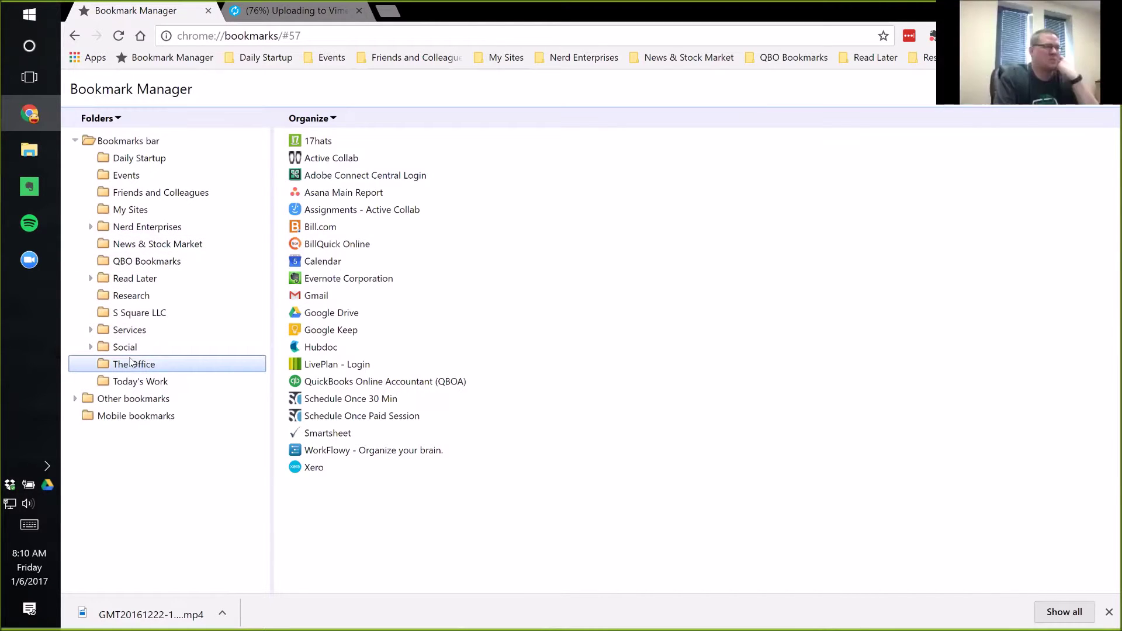
Step: Open Smartsheet from The Office bookmarks folder and go to its Home page
{"action": "left_click", "coordinate": [313, 438]}
{"action": "double_click", "coordinate": [313, 438]}
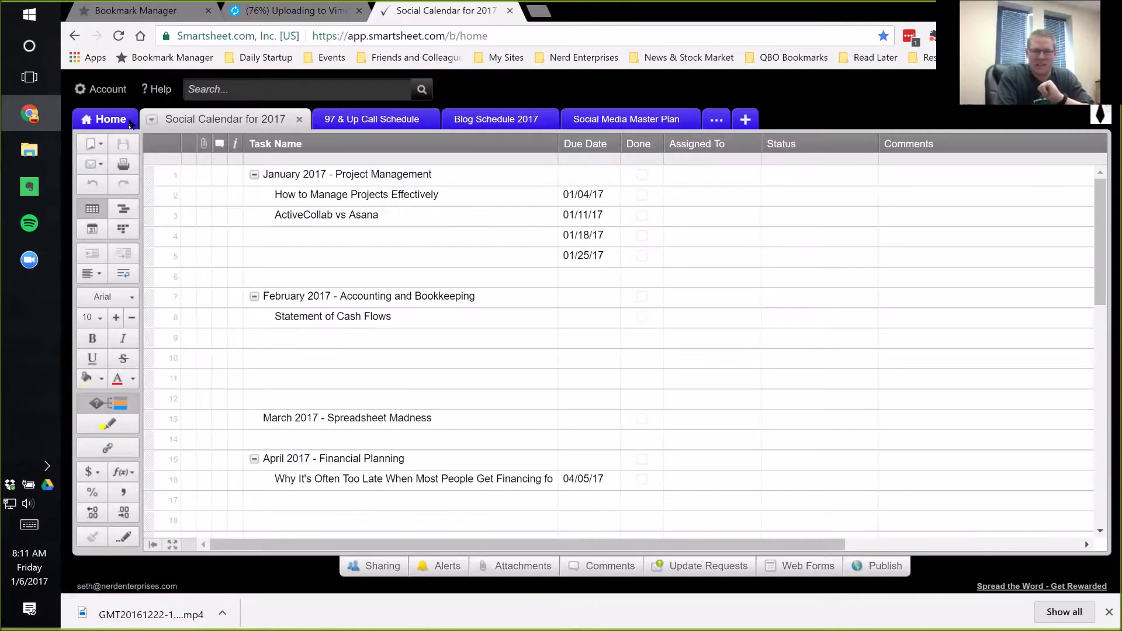
{"action": "left_click", "coordinate": [126, 120]}
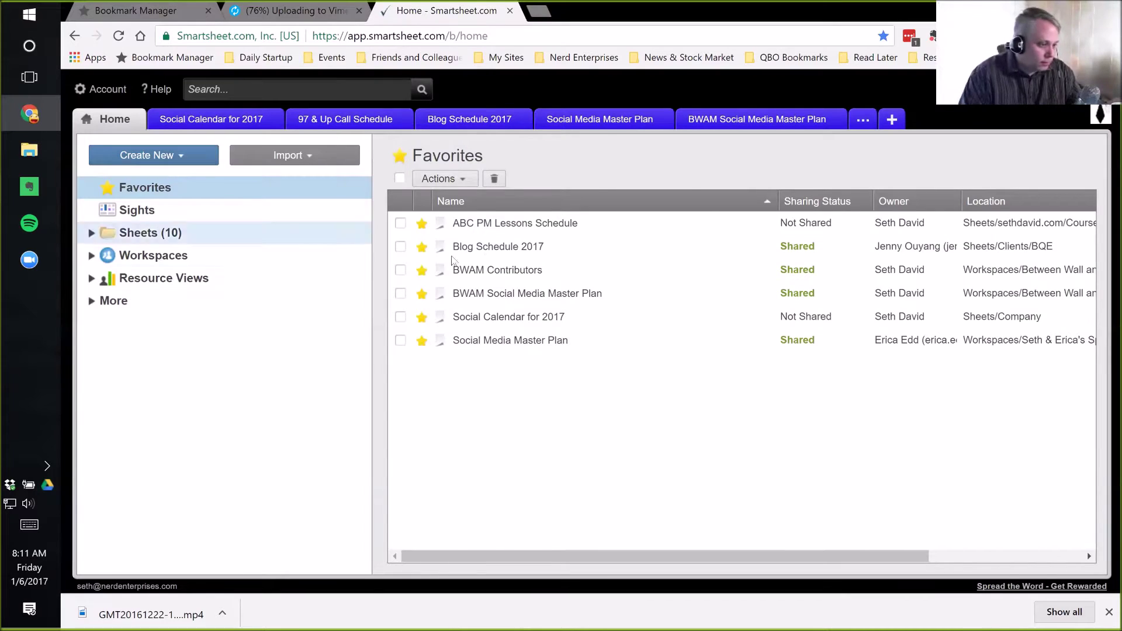
Step: Open the "Client X - Monthly Bookkeeping Checklist 2017" sheet from the 97 & Up Templates workspace
{"action": "left_click", "coordinate": [153, 256]}
{"action": "left_click", "coordinate": [486, 247]}
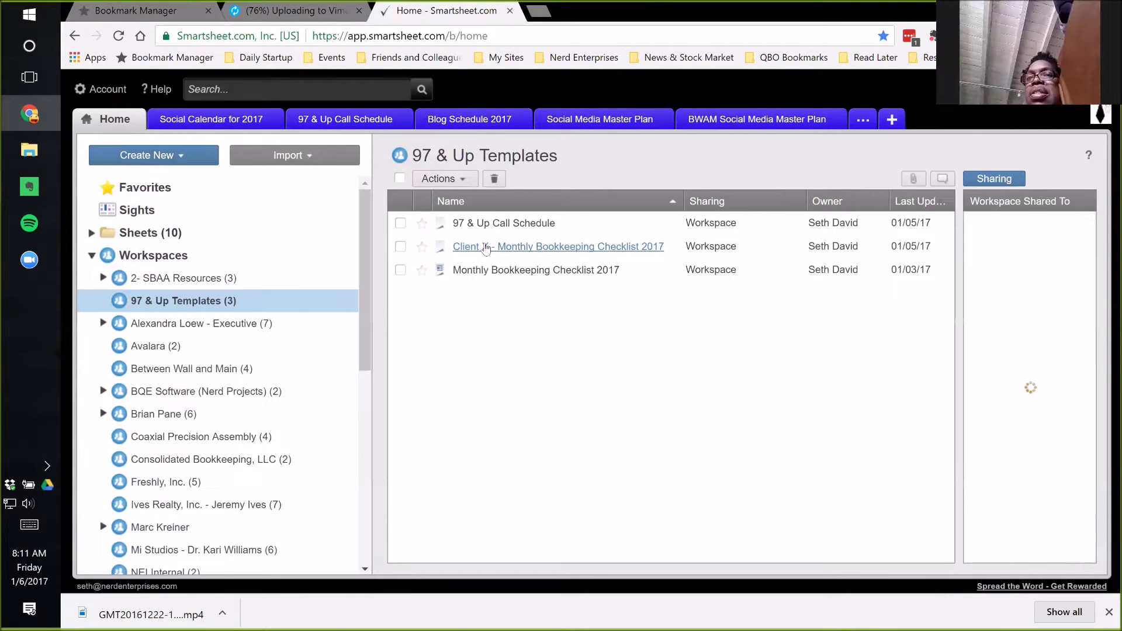
{"action": "left_click", "coordinate": [573, 256]}
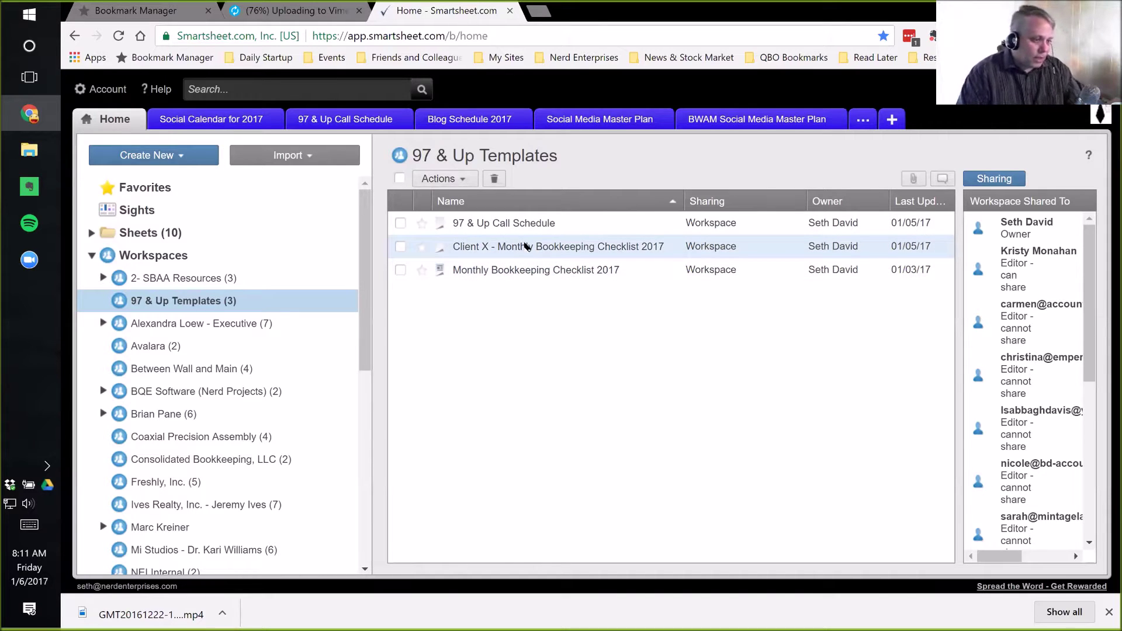
{"action": "left_click", "coordinate": [523, 248]}
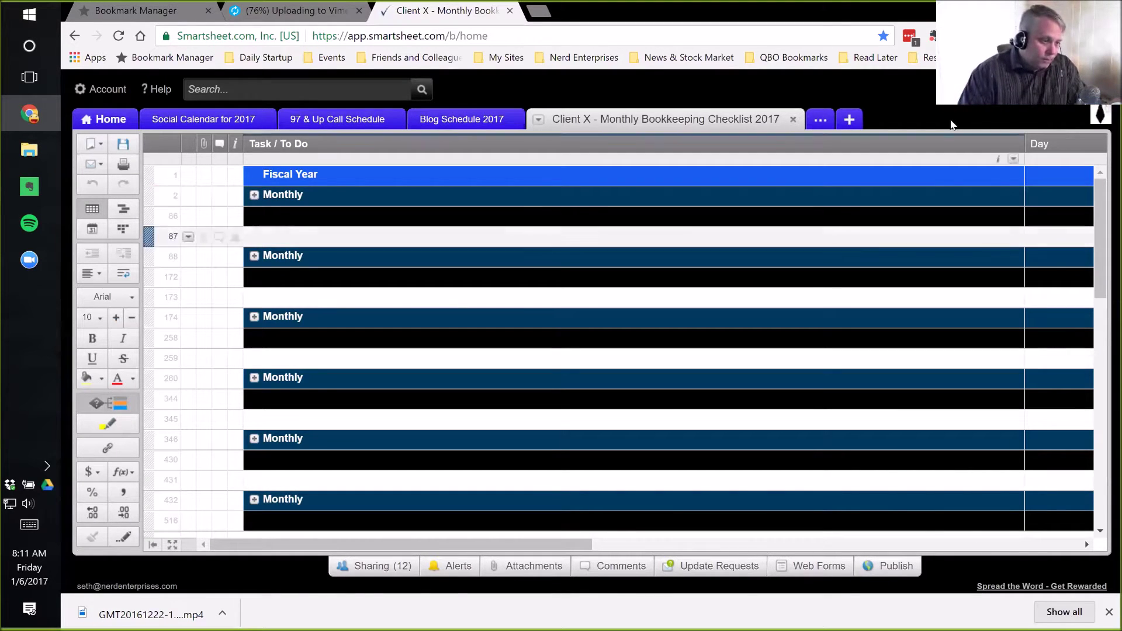
Step: Narrow the Task / To Do column so the Day, Date Due and Assigned to columns fit beside it
{"action": "left_click_drag", "start_coordinate": [1019, 142], "coordinate": [688, 148]}
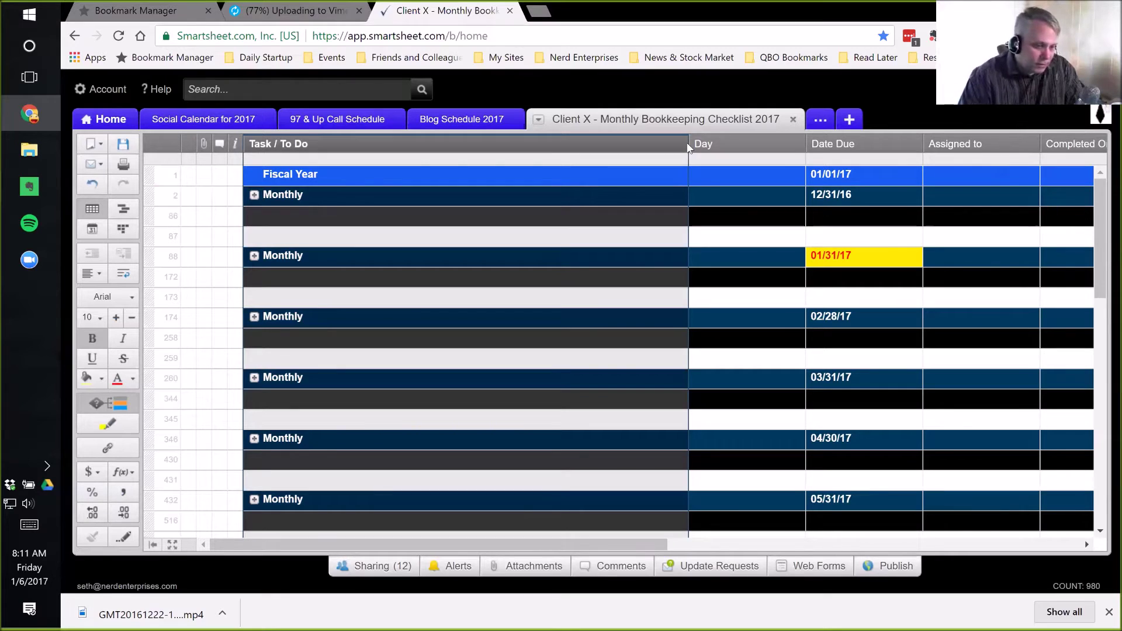
{"action": "left_click", "coordinate": [815, 316]}
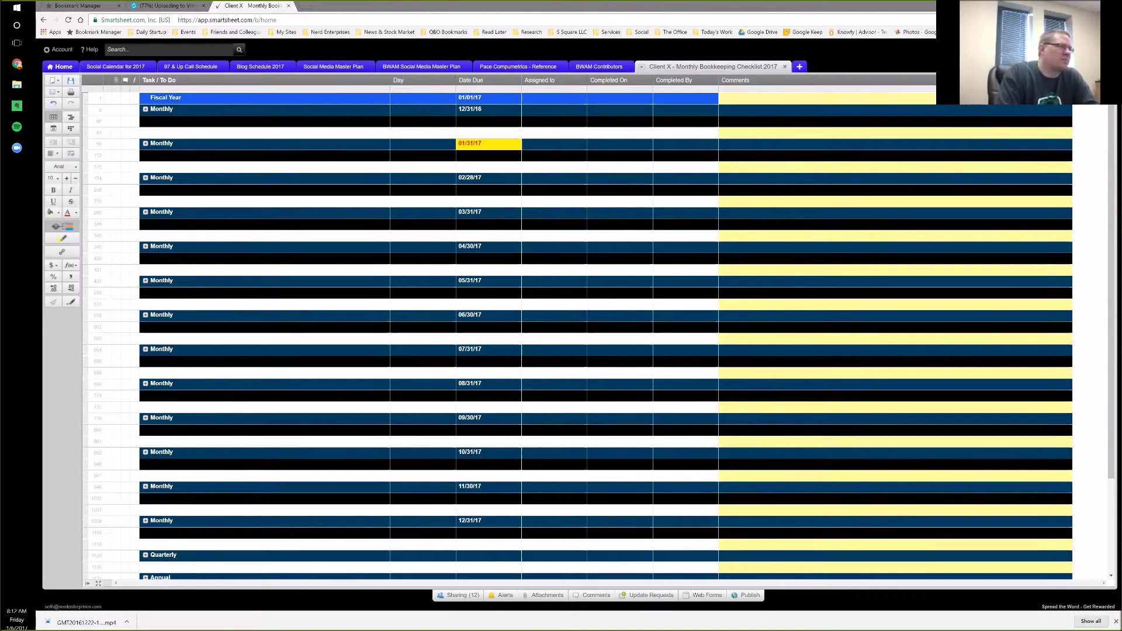
{"action": "left_click", "coordinate": [256, 8]}
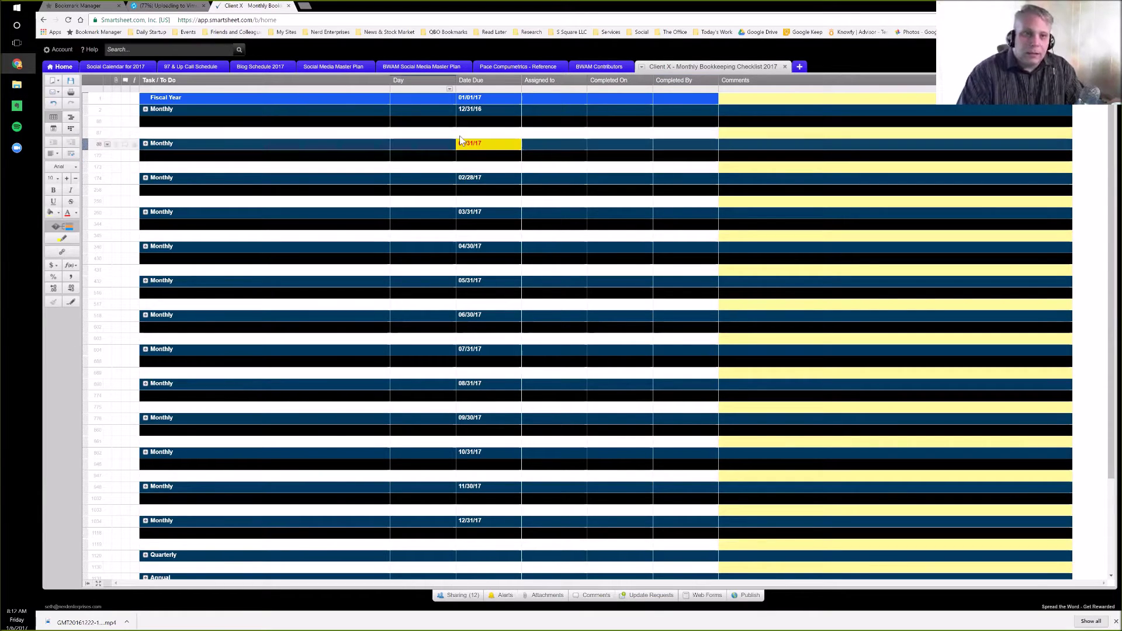
Step: Expand the Annual section at the end of the checklist and select the Statement of Information task's due date
{"action": "left_click", "coordinate": [471, 110]}
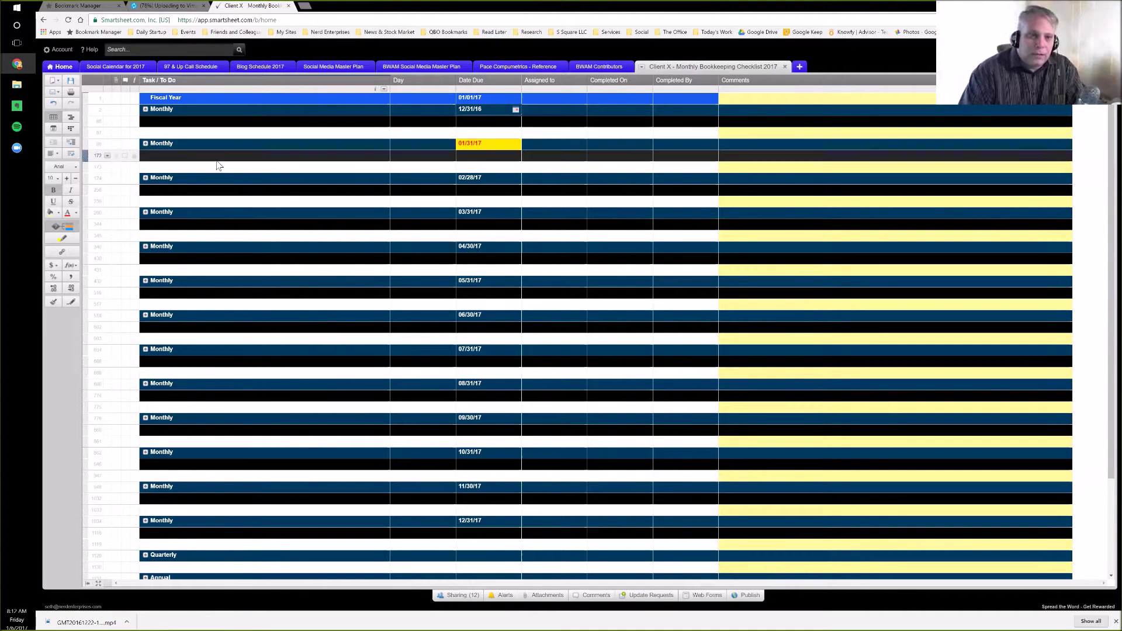
{"action": "scroll", "coordinate": [213, 195], "scroll_direction": "down", "scroll_amount": 1}
{"action": "scroll", "coordinate": [214, 196], "scroll_direction": "down", "scroll_amount": 2}
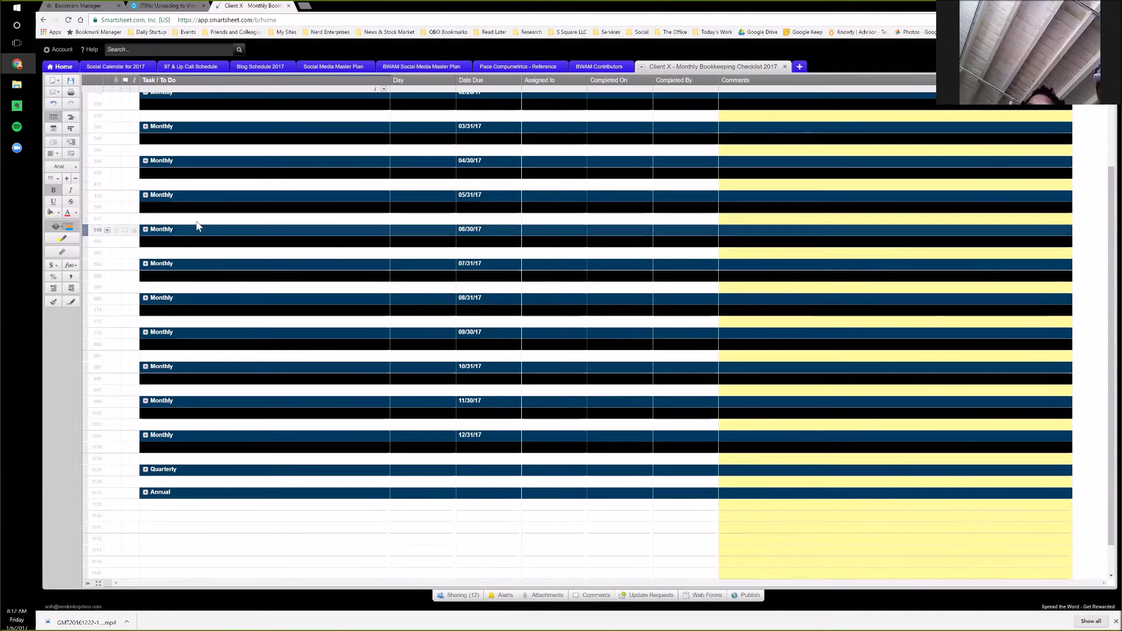
{"action": "scroll", "coordinate": [220, 288], "scroll_direction": "down", "scroll_amount": 1}
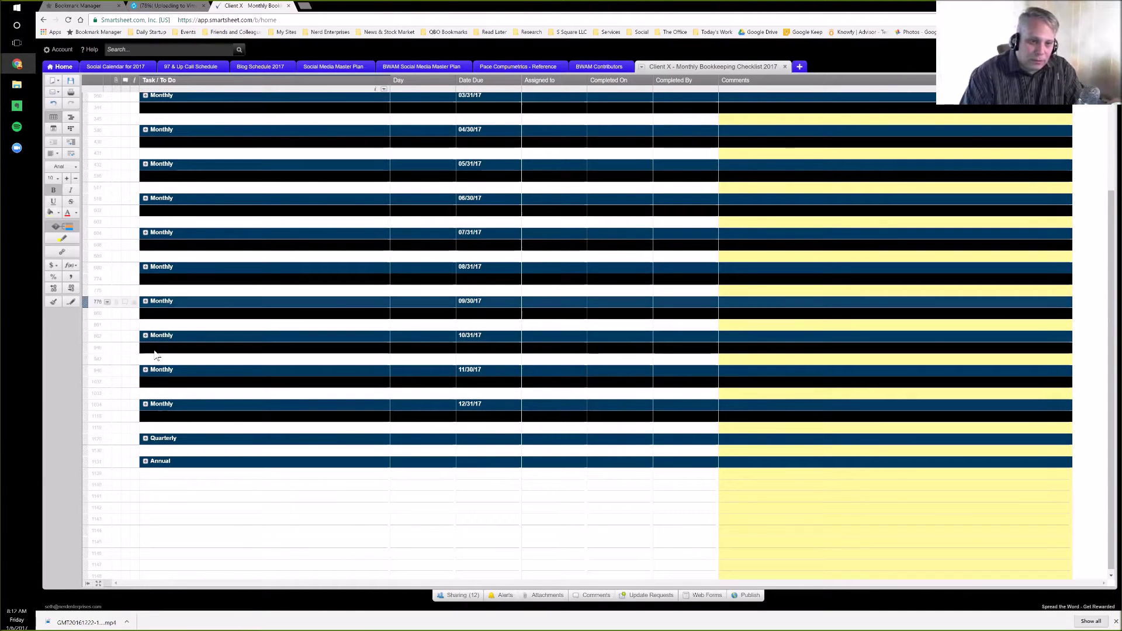
{"action": "scroll", "coordinate": [168, 305], "scroll_direction": "down", "scroll_amount": 1}
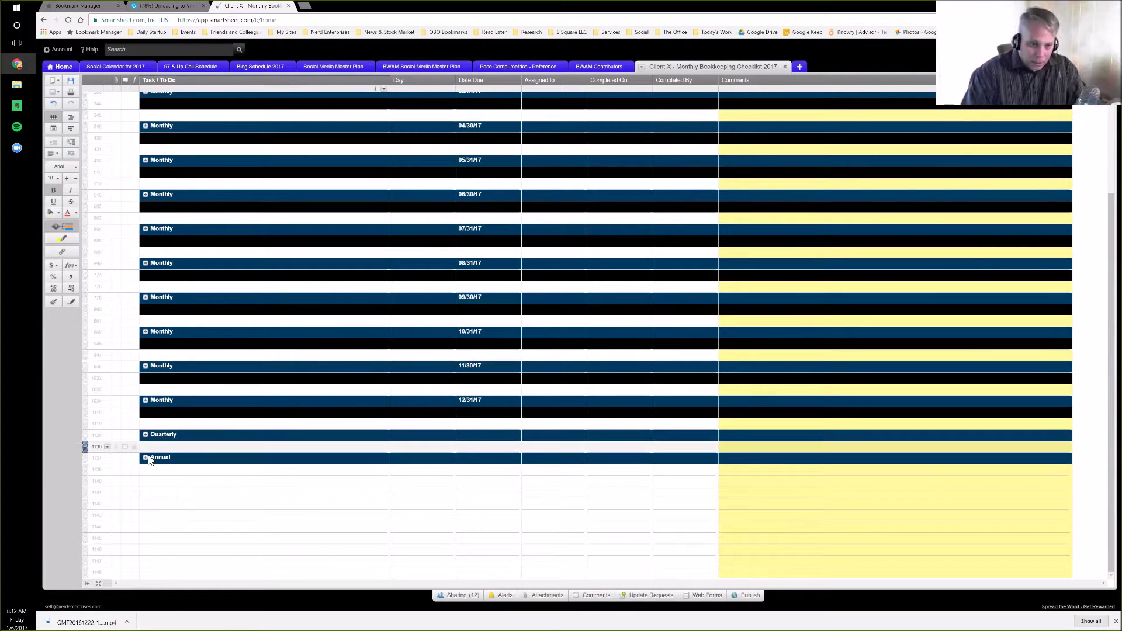
{"action": "left_click", "coordinate": [145, 457]}
{"action": "left_click", "coordinate": [180, 484]}
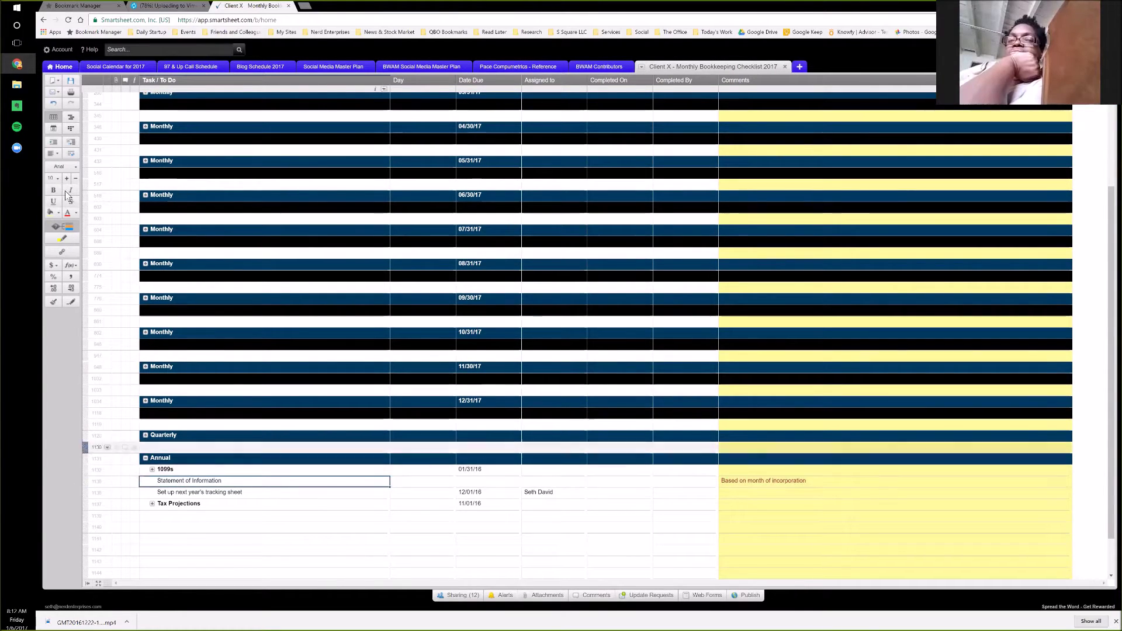
{"action": "left_click", "coordinate": [16, 148]}
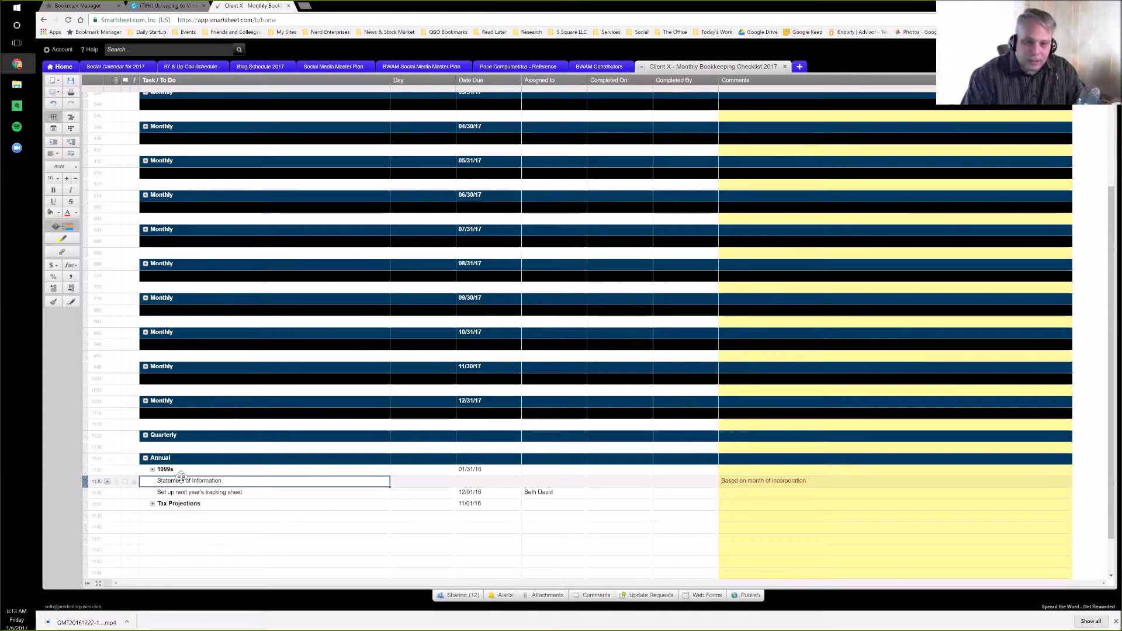
{"action": "left_click", "coordinate": [485, 481]}
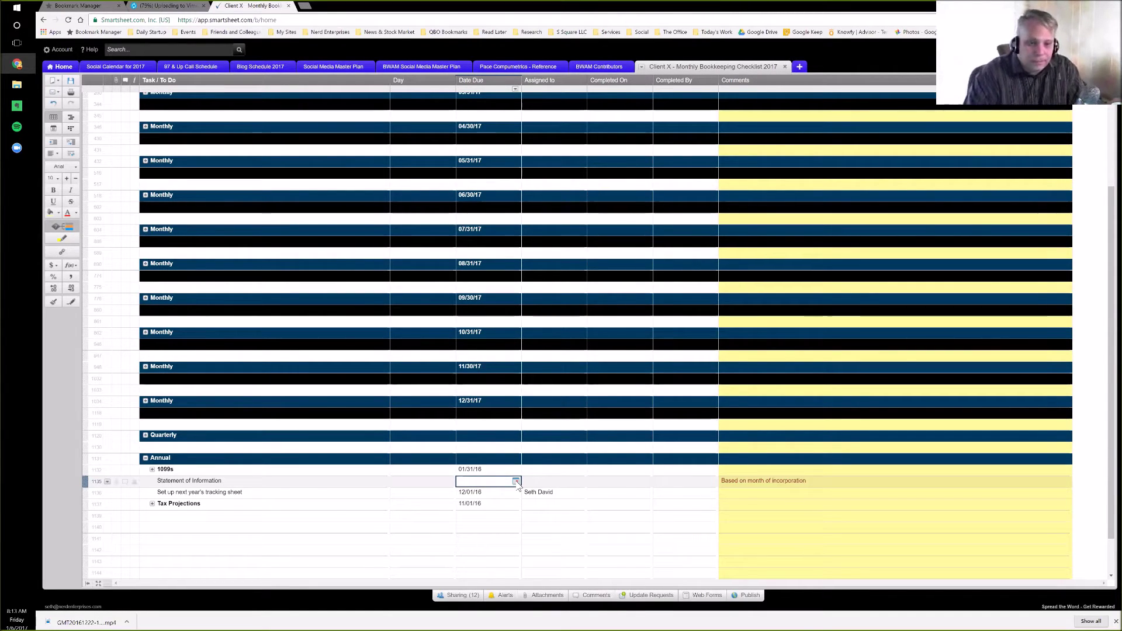
Step: Set the due date of the "Set up next year's tracking sheet" task to 12/01/17
{"action": "left_click", "coordinate": [308, 491]}
{"action": "left_click", "coordinate": [495, 494]}
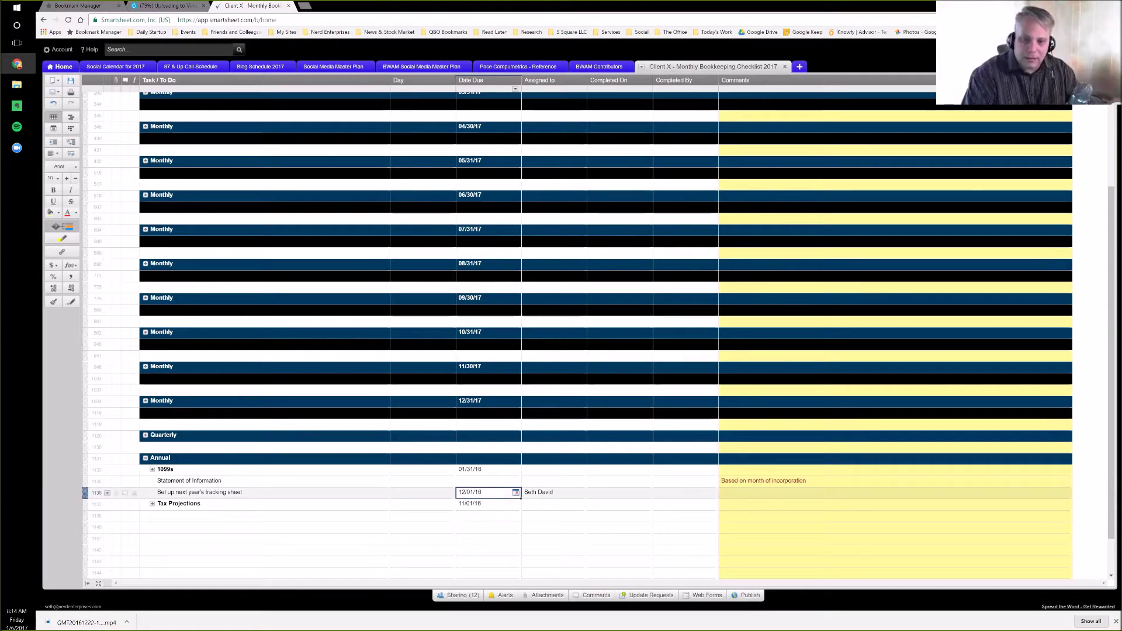
{"action": "key", "text": "BackSpace"}
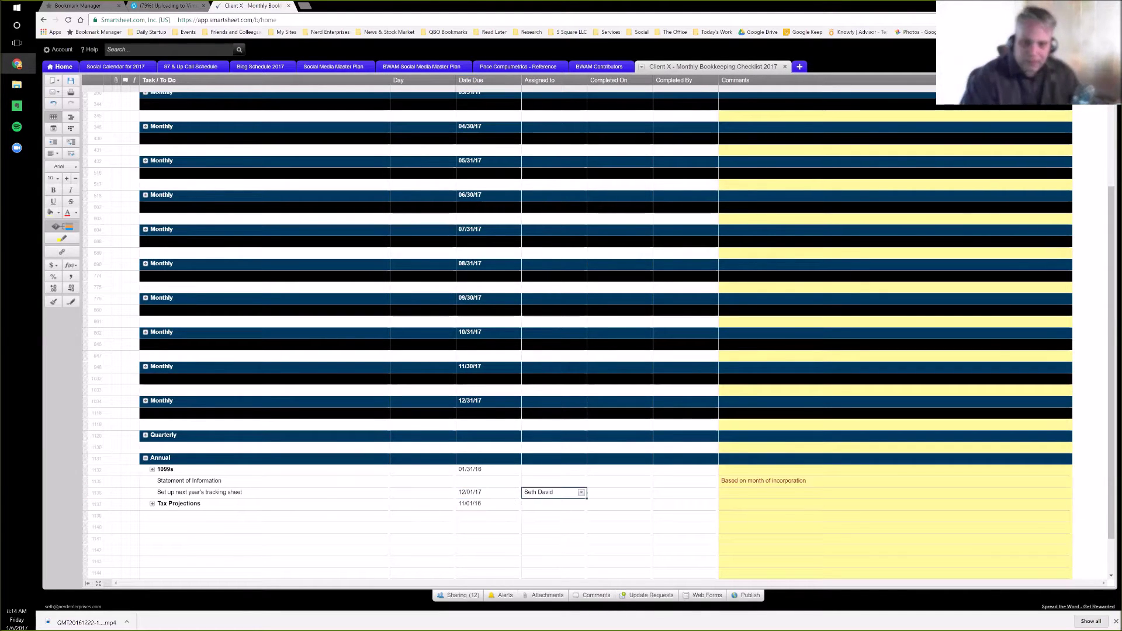
{"action": "type", "text": "7"}
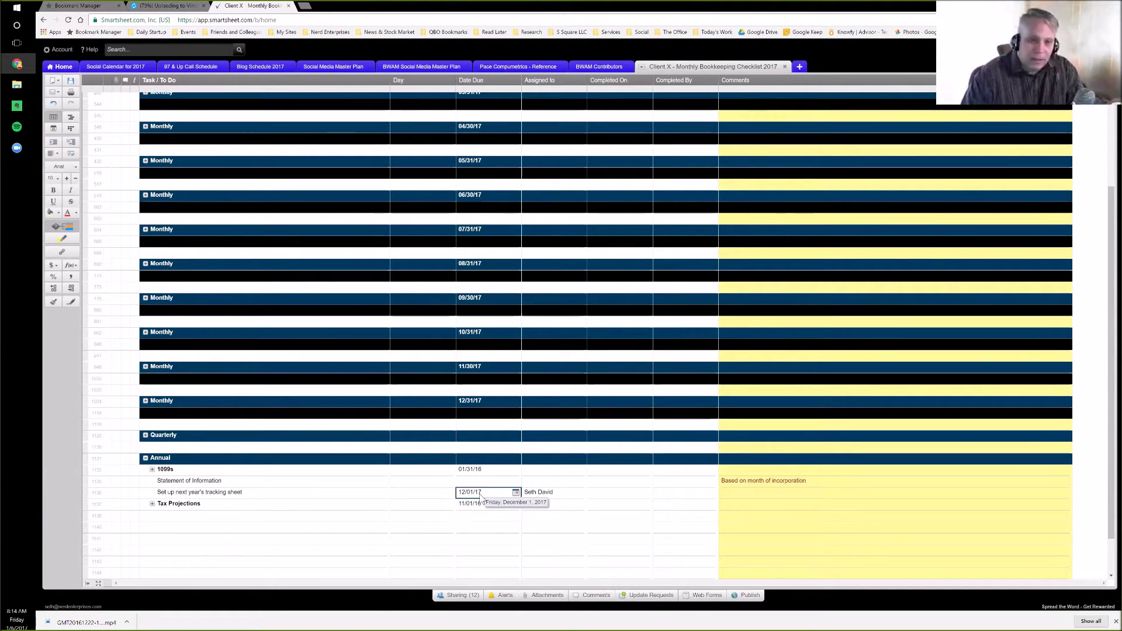
Step: Expand the Tax Projections task to view its subtask and select the Tax Projections due date
{"action": "left_click", "coordinate": [152, 504]}
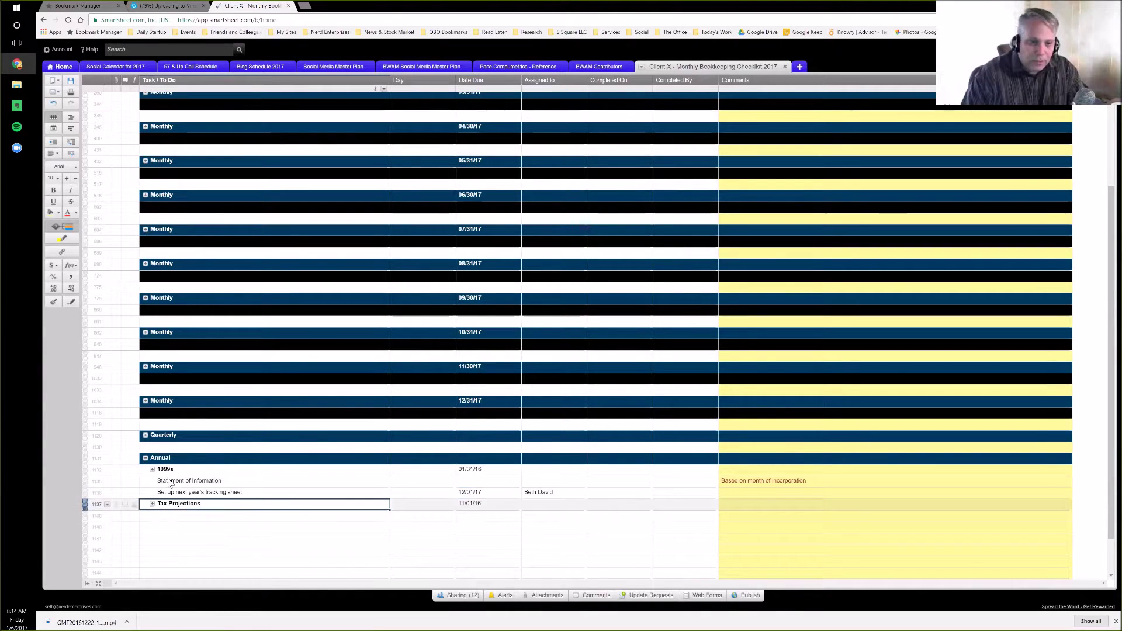
{"action": "left_click", "coordinate": [380, 516]}
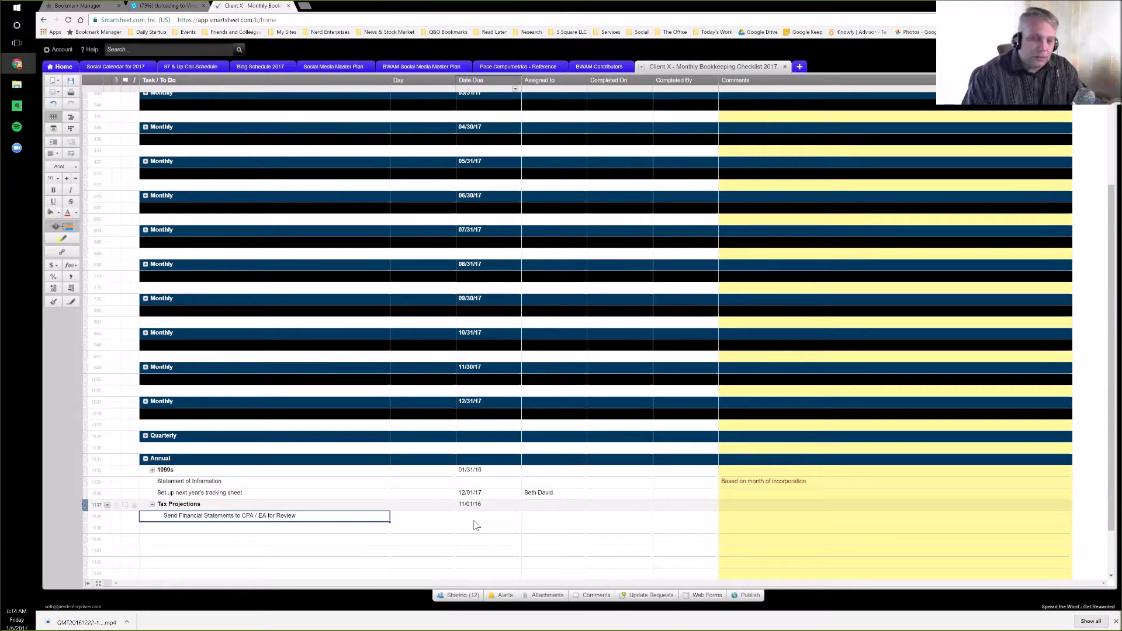
{"action": "key", "text": "Up"}
{"action": "key", "text": "Right"}
{"action": "key", "text": "Right"}
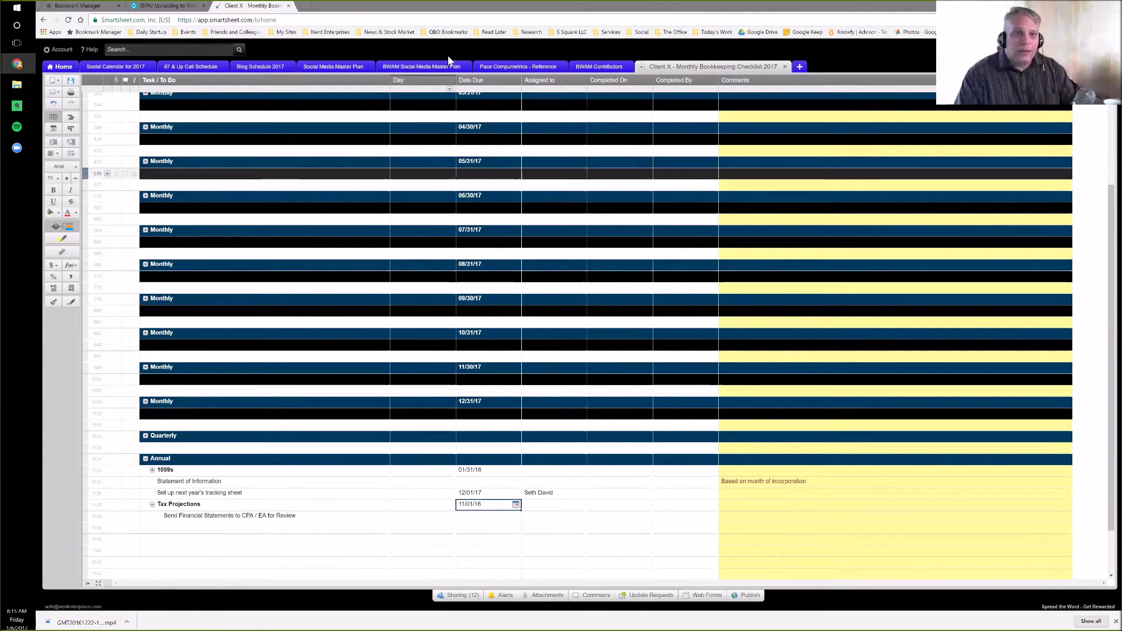
{"action": "scroll", "coordinate": [250, 143], "scroll_direction": "up", "scroll_amount": 5}
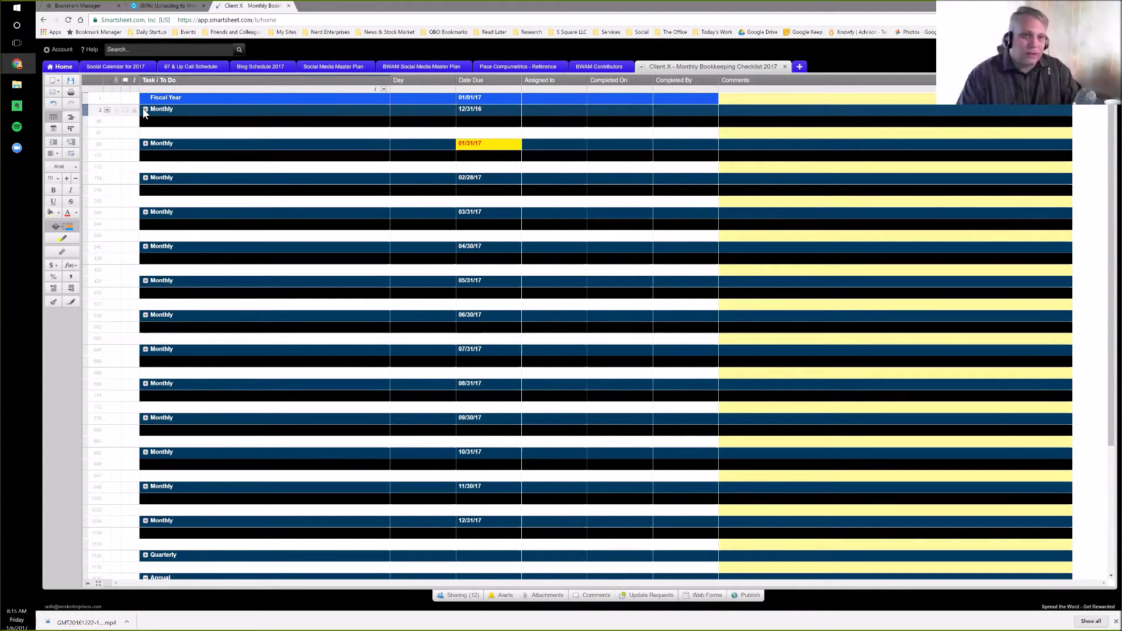
{"action": "left_click", "coordinate": [180, 82]}
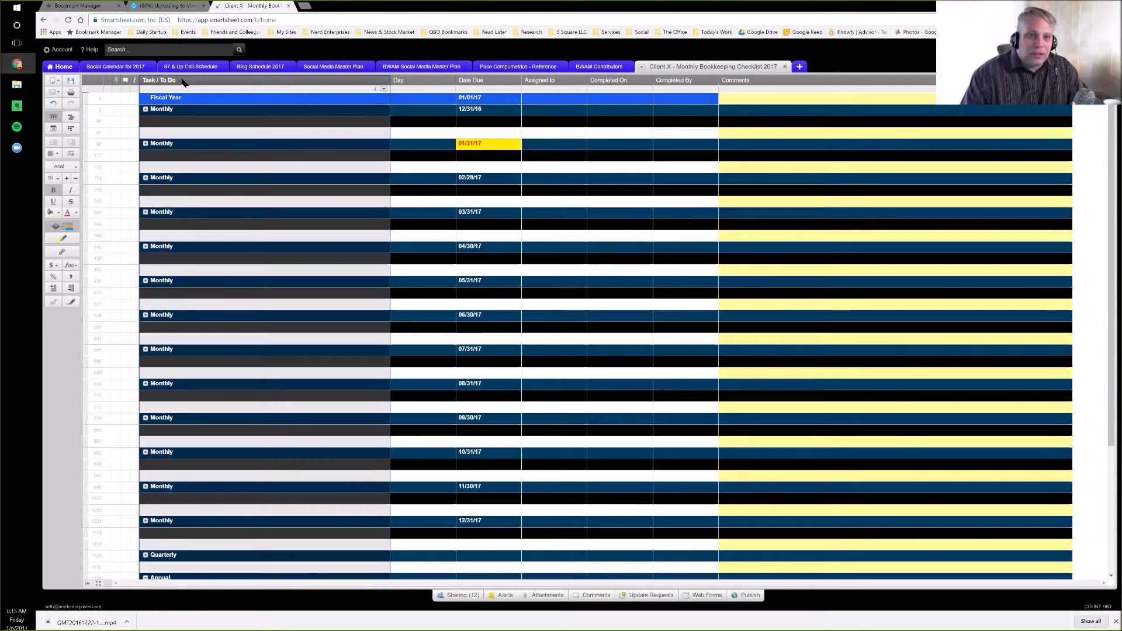
{"action": "double_click", "coordinate": [182, 83]}
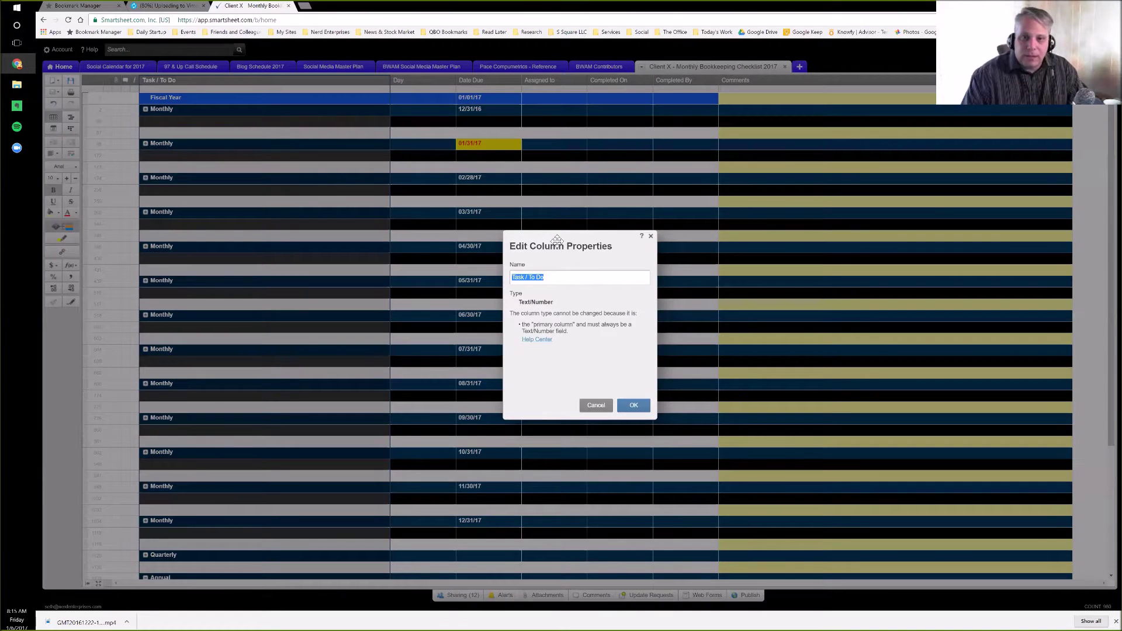
{"action": "left_click_drag", "start_coordinate": [555, 235], "coordinate": [301, 159]}
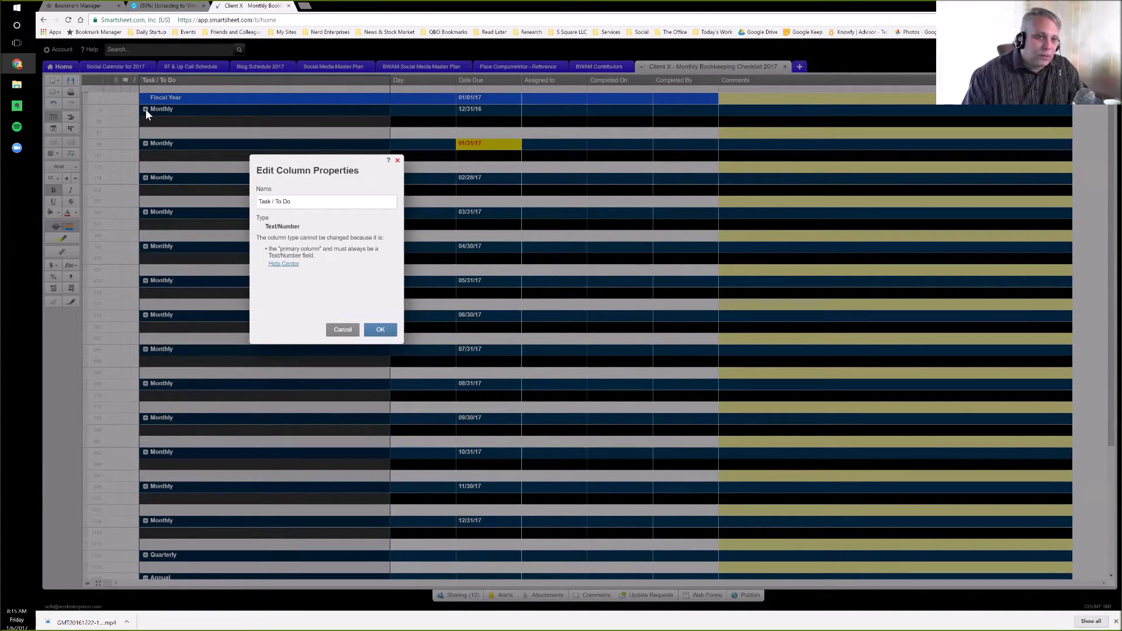
{"action": "key", "text": "Escape"}
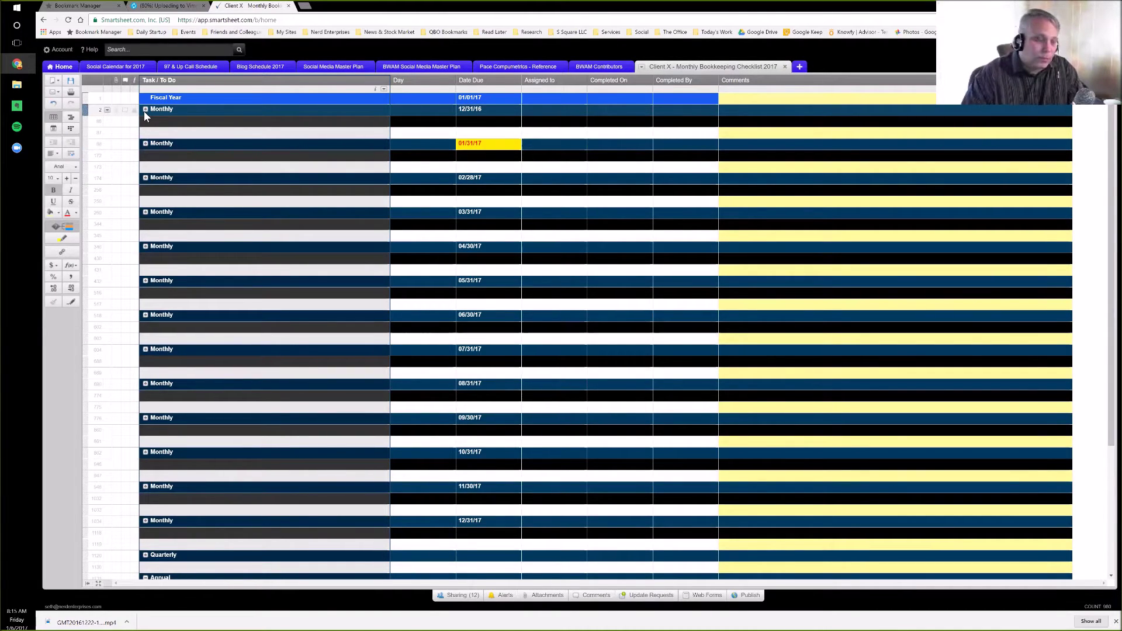
Step: Expand all rows under the Task / To Do column, and collapse them all again
{"action": "right_click", "coordinate": [187, 83]}
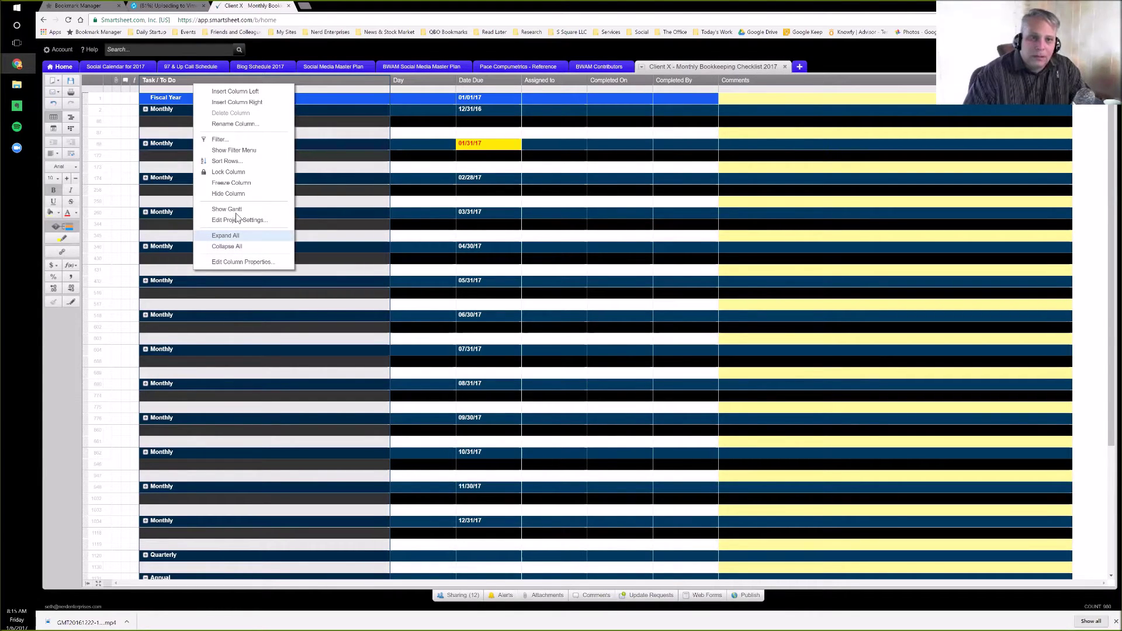
{"action": "left_click", "coordinate": [233, 236]}
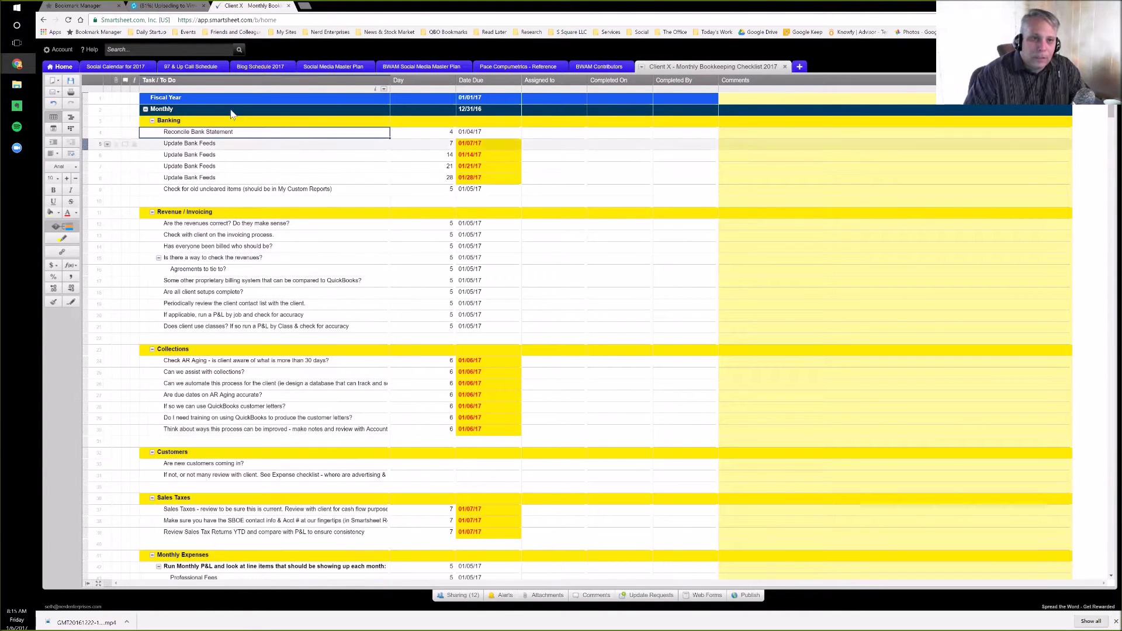
{"action": "right_click", "coordinate": [202, 83]}
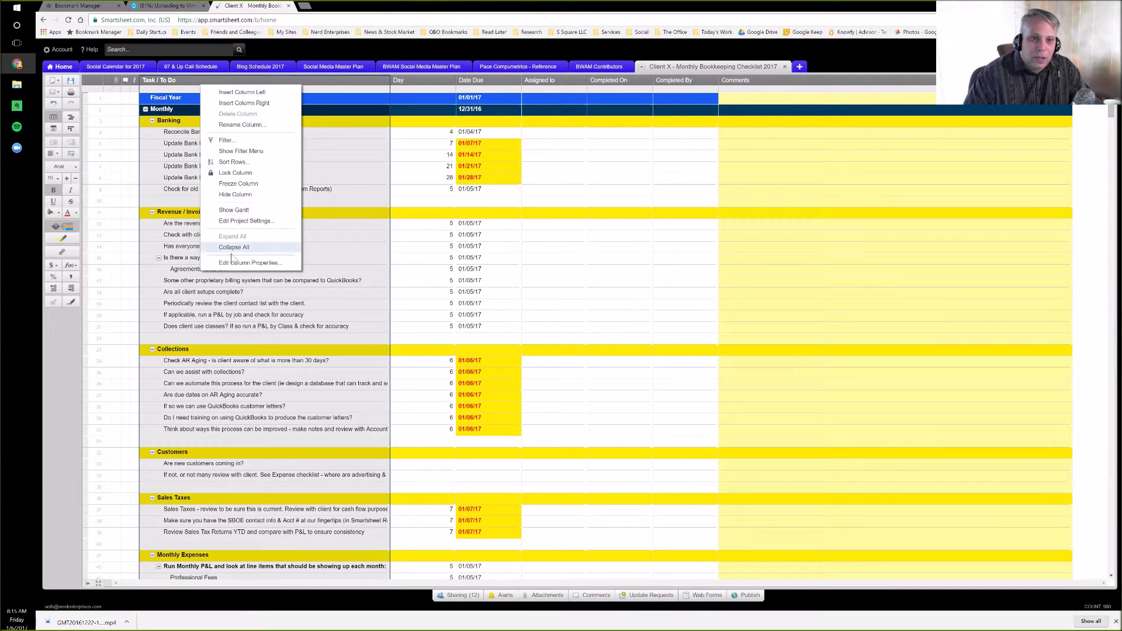
{"action": "left_click", "coordinate": [233, 247]}
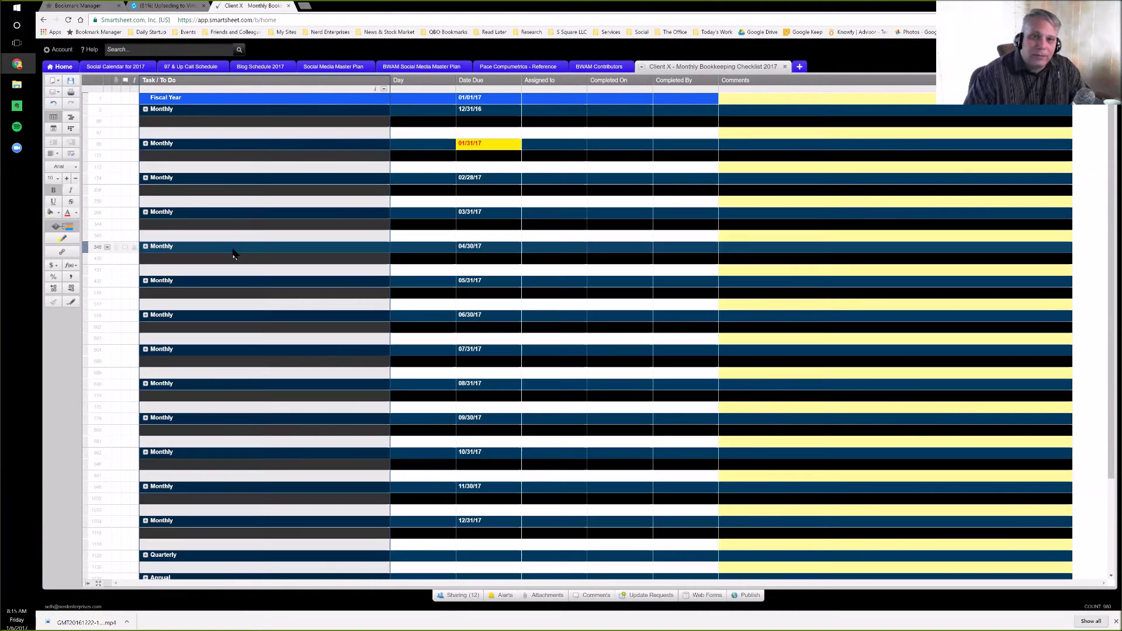
Step: Expand the first Monthly section, dated 12/31/16, and go through its Banking, Revenue / Invoicing and Collections headings
{"action": "left_click", "coordinate": [166, 116]}
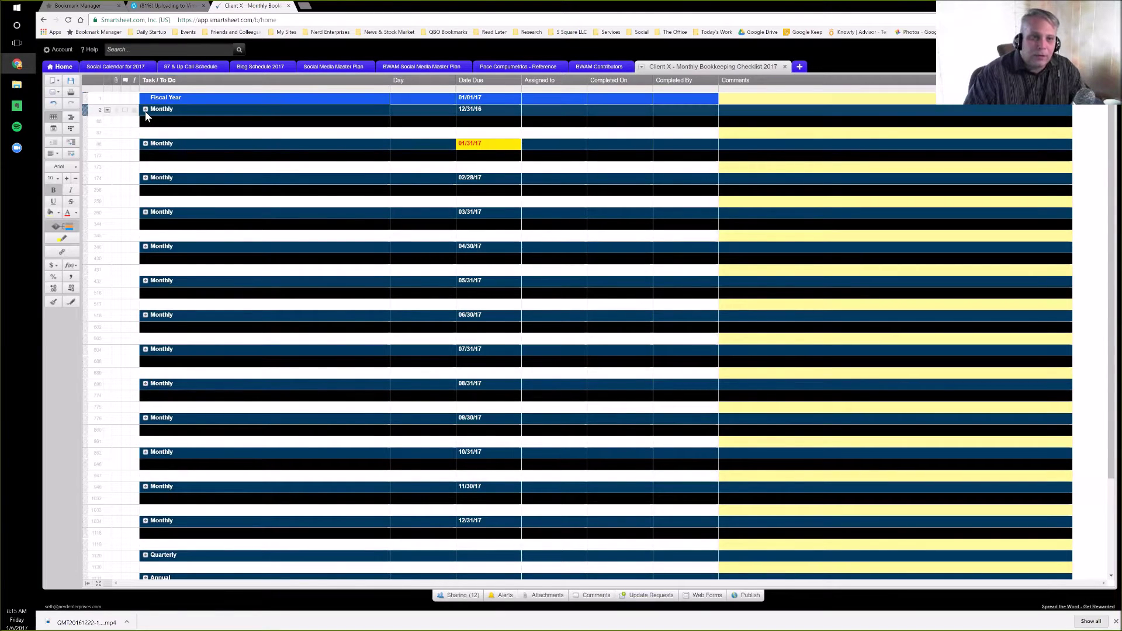
{"action": "left_click", "coordinate": [146, 110]}
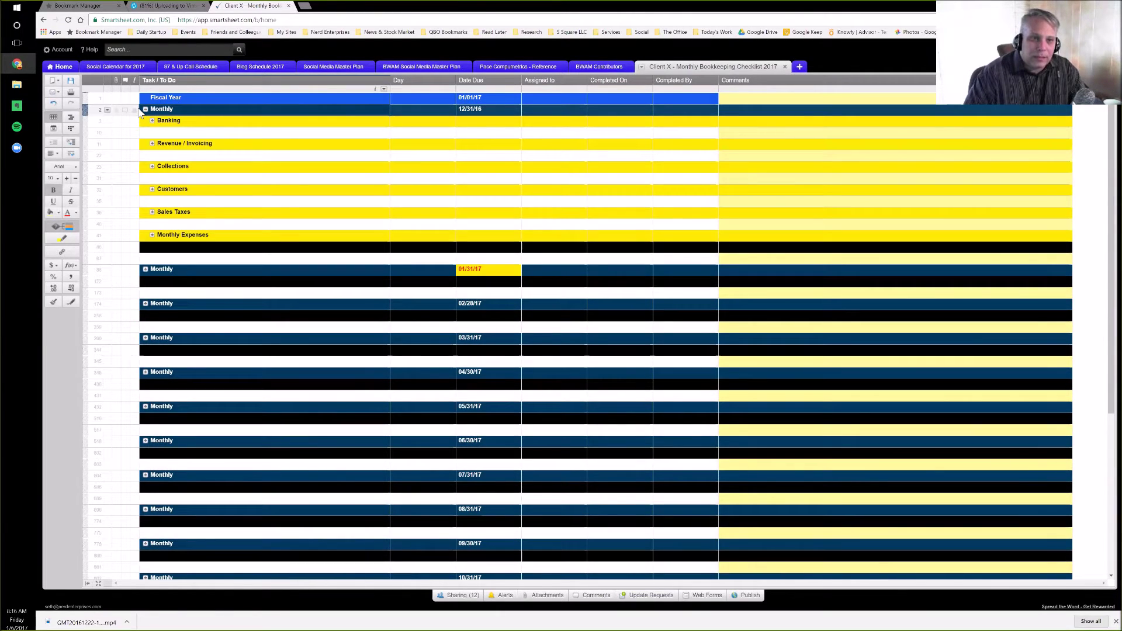
{"action": "left_click", "coordinate": [230, 134]}
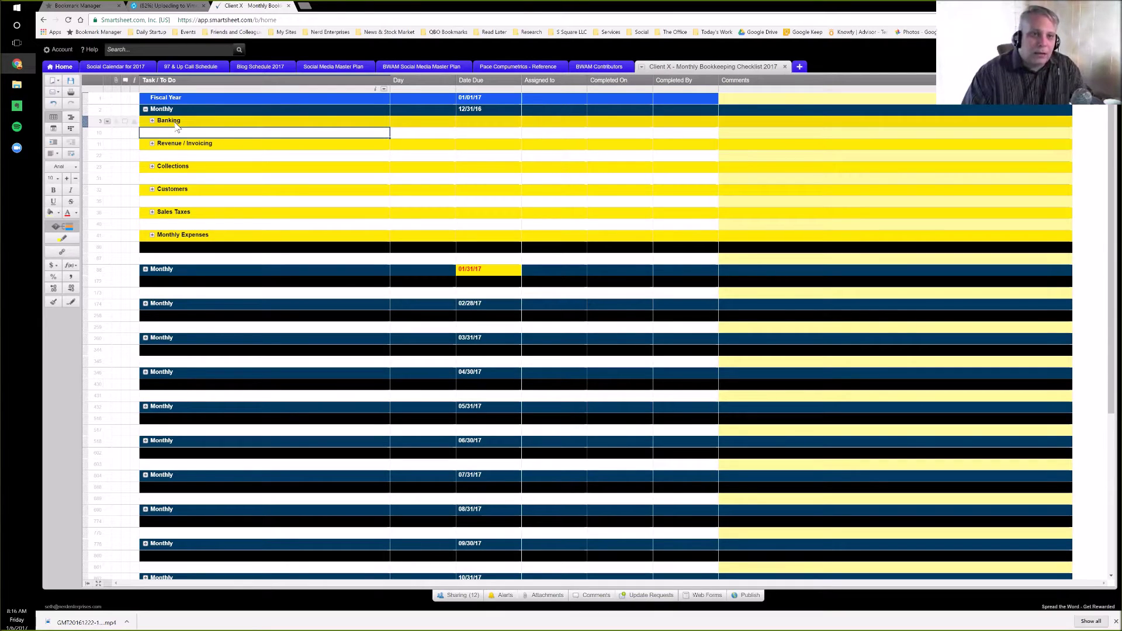
{"action": "left_click", "coordinate": [194, 146]}
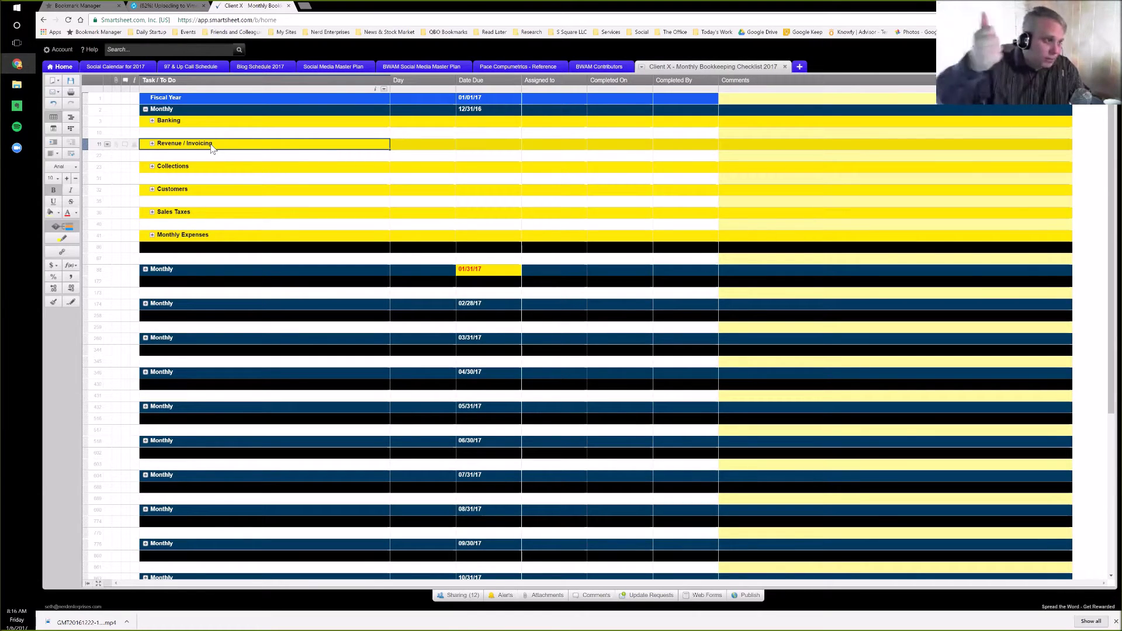
{"action": "left_click", "coordinate": [190, 168]}
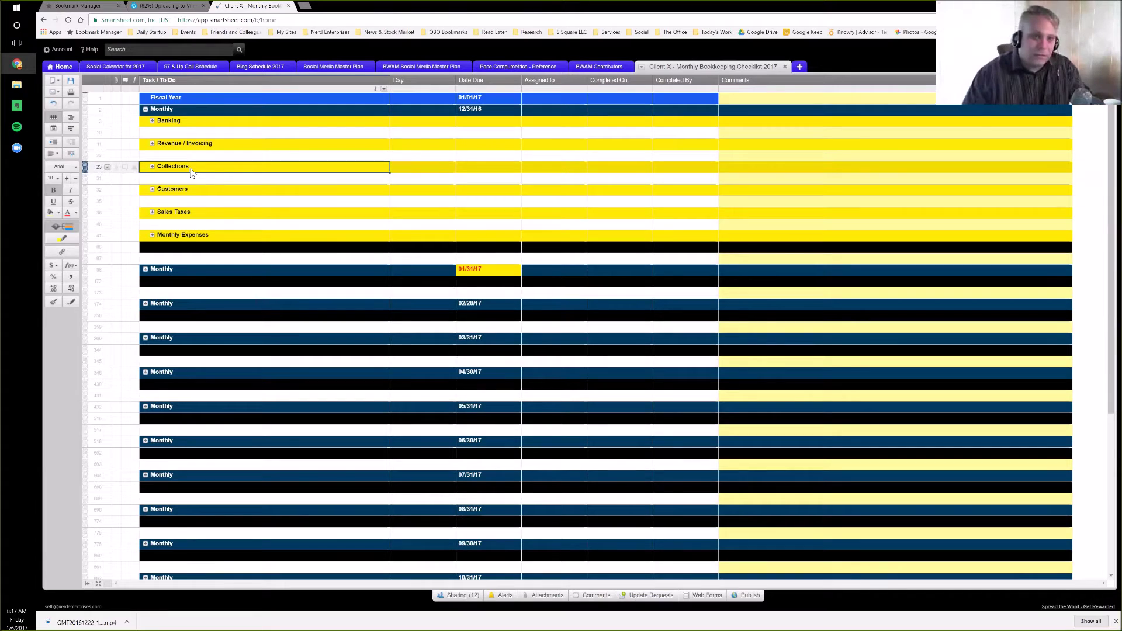
Step: Go through the Customers, Sales Taxes and Monthly Expenses headings of the 12/31/16 Monthly section
{"action": "left_click", "coordinate": [182, 192]}
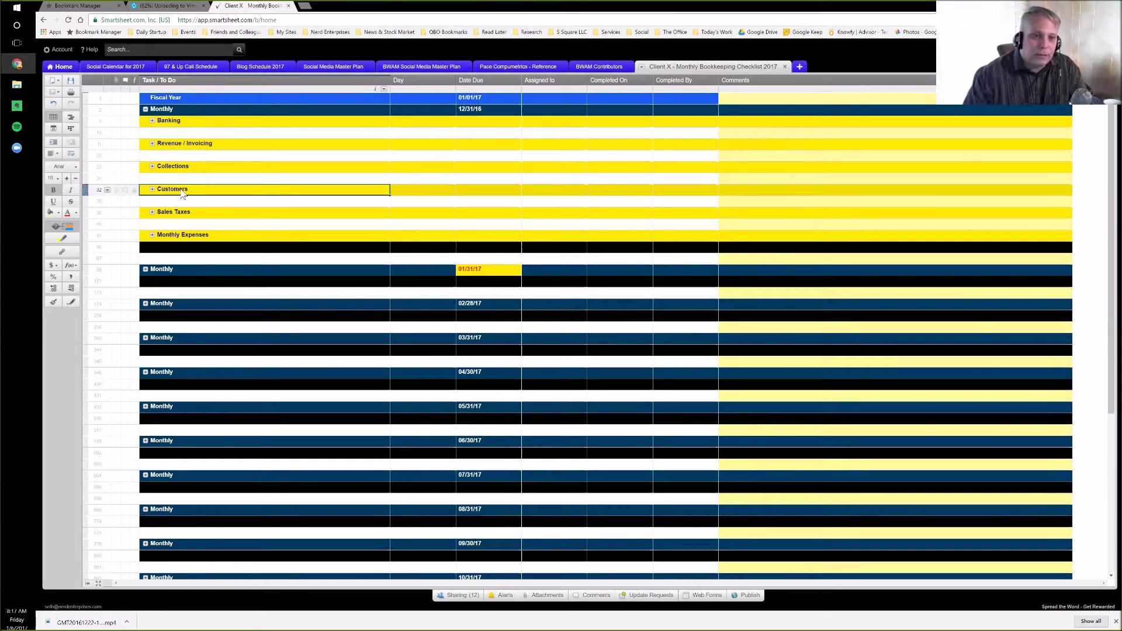
{"action": "left_click", "coordinate": [170, 212]}
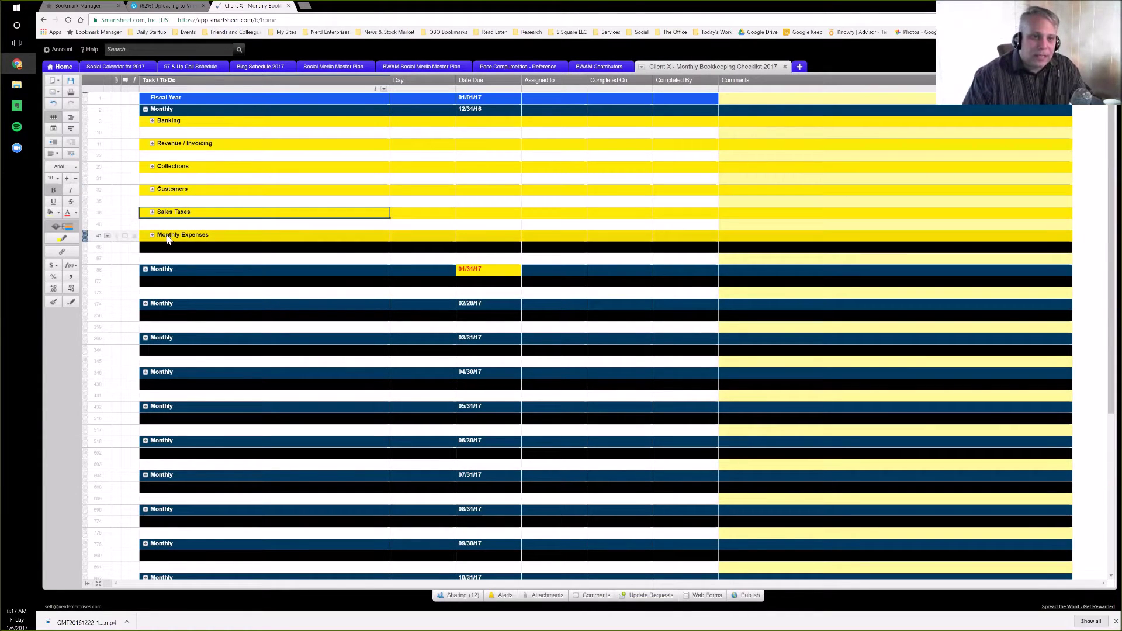
{"action": "left_click", "coordinate": [171, 238]}
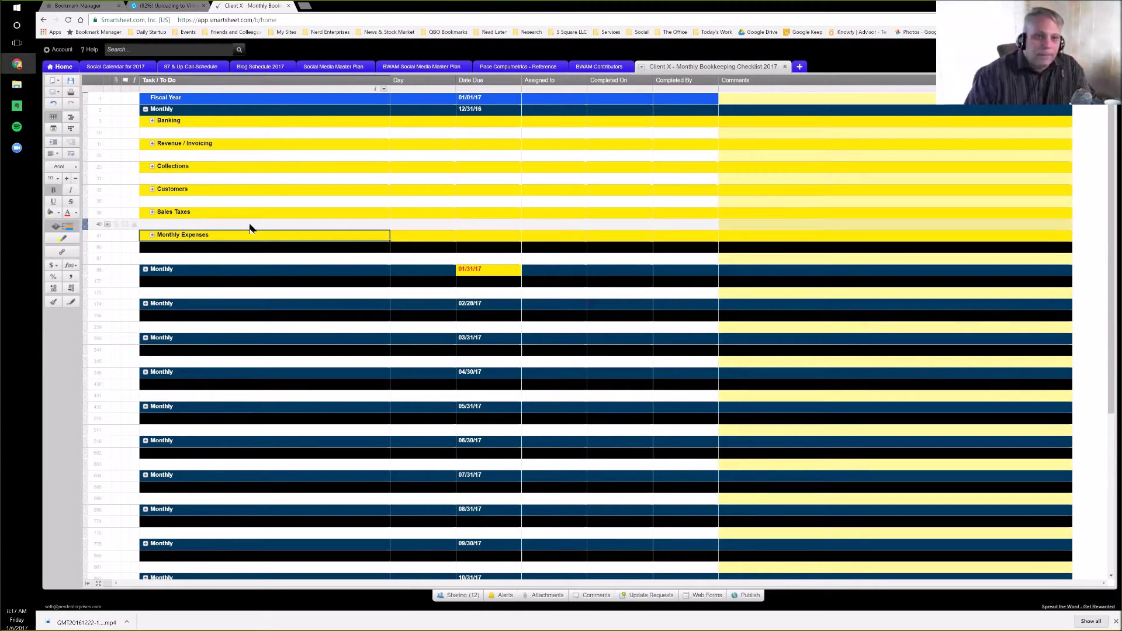
Step: Expand the Banking section and examine how the Reconcile Bank Statement due date derives from its Day value and the Monthly row's date
{"action": "left_click", "coordinate": [152, 122]}
{"action": "left_click", "coordinate": [205, 134]}
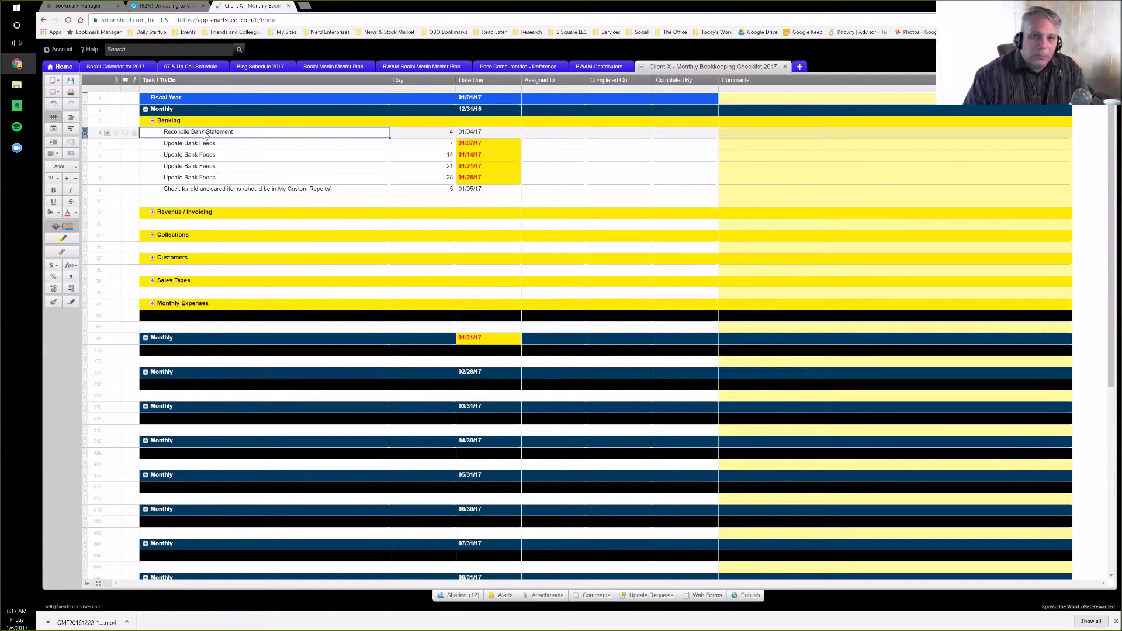
{"action": "left_click", "coordinate": [477, 133]}
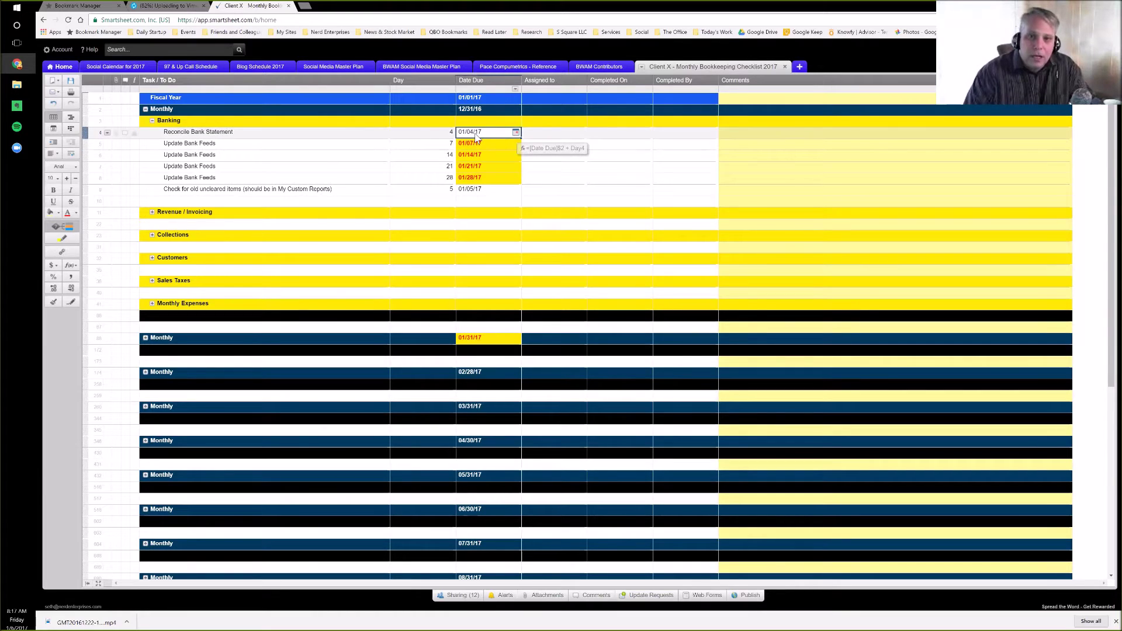
{"action": "left_click", "coordinate": [453, 133]}
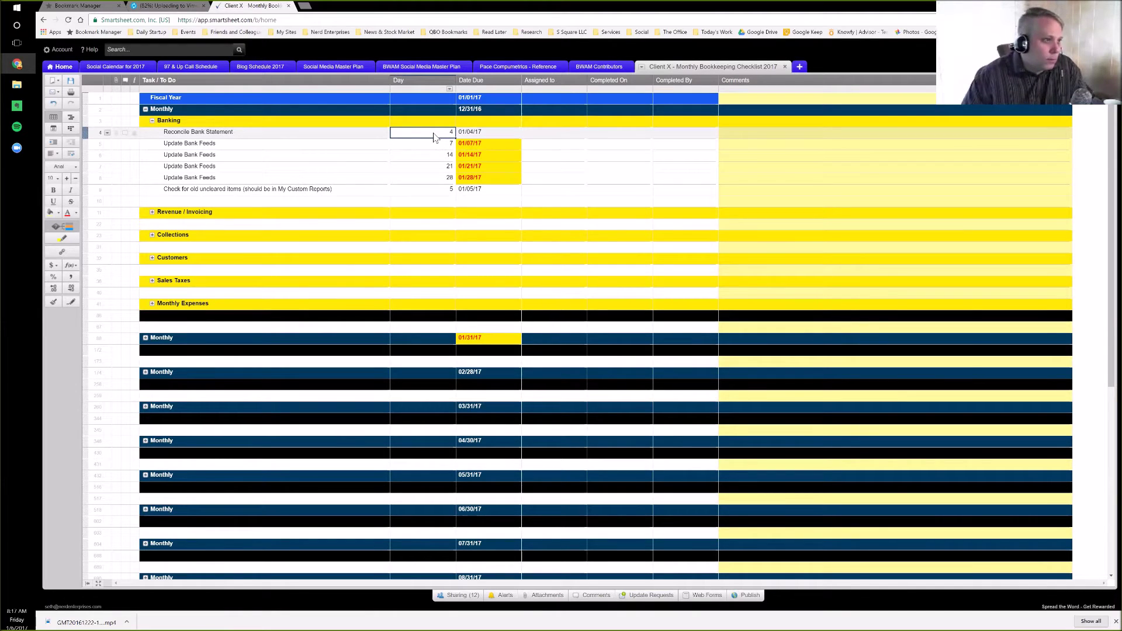
{"action": "left_click", "coordinate": [469, 134]}
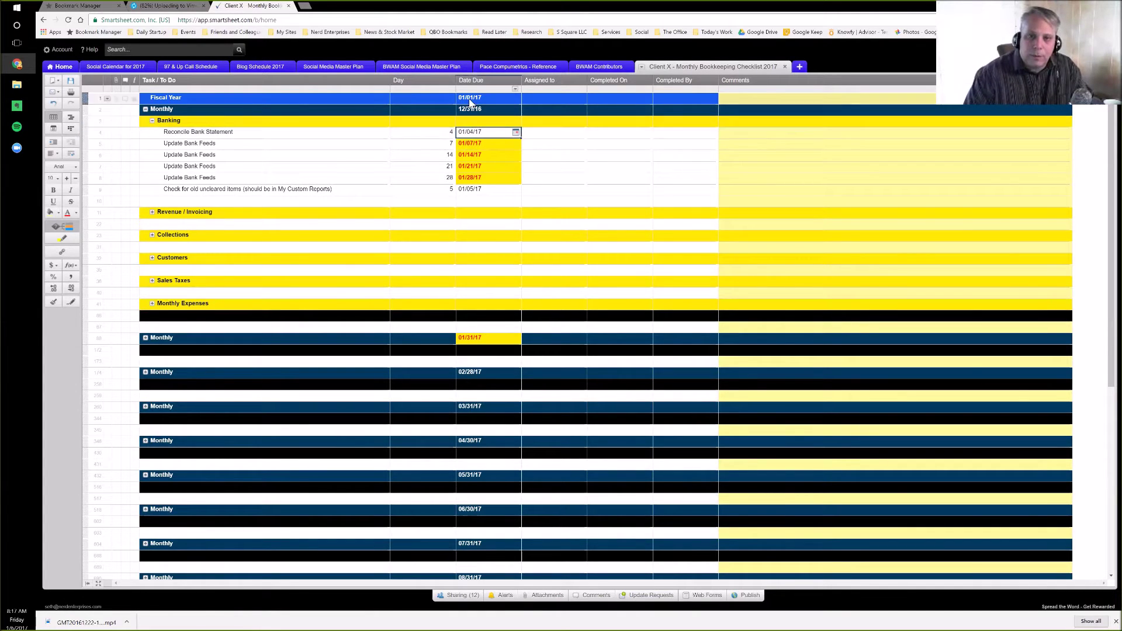
{"action": "left_click", "coordinate": [471, 109]}
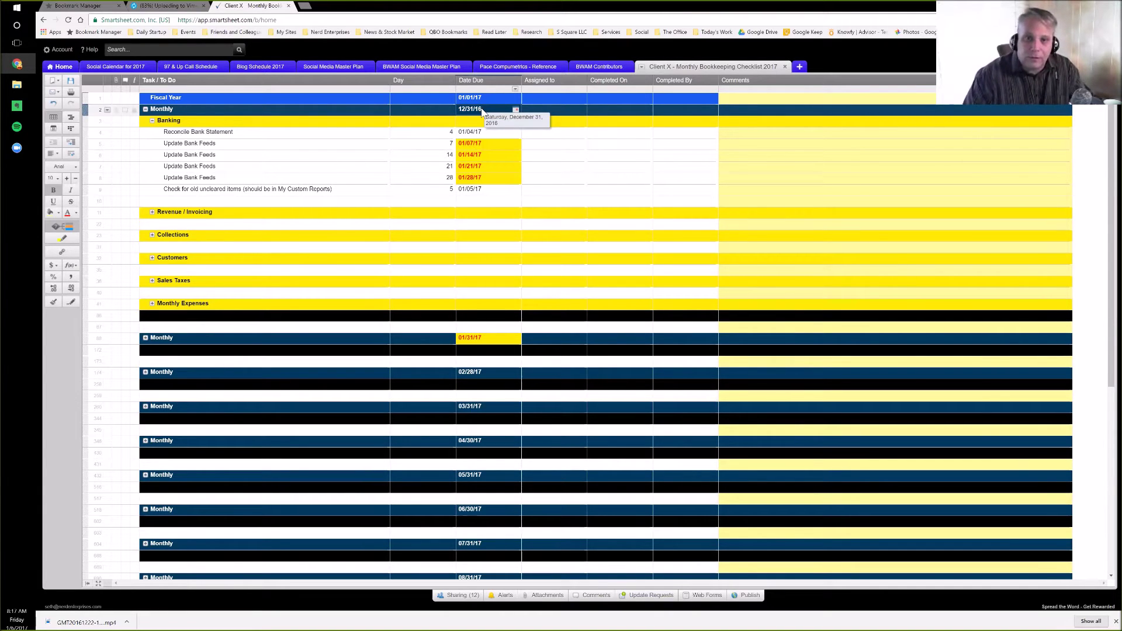
{"action": "left_click", "coordinate": [441, 134]}
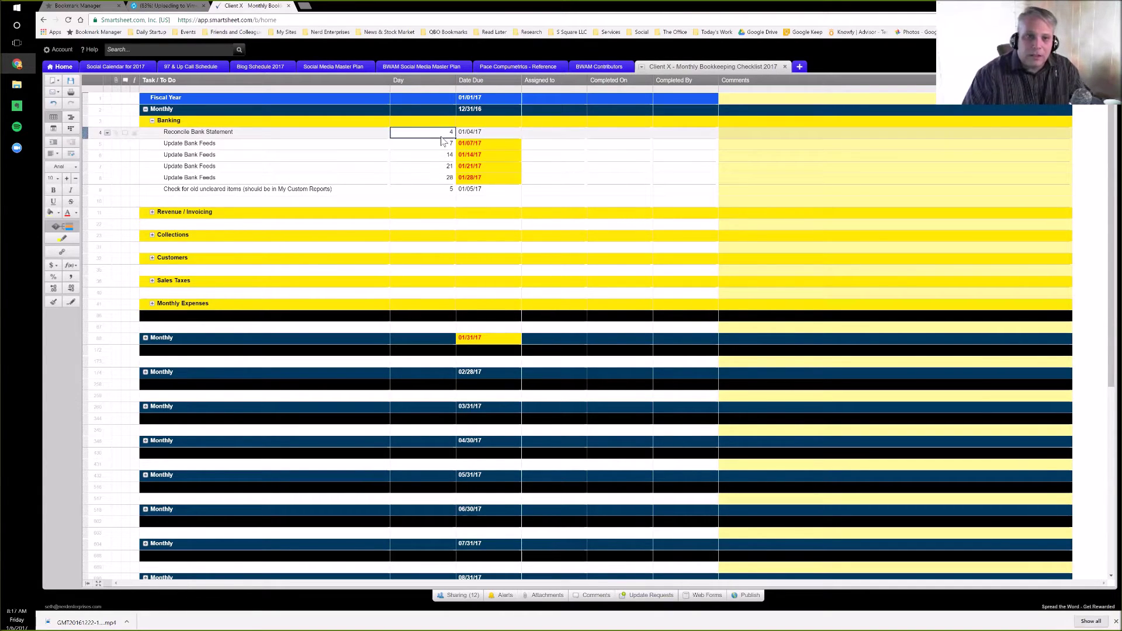
{"action": "left_click", "coordinate": [477, 135]}
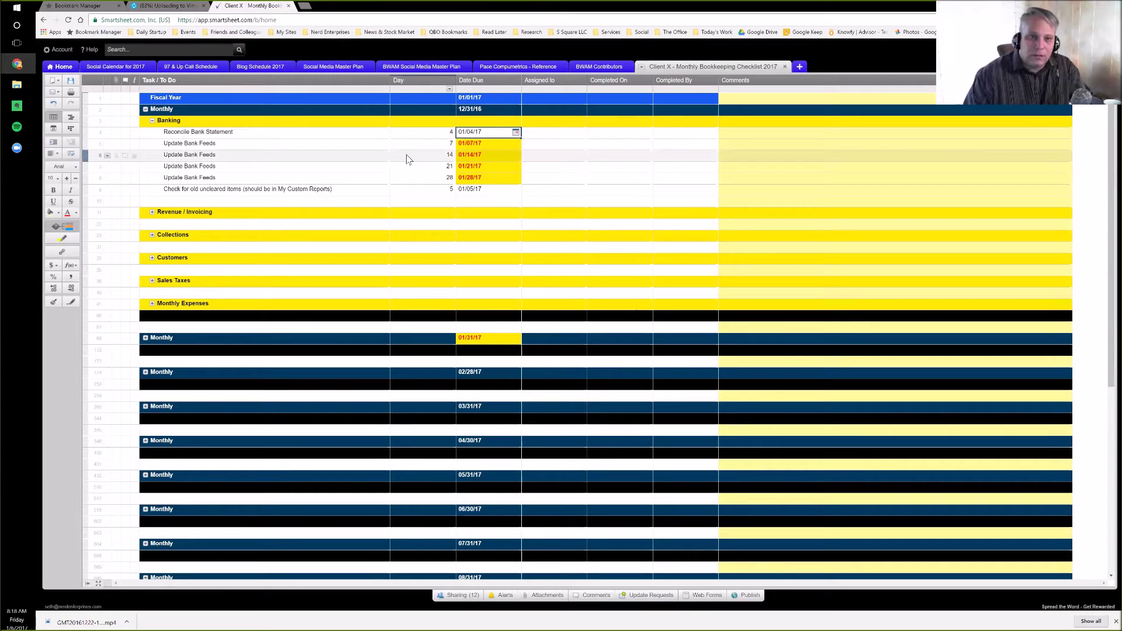
Step: Review the Day values and due dates of the four Update Bank Feeds tasks, comparing them with the Reconcile Bank Statement due date
{"action": "left_click", "coordinate": [418, 146]}
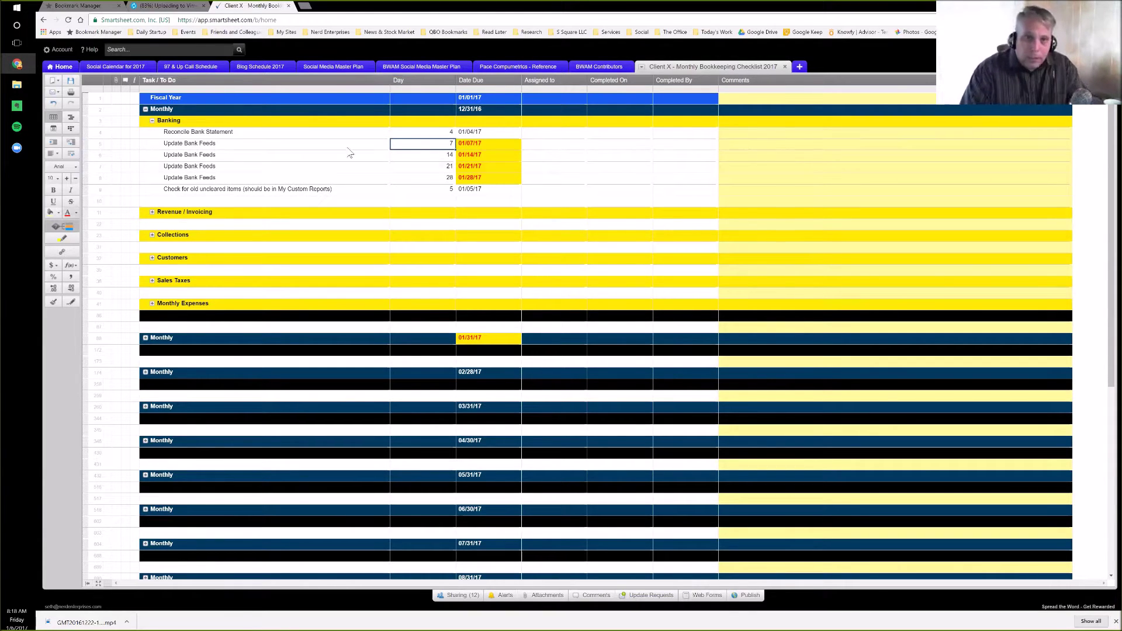
{"action": "left_click", "coordinate": [442, 156]}
{"action": "left_click", "coordinate": [441, 177]}
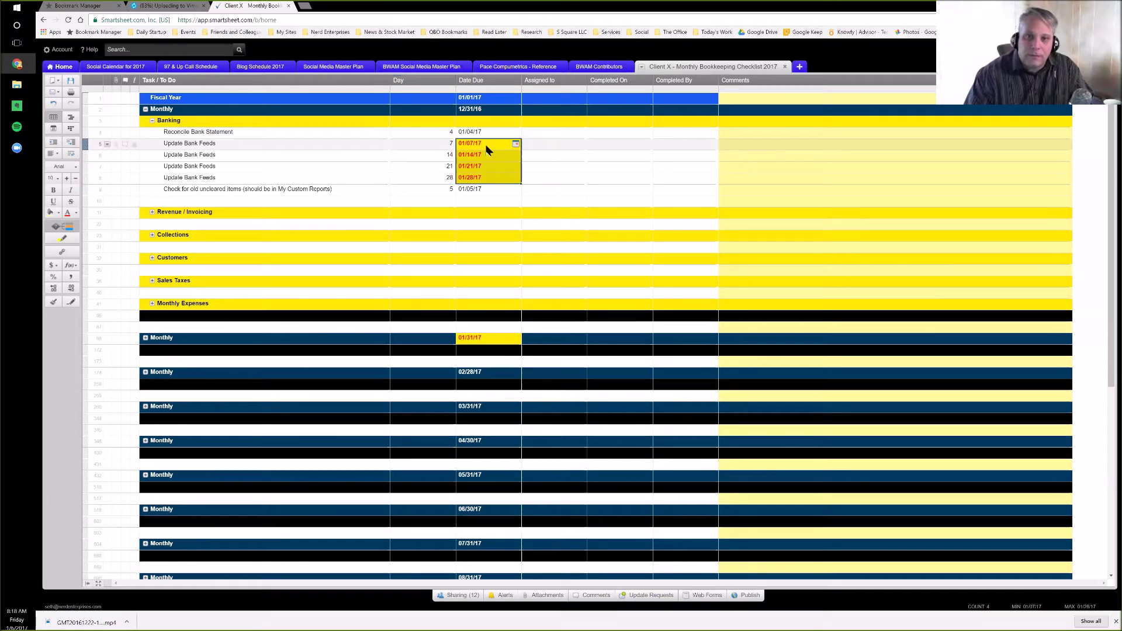
{"action": "left_click", "coordinate": [476, 181]}
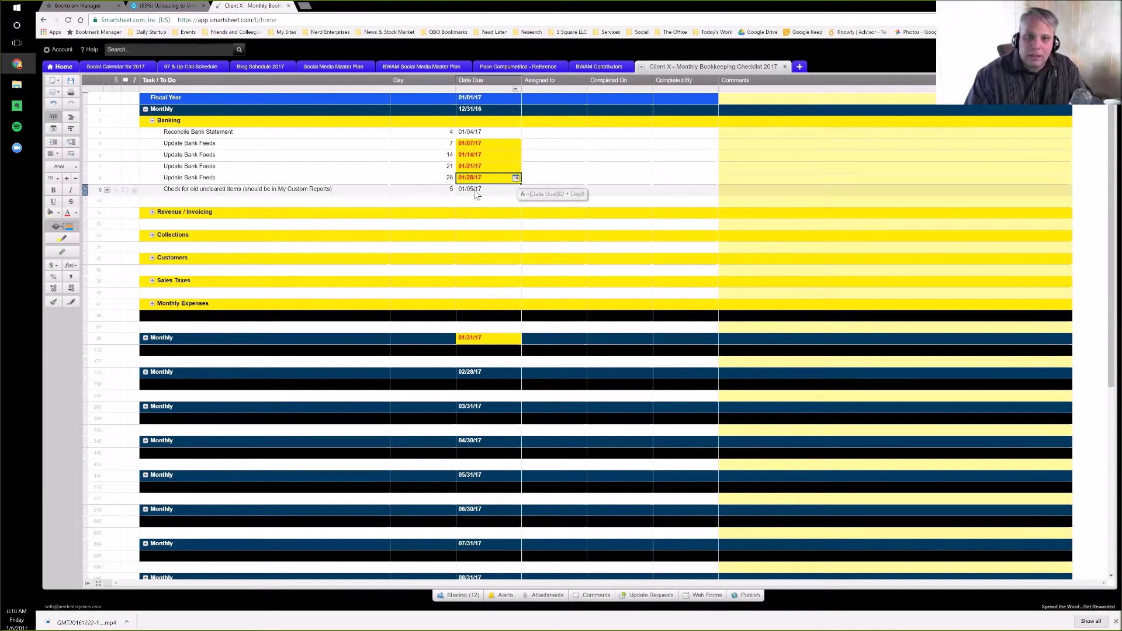
{"action": "left_click", "coordinate": [476, 132]}
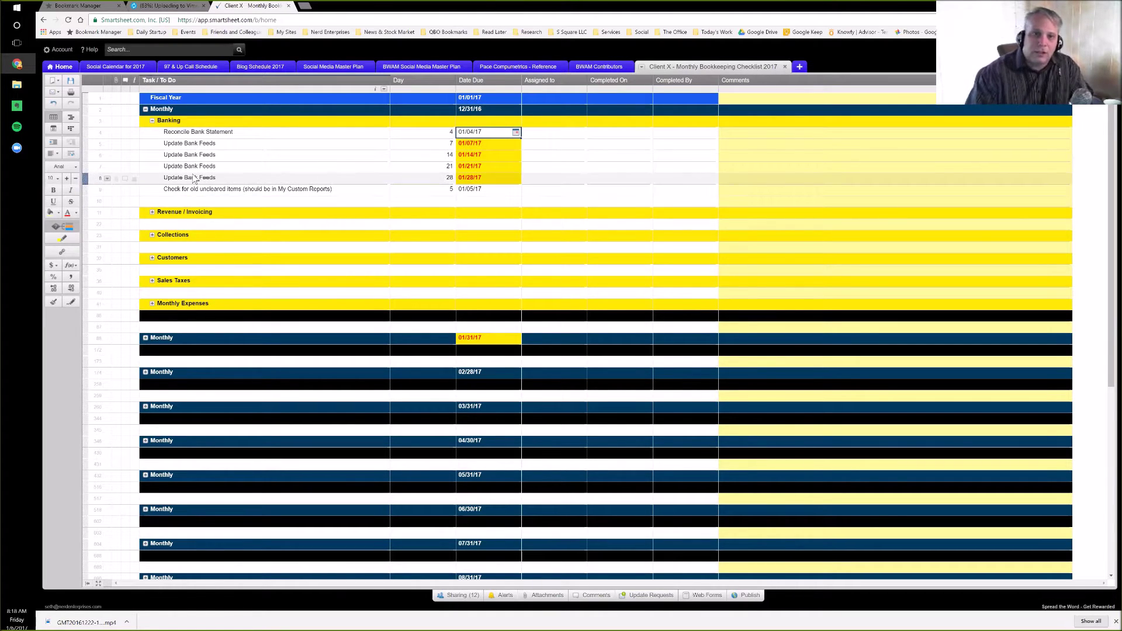
{"action": "left_click", "coordinate": [471, 178]}
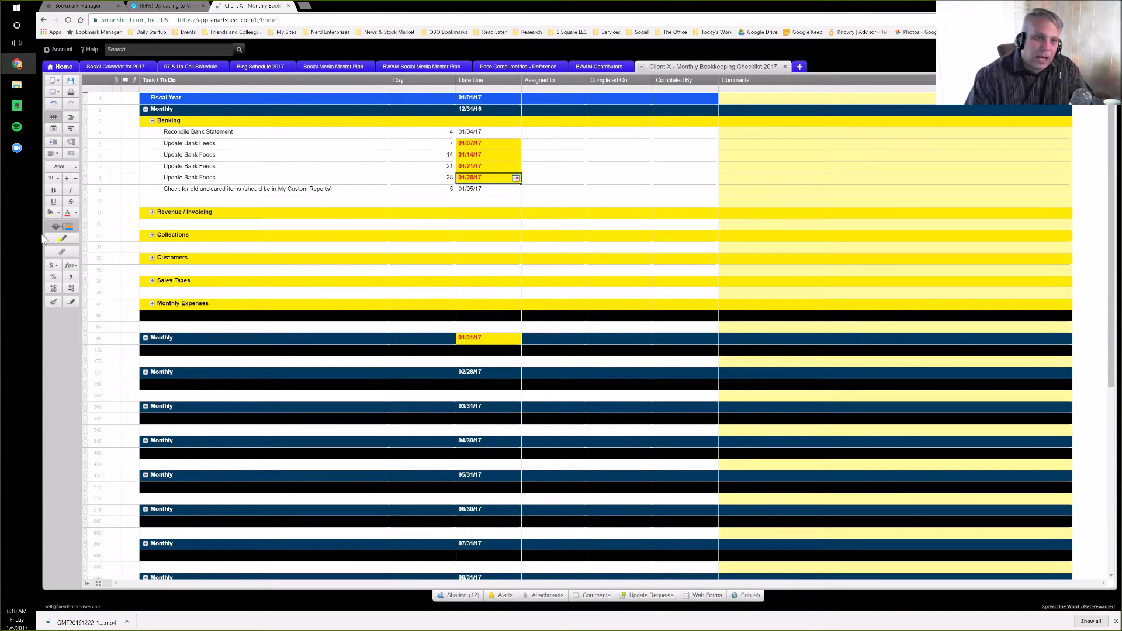
{"action": "left_click", "coordinate": [470, 144]}
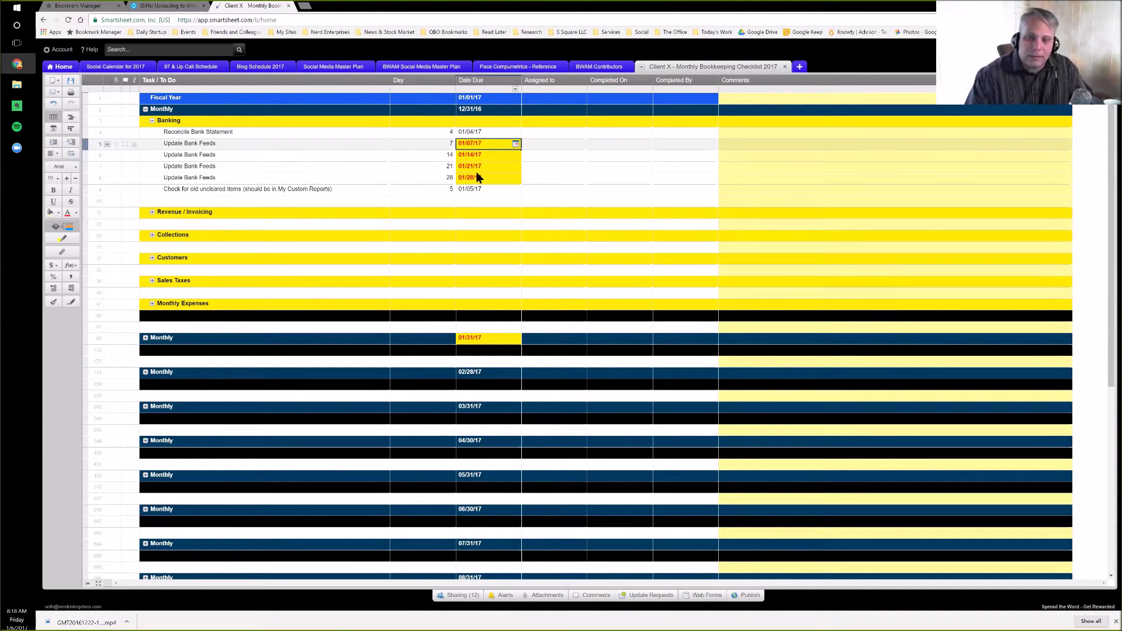
Step: Add a conditional formatting rule with the condition that Date Due is in the past
{"action": "left_click", "coordinate": [62, 226]}
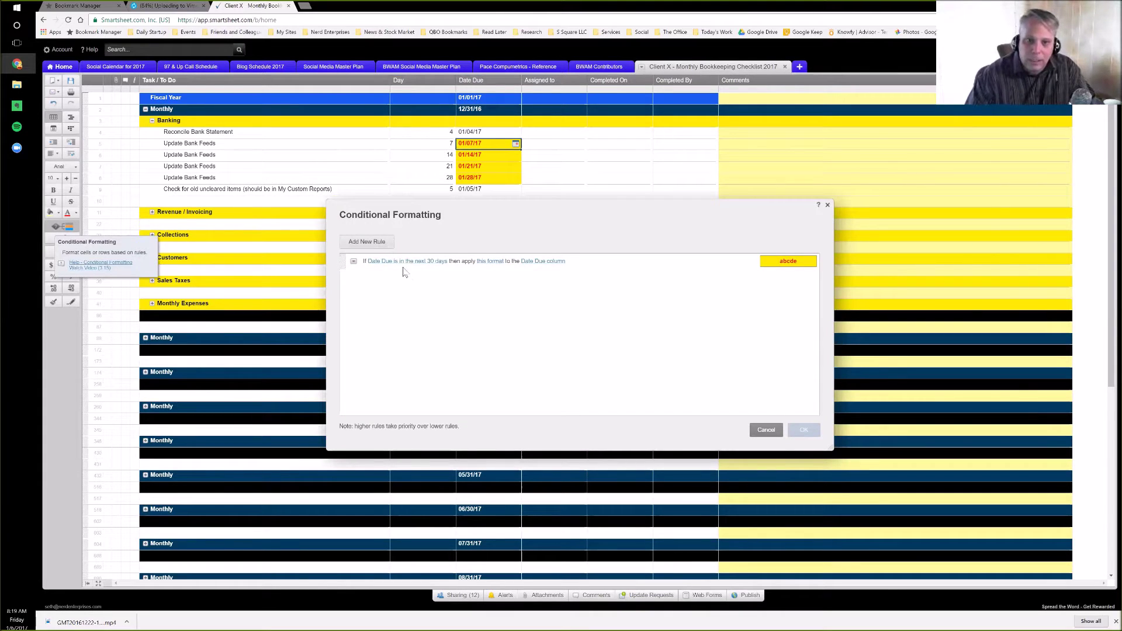
{"action": "left_click_drag", "start_coordinate": [472, 209], "coordinate": [442, 230]}
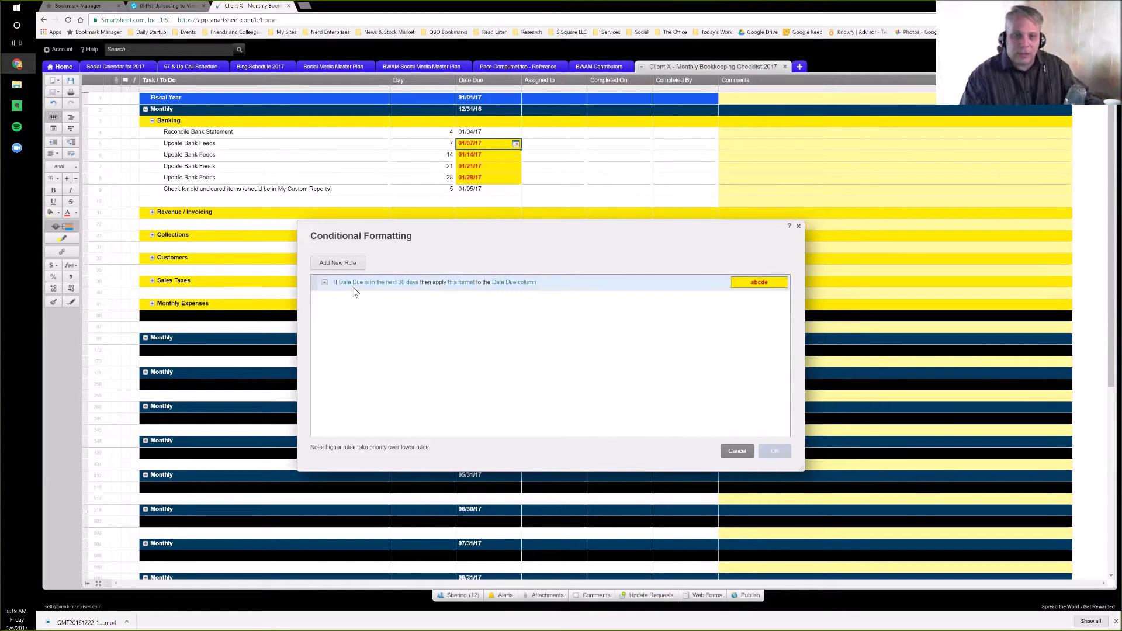
{"action": "left_click", "coordinate": [336, 264]}
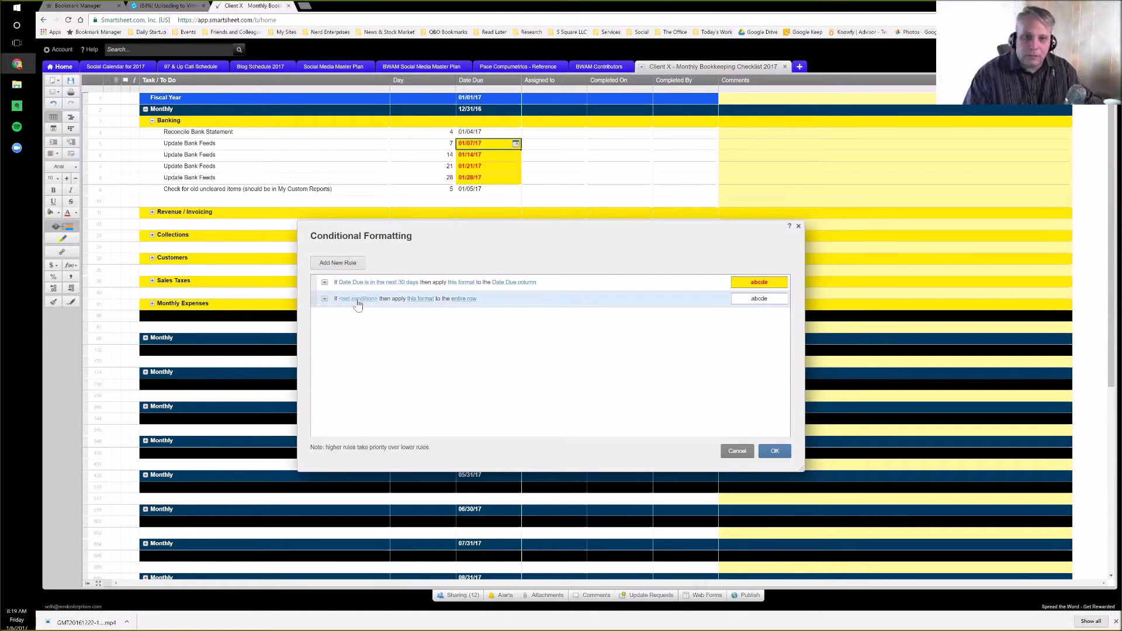
{"action": "left_click", "coordinate": [357, 299]}
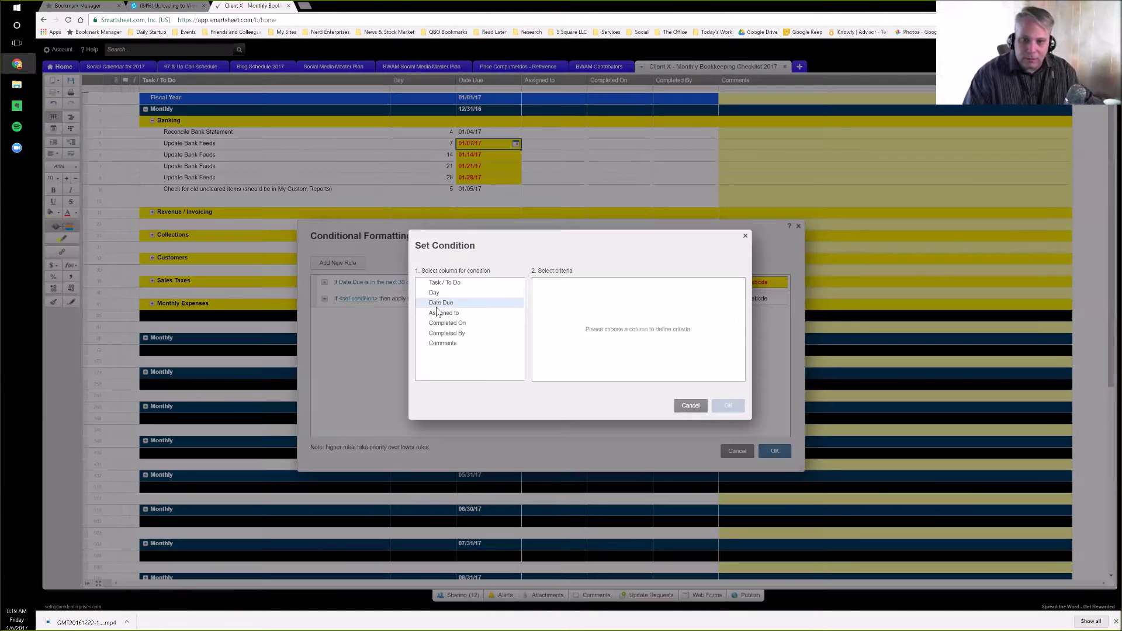
{"action": "left_click", "coordinate": [439, 303]}
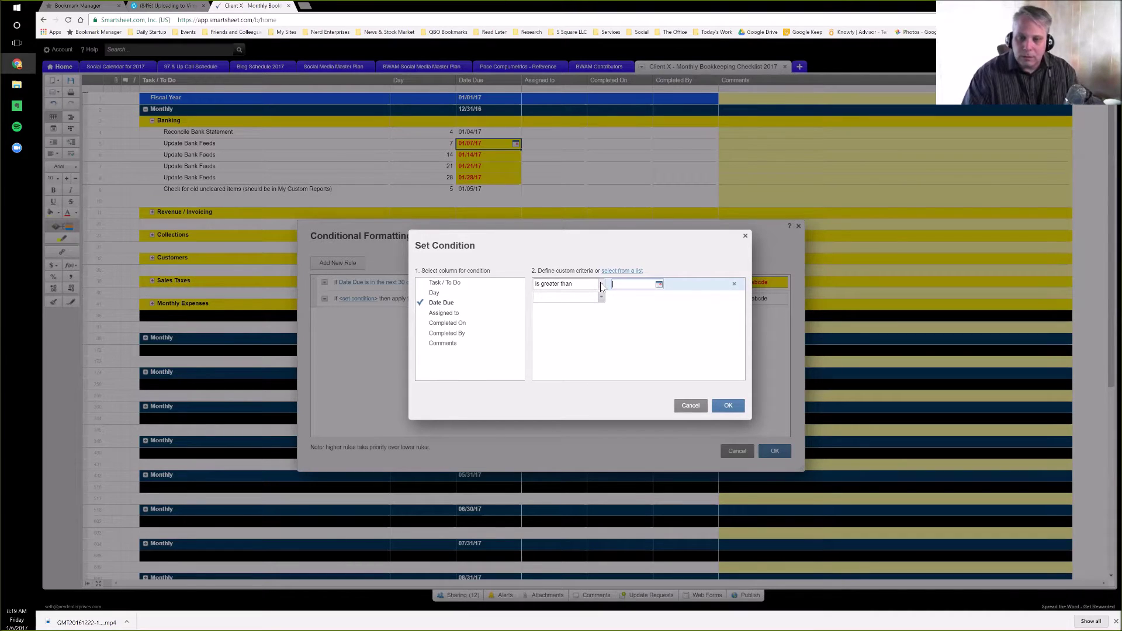
{"action": "left_click", "coordinate": [577, 286]}
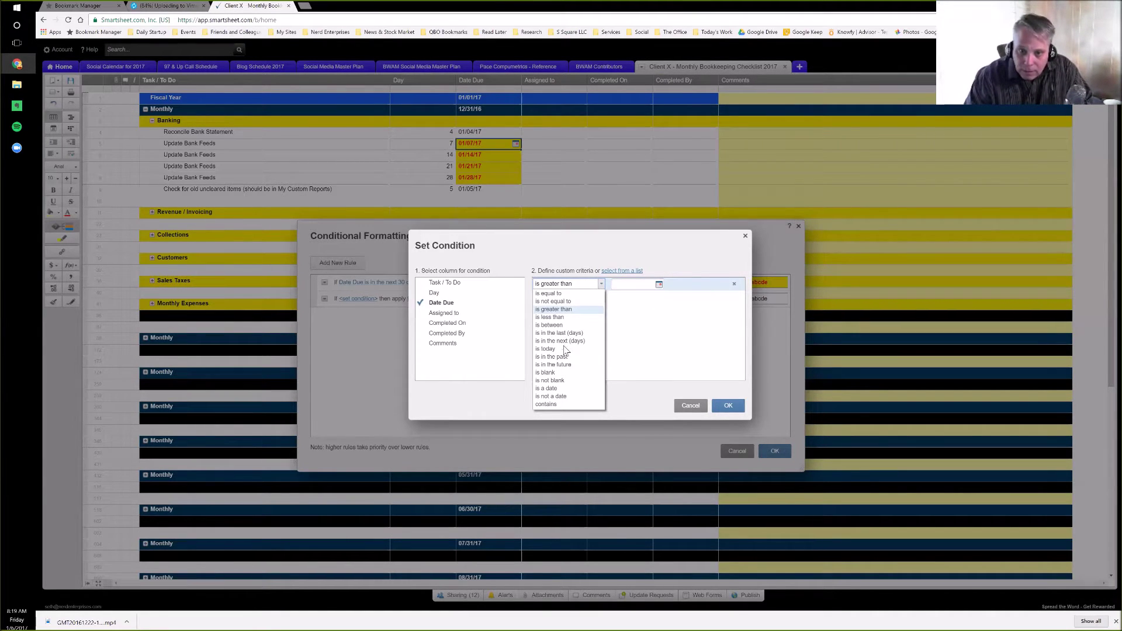
{"action": "left_click", "coordinate": [561, 357]}
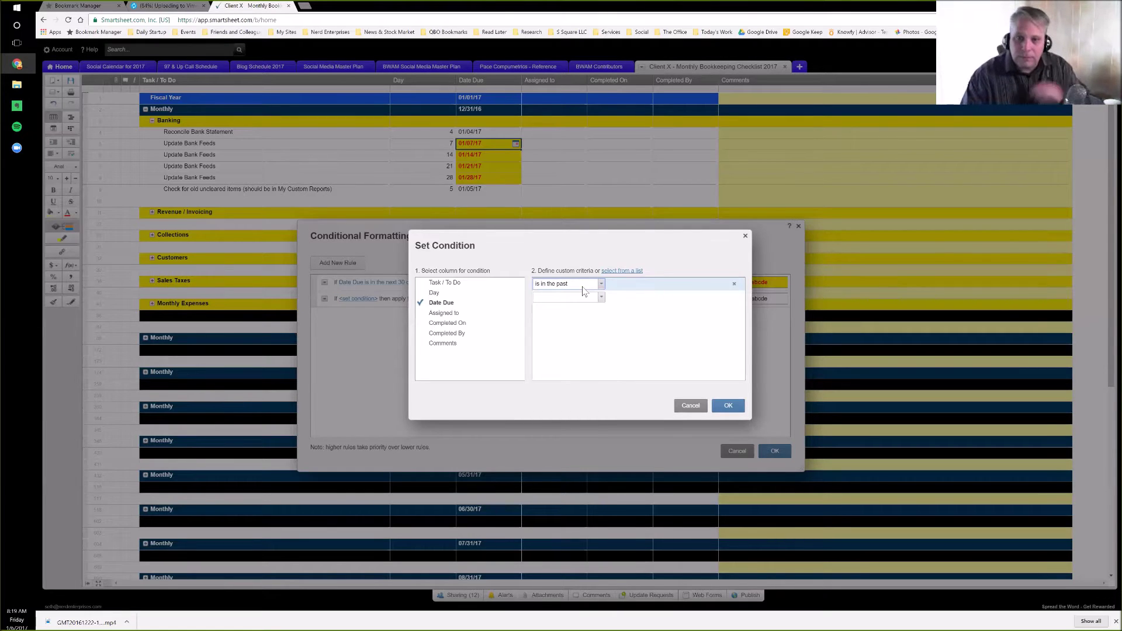
{"action": "left_click", "coordinate": [731, 407]}
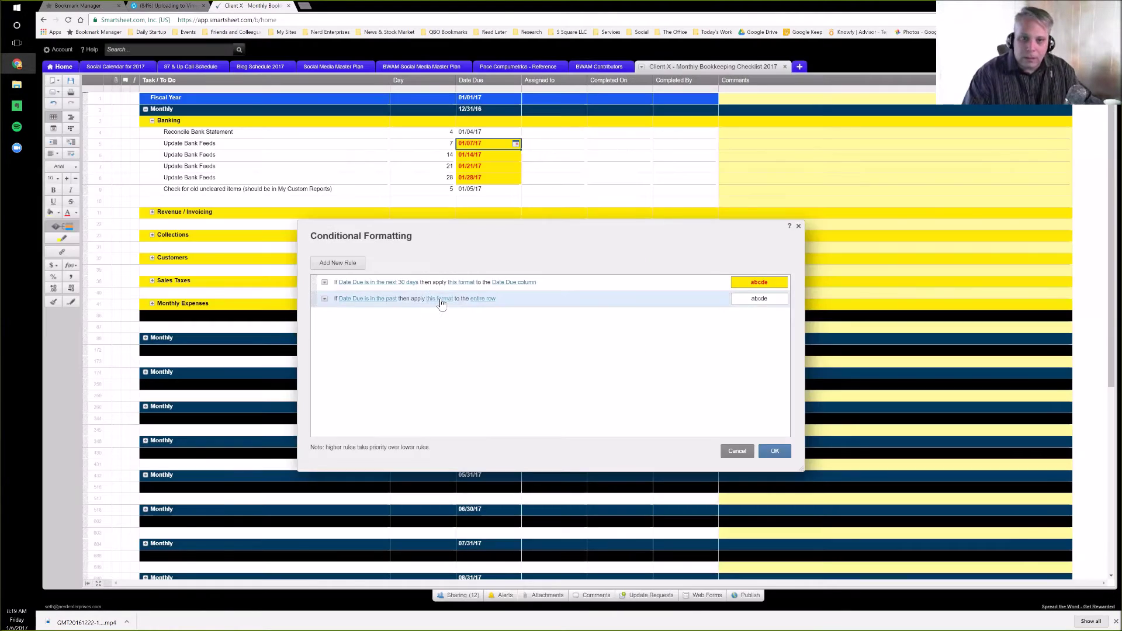
Step: Give the past-due rule a red background and yellow font for the entire row, and apply the conditional formatting
{"action": "left_click", "coordinate": [437, 299]}
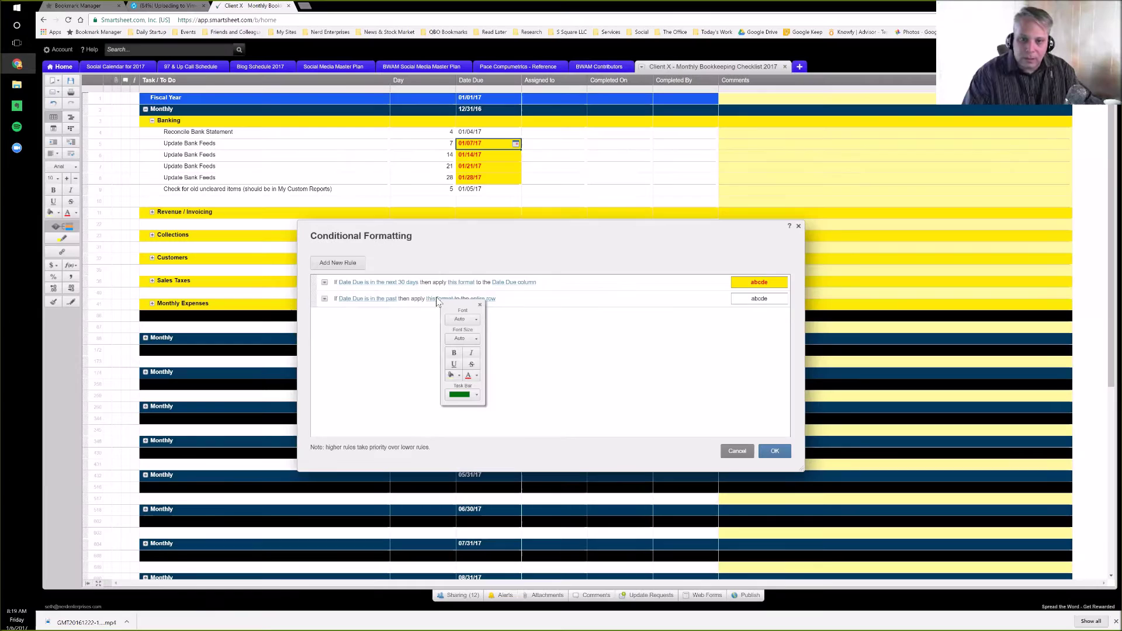
{"action": "left_click", "coordinate": [459, 376]}
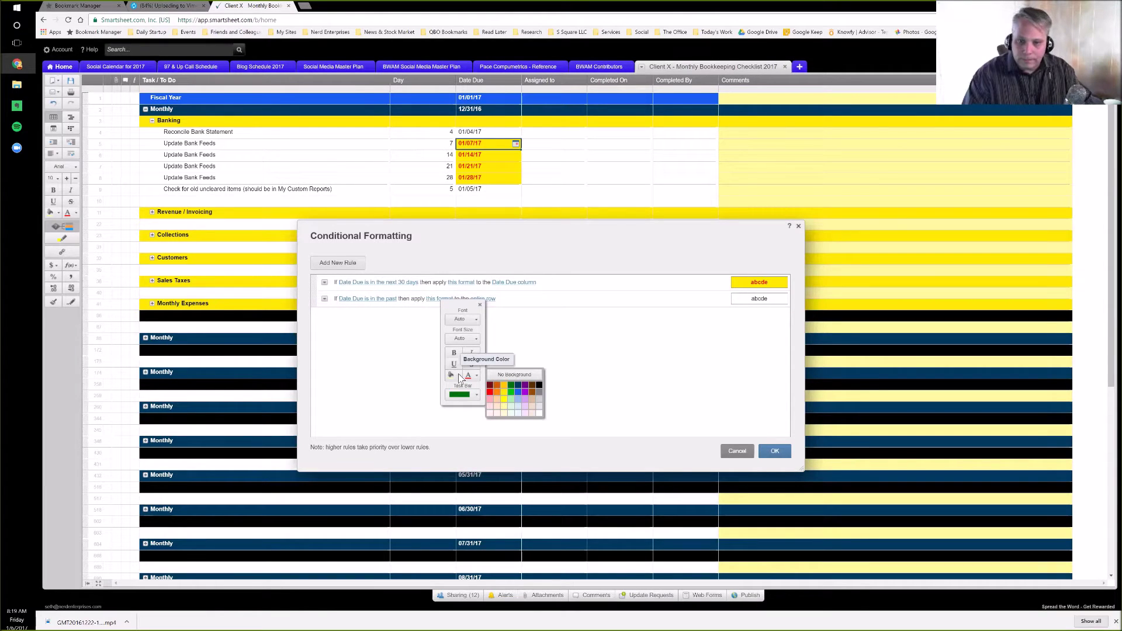
{"action": "left_click", "coordinate": [490, 392]}
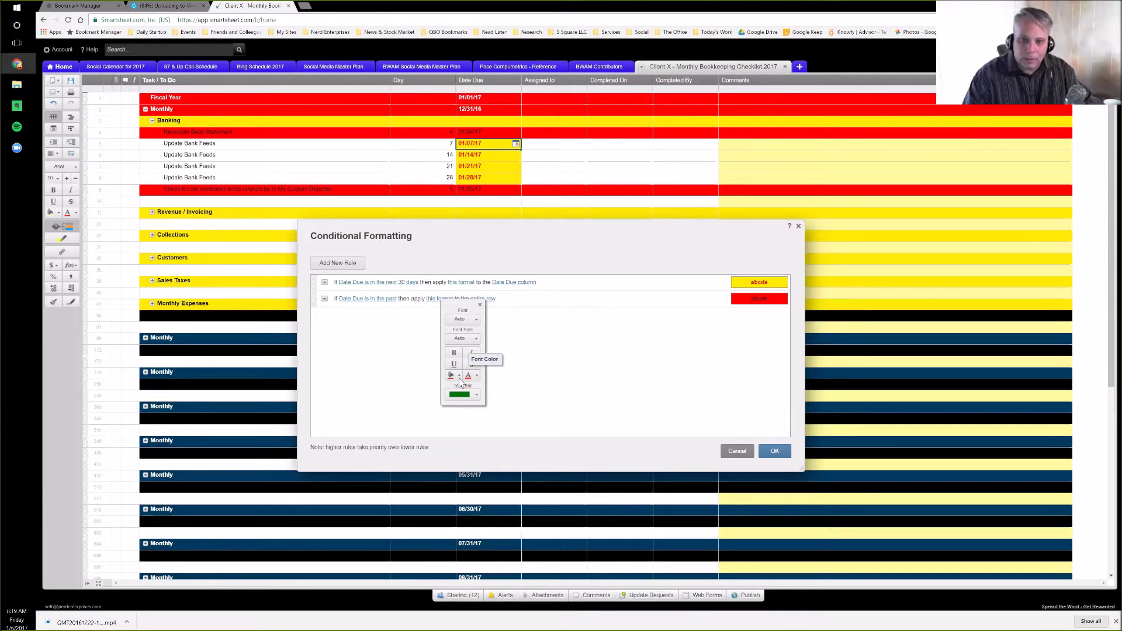
{"action": "left_click", "coordinate": [476, 375]}
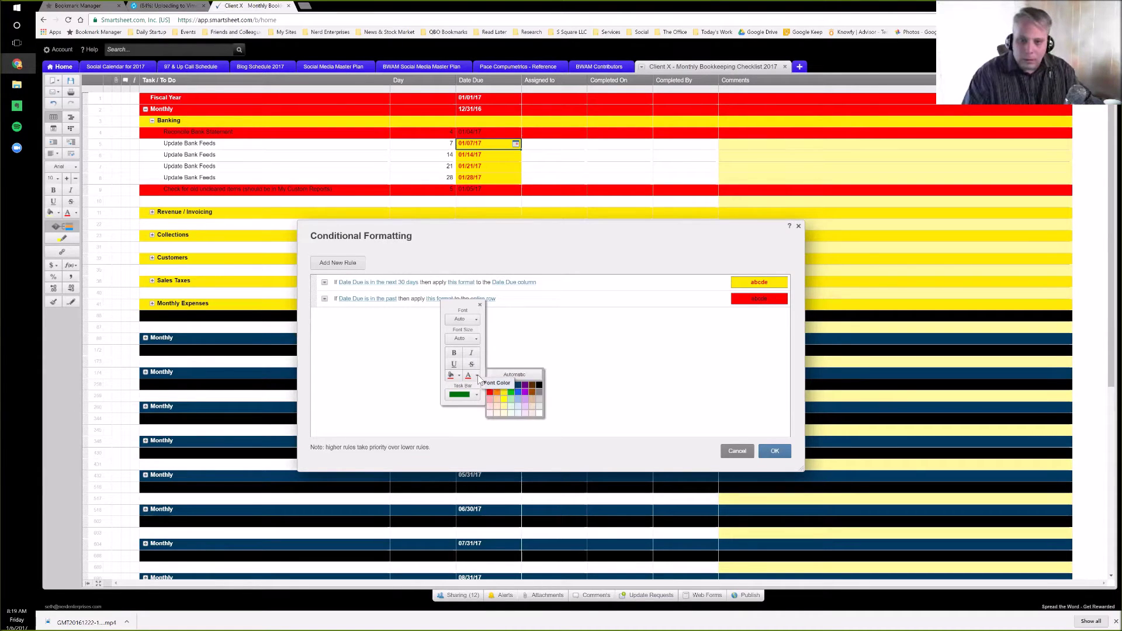
{"action": "left_click", "coordinate": [505, 391]}
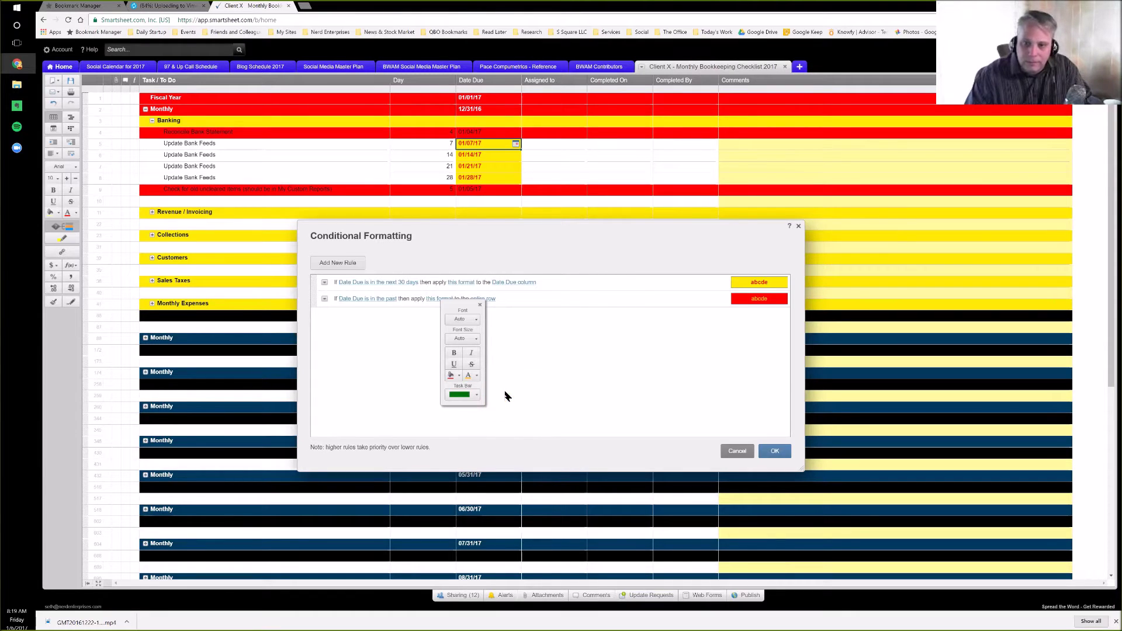
{"action": "left_click", "coordinate": [651, 408]}
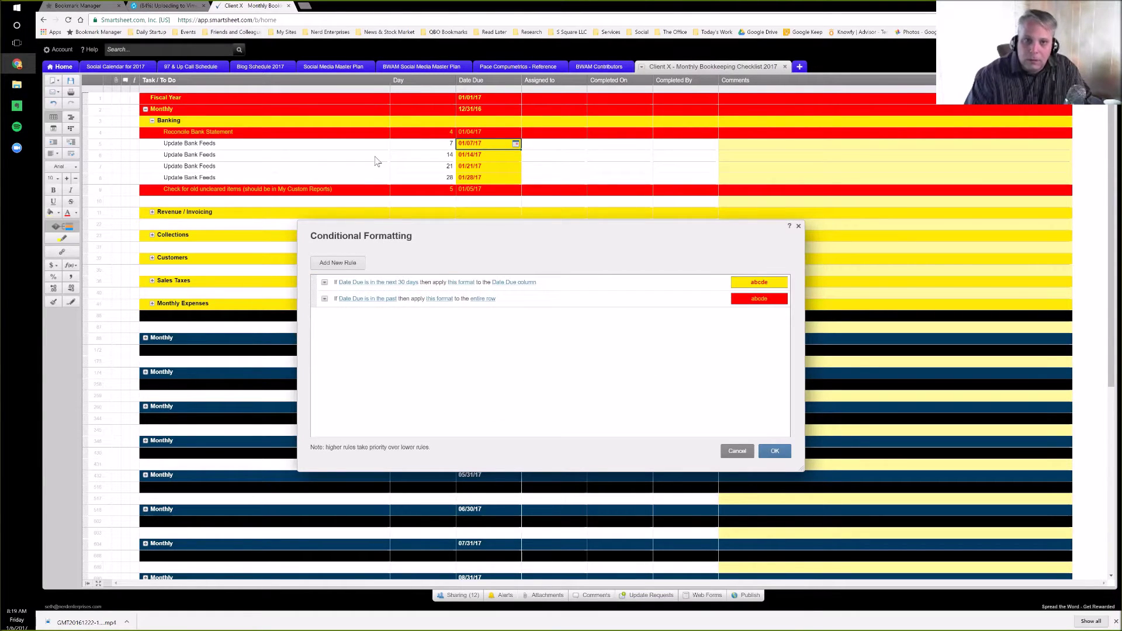
{"action": "left_click", "coordinate": [779, 453]}
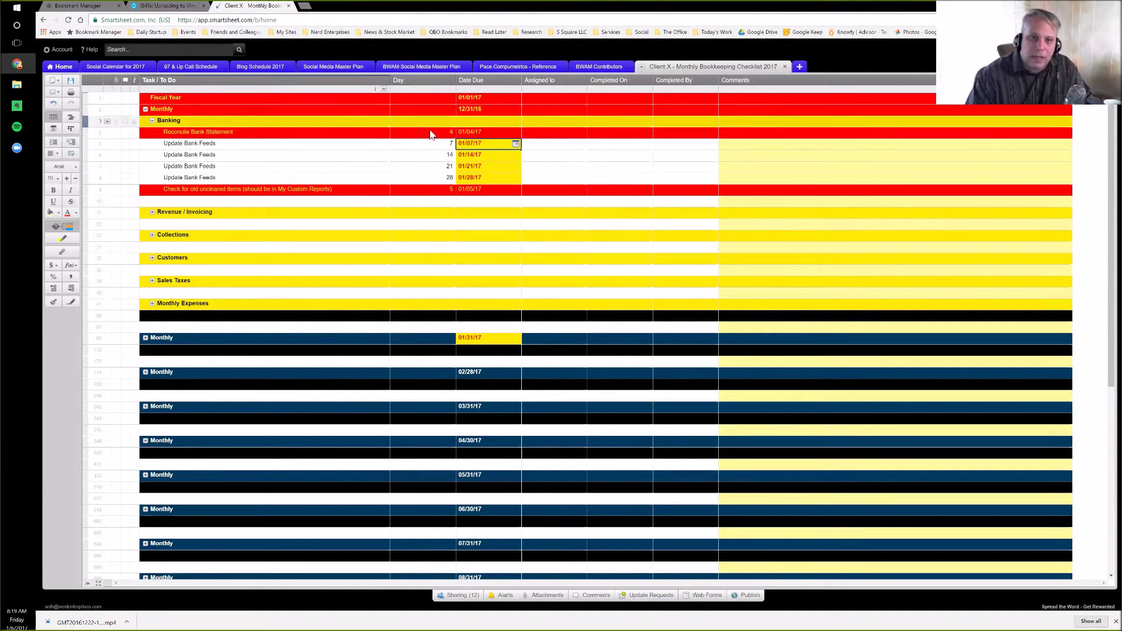
Step: Delete the conditional formatting rule for Date Due in the past and apply the change
{"action": "left_click", "coordinate": [339, 148]}
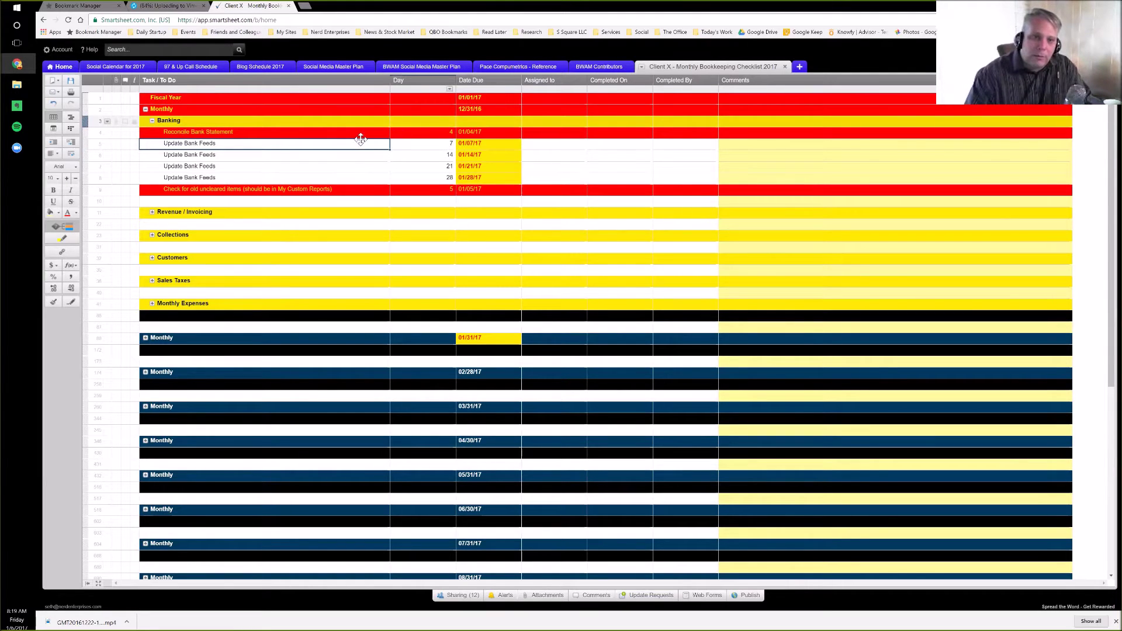
{"action": "left_click", "coordinate": [474, 105]}
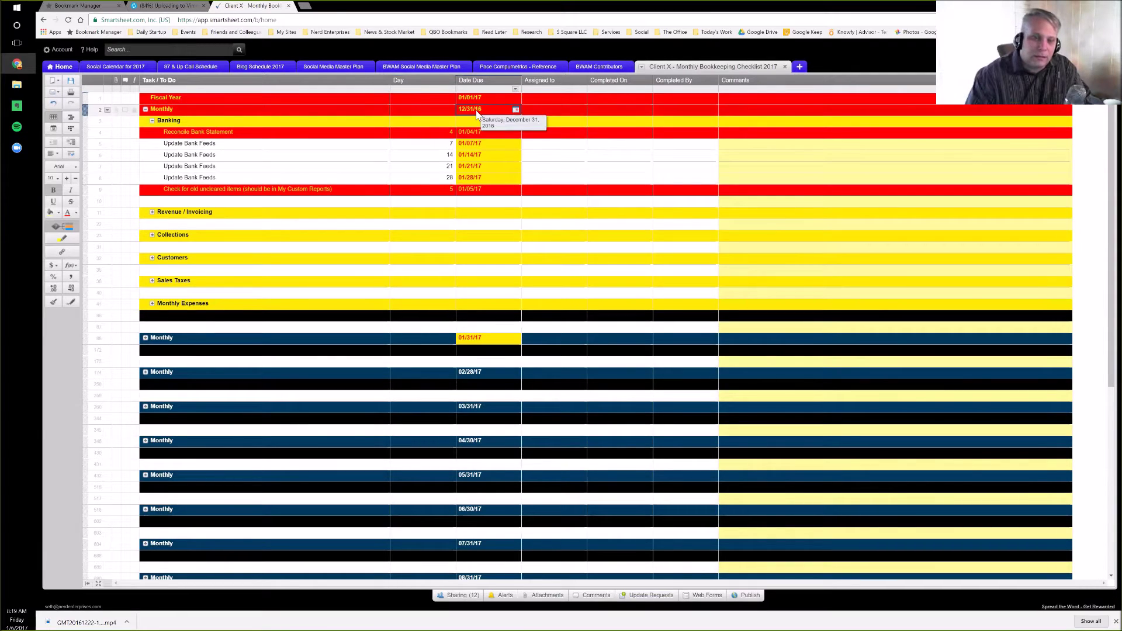
{"action": "left_click", "coordinate": [69, 228]}
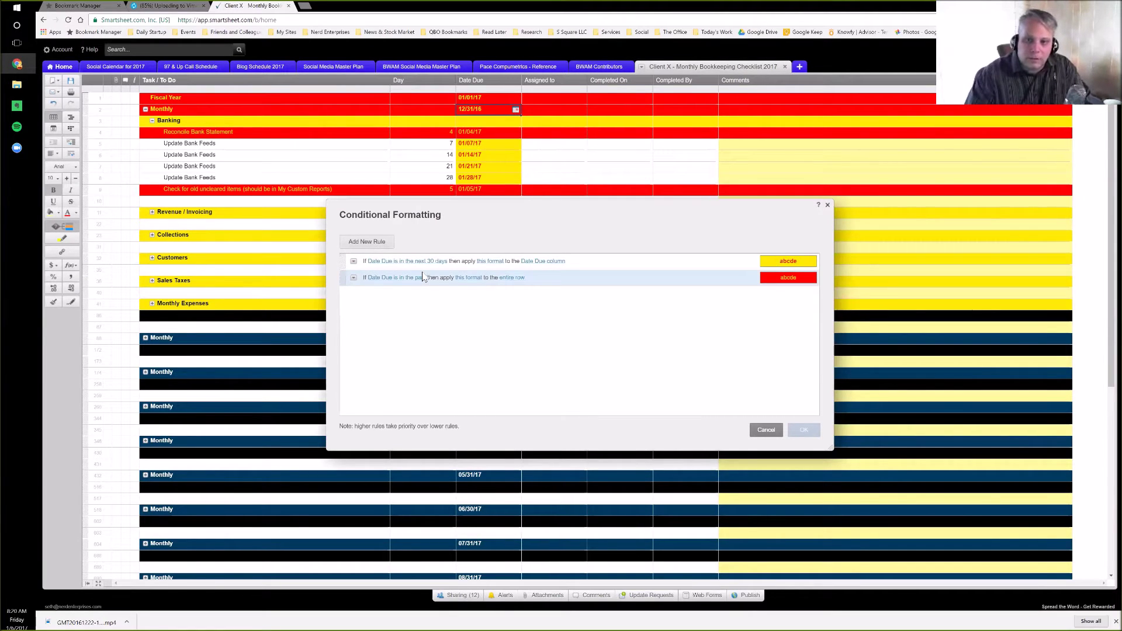
{"action": "left_click", "coordinate": [353, 278]}
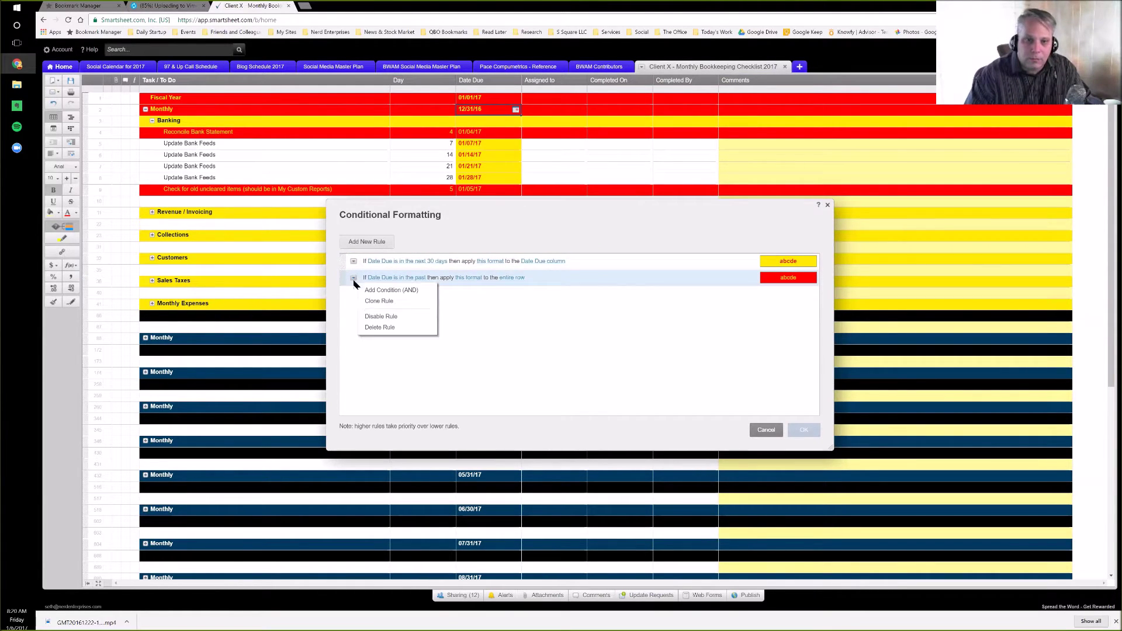
{"action": "left_click", "coordinate": [371, 328]}
{"action": "left_click", "coordinate": [804, 430]}
Step: Add a blank conditional formatting rule and move it above the rule for dates due in the next 30 days
{"action": "left_click", "coordinate": [495, 131]}
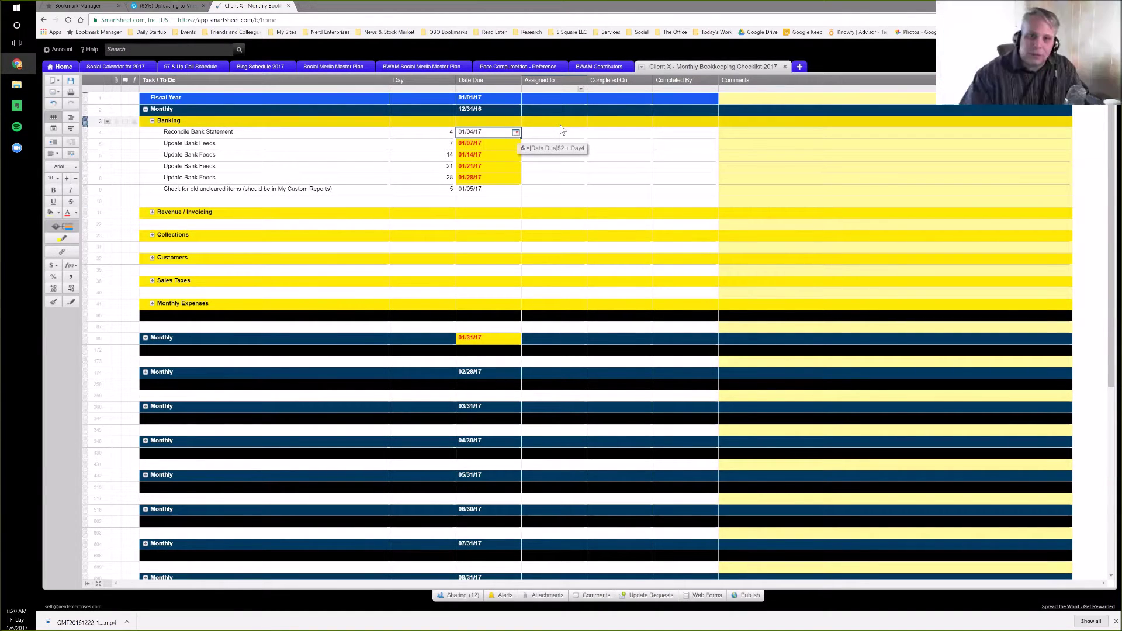
{"action": "left_click", "coordinate": [607, 133]}
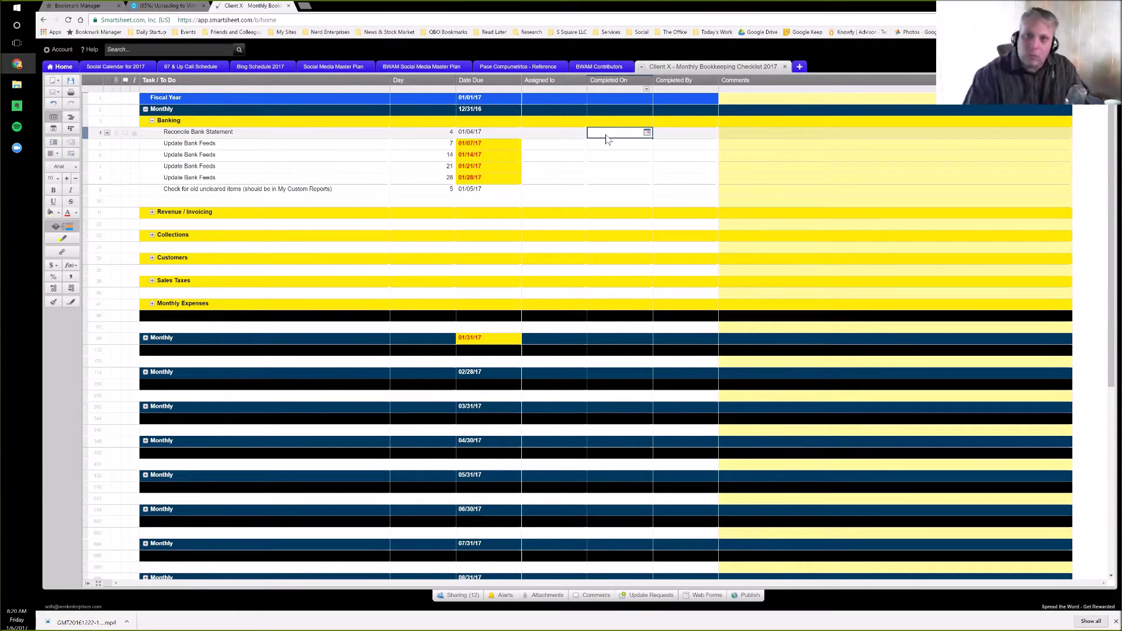
{"action": "left_click", "coordinate": [63, 228]}
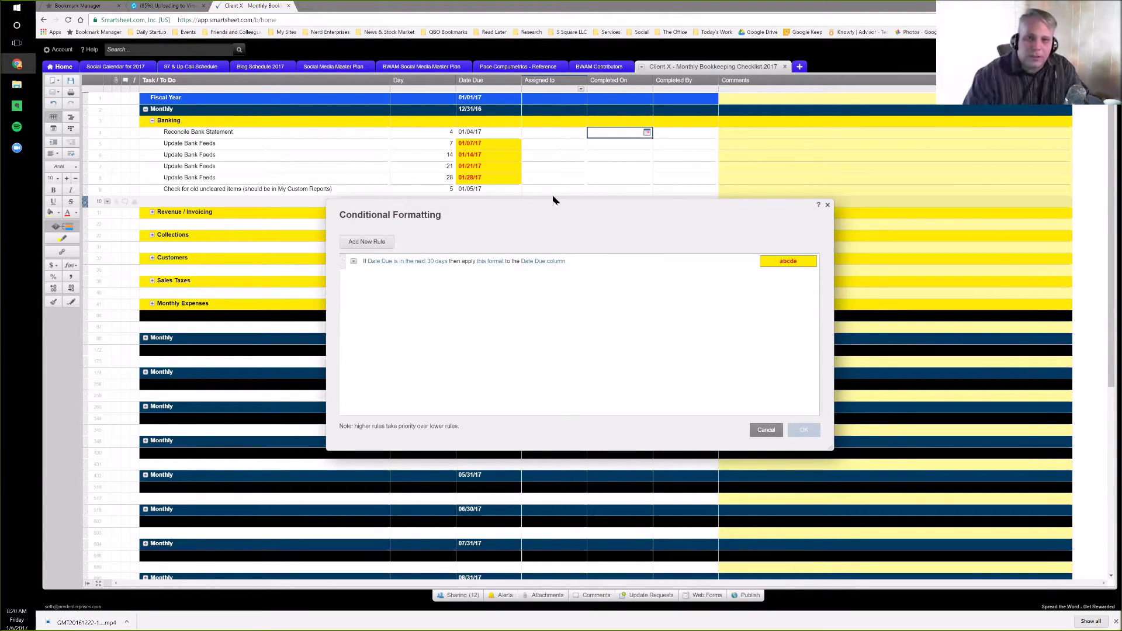
{"action": "left_click", "coordinate": [367, 242]}
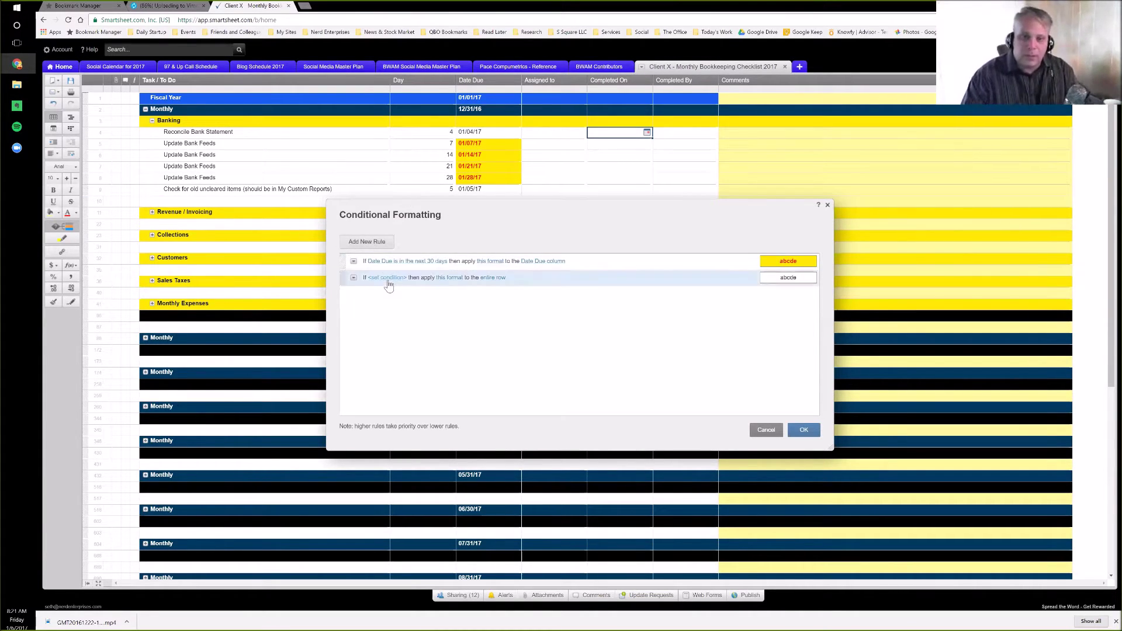
{"action": "left_click_drag", "start_coordinate": [343, 280], "coordinate": [344, 261]}
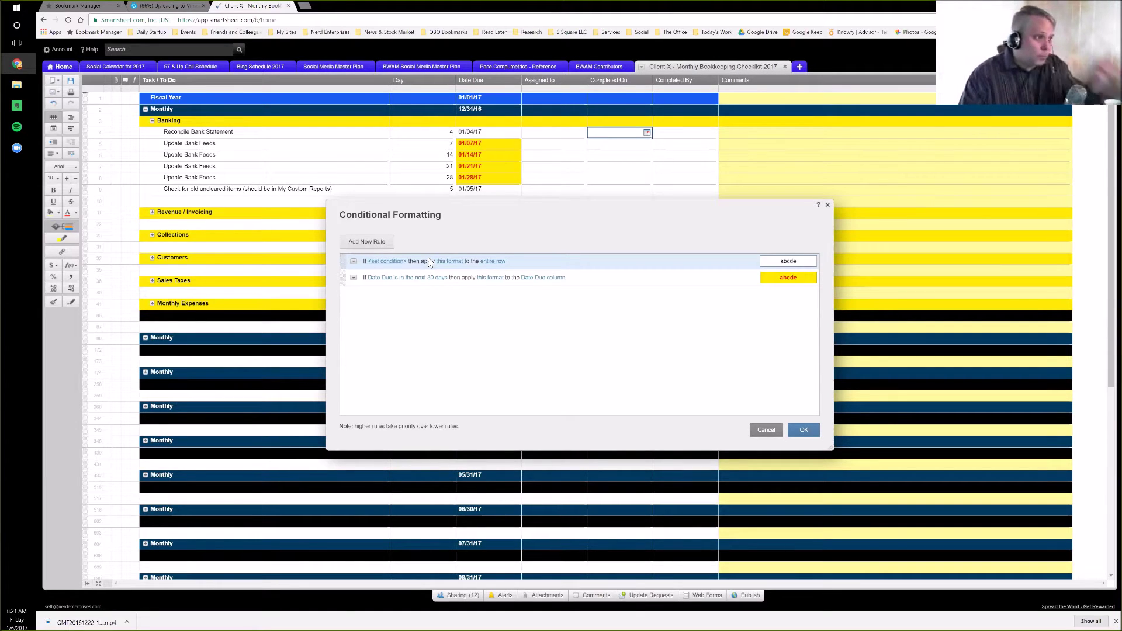
Step: Set the new rule's condition to Completed On is not blank
{"action": "left_click", "coordinate": [388, 261]}
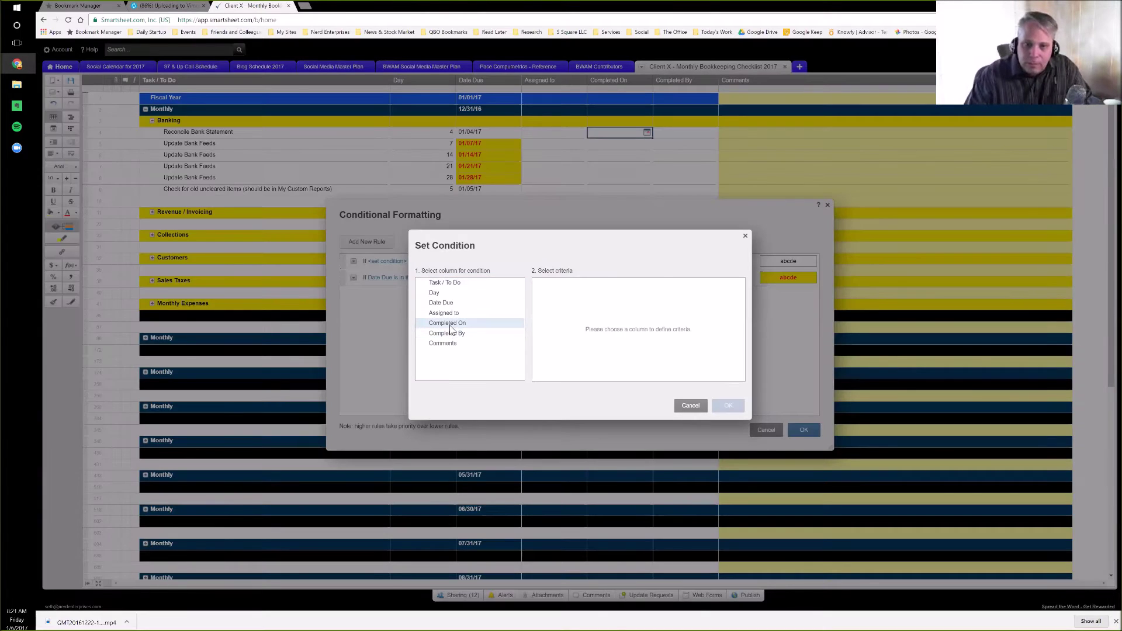
{"action": "left_click", "coordinate": [449, 323]}
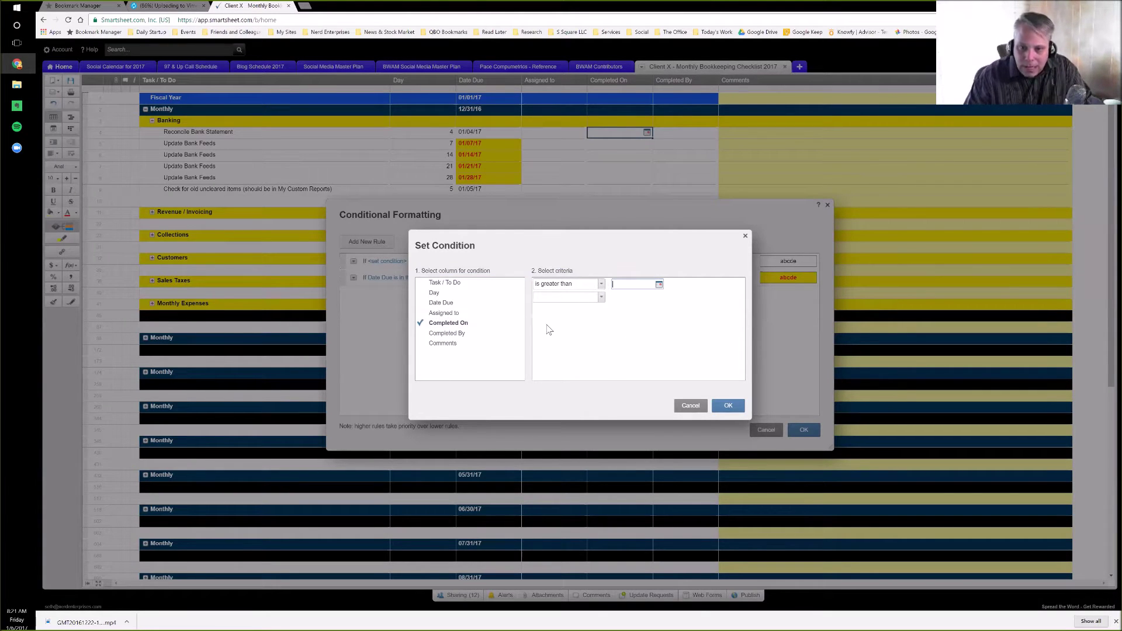
{"action": "left_click", "coordinate": [567, 283]}
{"action": "left_click", "coordinate": [558, 380]}
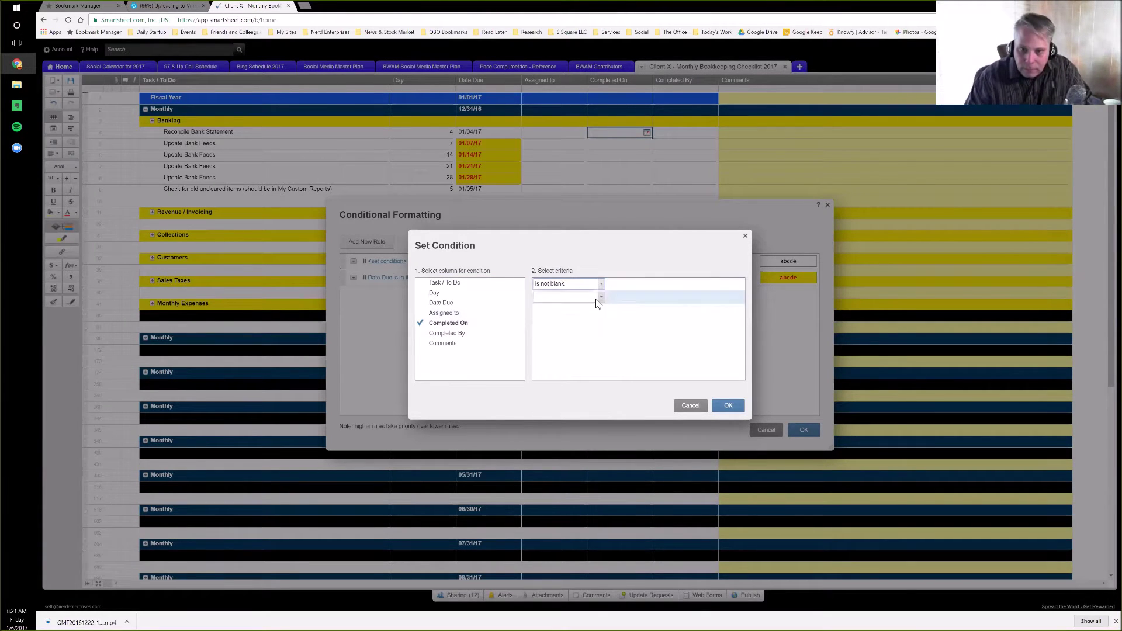
{"action": "left_click", "coordinate": [728, 406]}
Step: Give the completed-task rule strikethrough text, a gray background and a very light font, and apply the conditional formatting
{"action": "left_click", "coordinate": [486, 262]}
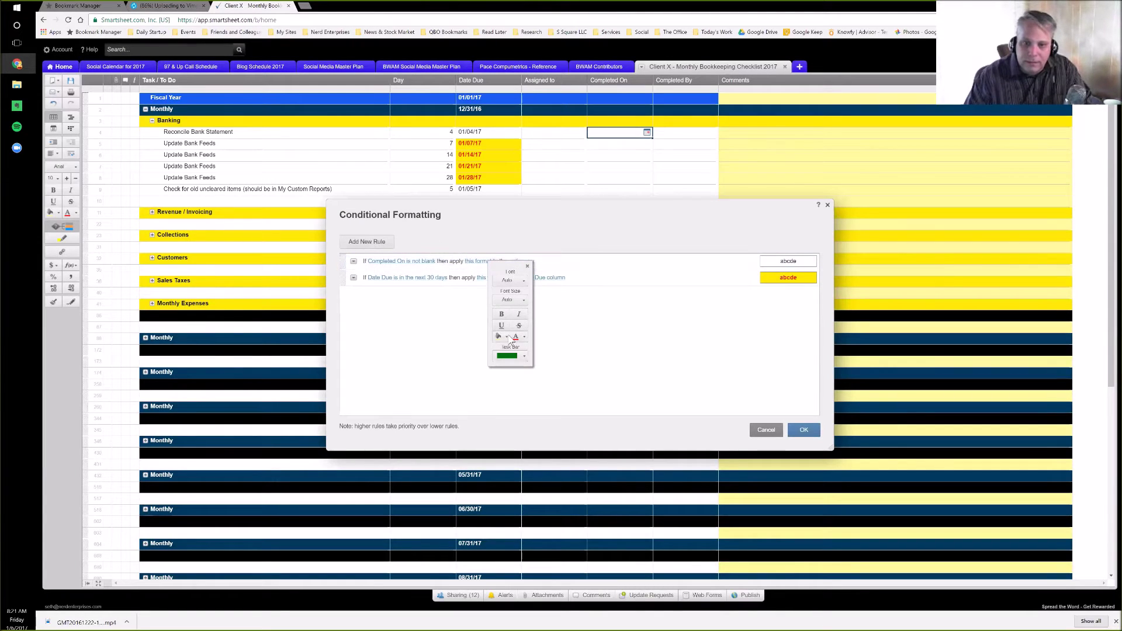
{"action": "left_click", "coordinate": [508, 338]}
{"action": "left_click", "coordinate": [519, 325]}
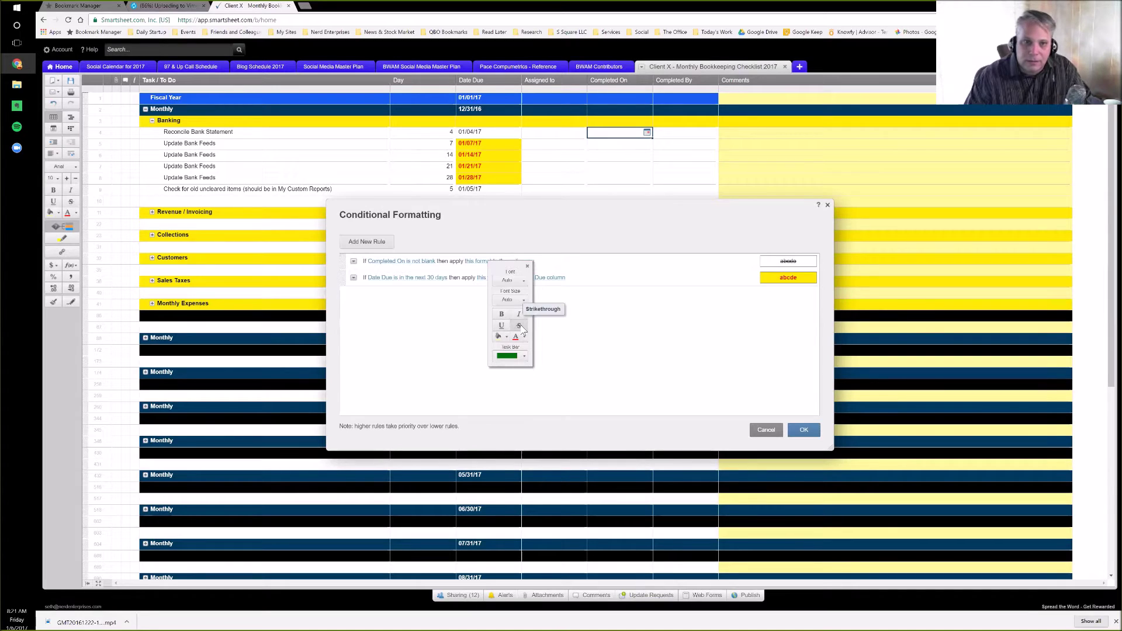
{"action": "left_click", "coordinate": [508, 338]}
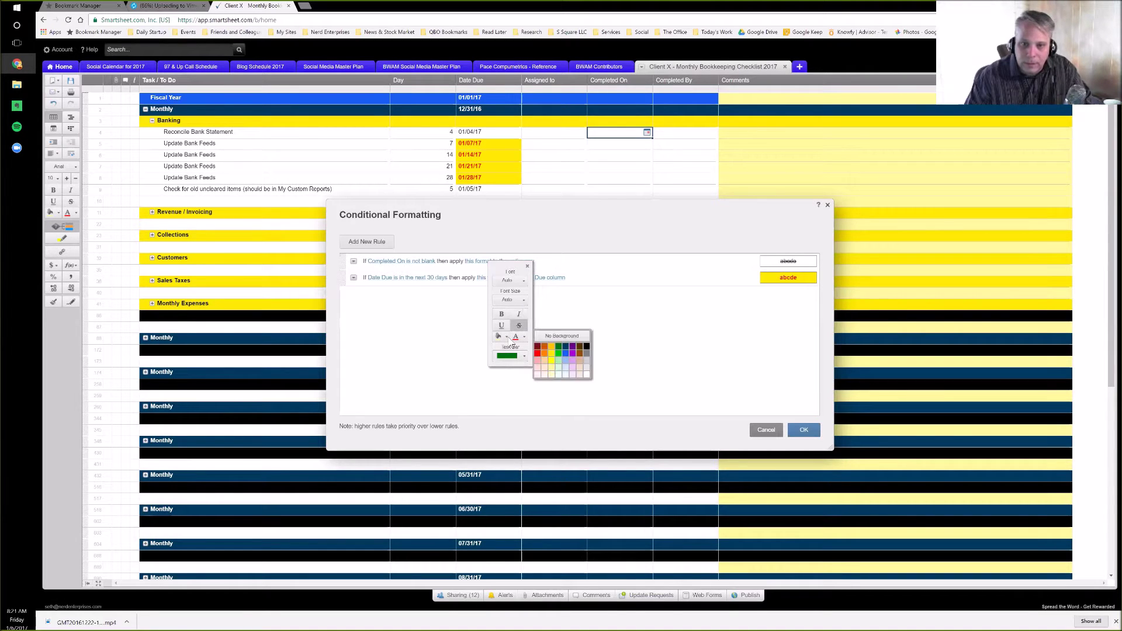
{"action": "left_click", "coordinate": [587, 352]}
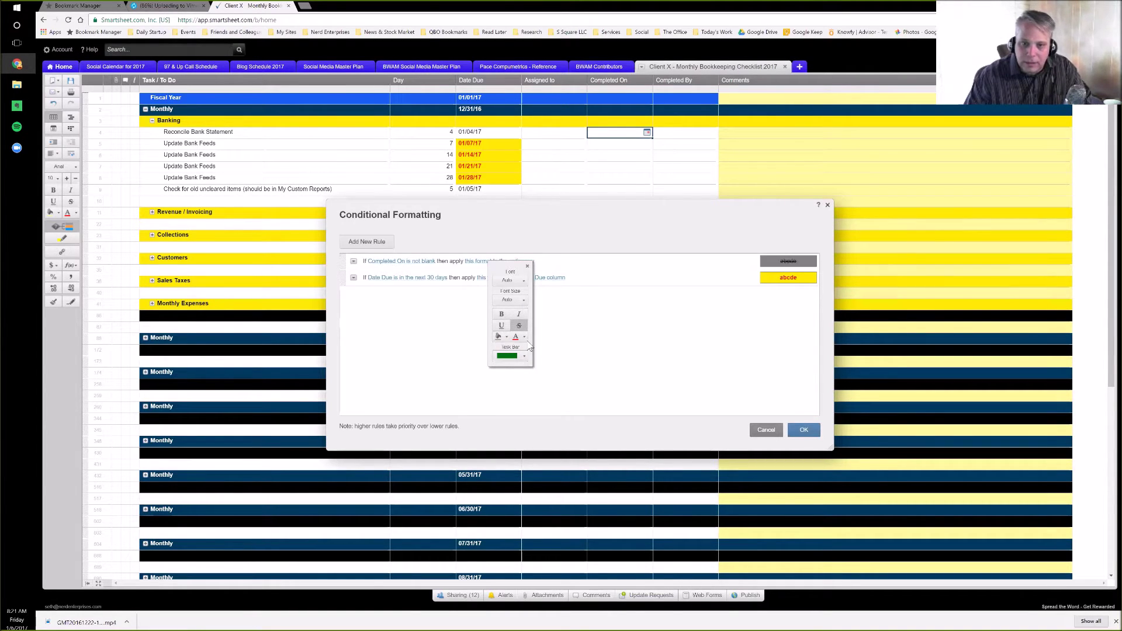
{"action": "left_click", "coordinate": [524, 338]}
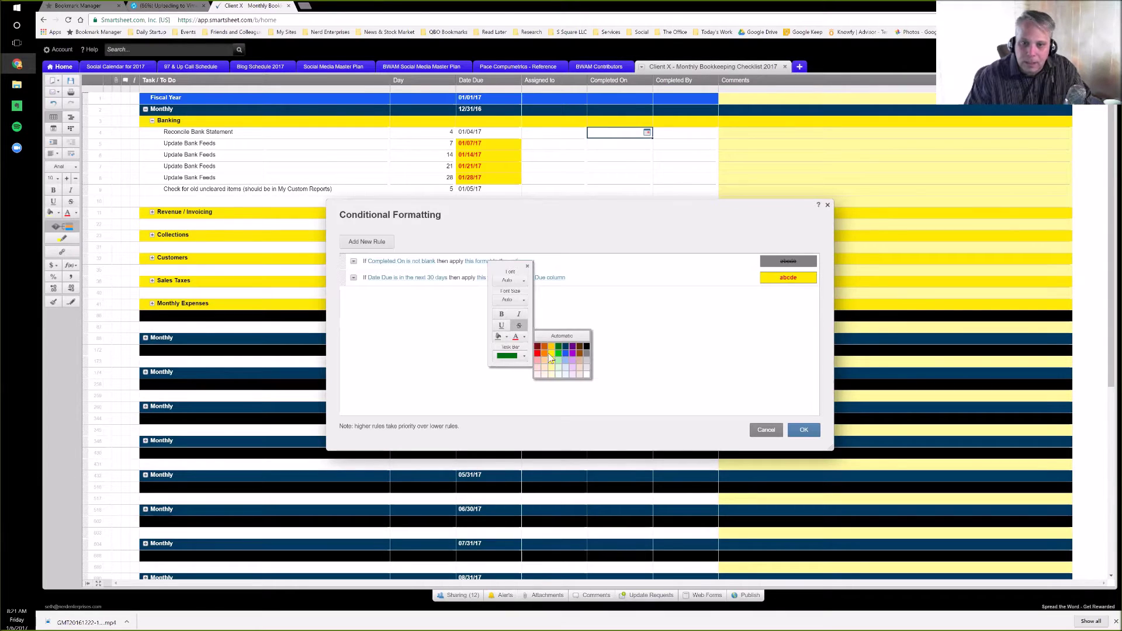
{"action": "left_click", "coordinate": [587, 376]}
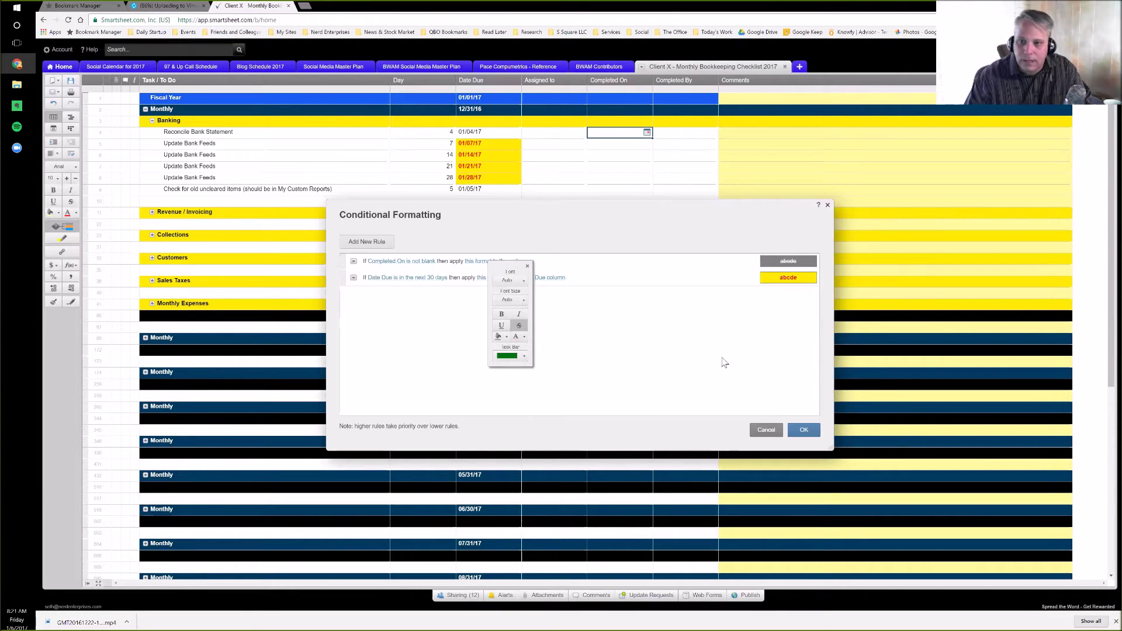
{"action": "left_click", "coordinate": [804, 429]}
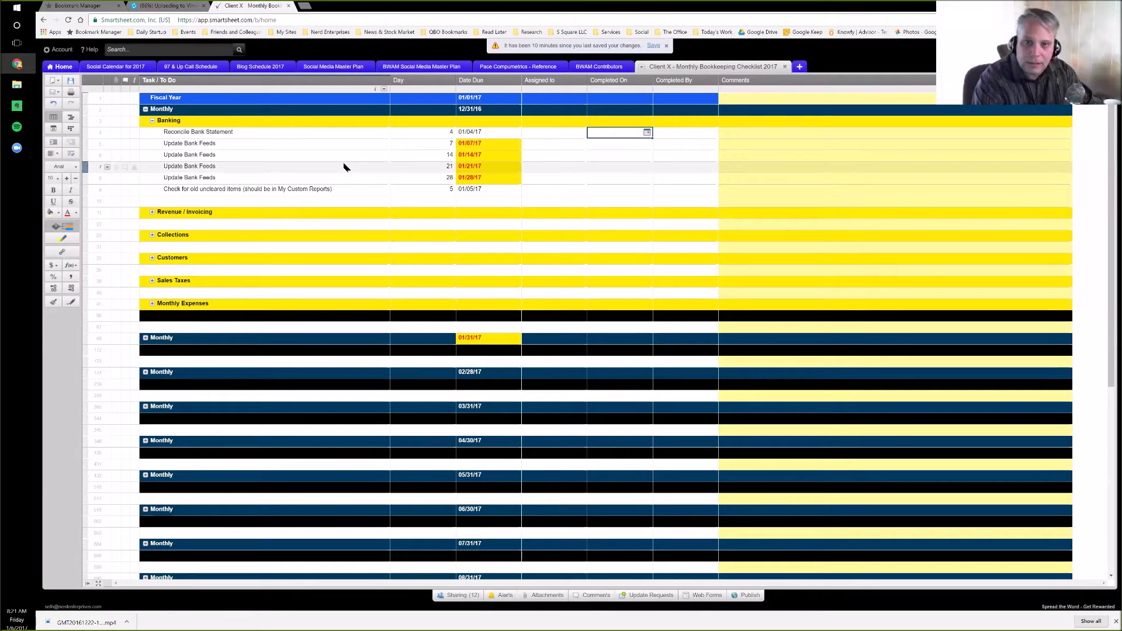
Step: Enter today's date, 01/06/17, as the Completed On date for Reconcile Bank Statement and save the sheet
{"action": "type", "text": "t"}
{"action": "key", "text": "Return"}
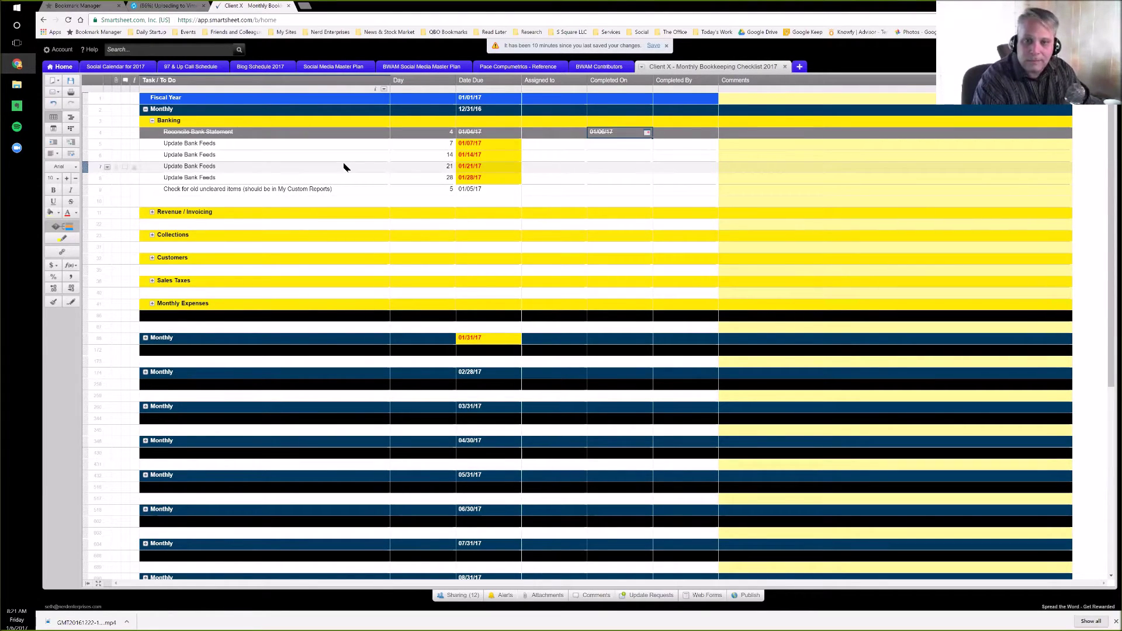
{"action": "key", "text": "Down"}
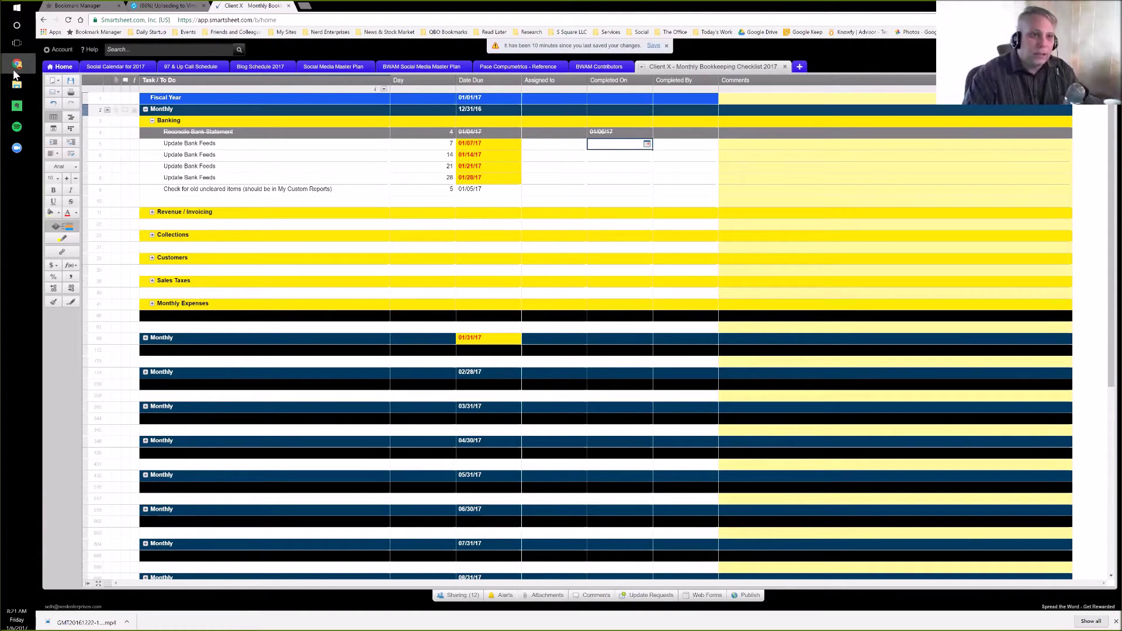
{"action": "left_click", "coordinate": [69, 83]}
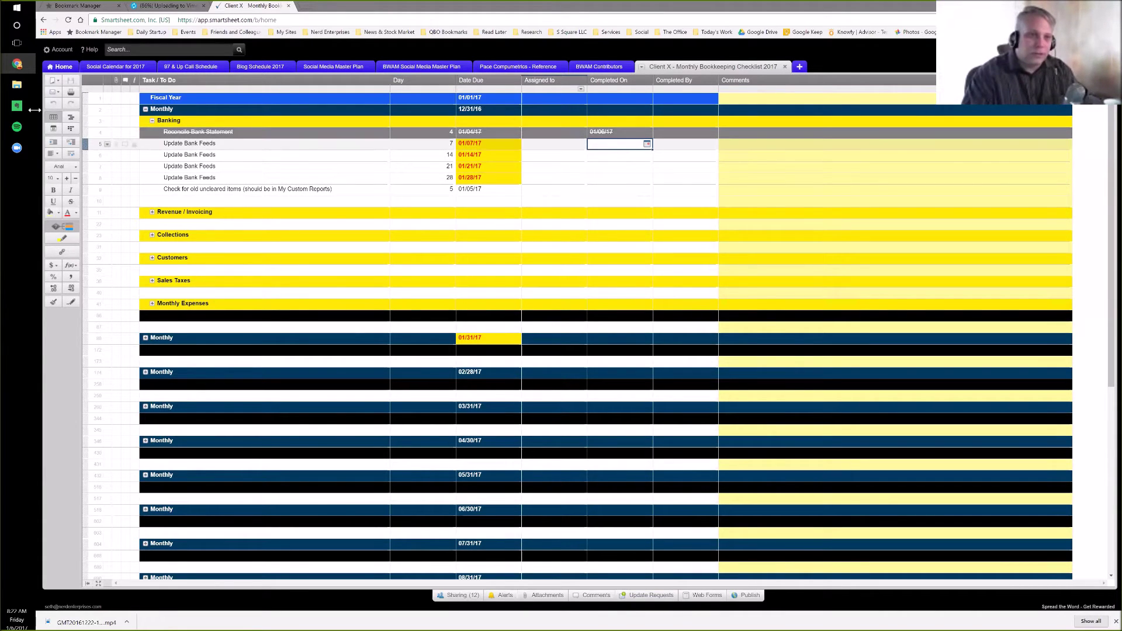
Step: Add a conditional formatting rule below the existing ones with the condition that Date Due is in the past
{"action": "left_click", "coordinate": [62, 226]}
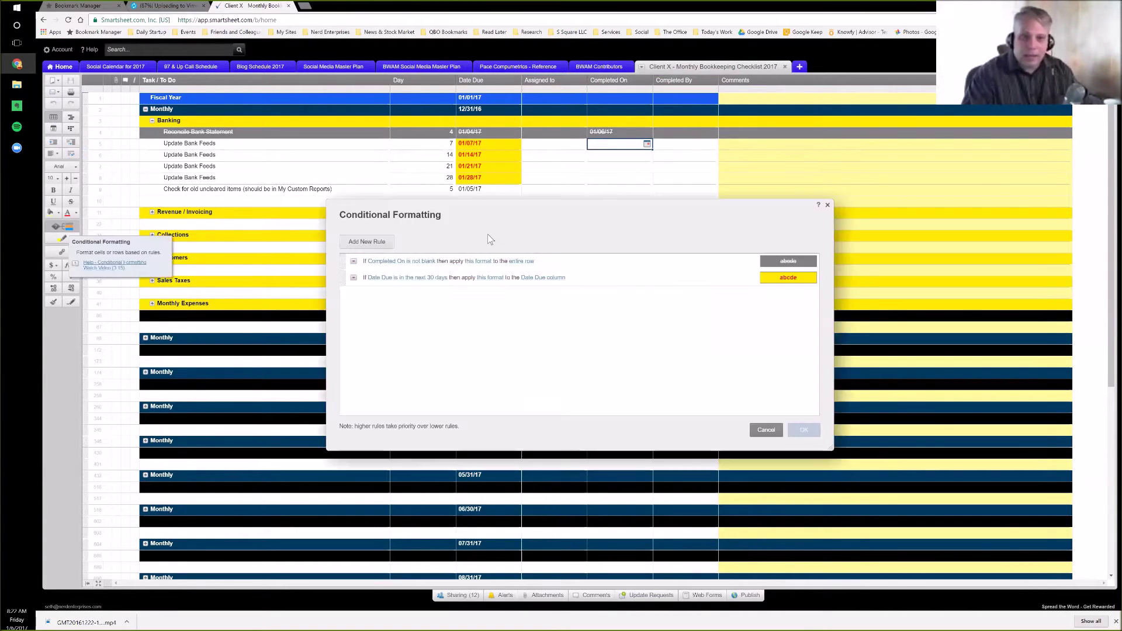
{"action": "left_click", "coordinate": [367, 241]}
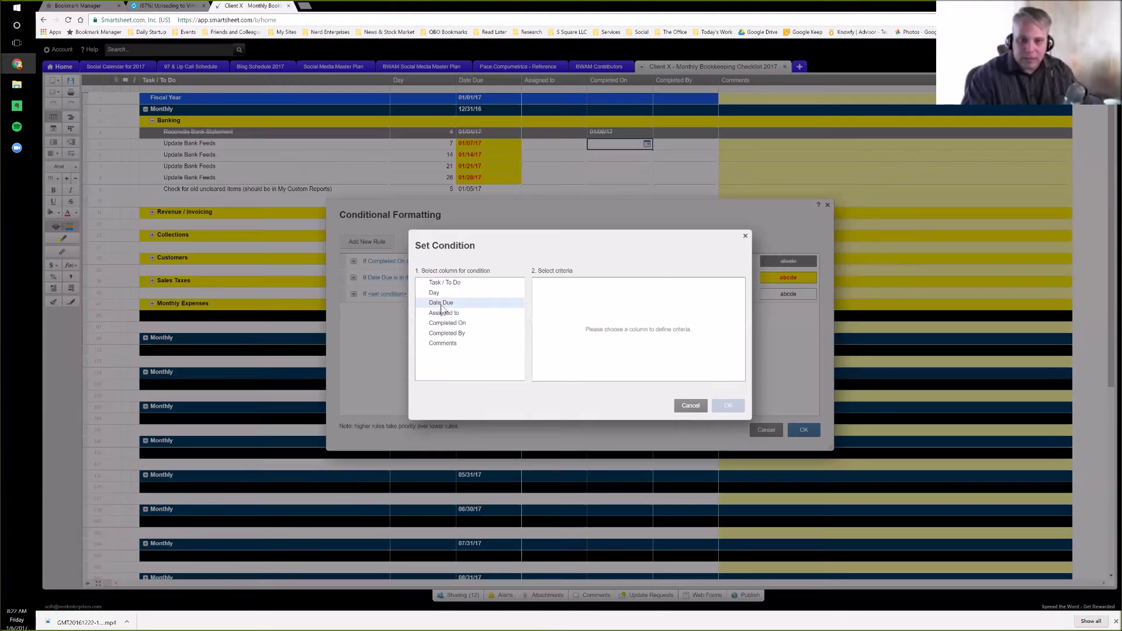
{"action": "left_click", "coordinate": [441, 303]}
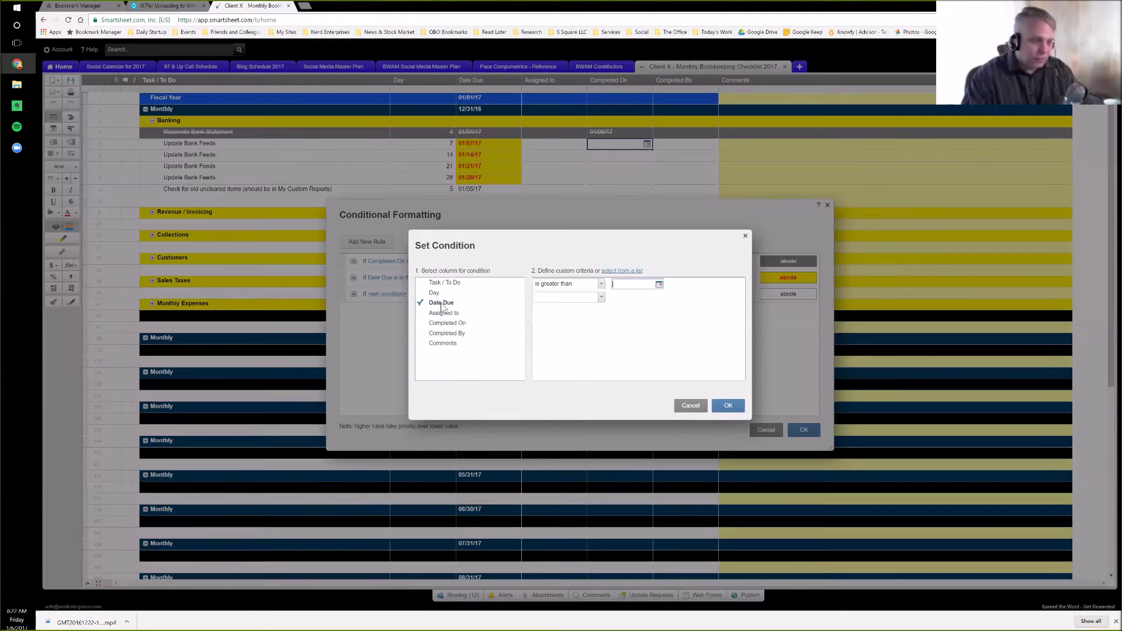
{"action": "left_click", "coordinate": [601, 284]}
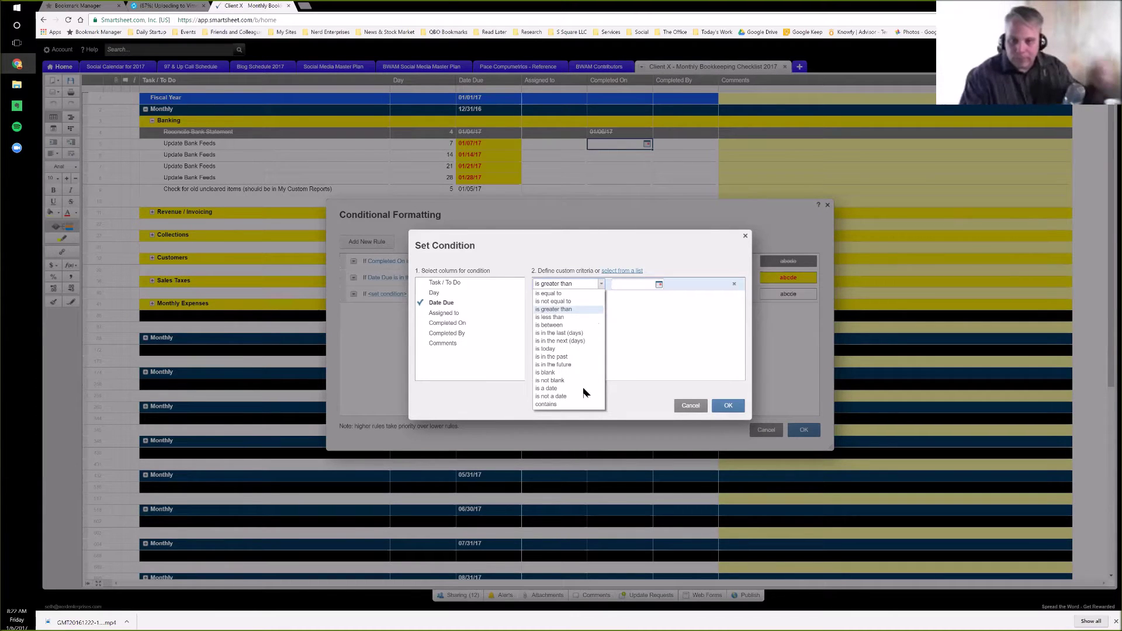
{"action": "left_click", "coordinate": [556, 359]}
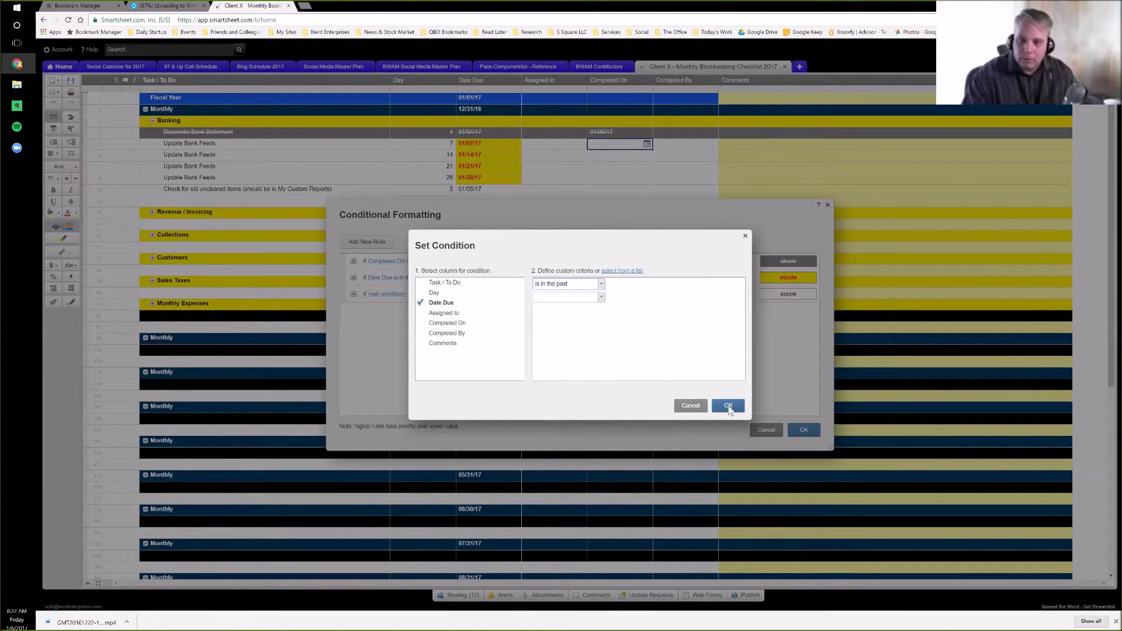
{"action": "left_click", "coordinate": [728, 406]}
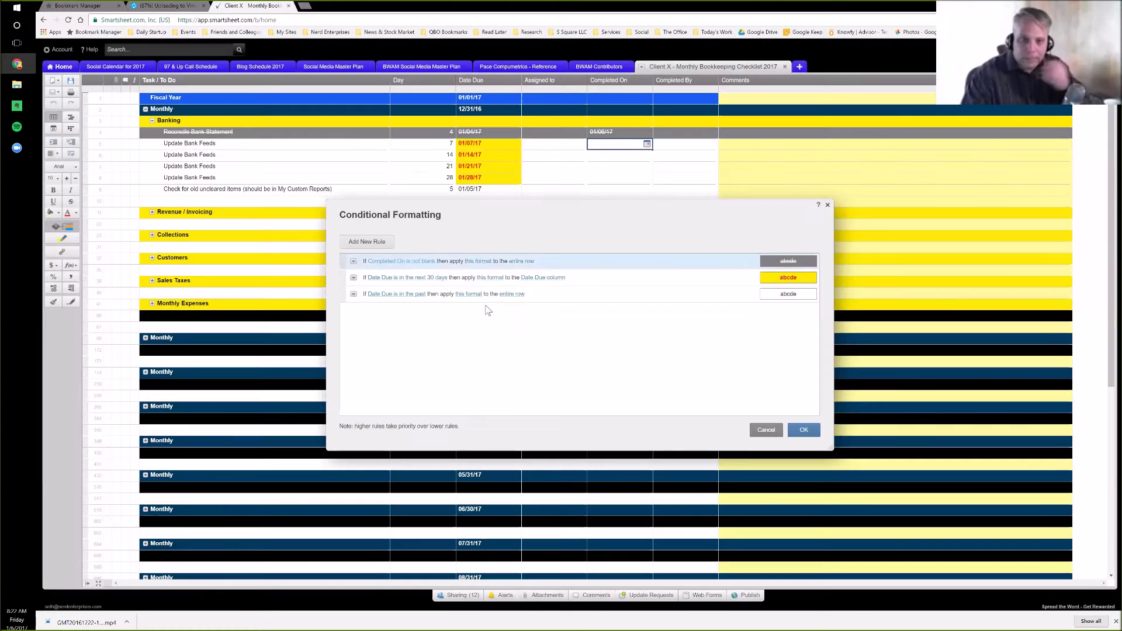
Step: Format the past-due rule with a red background and yellow font
{"action": "left_click", "coordinate": [471, 297]}
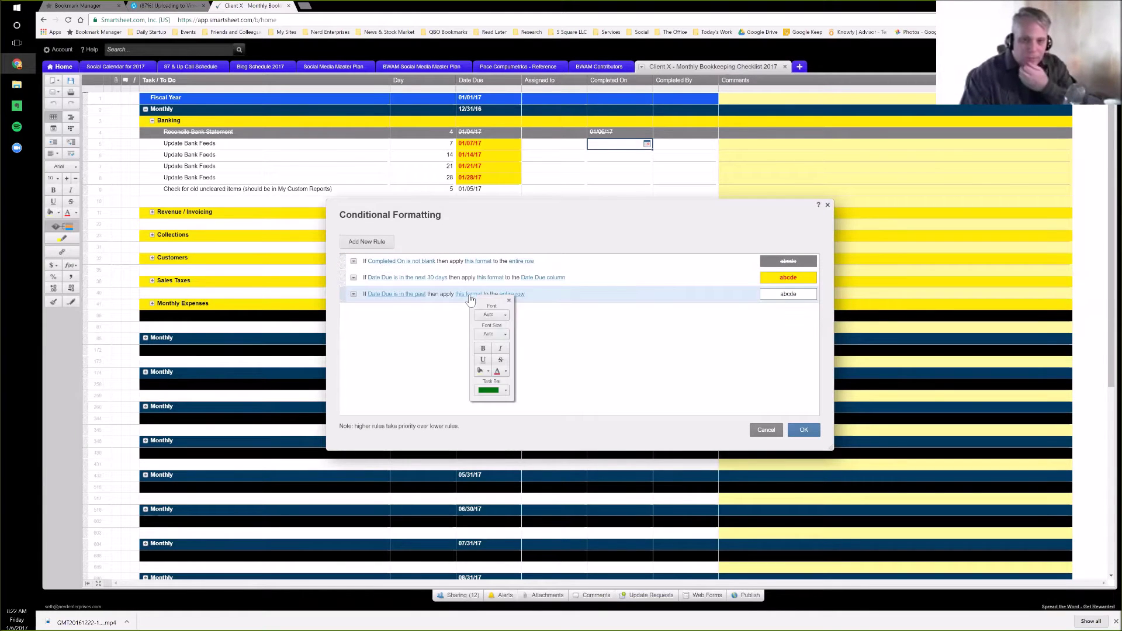
{"action": "left_click", "coordinate": [488, 372]}
{"action": "left_click", "coordinate": [519, 387]}
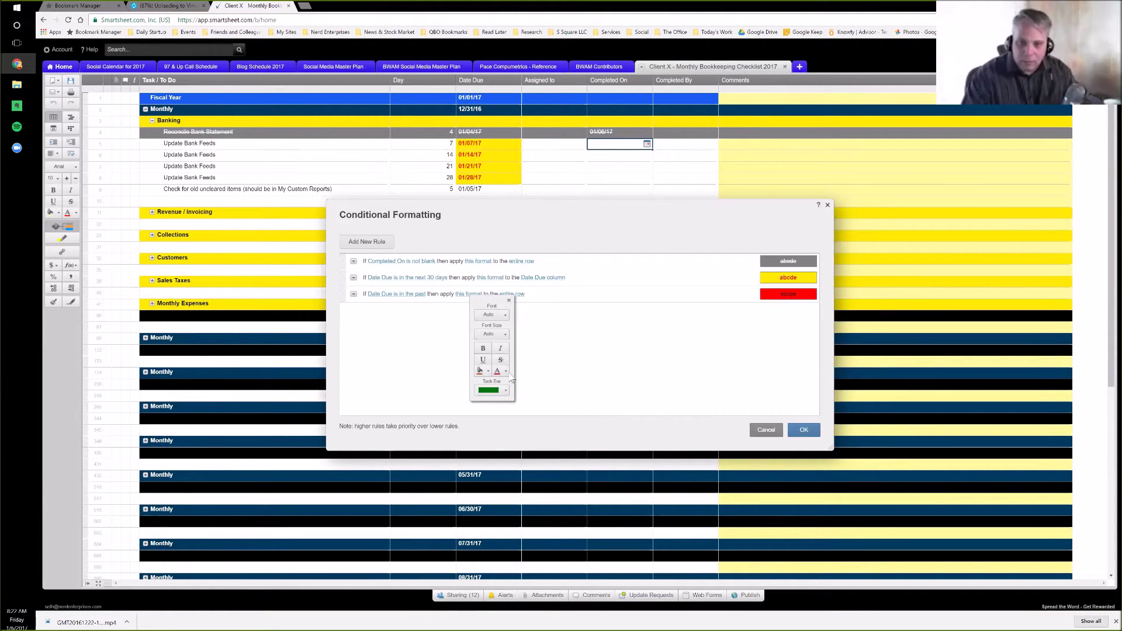
{"action": "left_click", "coordinate": [506, 372]}
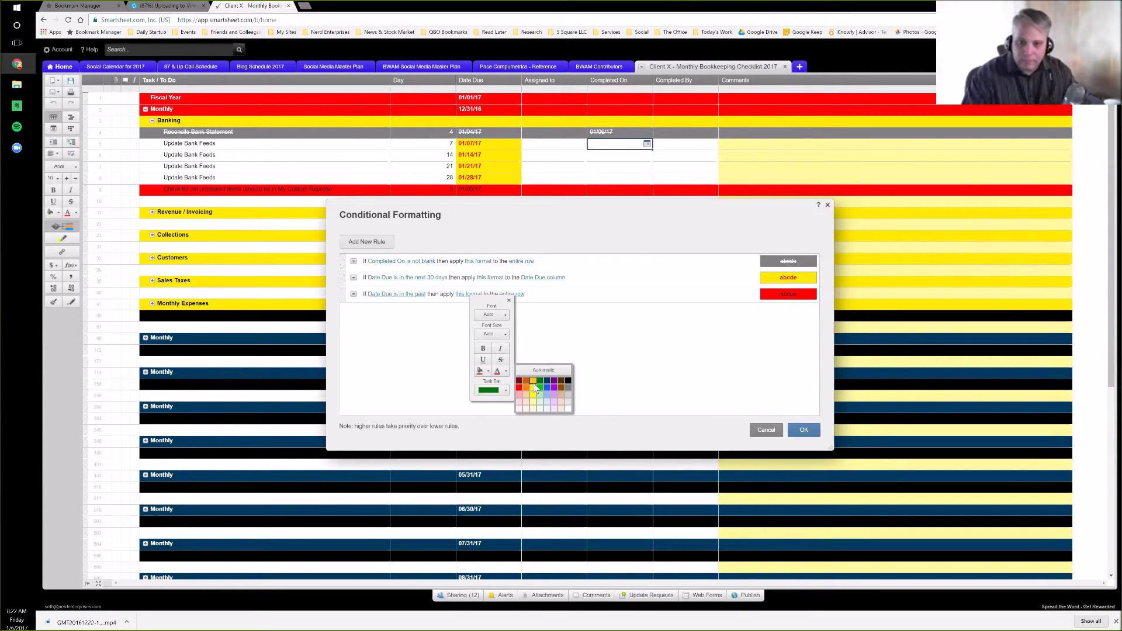
{"action": "left_click", "coordinate": [506, 301]}
Step: Limit the past-due rule's formatting to the Date Due column and apply the conditional formatting
{"action": "left_click", "coordinate": [509, 294]}
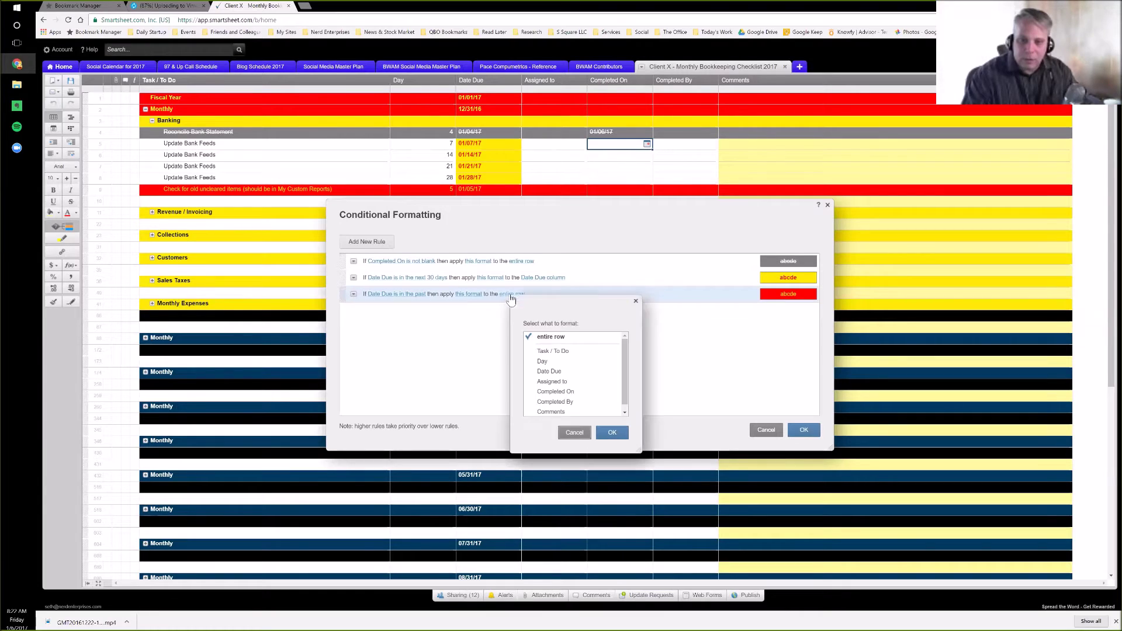
{"action": "left_click", "coordinate": [549, 371]}
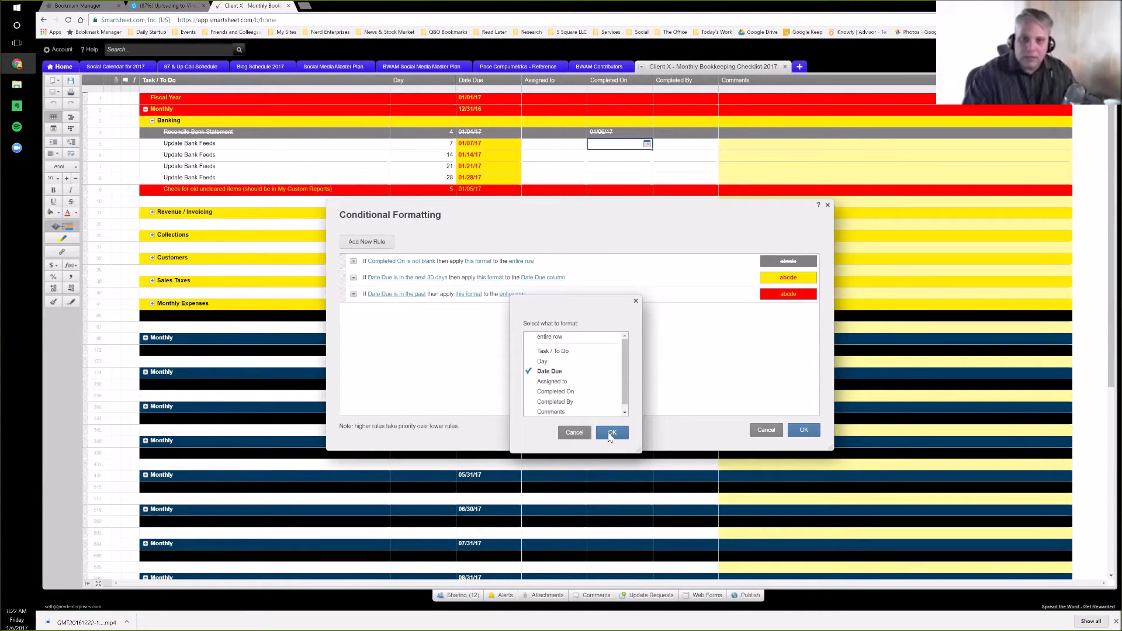
{"action": "left_click", "coordinate": [609, 433]}
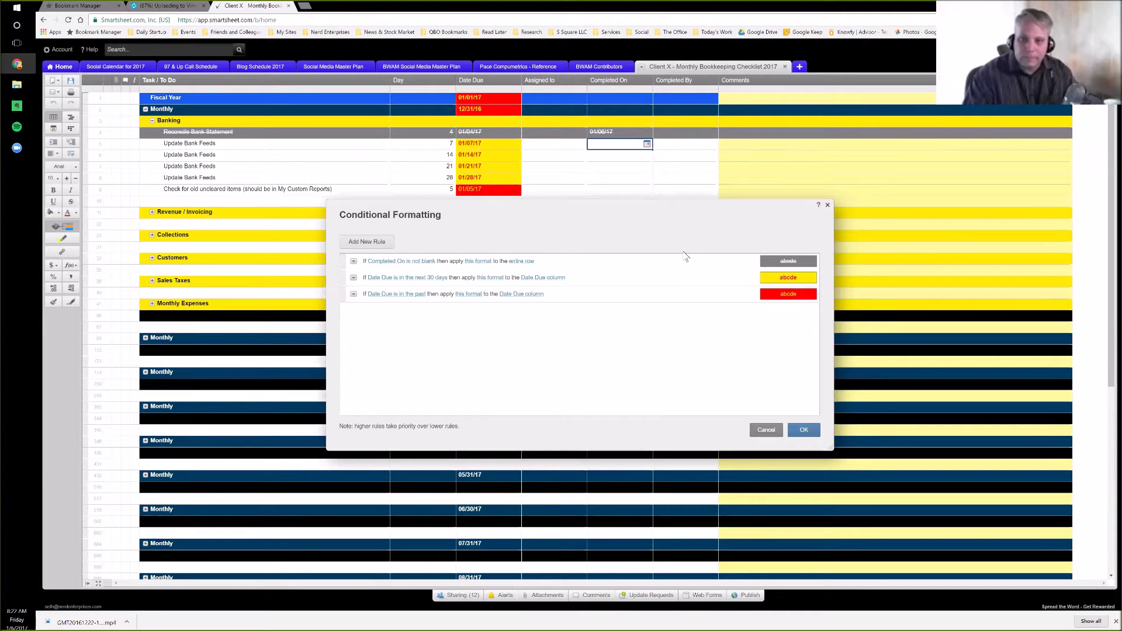
{"action": "left_click", "coordinate": [802, 430]}
{"action": "left_click", "coordinate": [608, 99]}
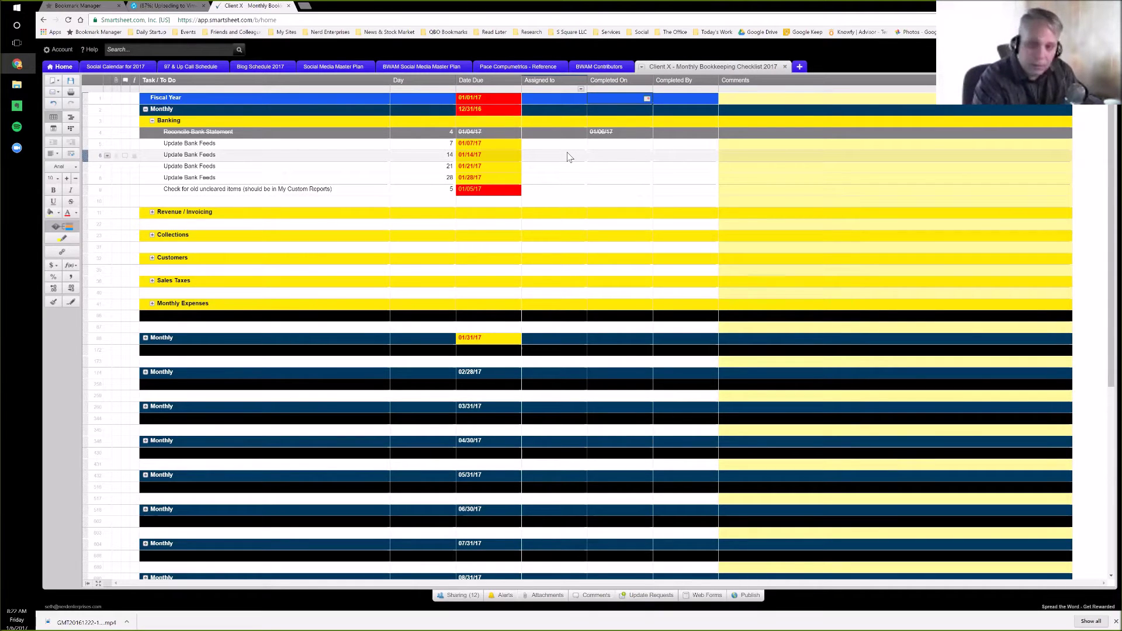
Step: Try 01/01/17 as the Completed On date of the Fiscal Year row to test the completed-task formatting, and clear it
{"action": "type", "text": "1/1"}
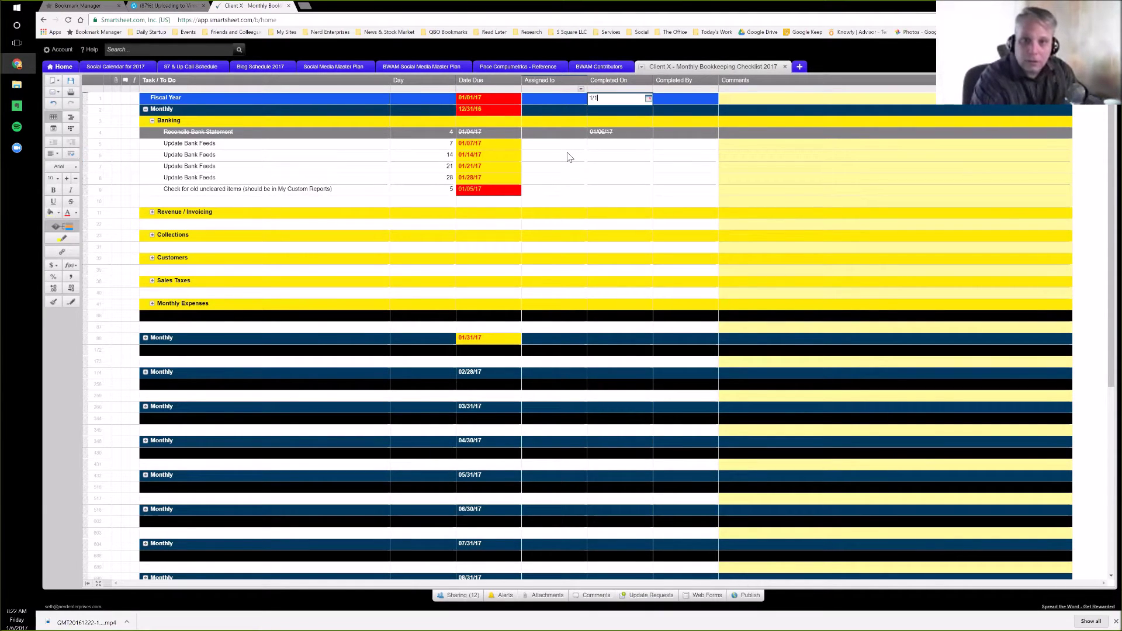
{"action": "key", "text": "Return"}
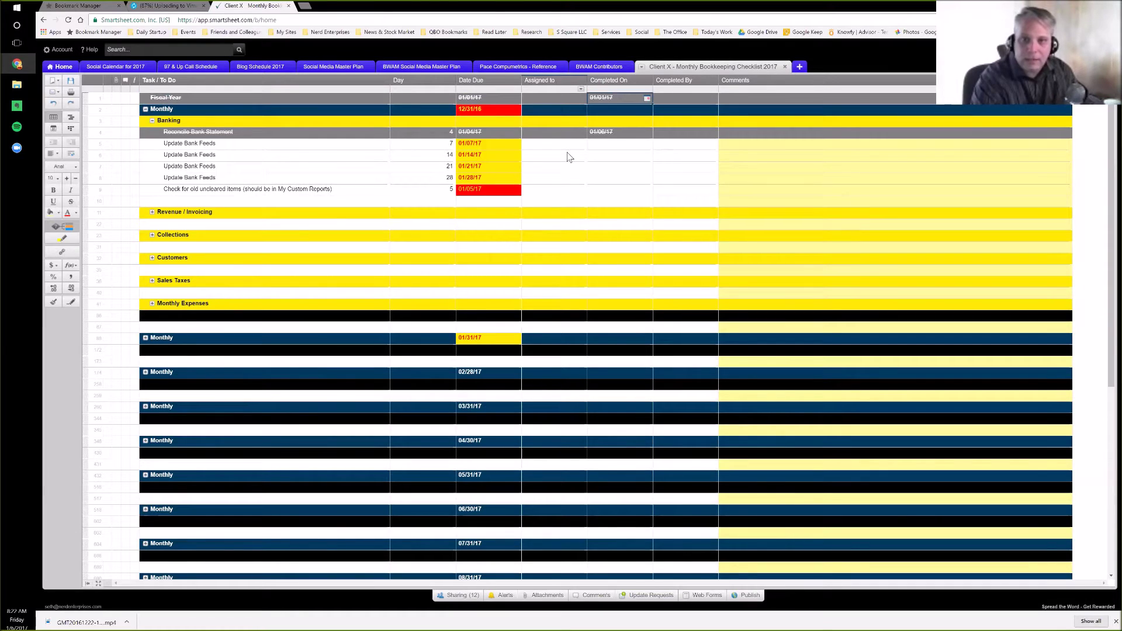
{"action": "key", "text": "Delete"}
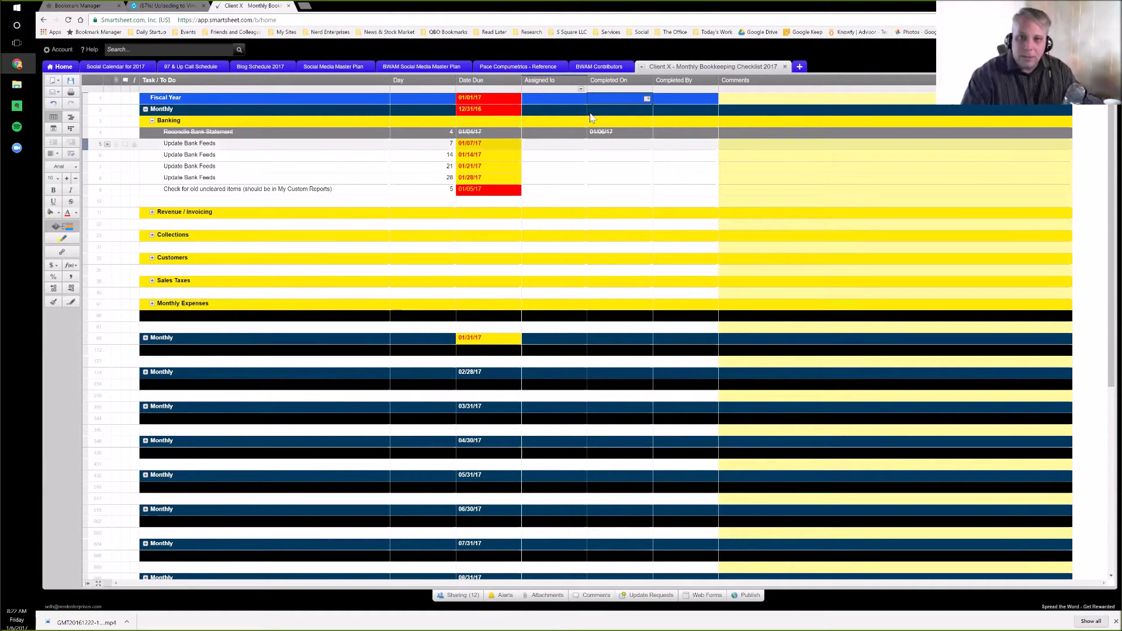
{"action": "left_click", "coordinate": [487, 202]}
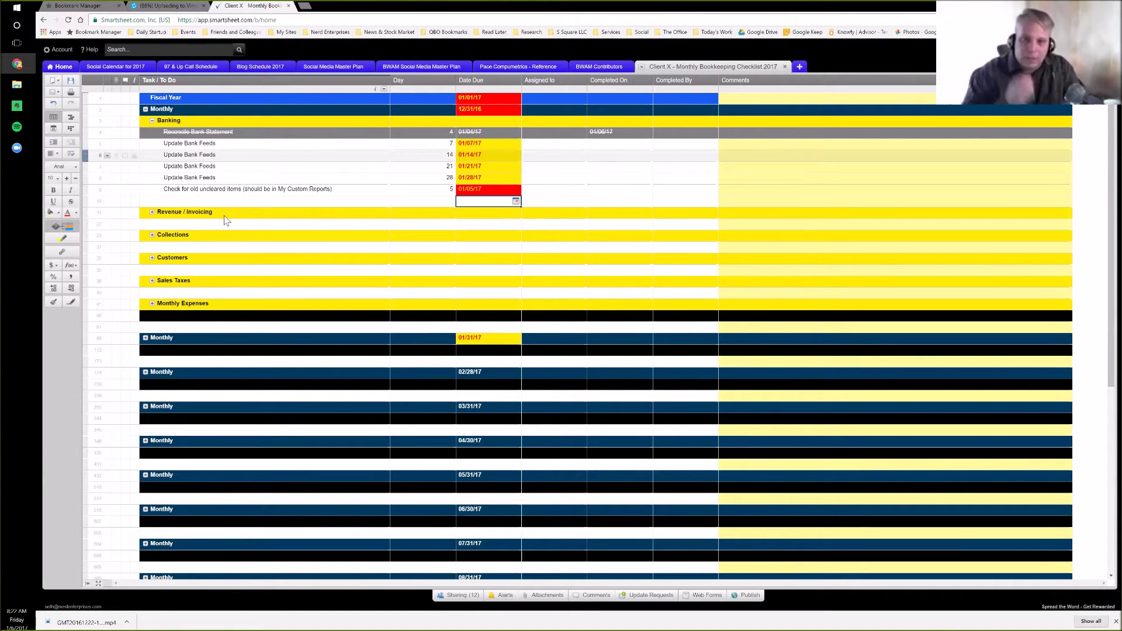
Step: Test the Fiscal Year row's Completed On cell again with today's date and clear the entry
{"action": "left_click", "coordinate": [609, 100]}
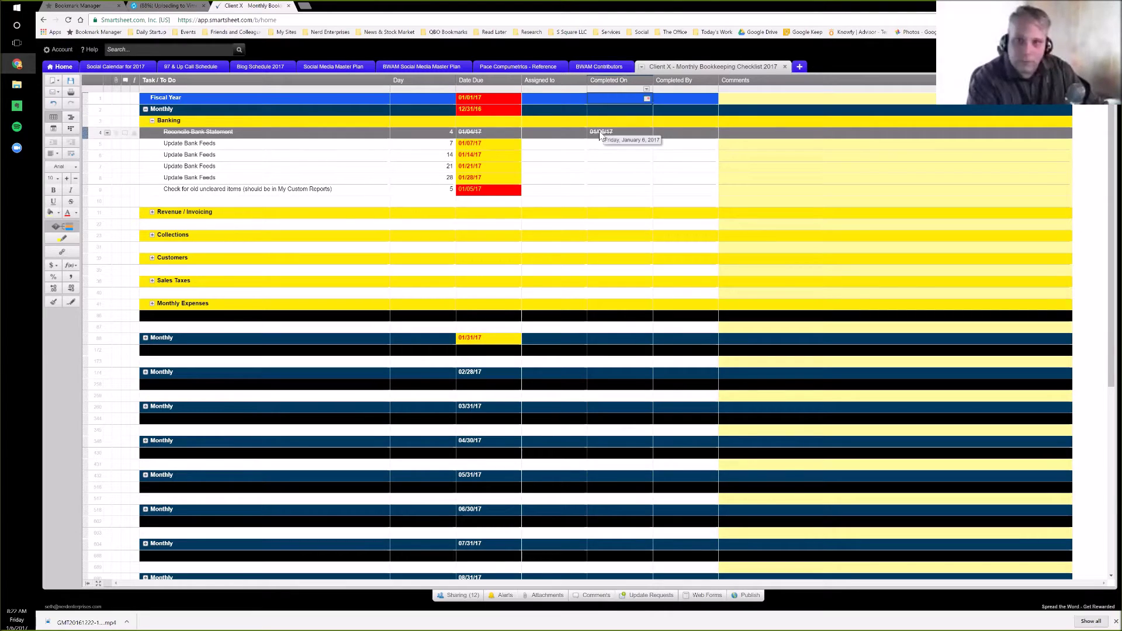
{"action": "type", "text": "t"}
{"action": "key", "text": "Return"}
{"action": "key", "text": "Up"}
{"action": "key", "text": "Delete"}
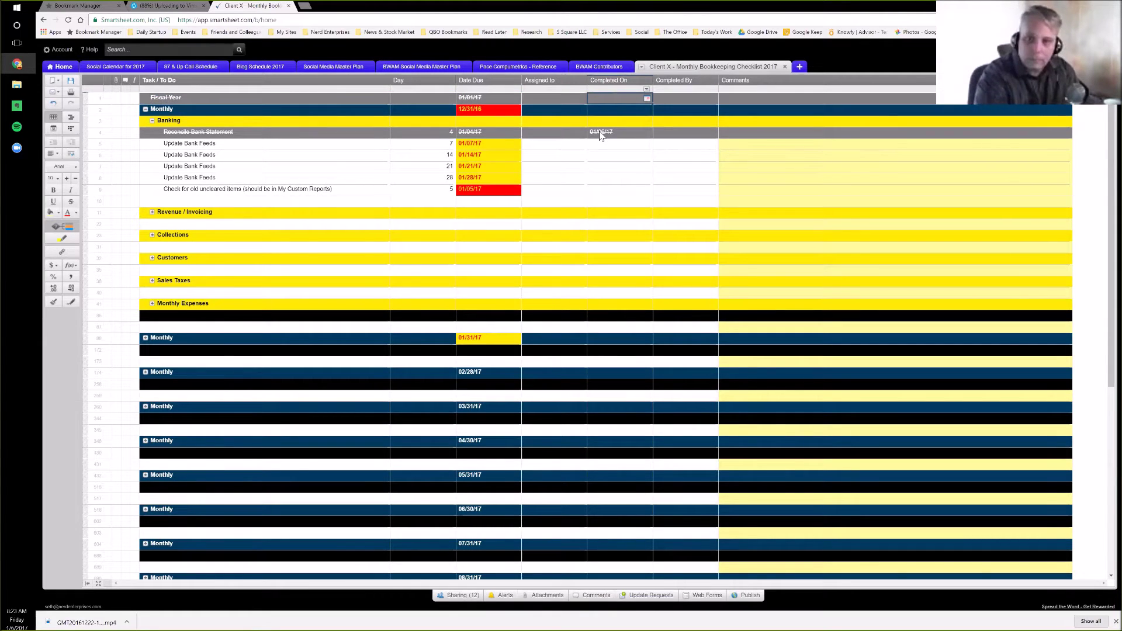
{"action": "left_click", "coordinate": [240, 202]}
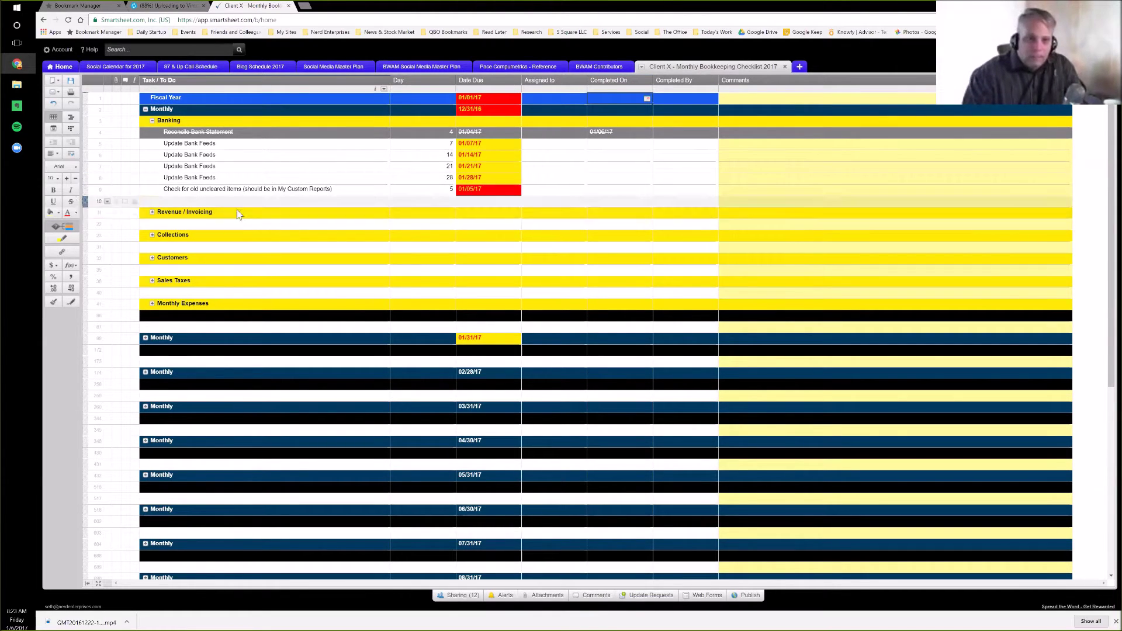
Step: Review the Banking tasks, comparing the Day values of Check for old uncleared items and Reconcile Bank Statement
{"action": "left_click", "coordinate": [199, 146]}
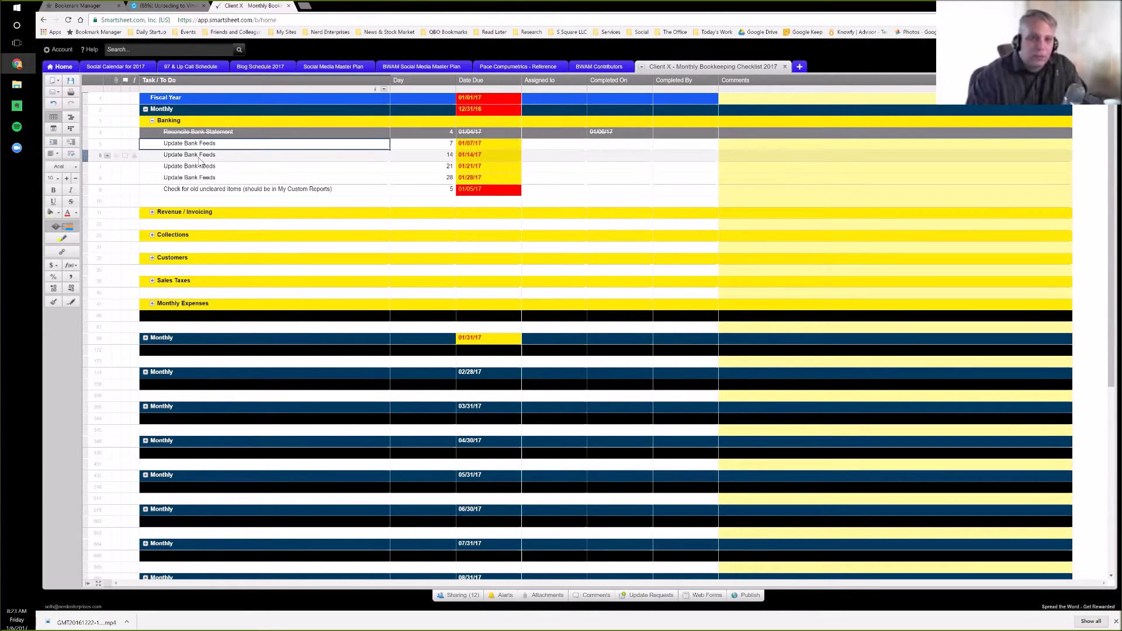
{"action": "left_click", "coordinate": [210, 191]}
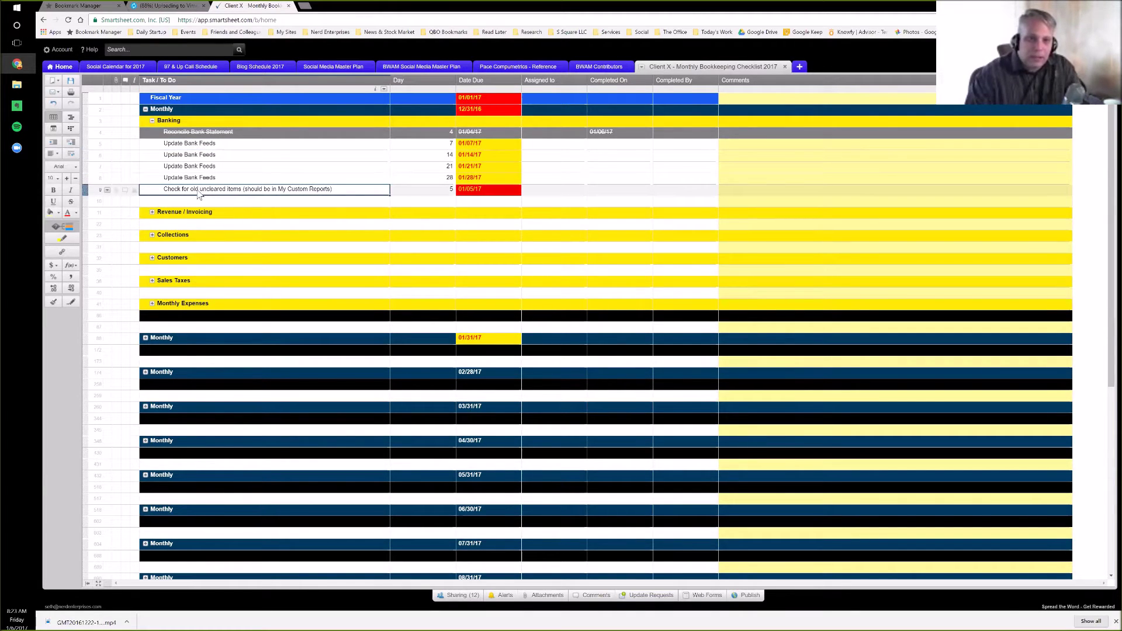
{"action": "left_click", "coordinate": [447, 193]}
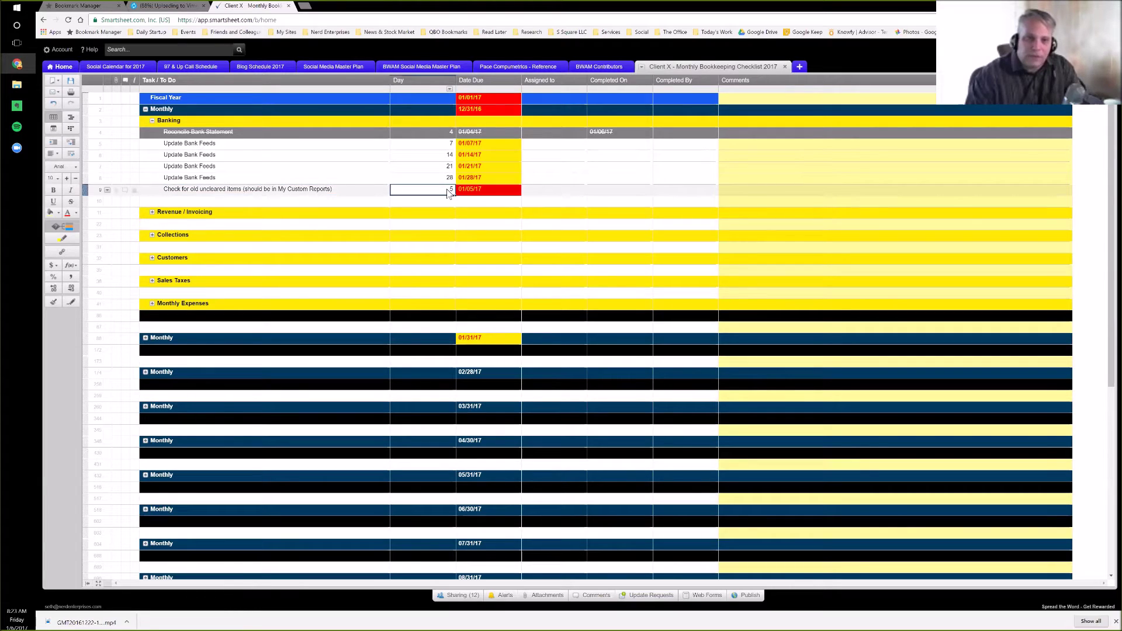
{"action": "left_click", "coordinate": [442, 131]}
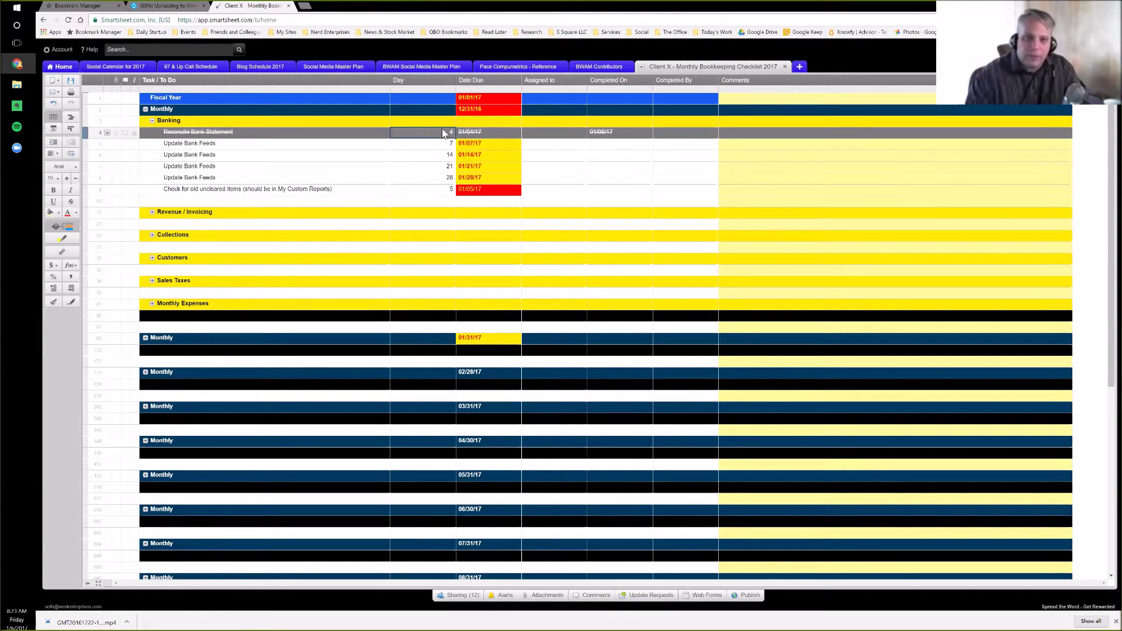
{"action": "left_click", "coordinate": [443, 192]}
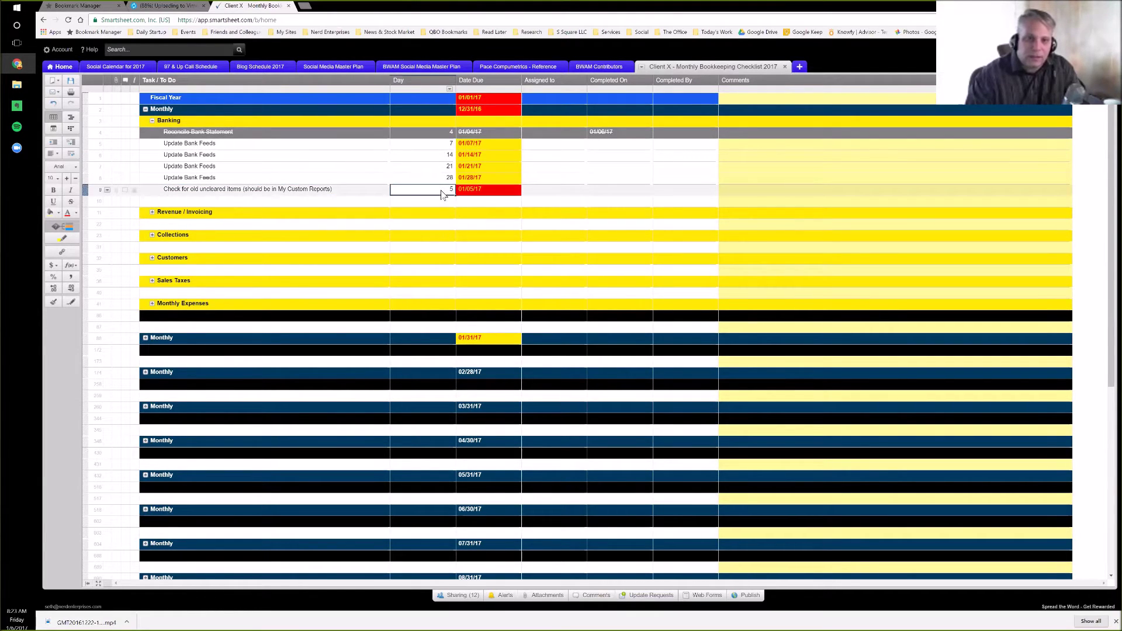
{"action": "left_click", "coordinate": [307, 193]}
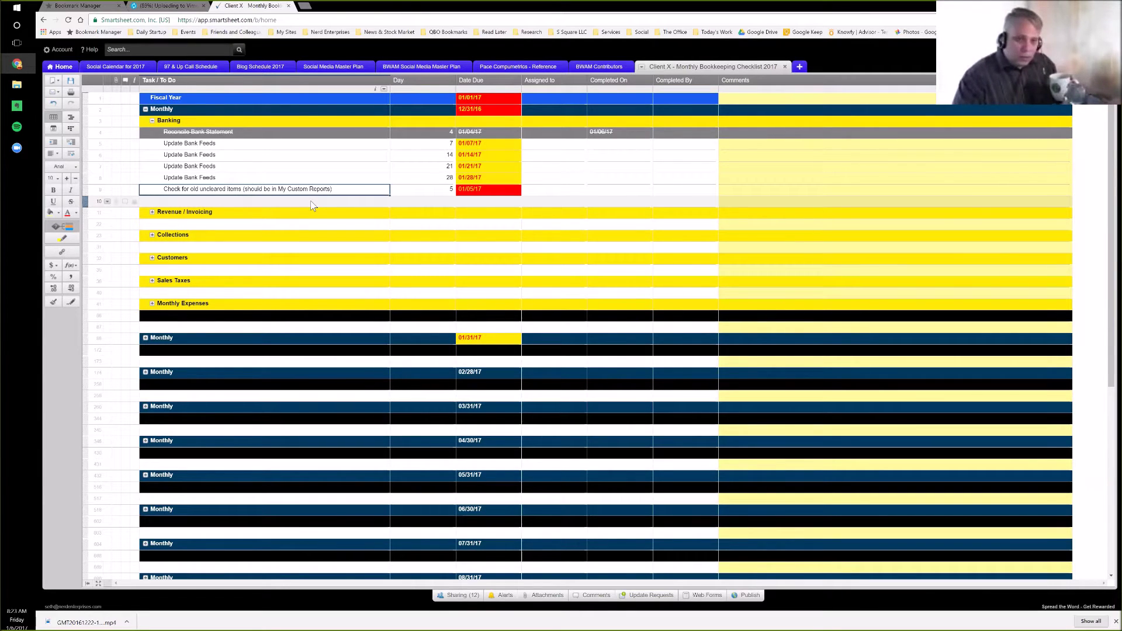
Step: Expand the Revenue / Invoicing section and its subtask group "Is there a way to check the revenues?"
{"action": "left_click", "coordinate": [152, 212]}
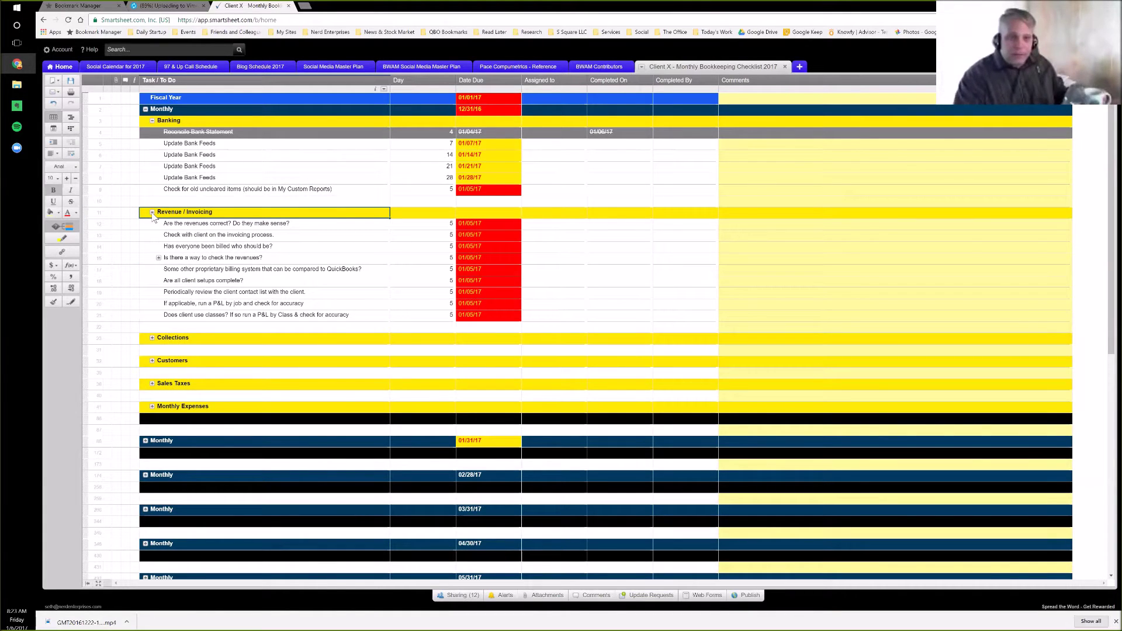
{"action": "left_click", "coordinate": [178, 228]}
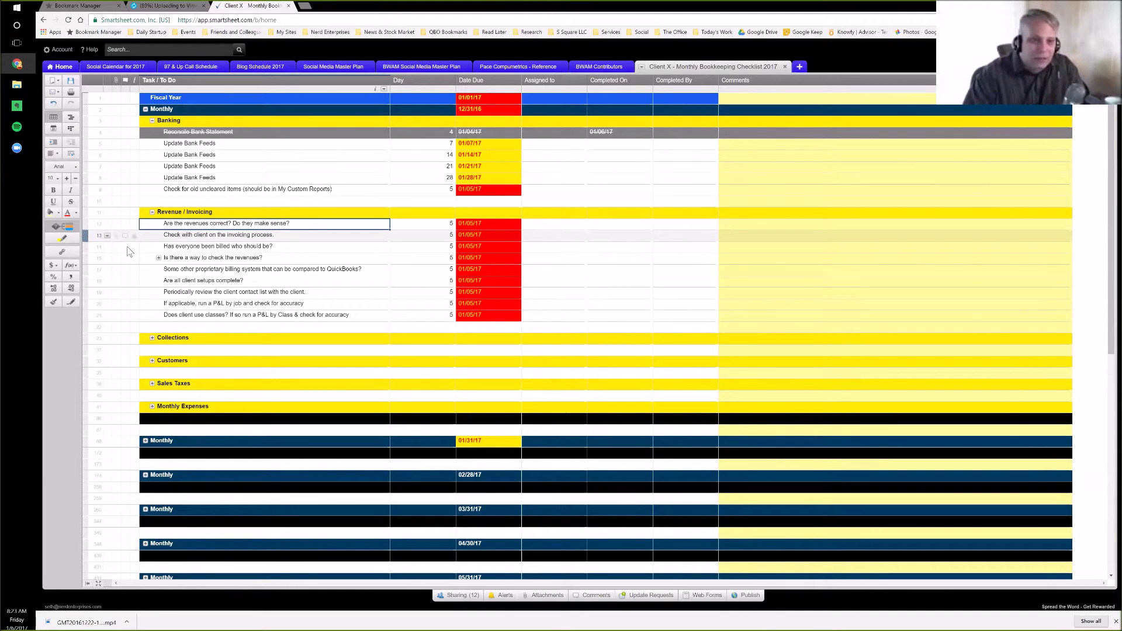
{"action": "left_click", "coordinate": [159, 258]}
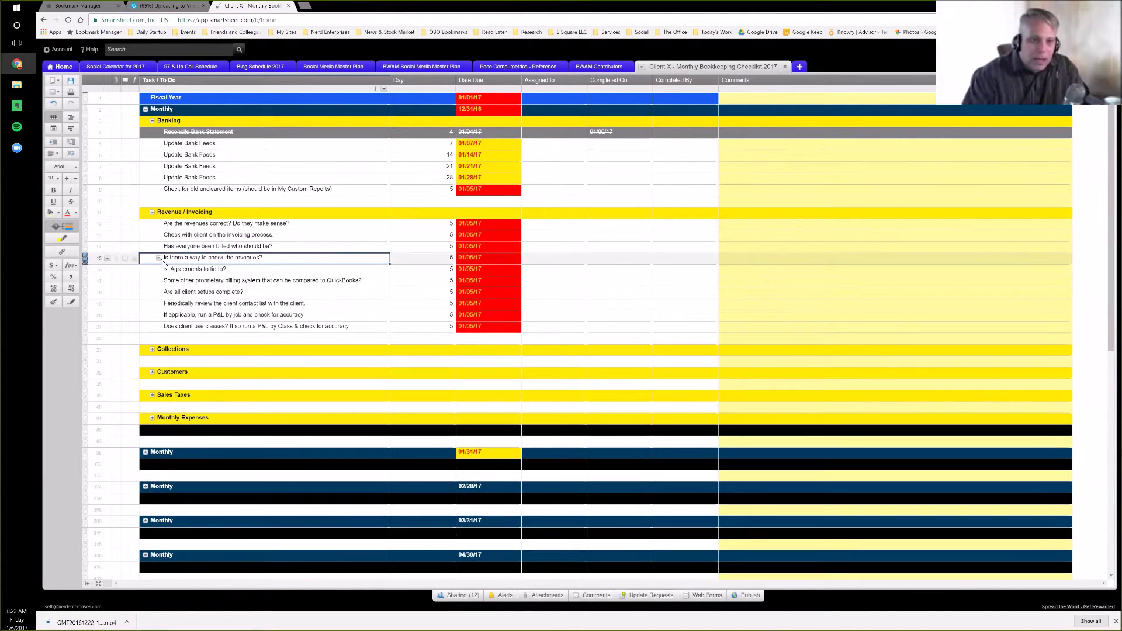
Step: Examine the "Are the revenues correct? Do they make sense?" row across its columns through Completed By
{"action": "left_click", "coordinate": [188, 146]}
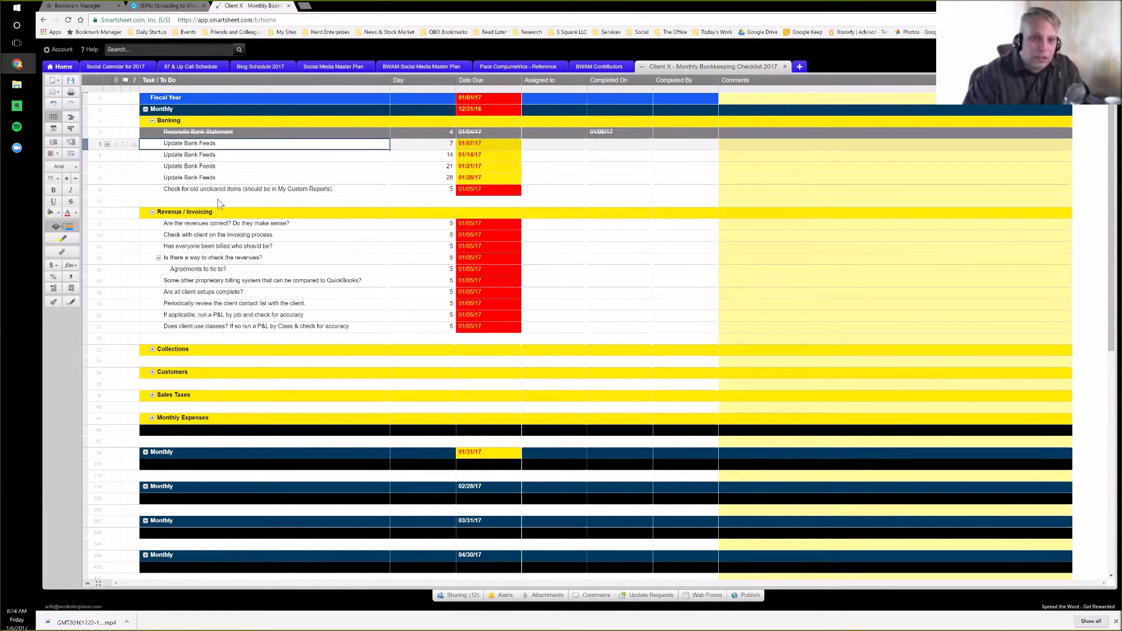
{"action": "left_click", "coordinate": [227, 225]}
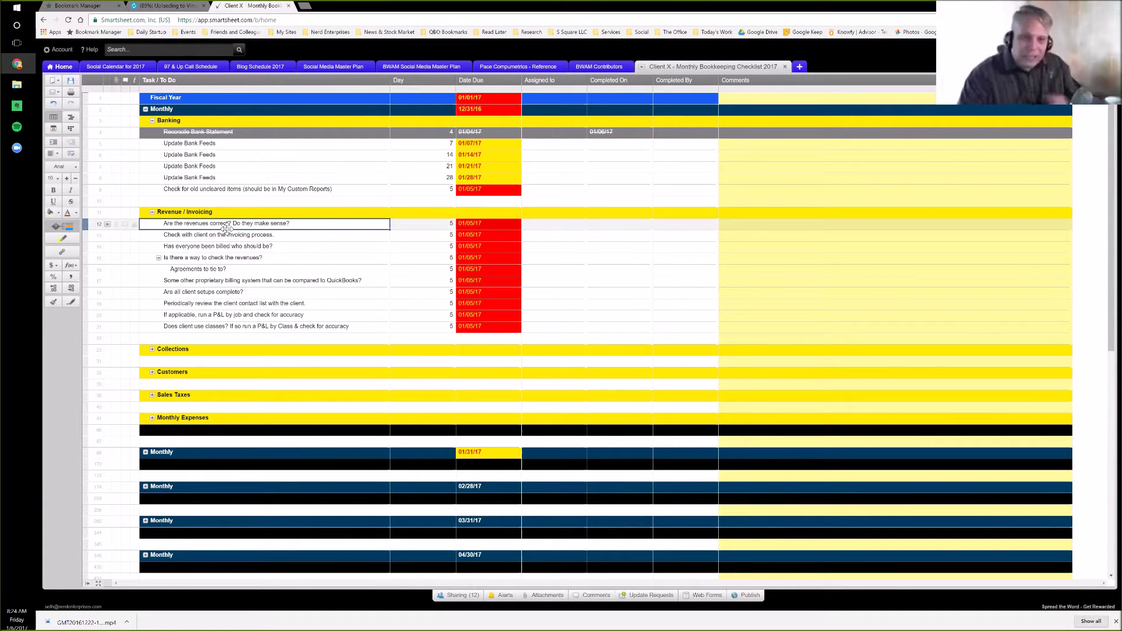
{"action": "left_click", "coordinate": [532, 225]}
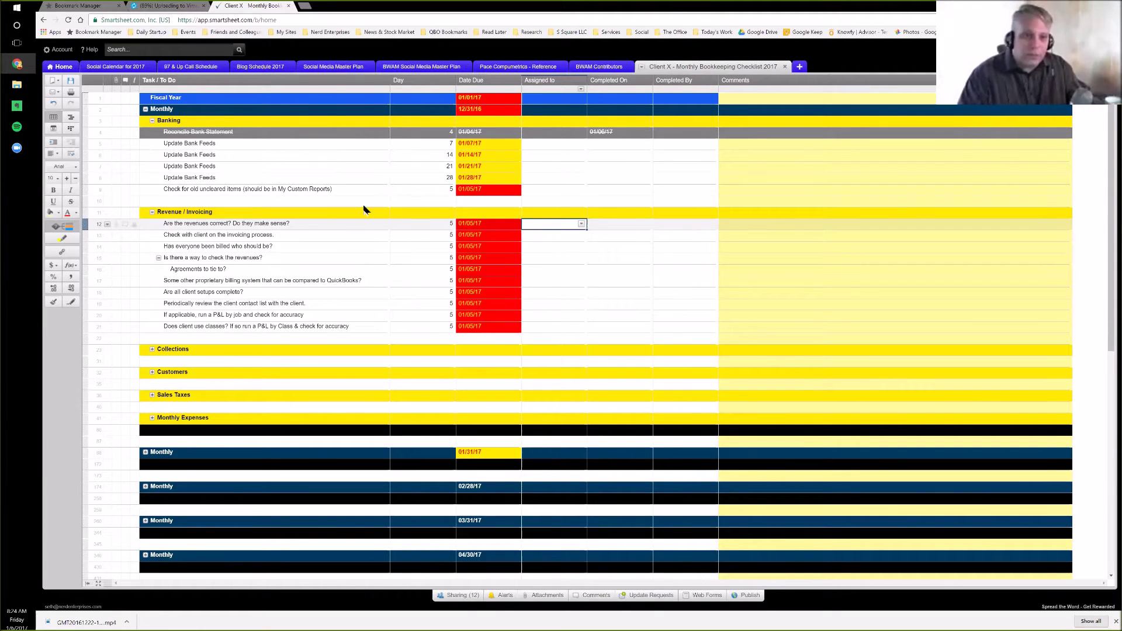
{"action": "left_click", "coordinate": [298, 226]}
{"action": "key", "text": "Tab"}
{"action": "key", "text": "Tab"}
{"action": "key", "text": "Tab"}
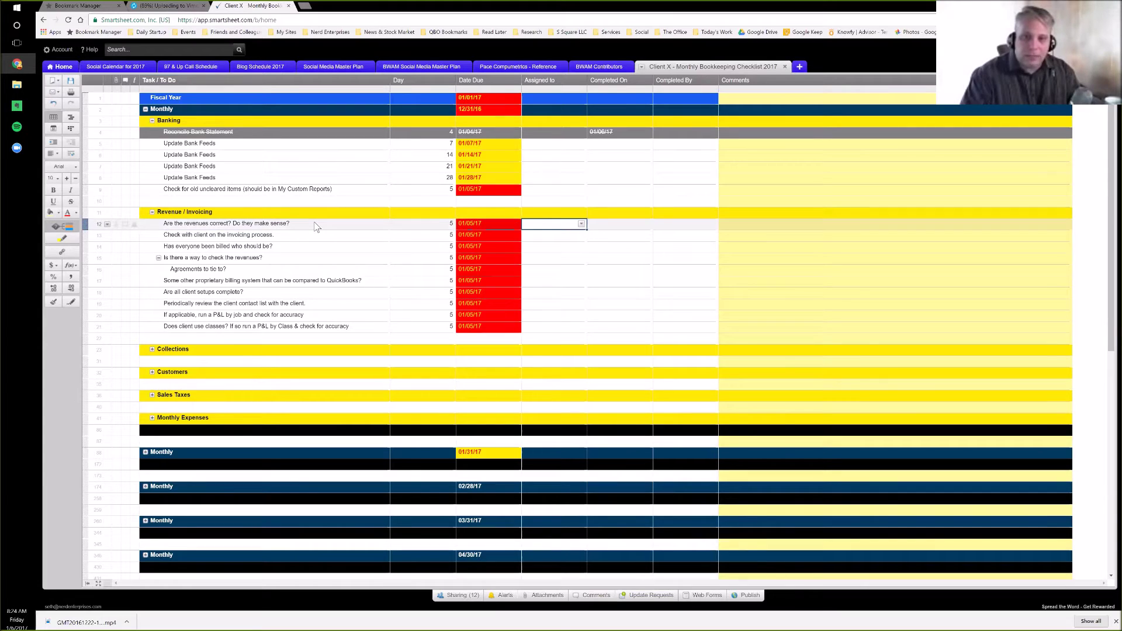
{"action": "key", "text": "Tab"}
{"action": "key", "text": "Tab"}
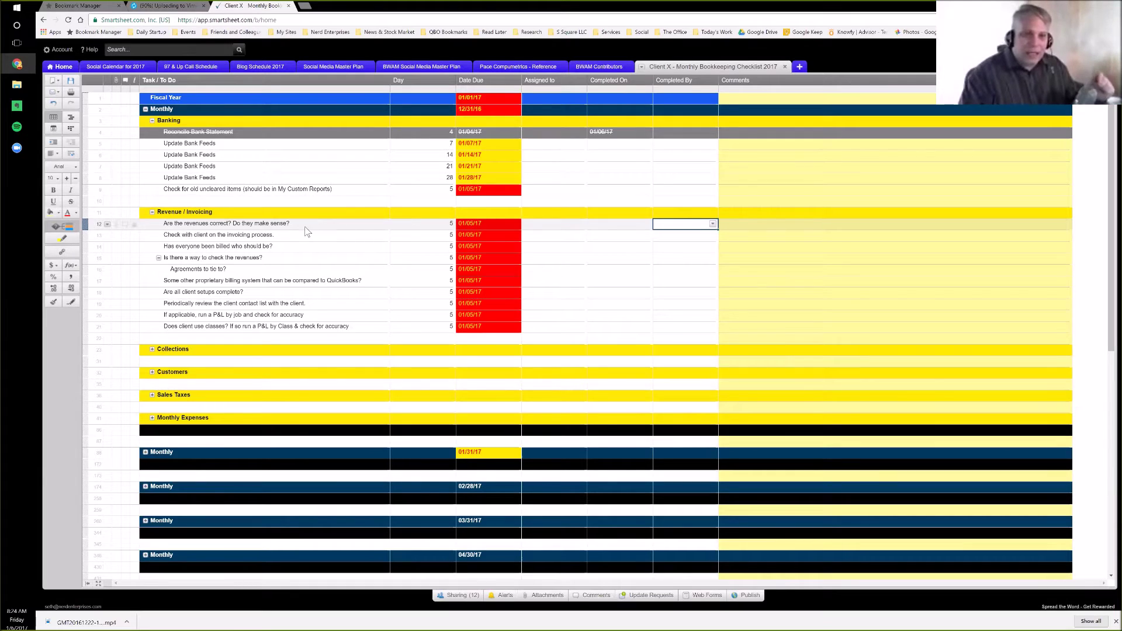
{"action": "left_click", "coordinate": [295, 227]}
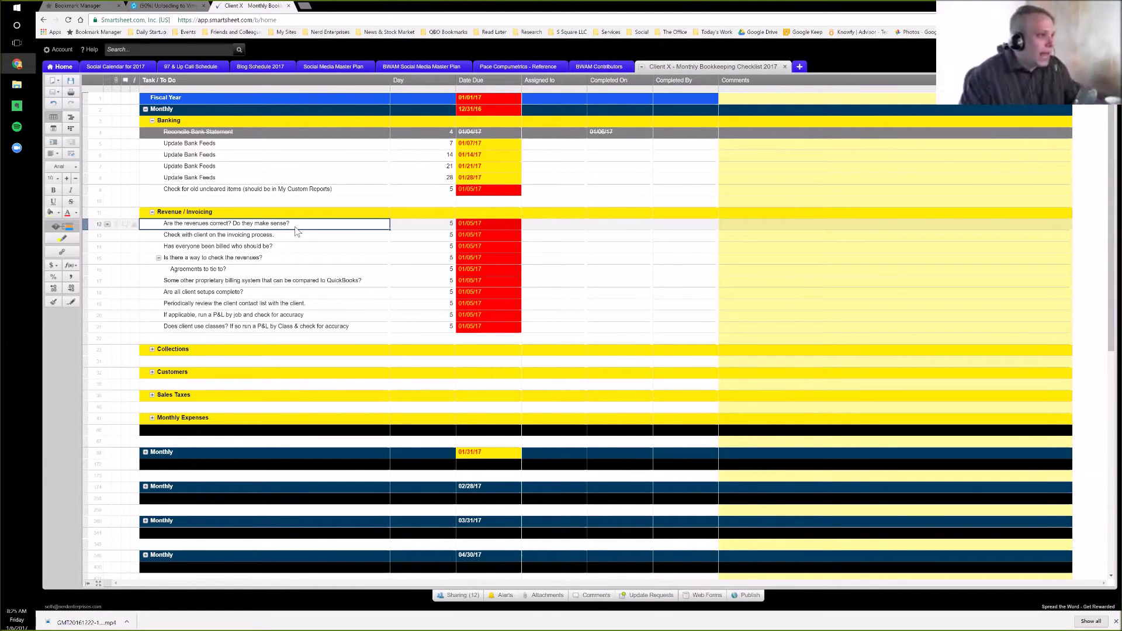
Step: View the comments and the attachments of the "Are the revenues correct?" row without adding any
{"action": "left_click", "coordinate": [126, 226]}
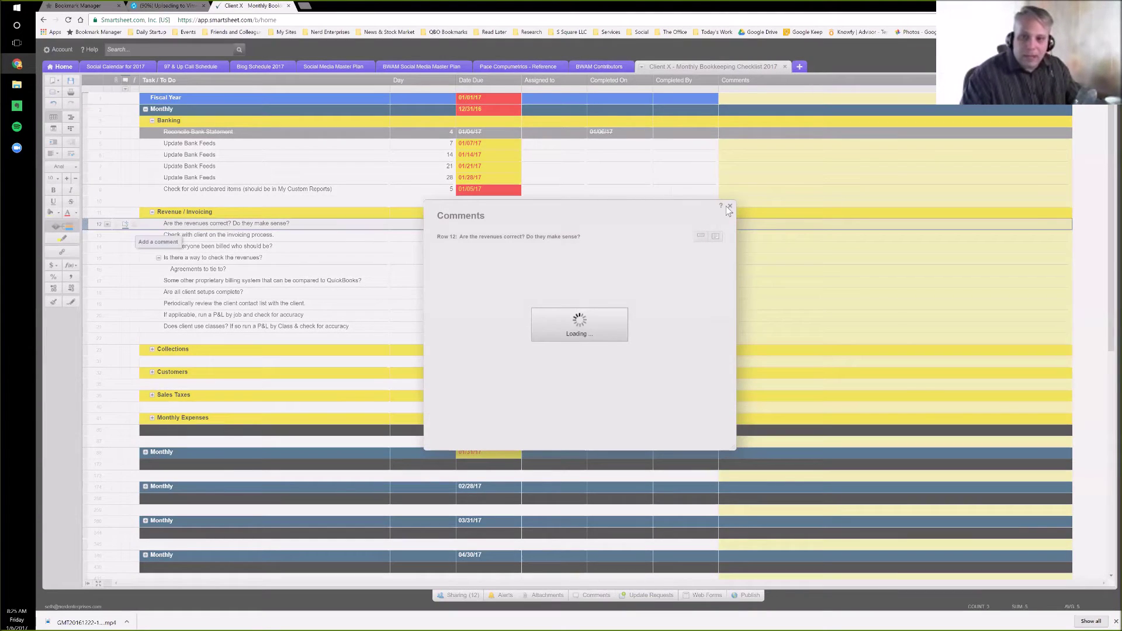
{"action": "left_click", "coordinate": [729, 208]}
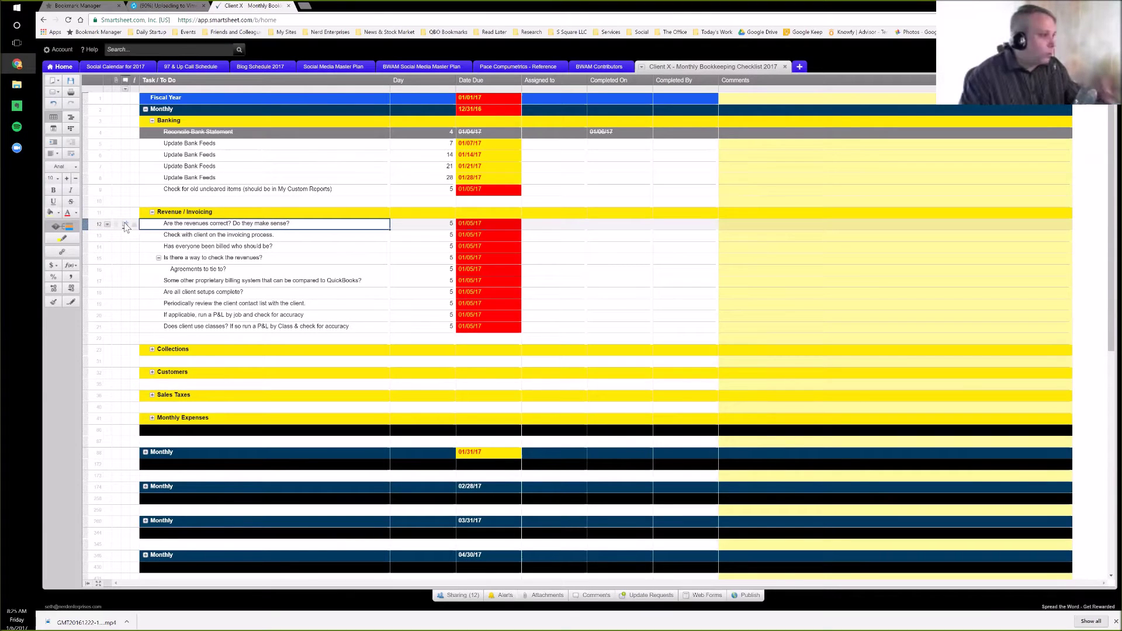
{"action": "left_click", "coordinate": [125, 225]}
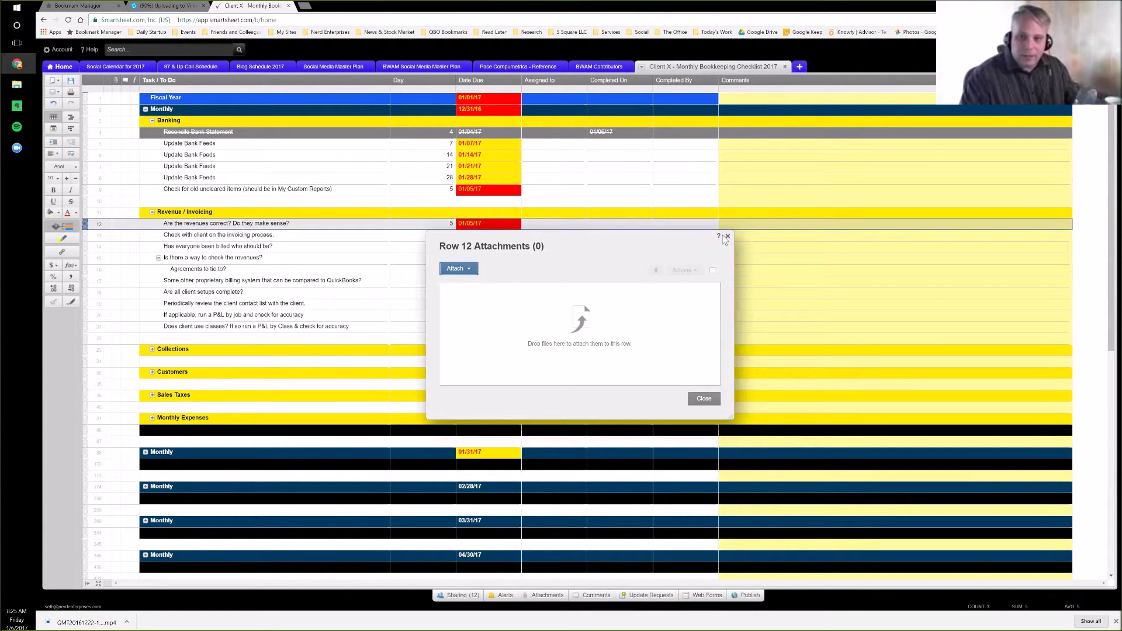
Step: Go through the "Are the revenues correct?" row's cells, from the task name to the Comments column
{"action": "left_click", "coordinate": [279, 226]}
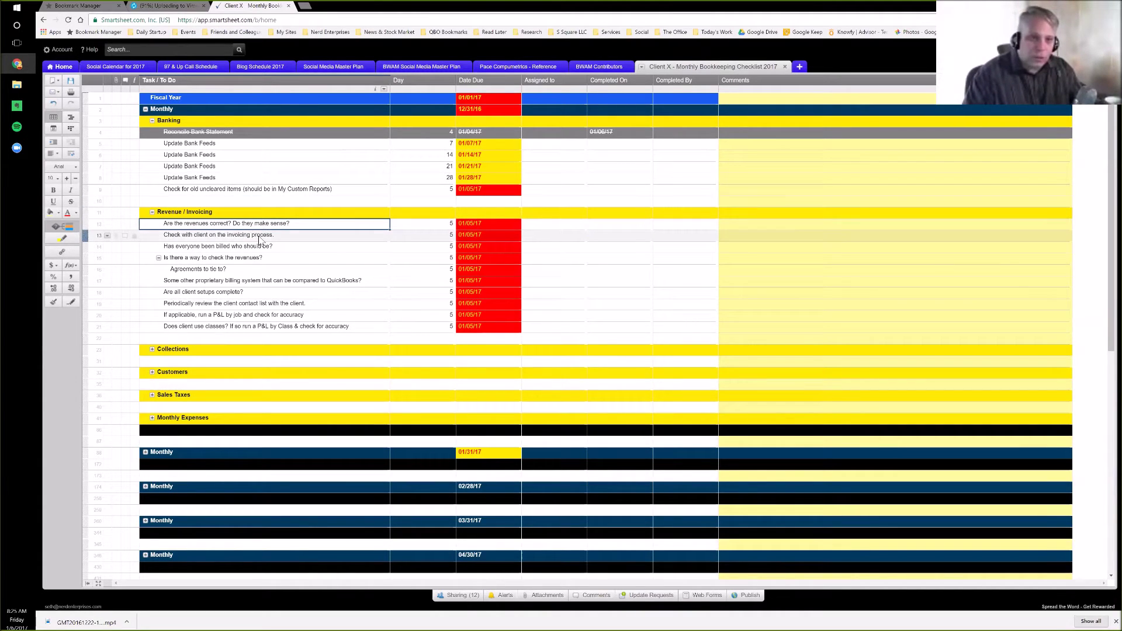
{"action": "key", "text": "Tab"}
{"action": "key", "text": "Tab"}
{"action": "key", "text": "Tab"}
{"action": "key", "text": "Tab"}
{"action": "key", "text": "Tab"}
{"action": "key", "text": "Tab"}
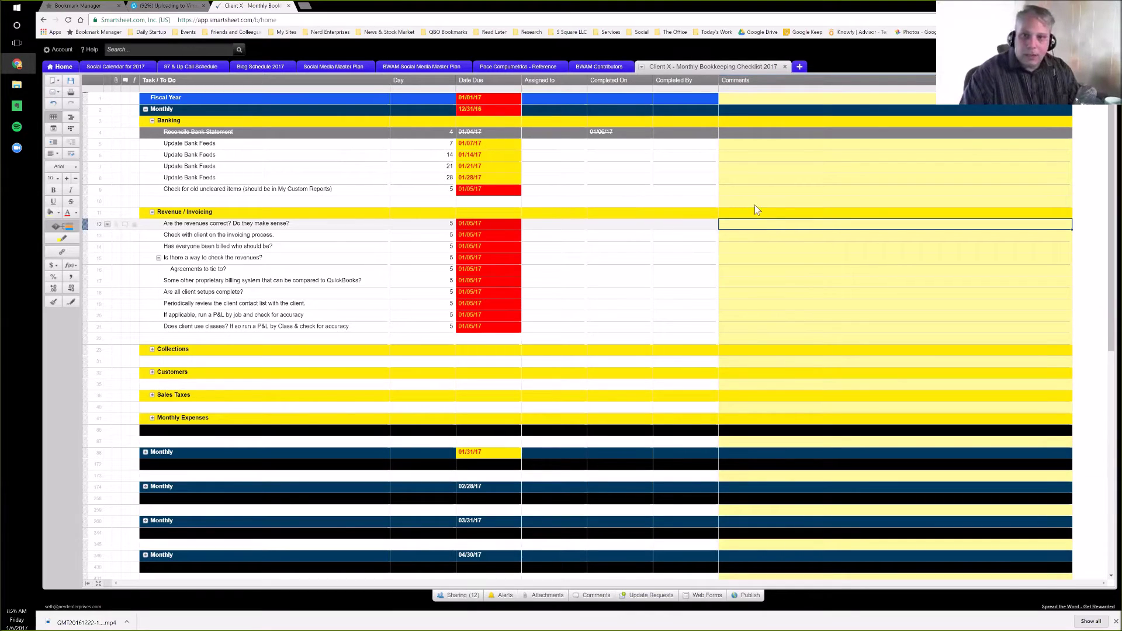
Step: Assign the "Are the revenues correct? Do they make sense?" task to a contact from the Assigned to list
{"action": "left_click", "coordinate": [582, 227]}
{"action": "left_click", "coordinate": [581, 225]}
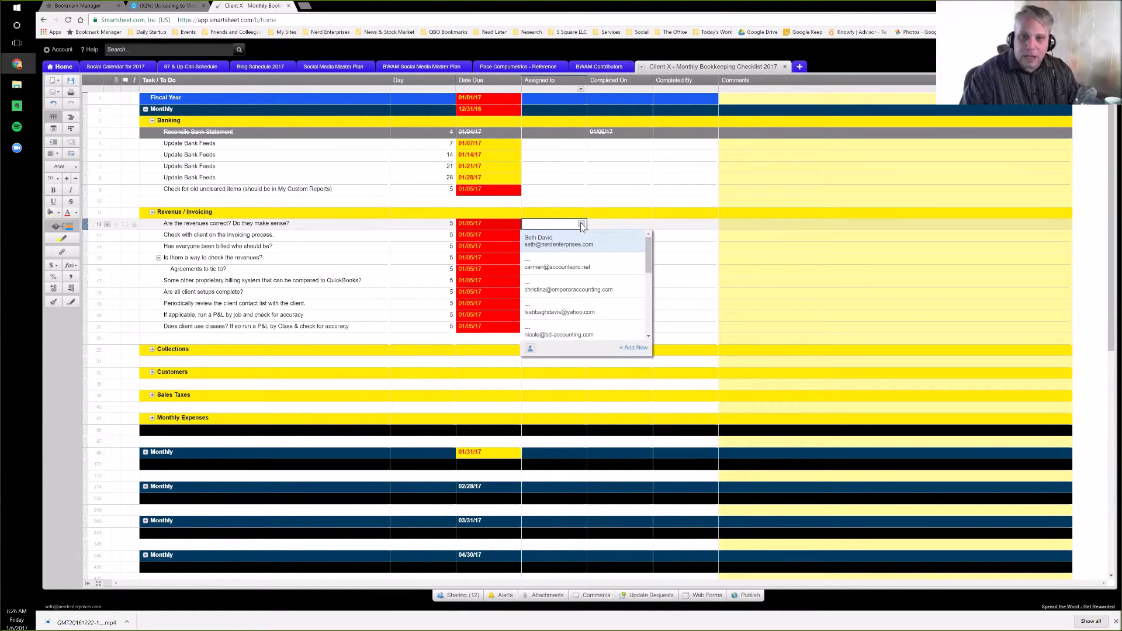
{"action": "scroll", "coordinate": [576, 316], "scroll_direction": "down", "scroll_amount": 3}
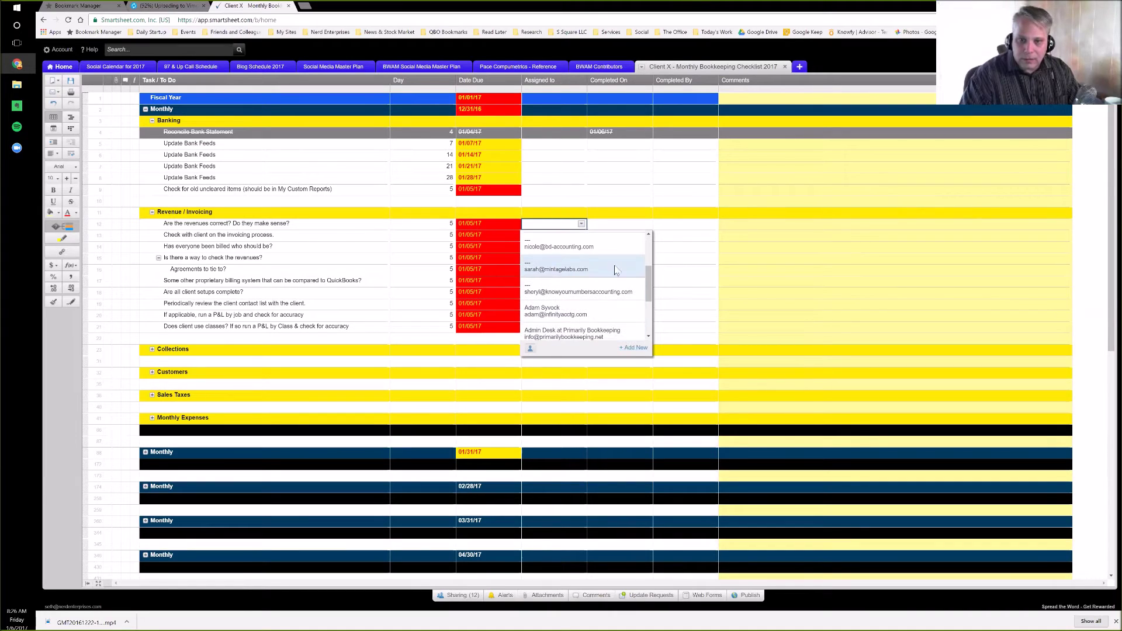
{"action": "left_click", "coordinate": [565, 271]}
Step: Set the Completed On date of the "Are the revenues correct?" task to January 6, 2017
{"action": "left_click", "coordinate": [613, 230]}
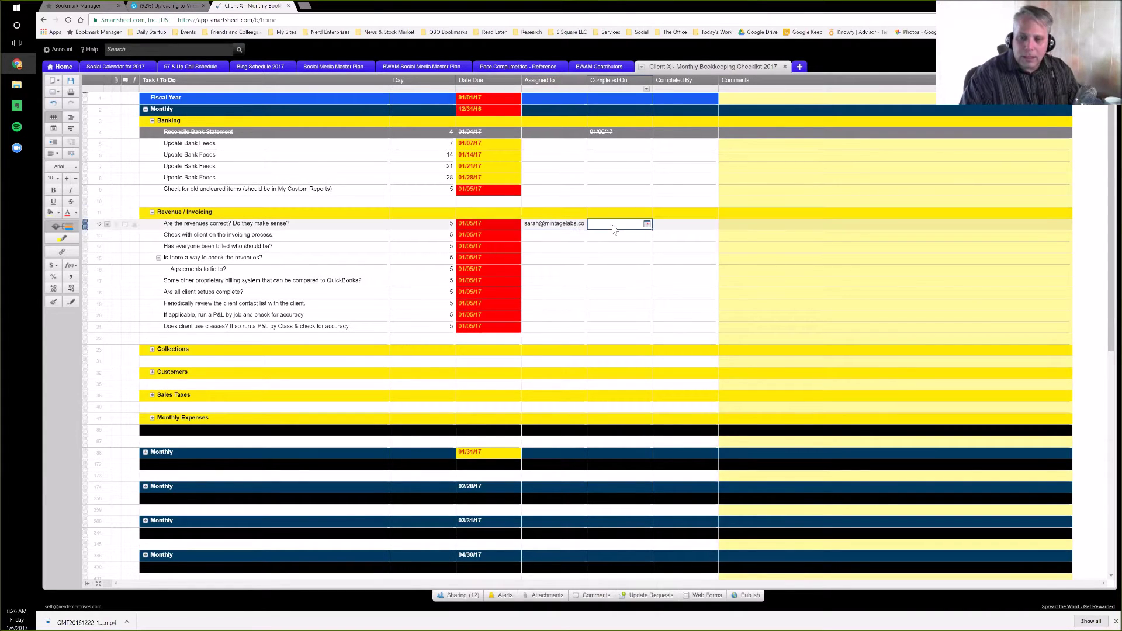
{"action": "left_click", "coordinate": [647, 224]}
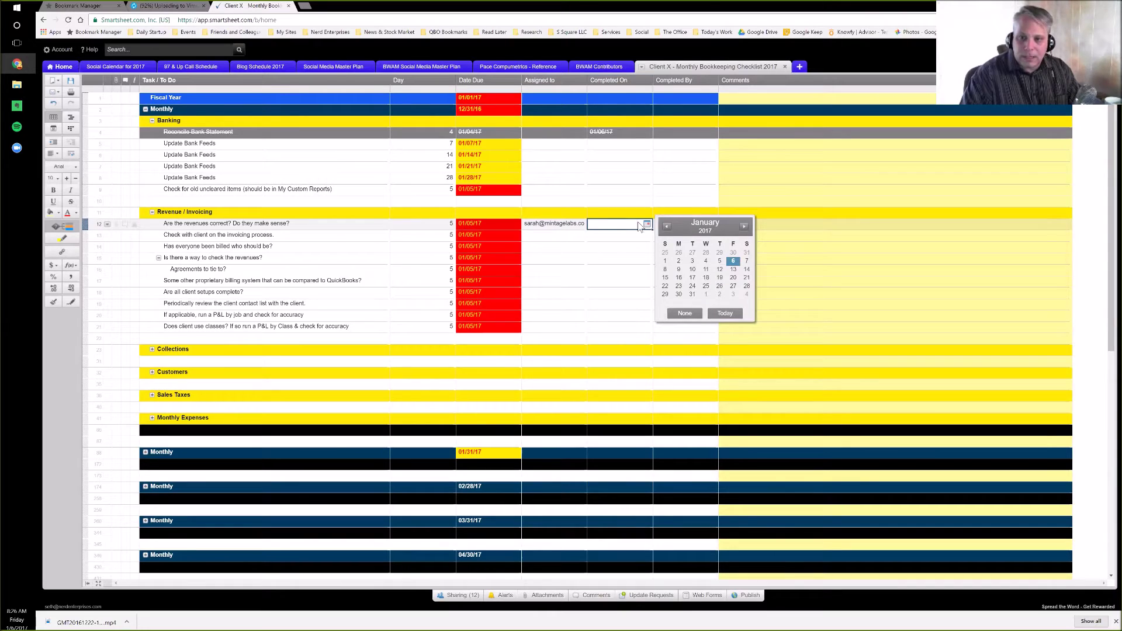
{"action": "left_click", "coordinate": [732, 260]}
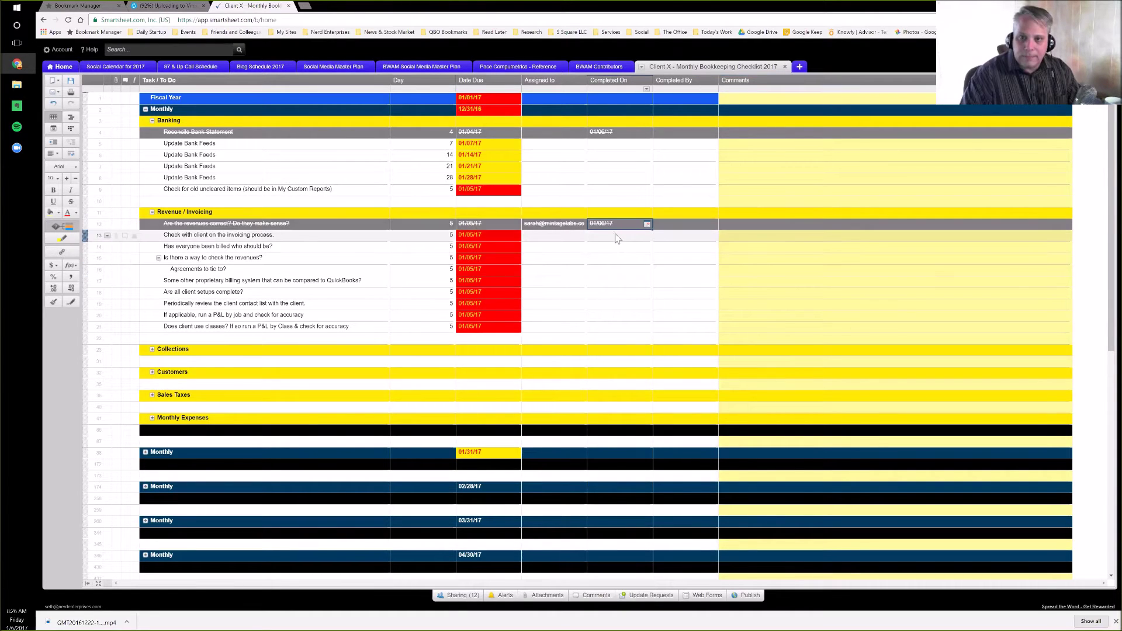
Step: Choose a contact other than the assignee as Completed By for the "Are the revenues correct?" task
{"action": "left_click", "coordinate": [678, 227]}
{"action": "left_click", "coordinate": [712, 224]}
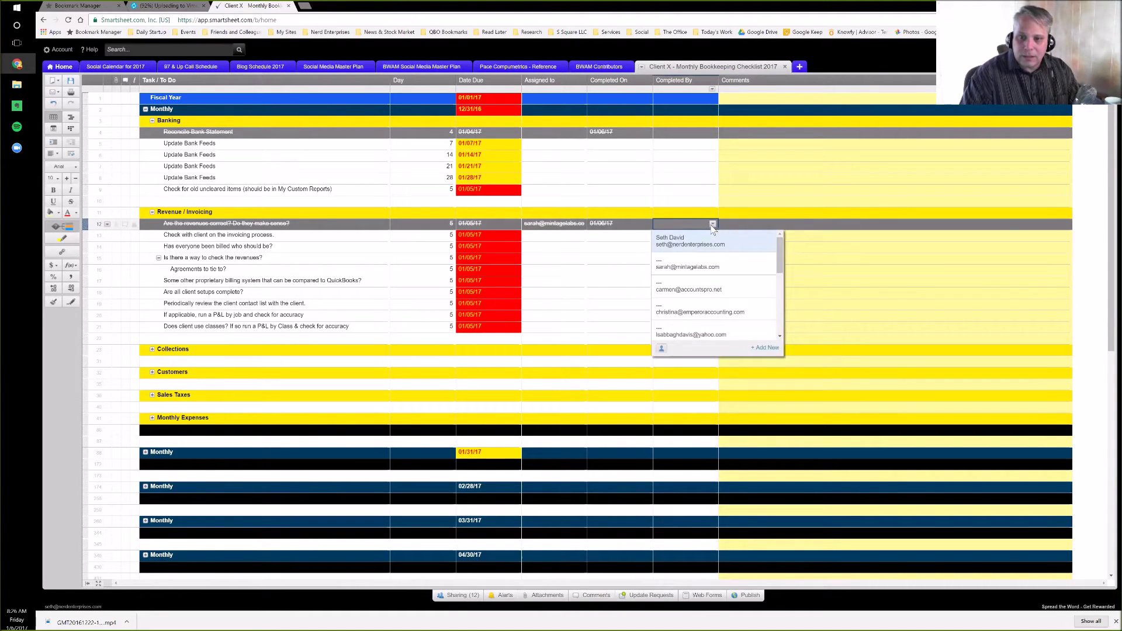
{"action": "left_click", "coordinate": [689, 266]}
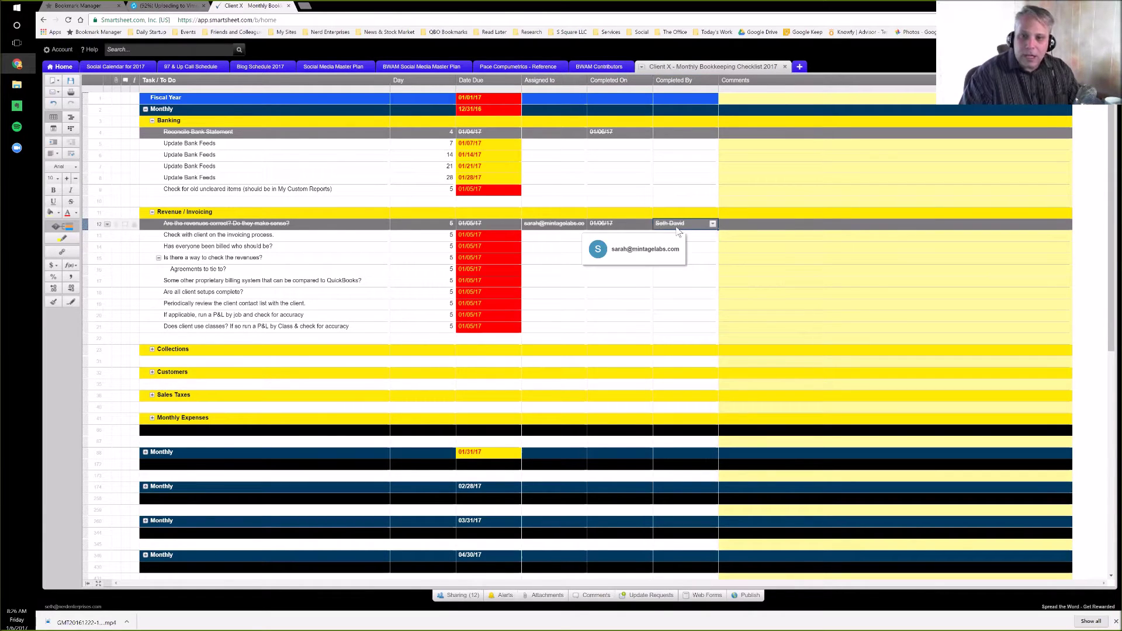
{"action": "mouse_move", "coordinate": [713, 227]}
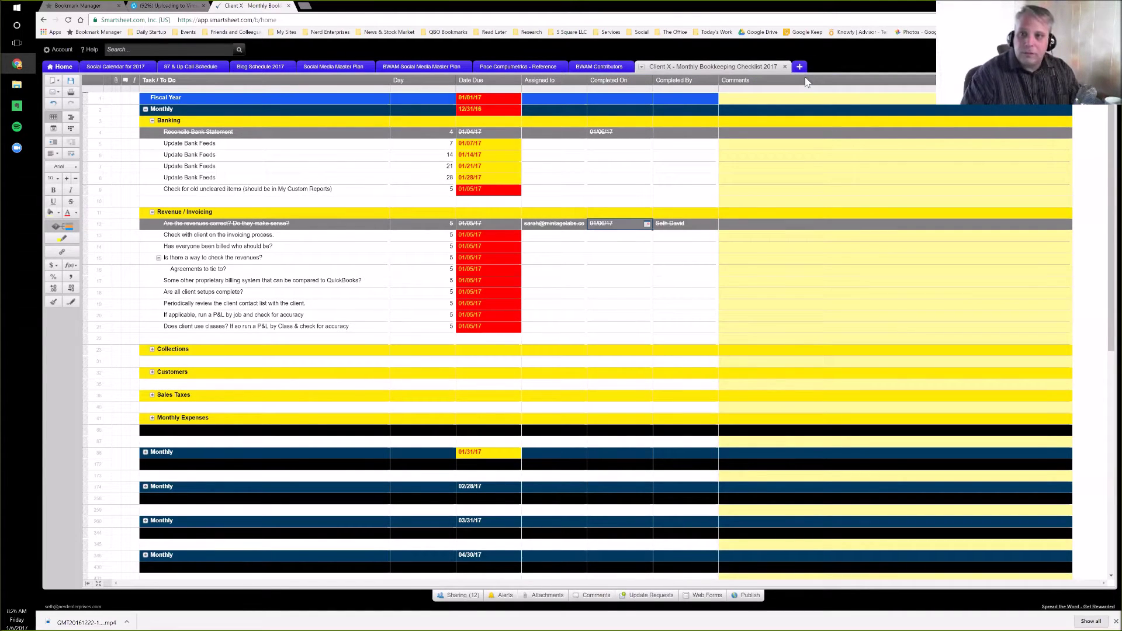
Step: Insert a system-generated Modified By column after the Comments column
{"action": "right_click", "coordinate": [840, 83]}
{"action": "left_click", "coordinate": [845, 100]}
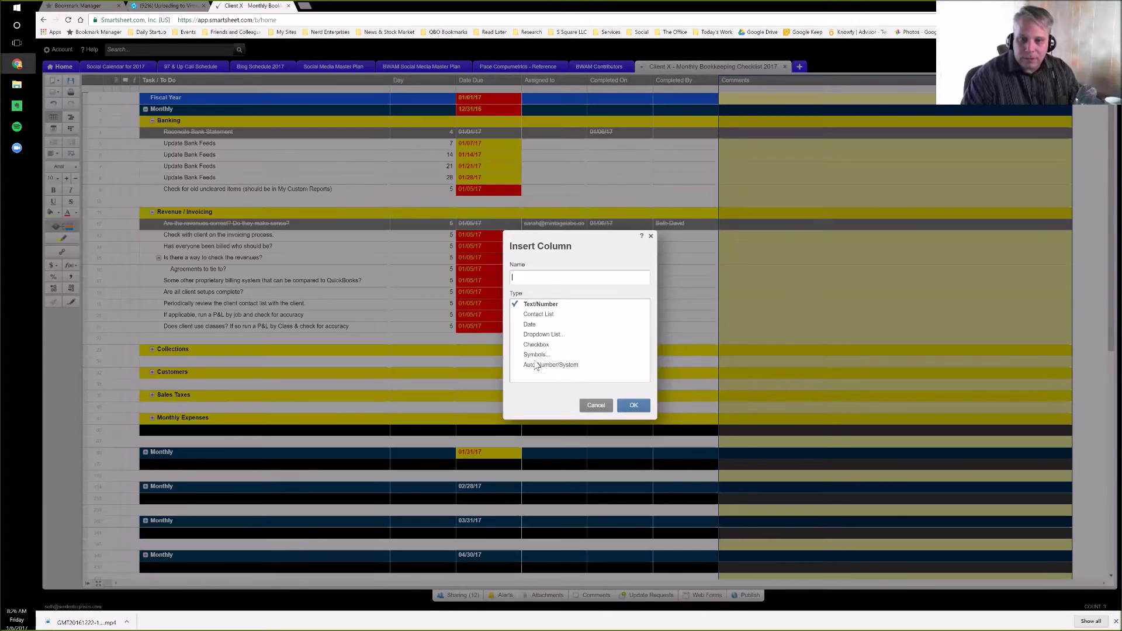
{"action": "left_click", "coordinate": [536, 364]}
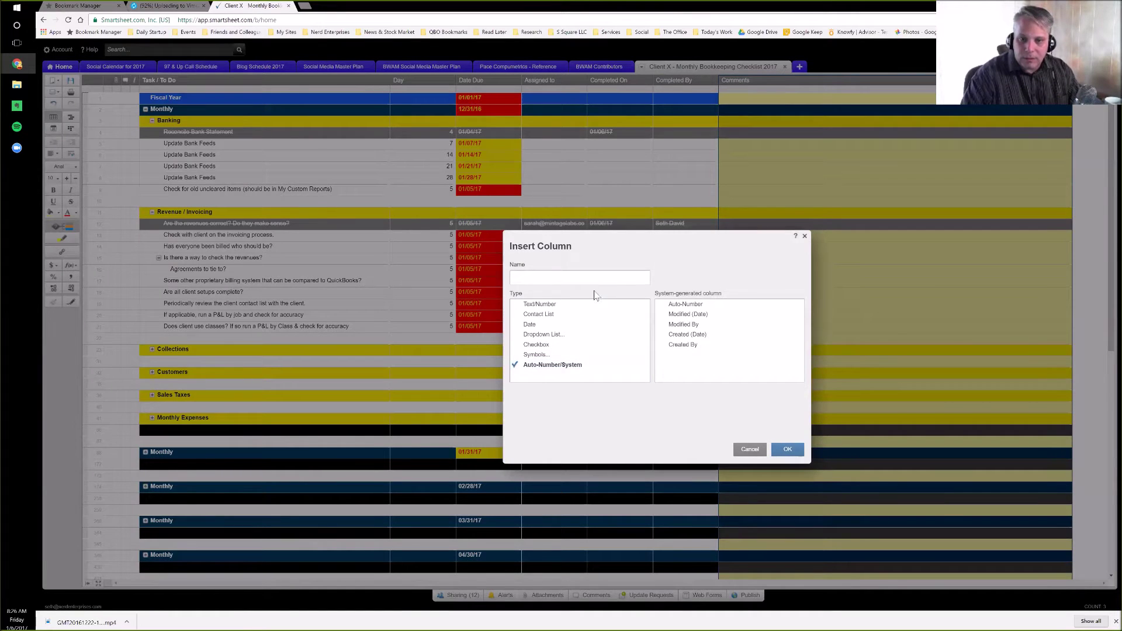
{"action": "left_click", "coordinate": [683, 324]}
{"action": "left_click", "coordinate": [787, 448]}
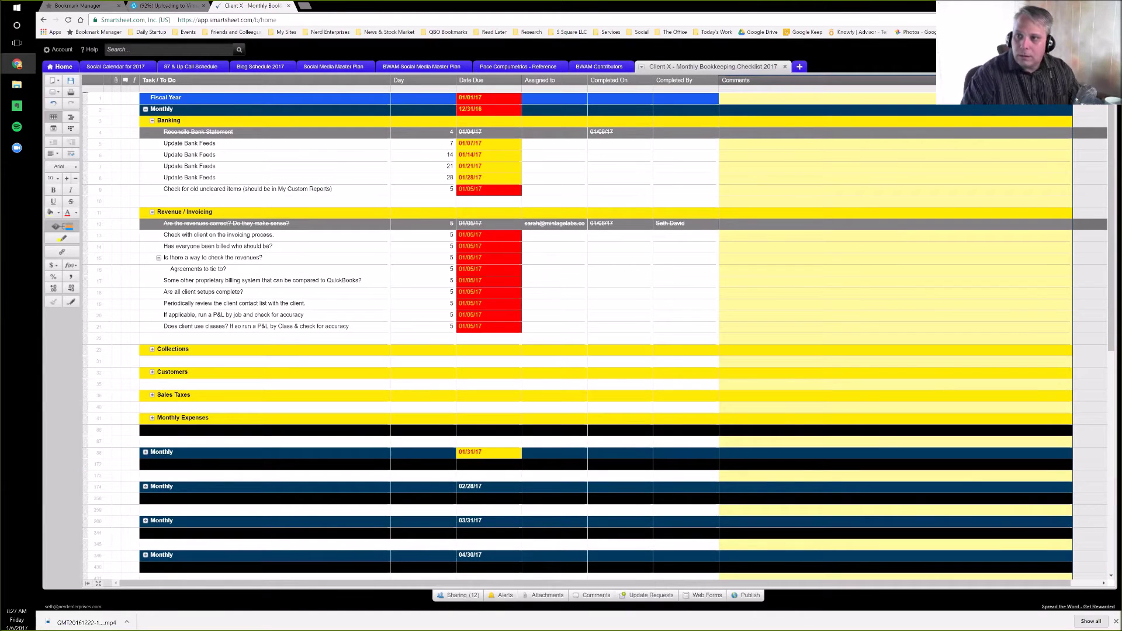
Step: Insert a system-generated Modified (Date) column named Modified after the Modified By column and save the sheet
{"action": "right_click", "coordinate": [1089, 81]}
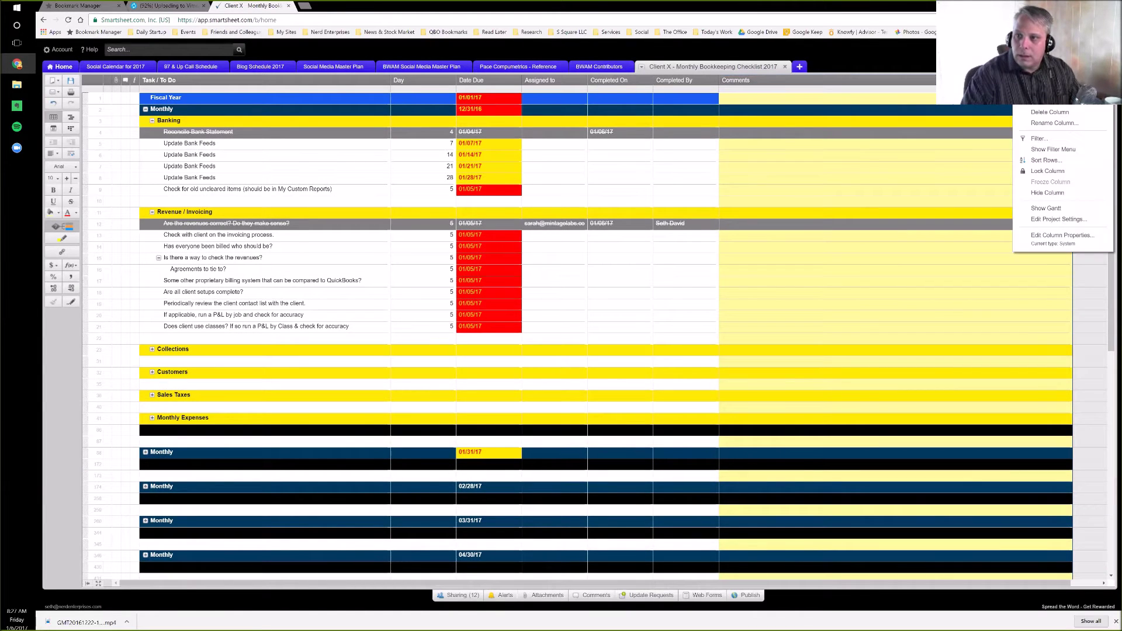
{"action": "left_click", "coordinate": [1063, 103]}
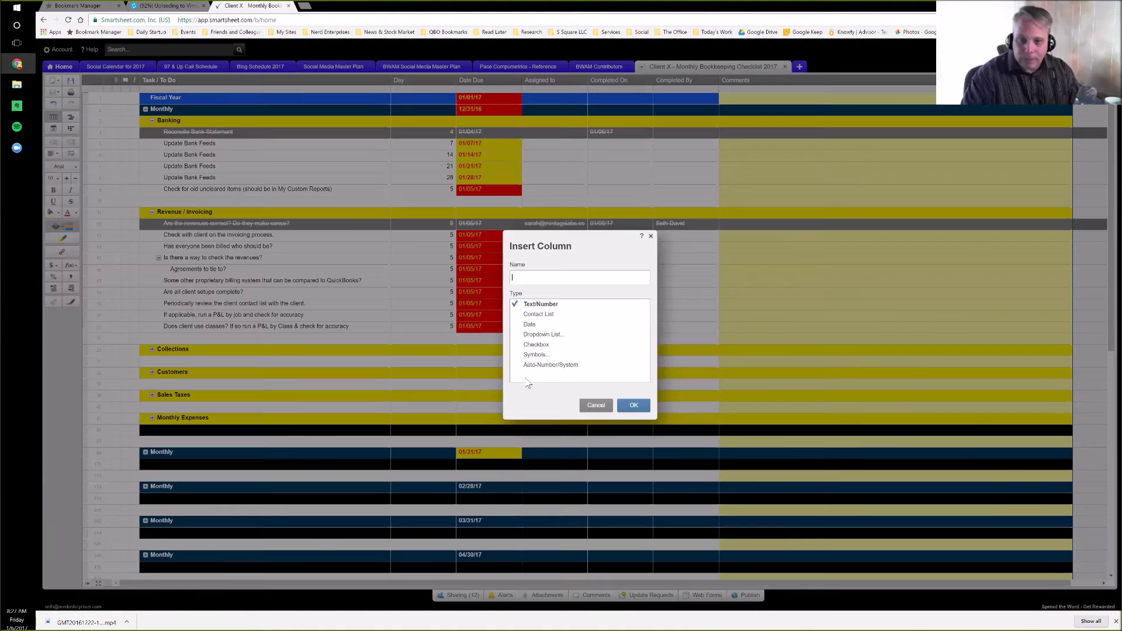
{"action": "left_click", "coordinate": [551, 364]}
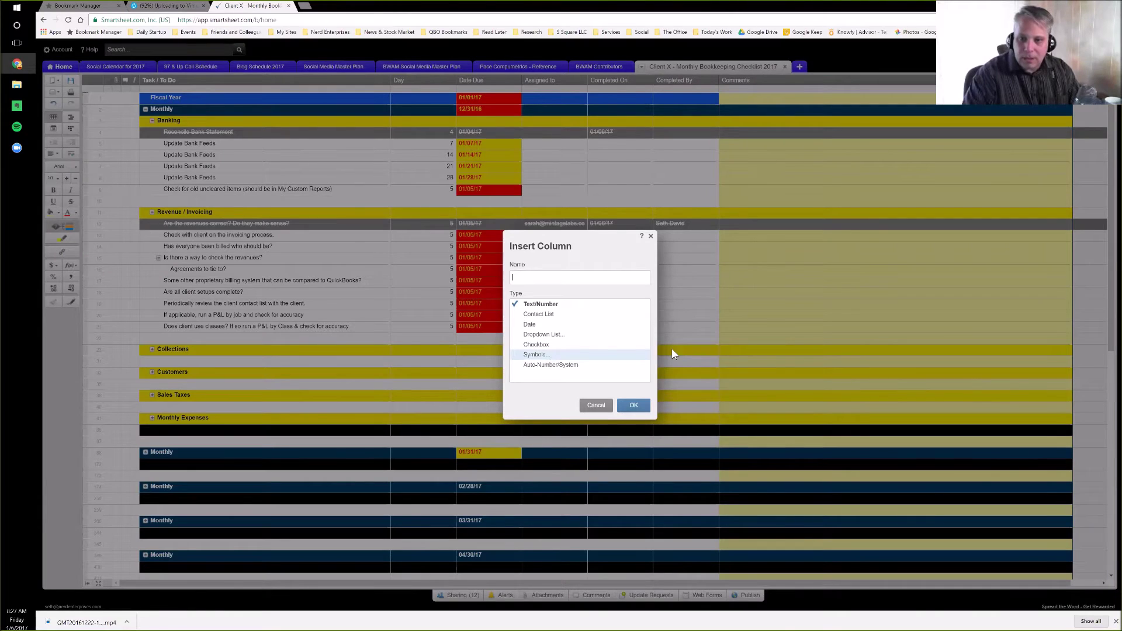
{"action": "left_click", "coordinate": [683, 314]}
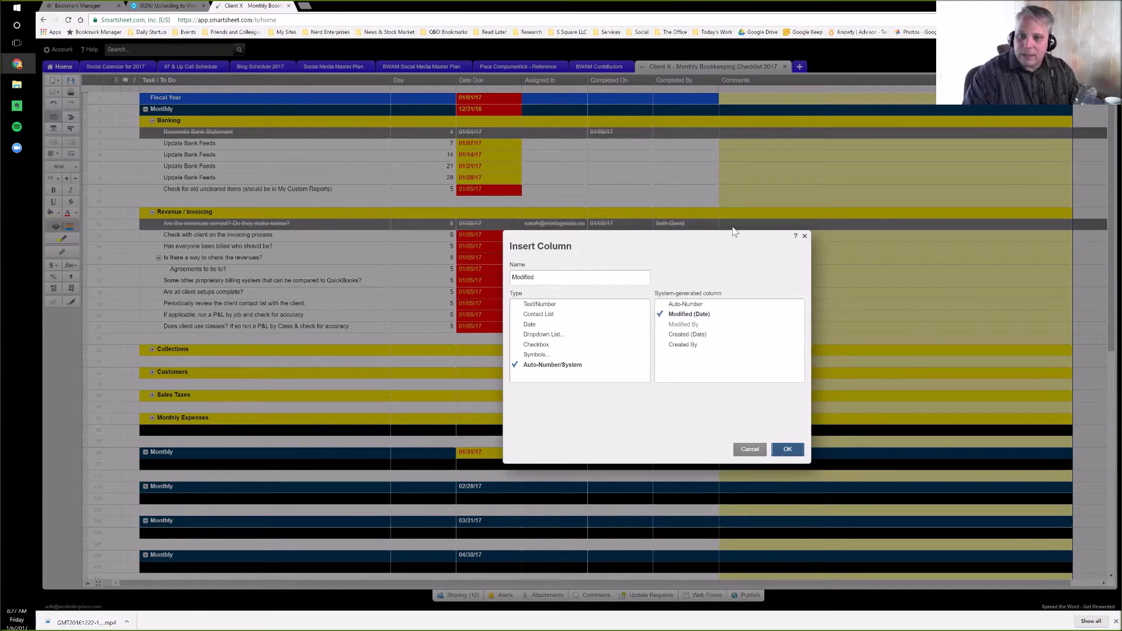
{"action": "key", "text": "Return"}
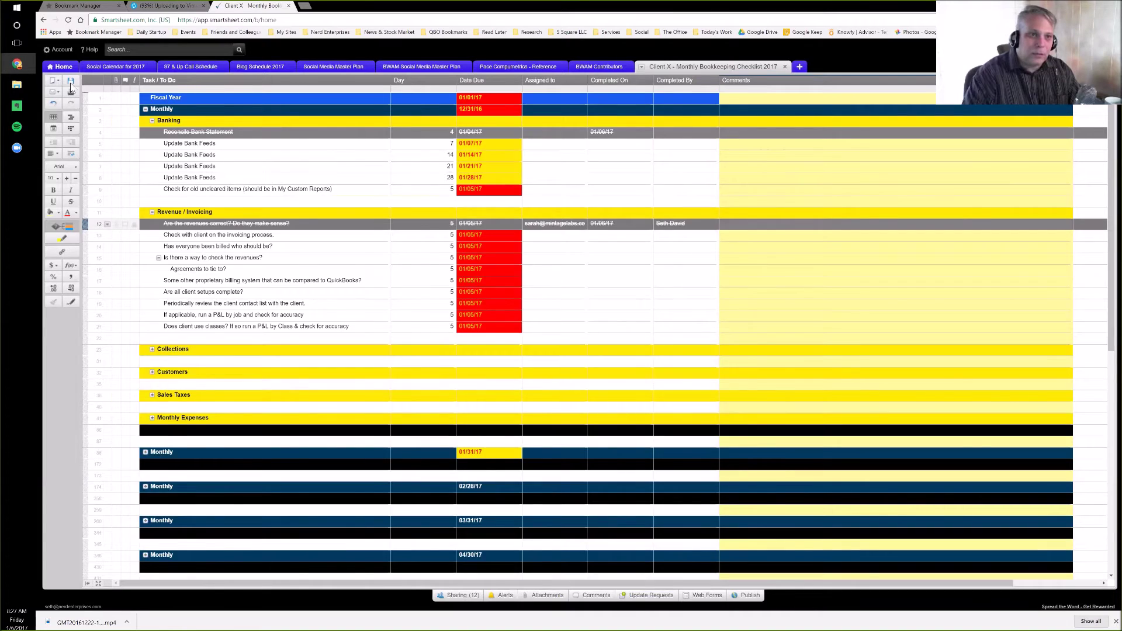
{"action": "scroll", "coordinate": [841, 209], "scroll_direction": "right", "scroll_amount": 3}
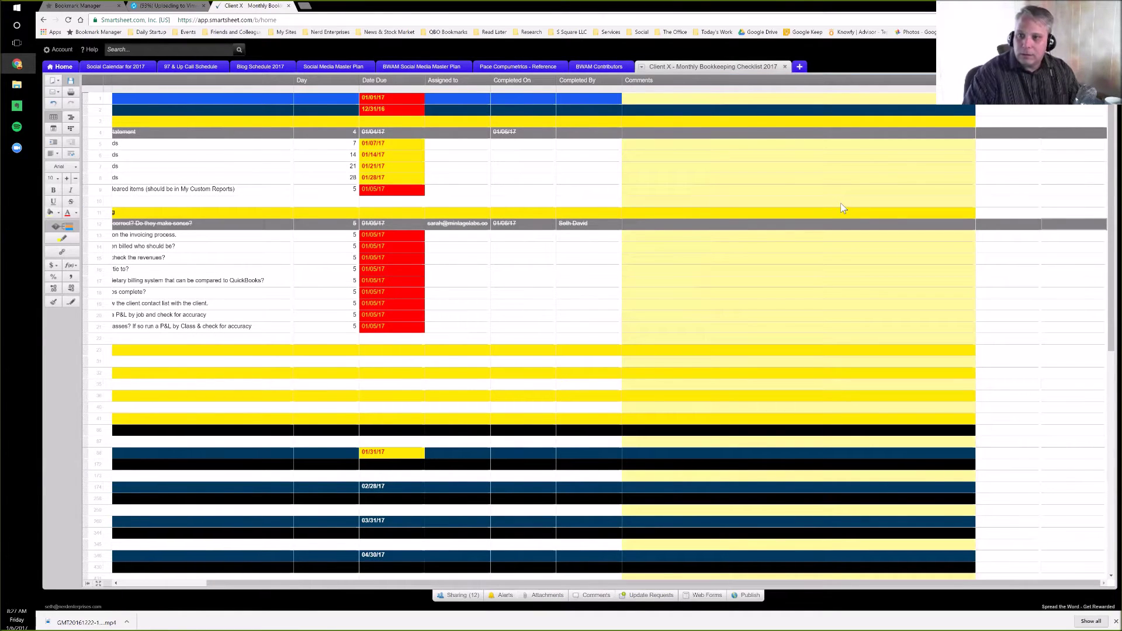
{"action": "key", "text": "ctrl+s"}
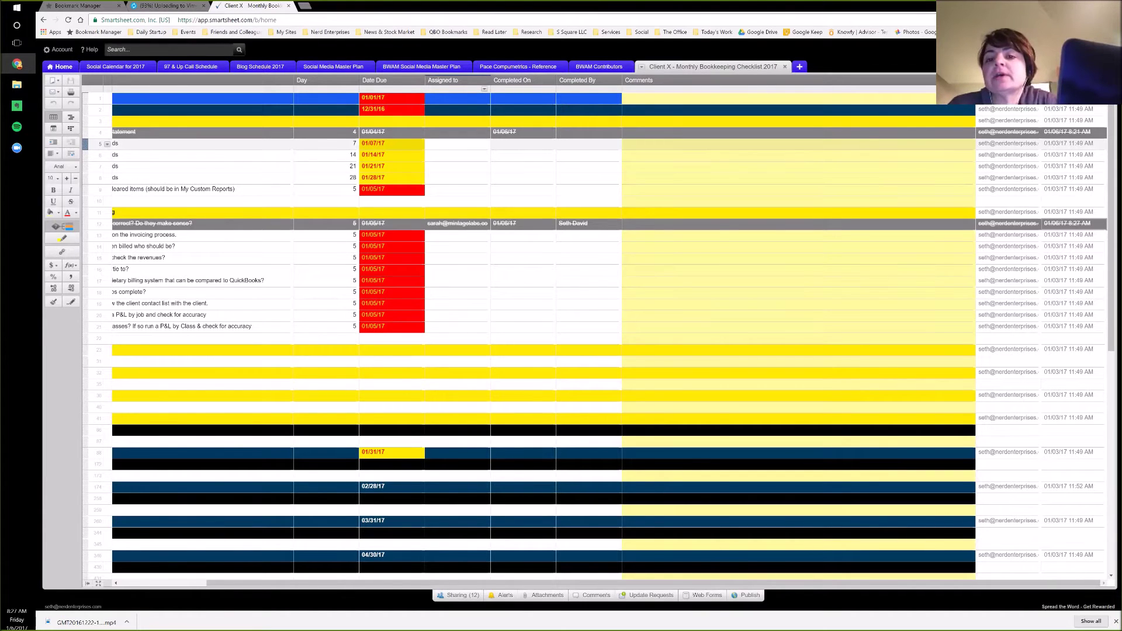
Step: Expand the Sales Taxes section of the first month and select its first task
{"action": "left_click", "coordinate": [460, 143]}
{"action": "key", "text": "Home"}
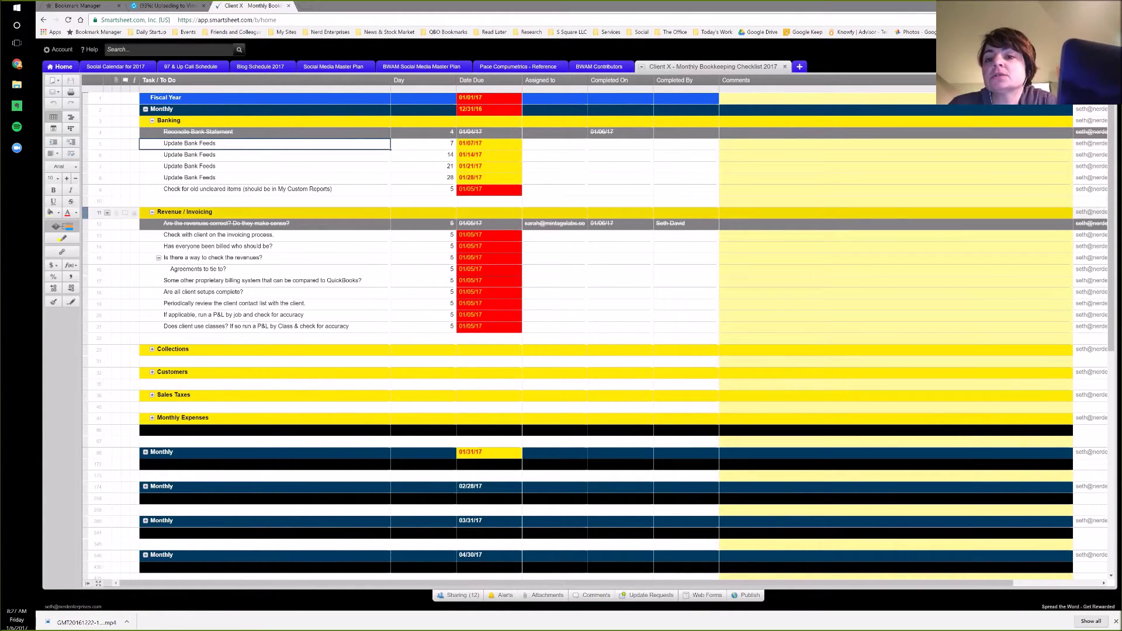
{"action": "left_click", "coordinate": [153, 395]}
{"action": "scroll", "coordinate": [208, 379], "scroll_direction": "down", "scroll_amount": 1}
{"action": "scroll", "coordinate": [214, 349], "scroll_direction": "down", "scroll_amount": 1}
{"action": "left_click", "coordinate": [214, 346]}
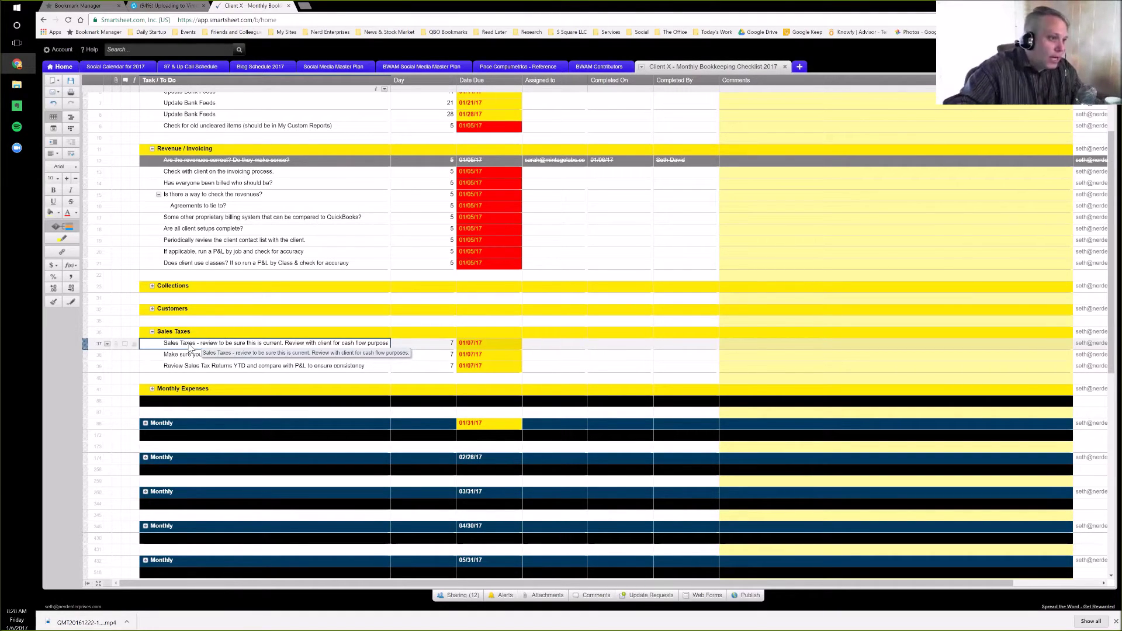
Step: View the Send Update Request form for the first Sales Taxes task and the sheet's Update Requests list, sending nothing
{"action": "left_click", "coordinate": [89, 343]}
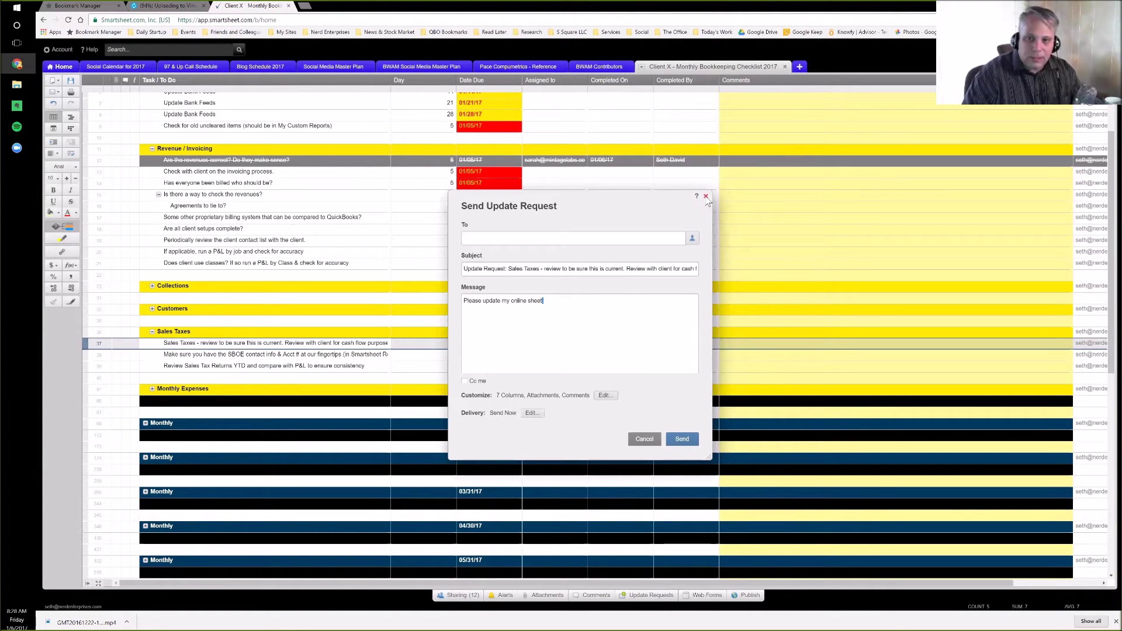
{"action": "left_click", "coordinate": [705, 196]}
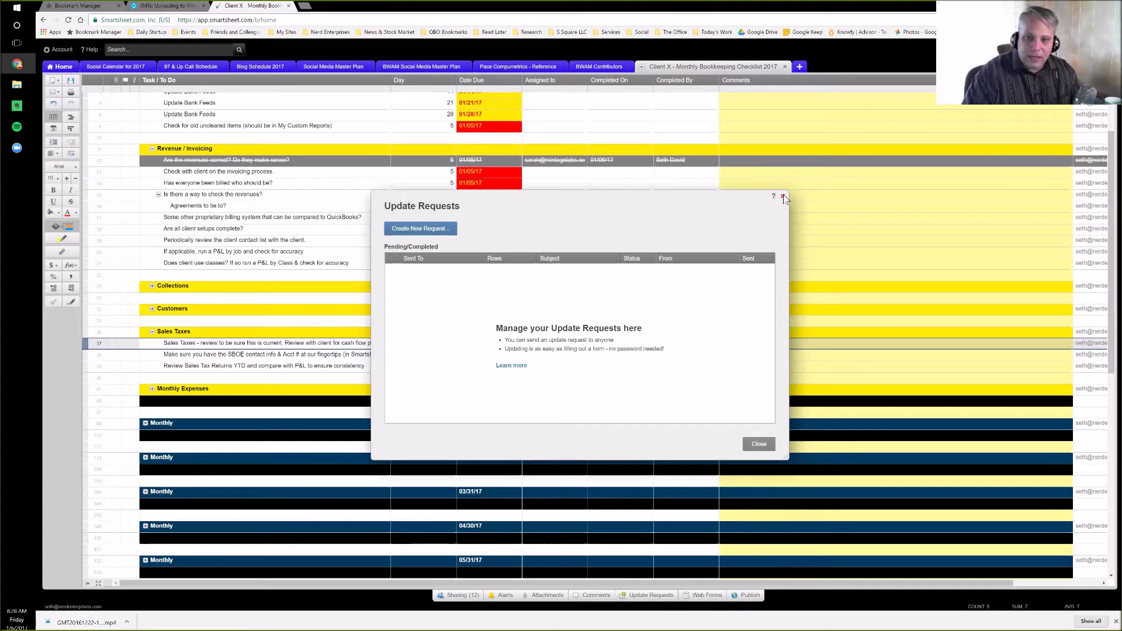
{"action": "left_click", "coordinate": [783, 196]}
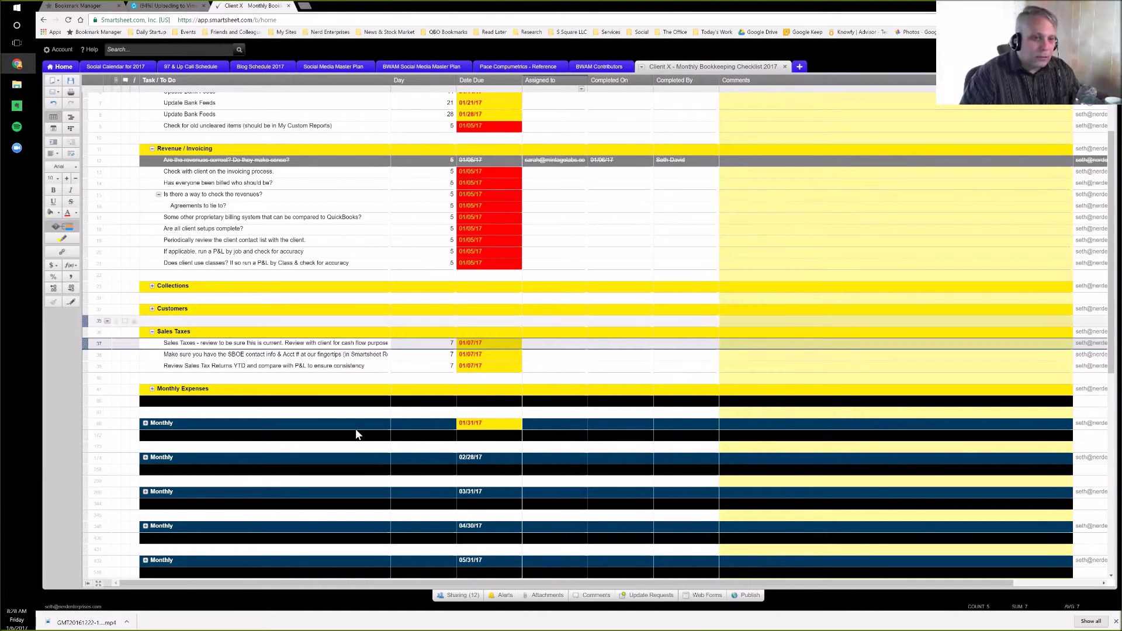
Step: Go through the three tasks in the Sales Taxes section
{"action": "left_click", "coordinate": [186, 345]}
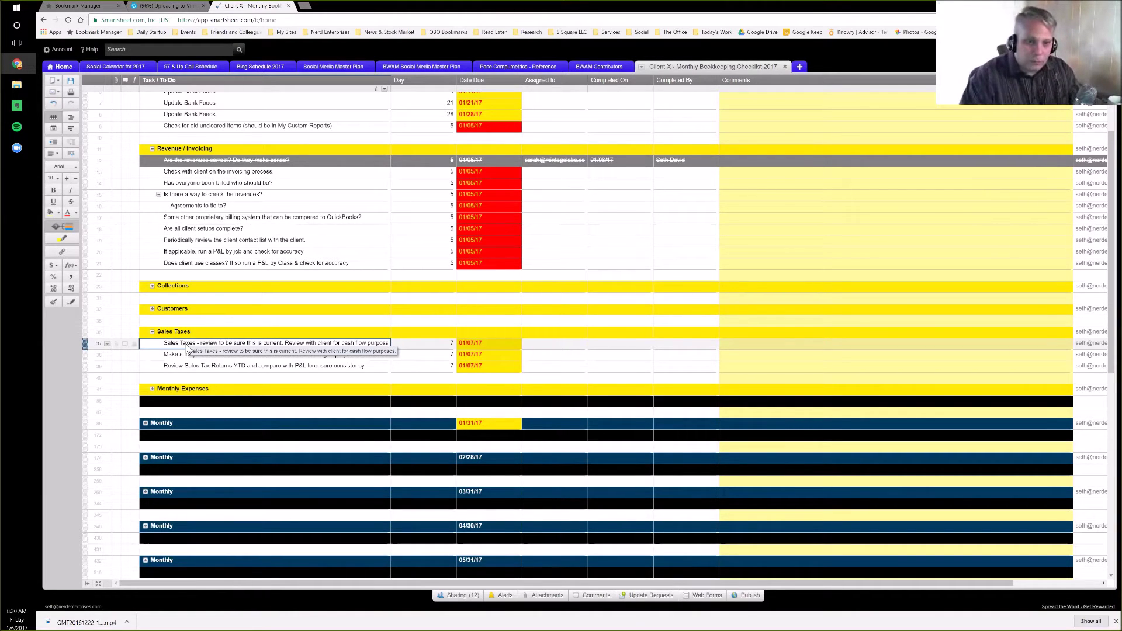
{"action": "left_click", "coordinate": [187, 356]}
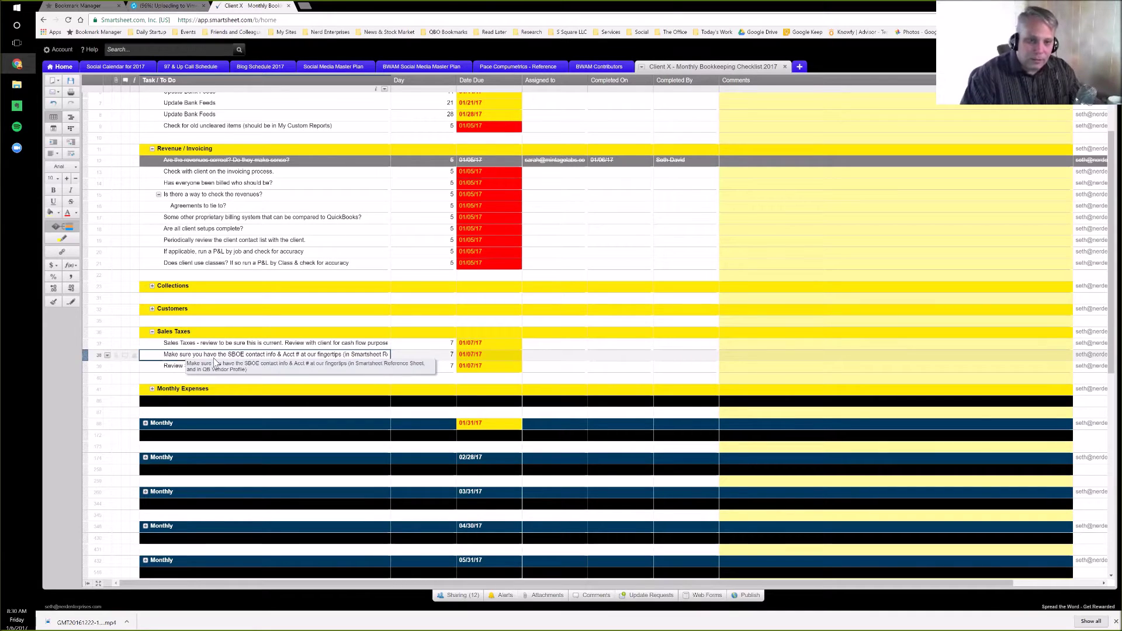
{"action": "left_click", "coordinate": [214, 365]}
{"action": "scroll", "coordinate": [212, 367], "scroll_direction": "down", "scroll_amount": 1}
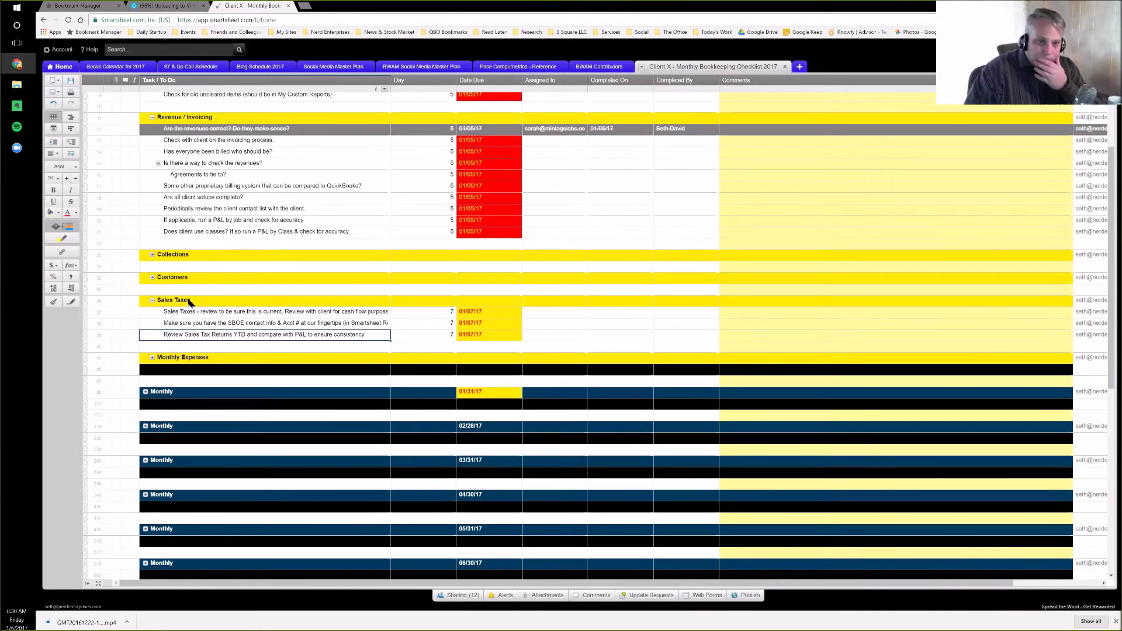
Step: Expand the Collections and Customers sections and return to the first Revenue / Invoicing task
{"action": "left_click", "coordinate": [152, 255]}
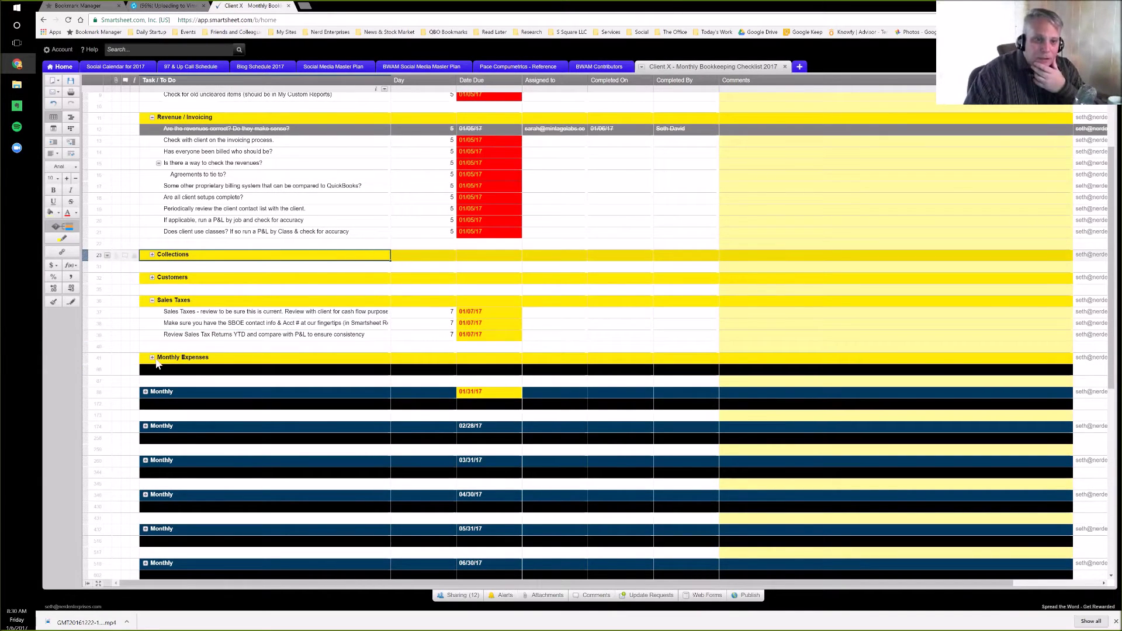
{"action": "left_click", "coordinate": [152, 358]}
{"action": "left_click", "coordinate": [205, 142]}
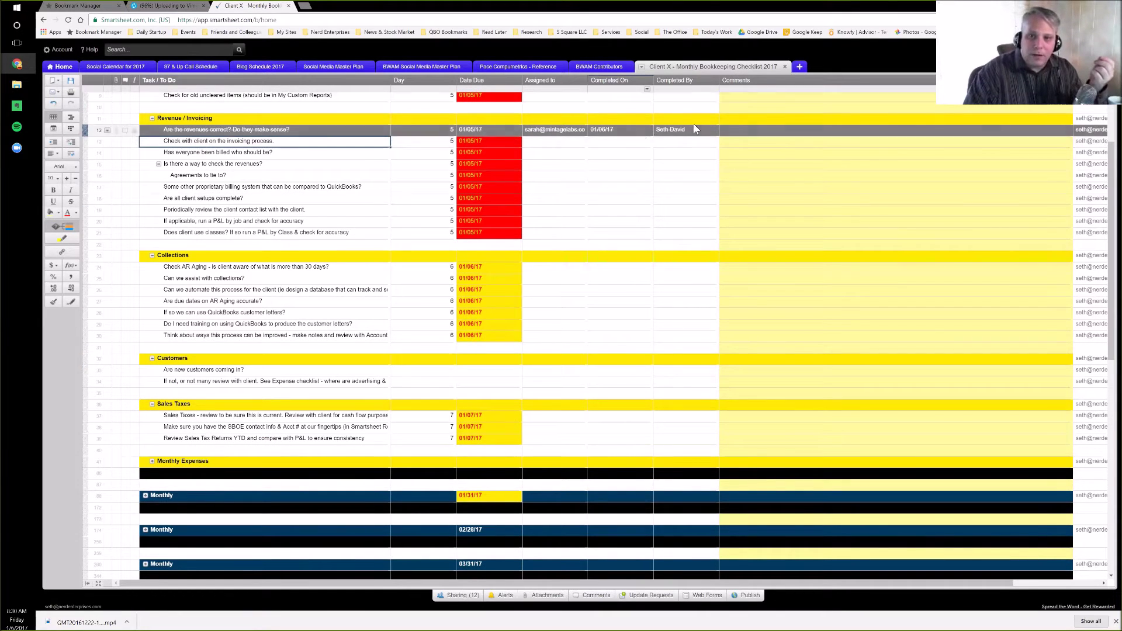
{"action": "left_click", "coordinate": [228, 131]}
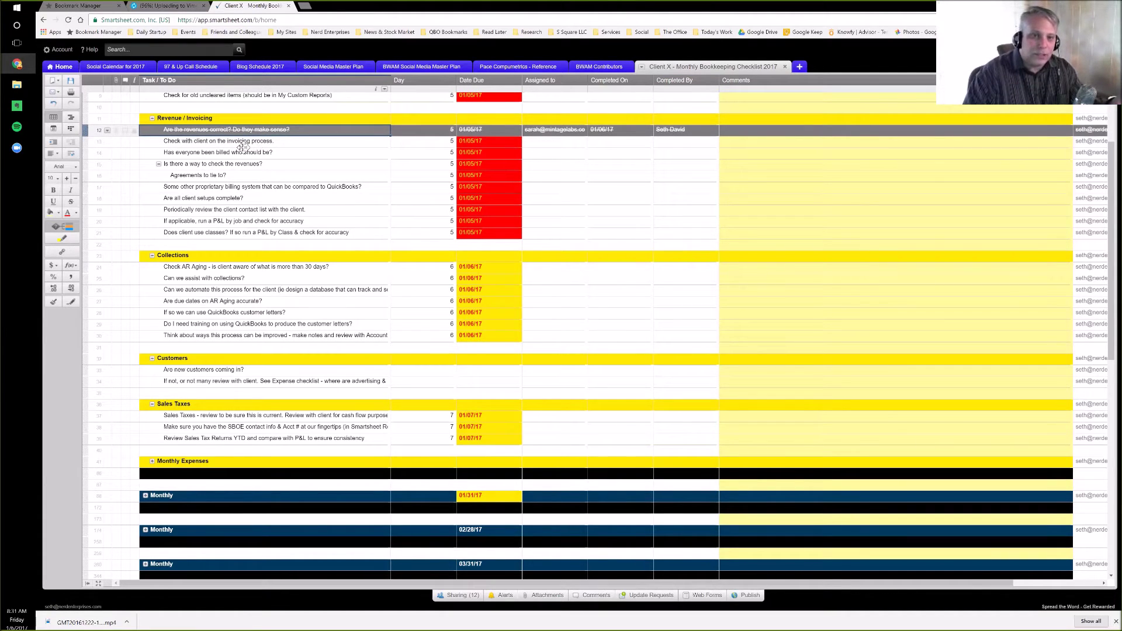
Step: View the attachment options, including Link (URL), and the comments window of the "Check with client on the invoicing process." row
{"action": "left_click", "coordinate": [243, 143]}
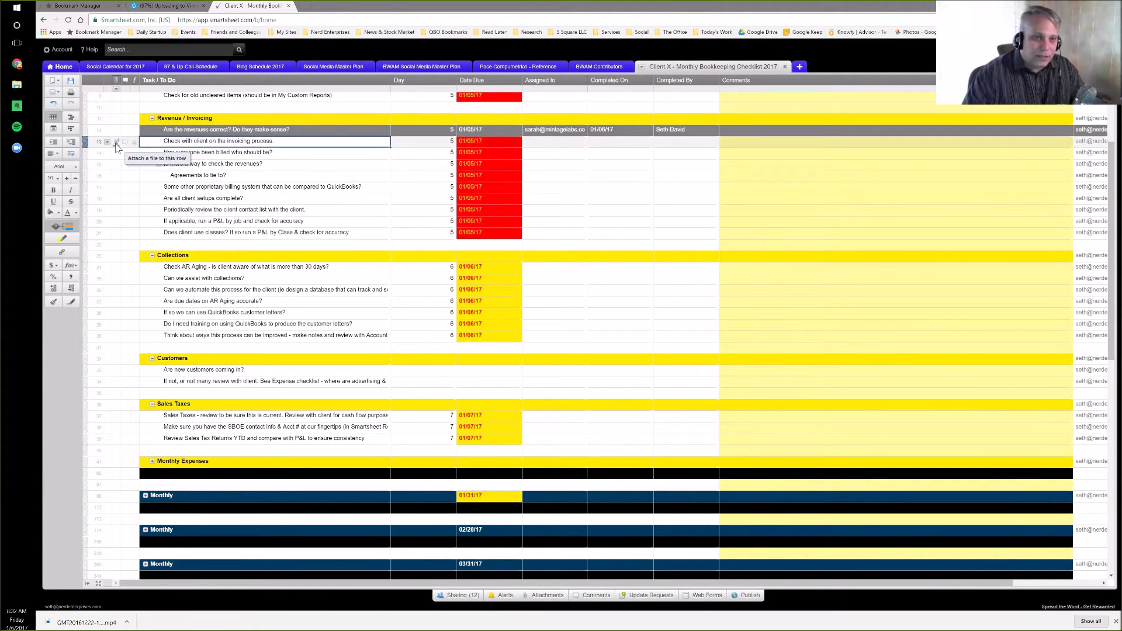
{"action": "left_click", "coordinate": [116, 143]}
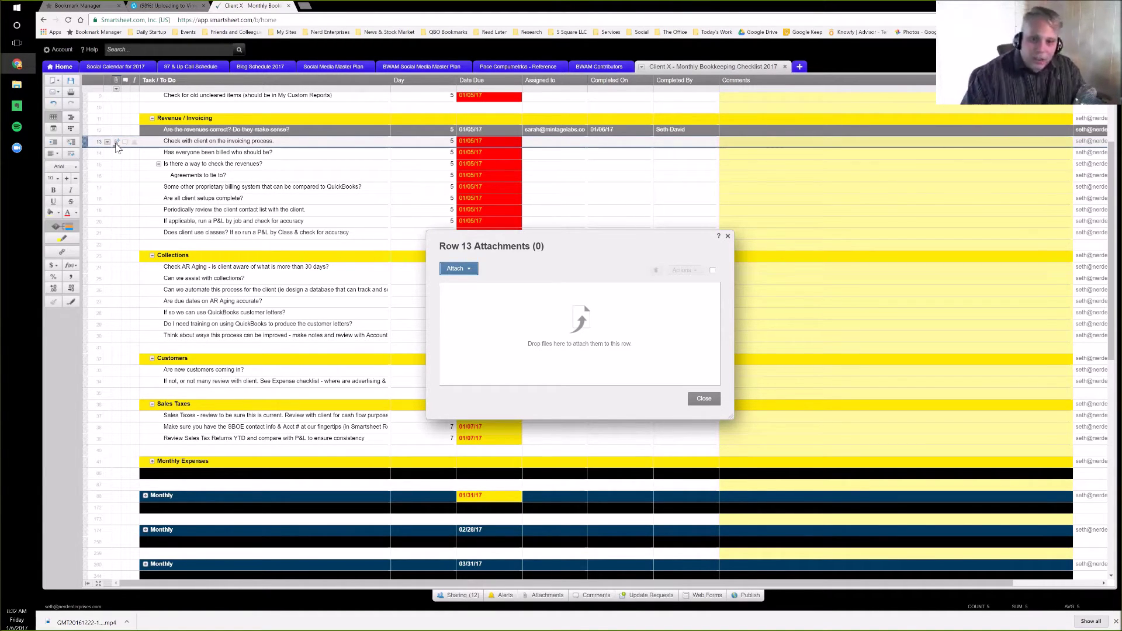
{"action": "left_click", "coordinate": [459, 270]}
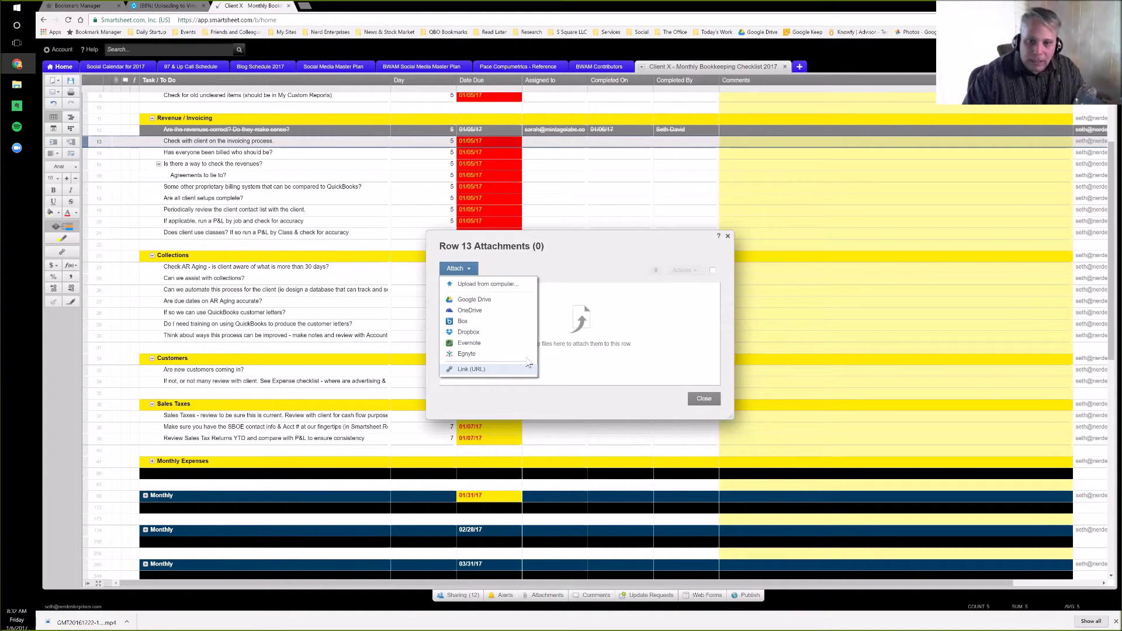
{"action": "left_click", "coordinate": [471, 369]}
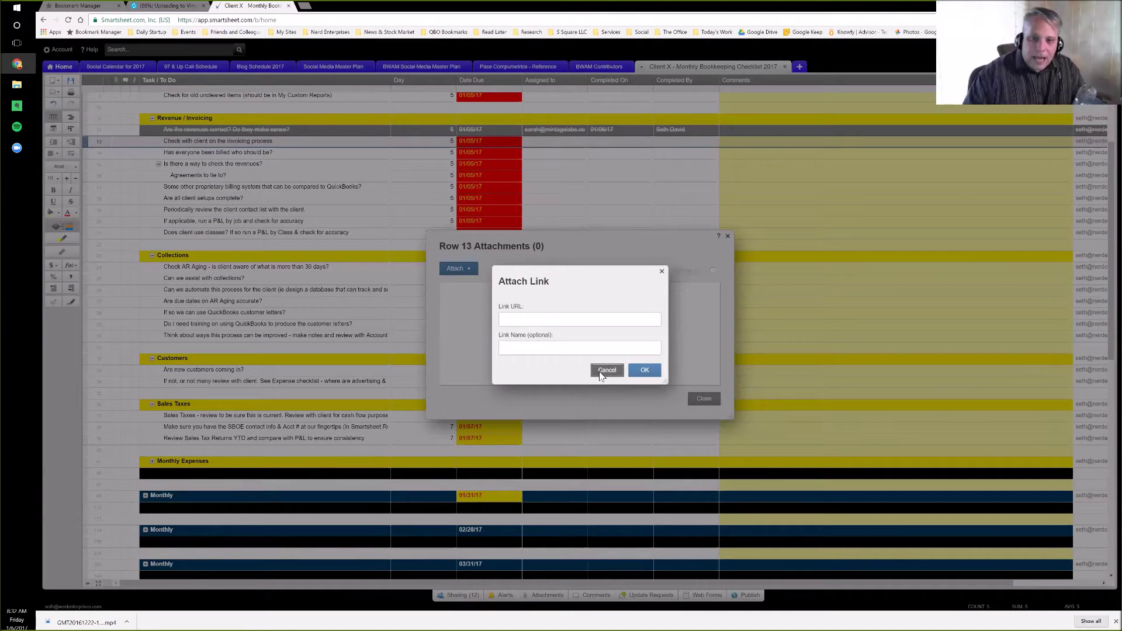
{"action": "left_click", "coordinate": [600, 369]}
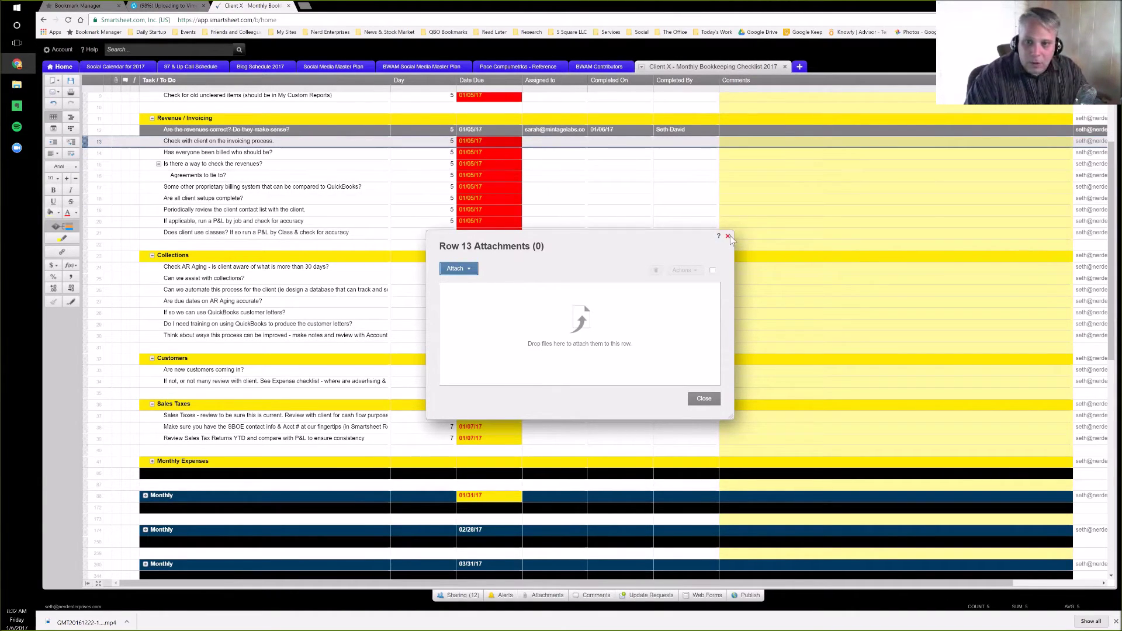
{"action": "key", "text": "Escape"}
{"action": "left_click", "coordinate": [125, 141]}
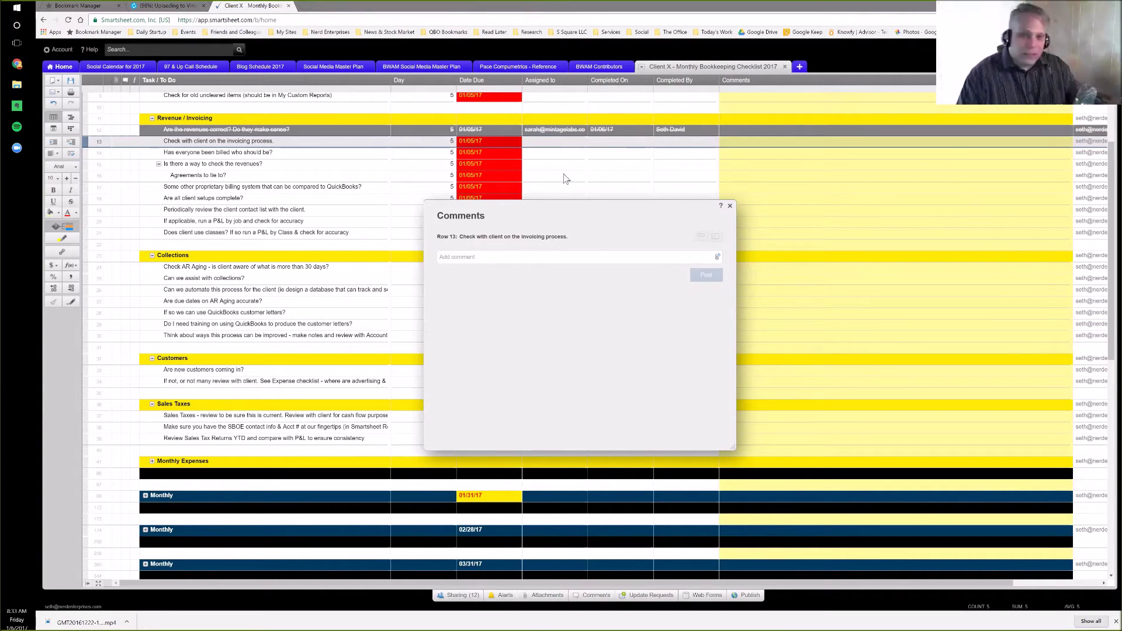
{"action": "left_click", "coordinate": [730, 207]}
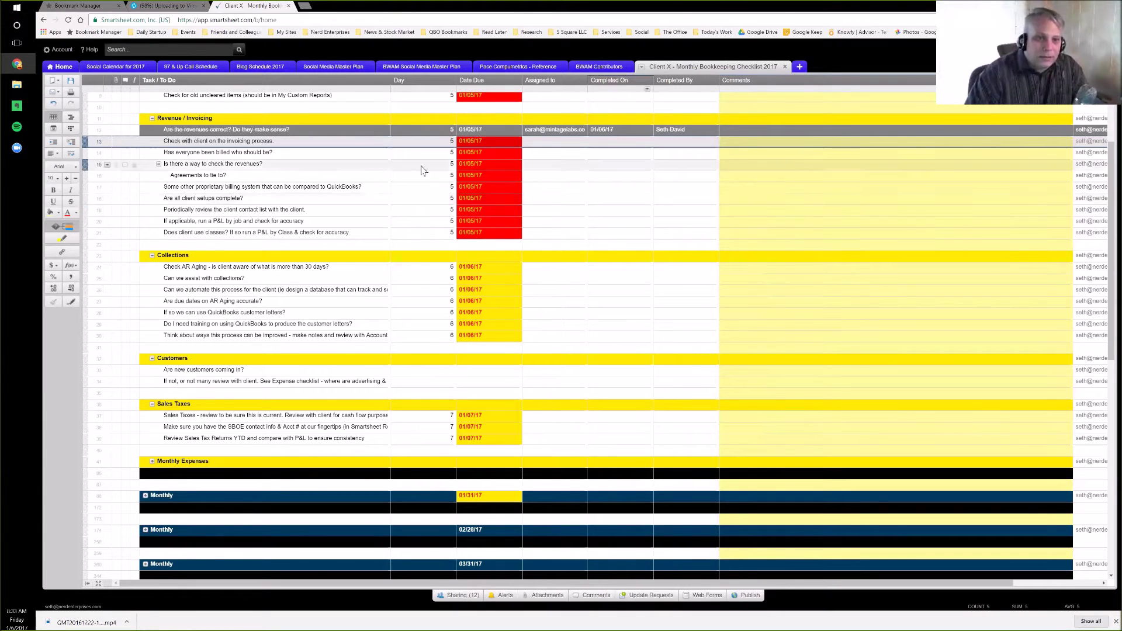
Step: Clear the Completed On, Completed By and Assigned to cells of the "Are the revenues correct? Do they make sense?" task
{"action": "left_click", "coordinate": [269, 153]}
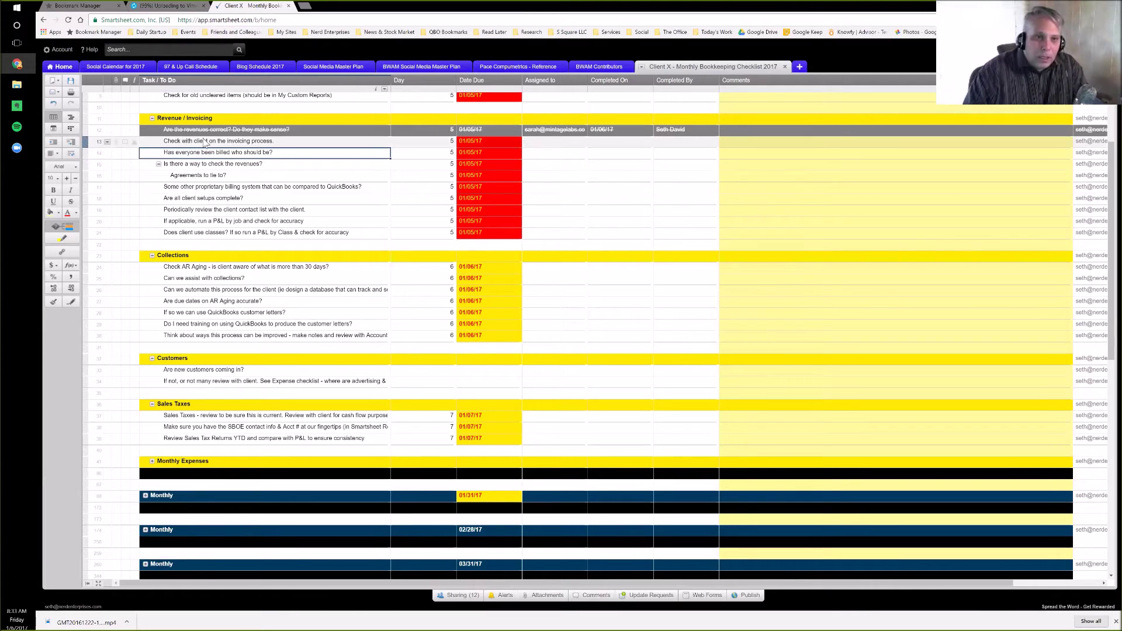
{"action": "key", "text": "Up"}
{"action": "left_click", "coordinate": [237, 131]}
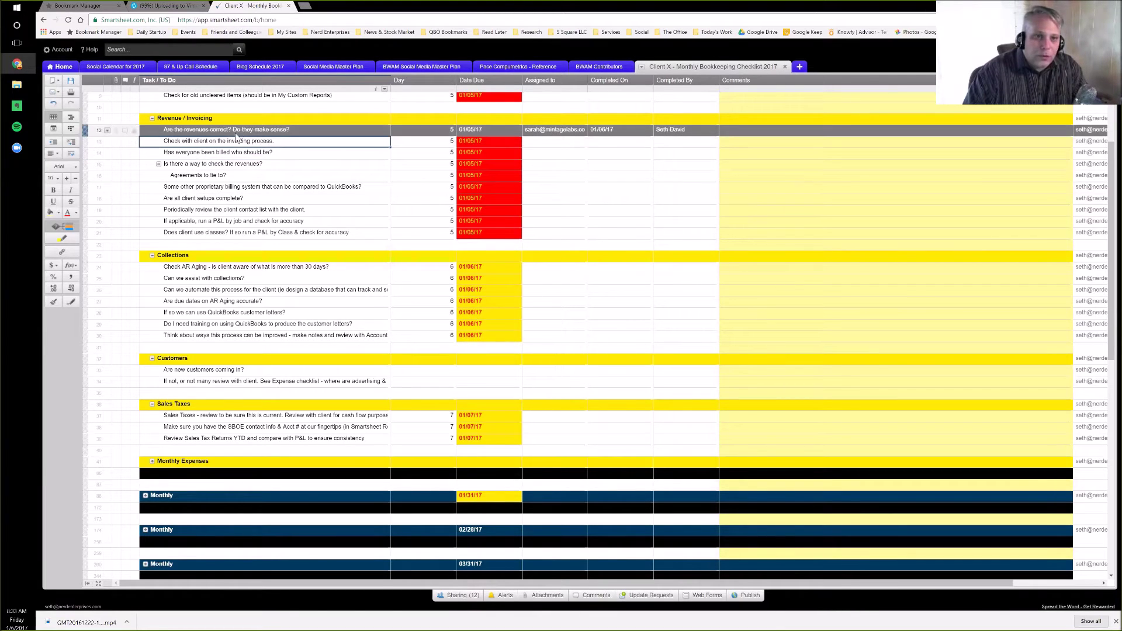
{"action": "left_click", "coordinate": [665, 132]}
{"action": "left_click", "coordinate": [620, 132]}
{"action": "key", "text": "Delete"}
{"action": "key", "text": "Right"}
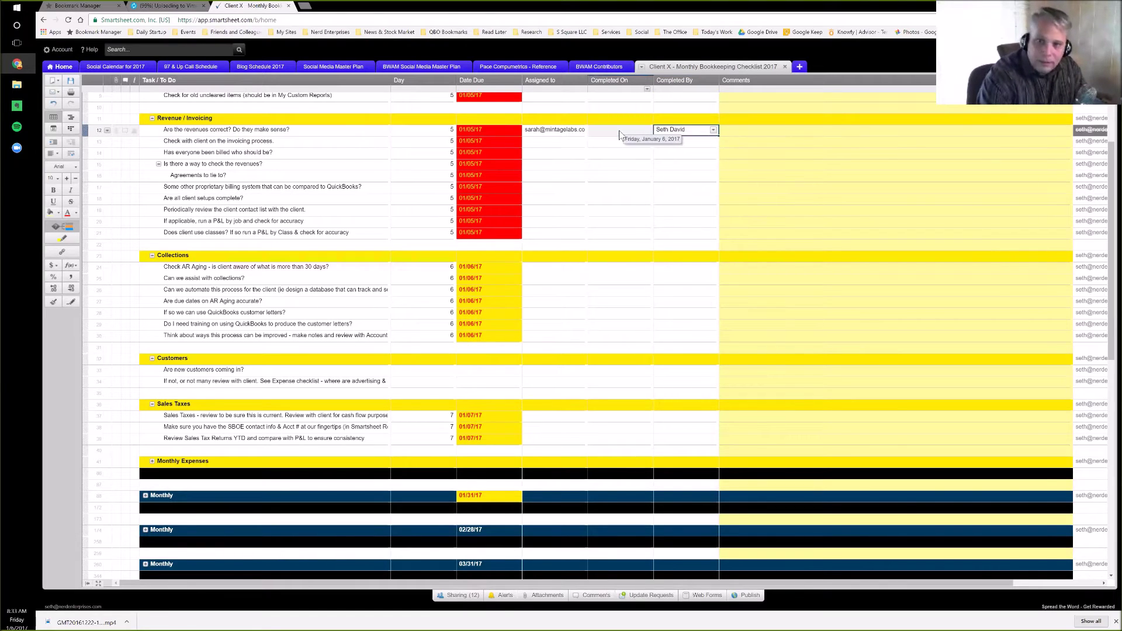
{"action": "key", "text": "Delete"}
{"action": "key", "text": "Left"}
{"action": "key", "text": "Left"}
{"action": "key", "text": "Delete"}
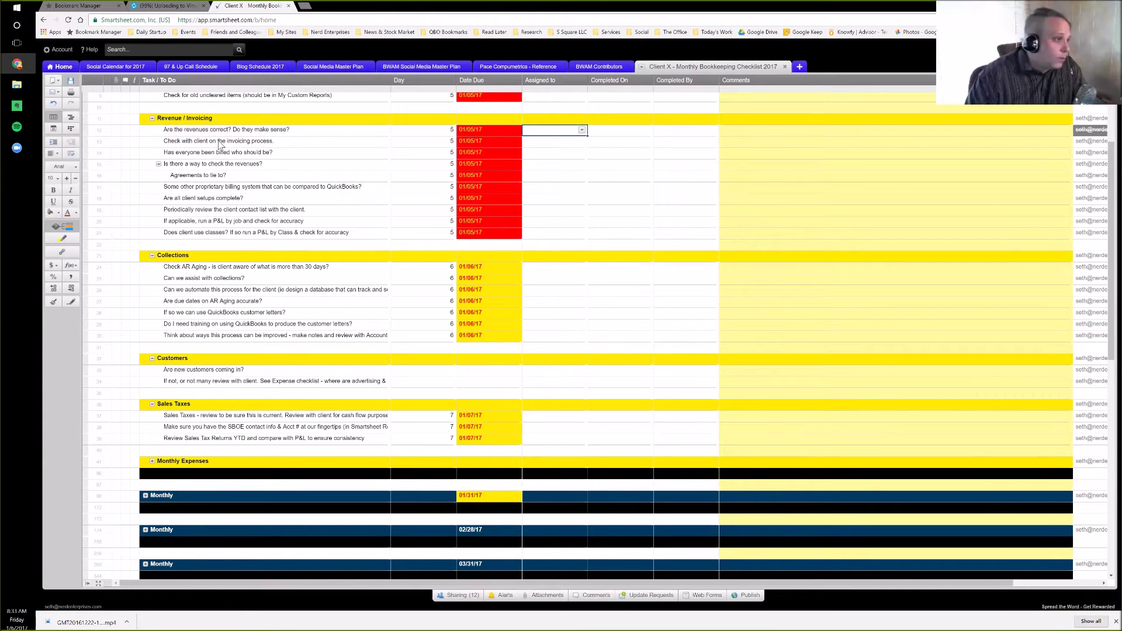
Step: Go through the Revenue / Invoicing tasks from "Check with client on the invoicing process." to "Is there a way to check the revenues?"
{"action": "left_click", "coordinate": [284, 143]}
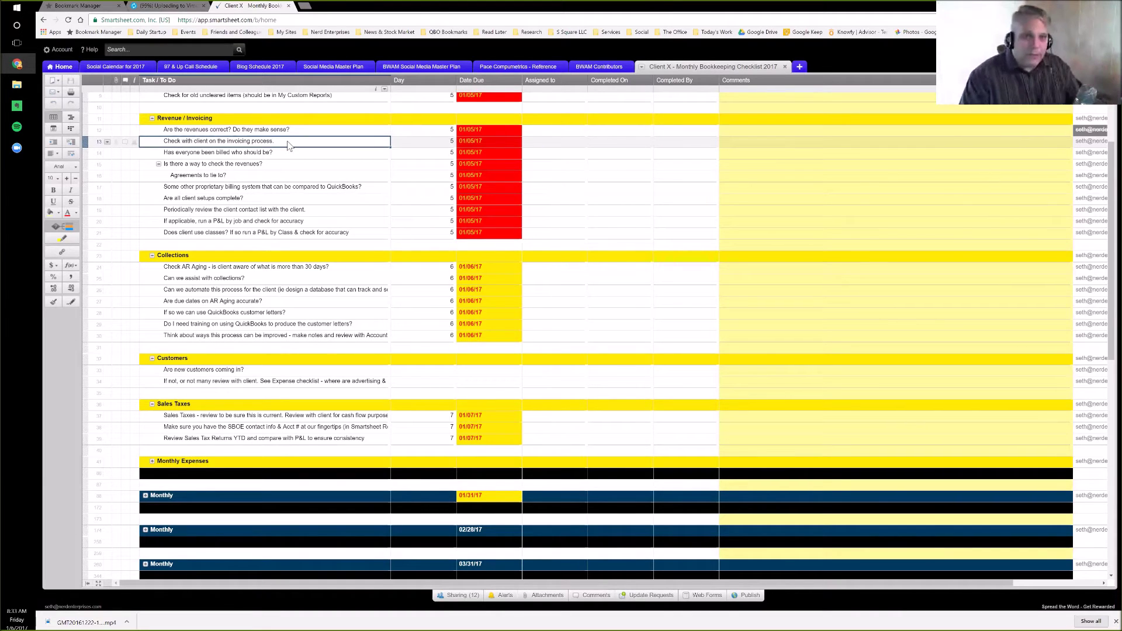
{"action": "left_click", "coordinate": [243, 154]}
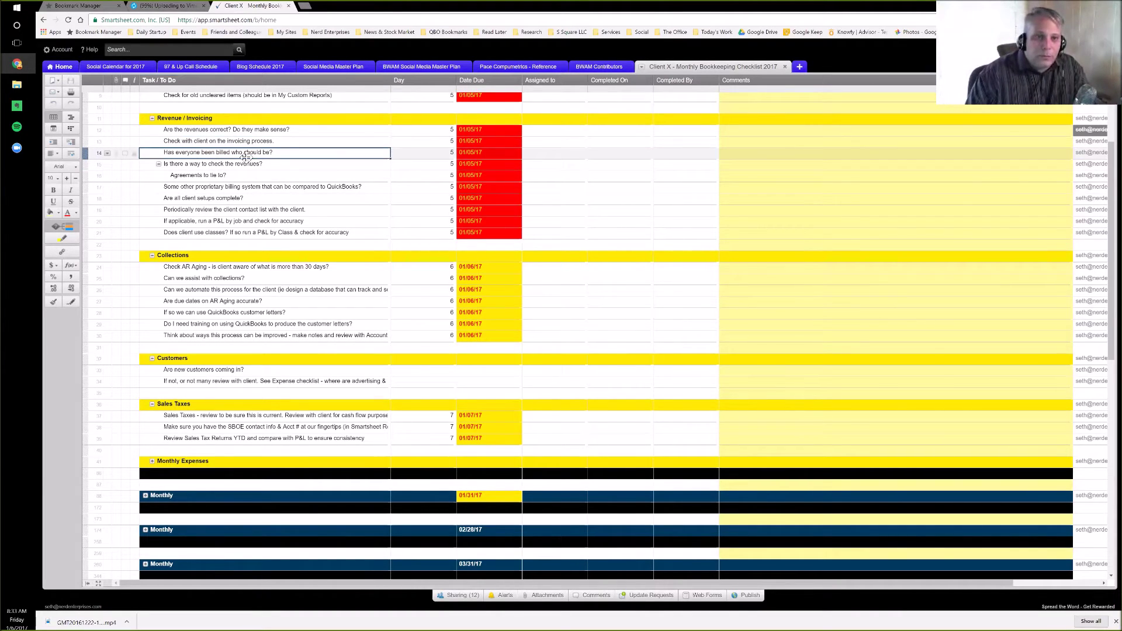
{"action": "left_click", "coordinate": [242, 166]}
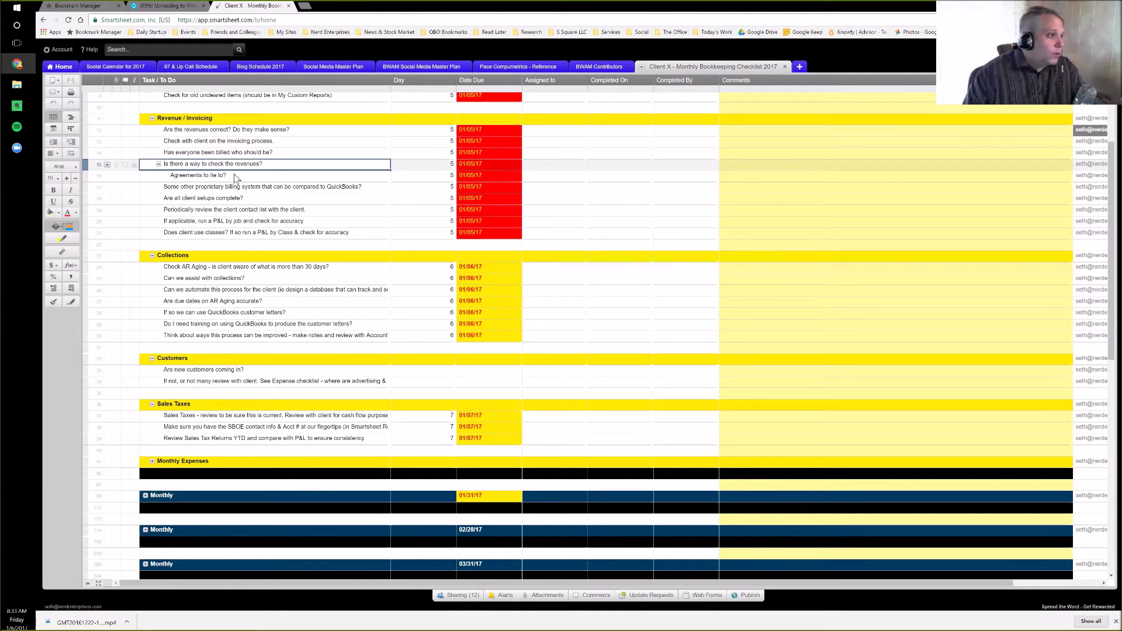
Step: Go through the "Agreements to tie to?" and proprietary billing system tasks and return to "Is there a way to check the revenues?"
{"action": "left_click", "coordinate": [236, 177]}
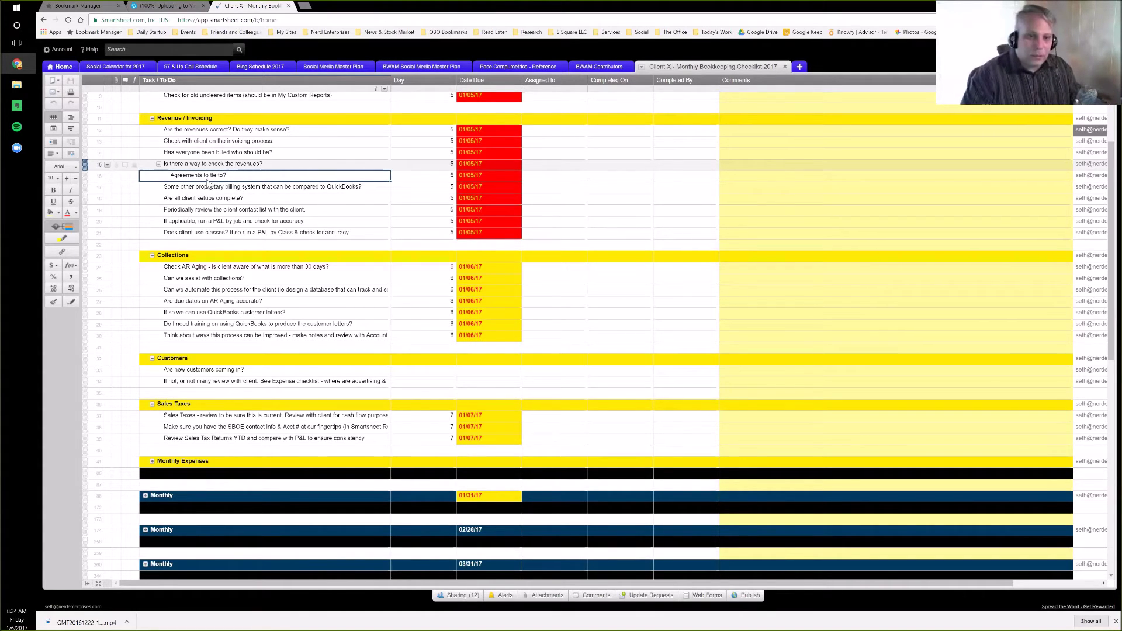
{"action": "left_click", "coordinate": [210, 186]}
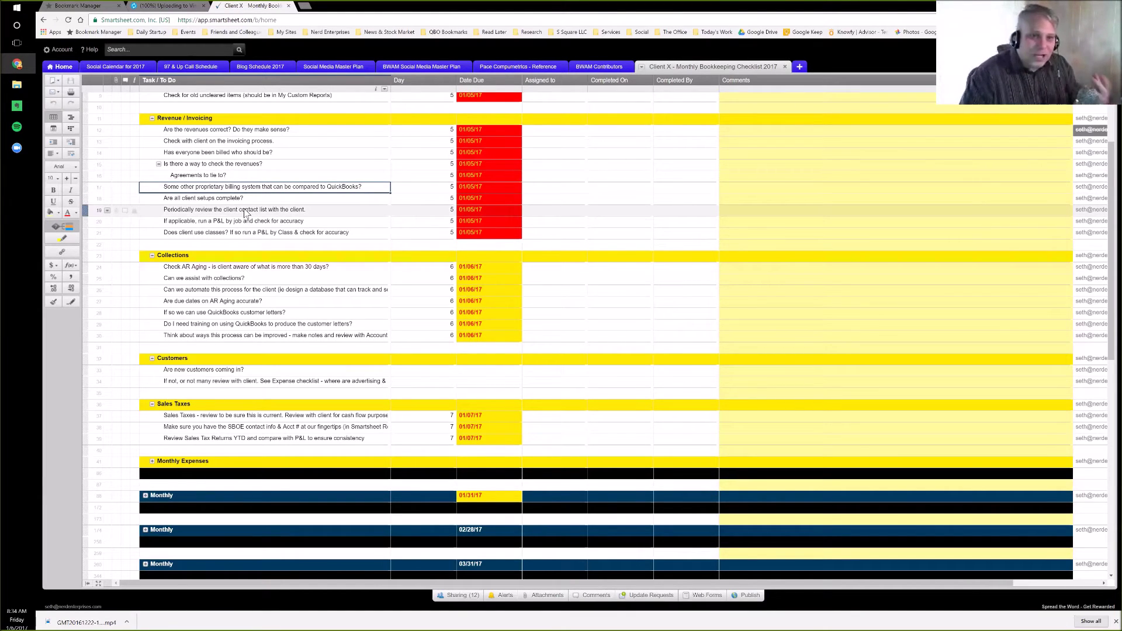
{"action": "left_click", "coordinate": [215, 164]}
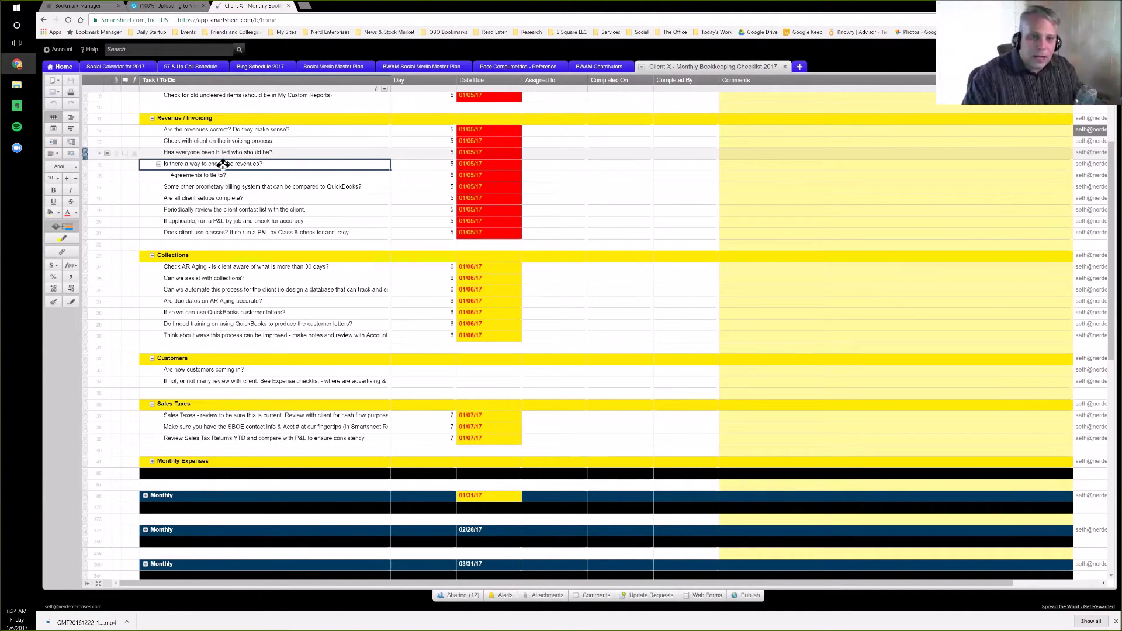
Step: View the sheet comments and the row comments of the checklist, and close the comments window
{"action": "left_click", "coordinate": [565, 168]}
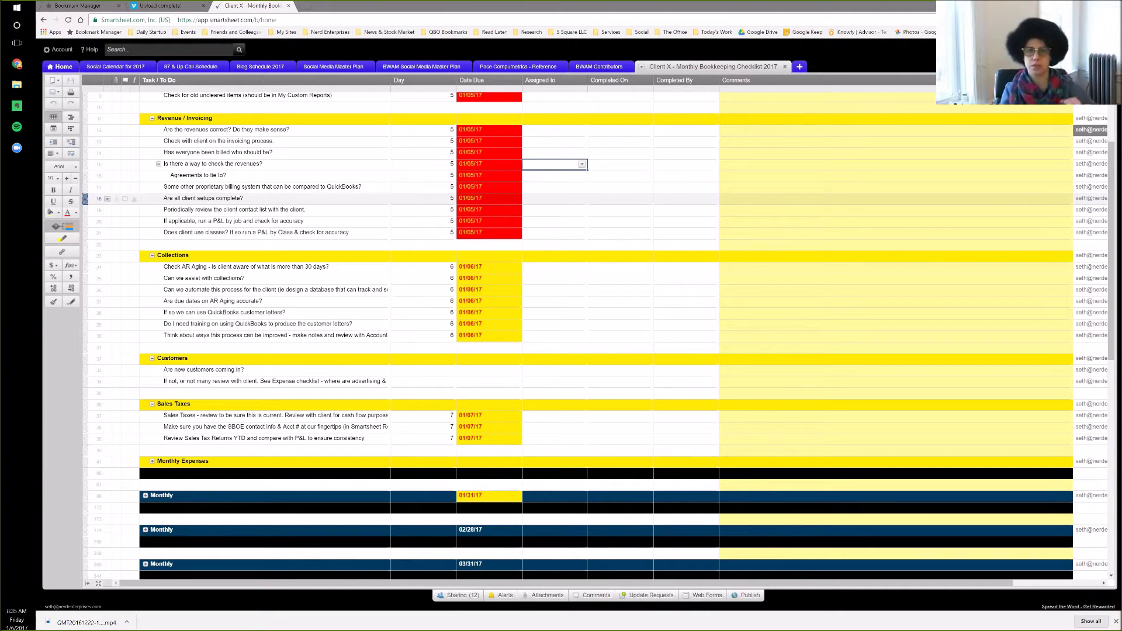
{"action": "left_click", "coordinate": [593, 597]}
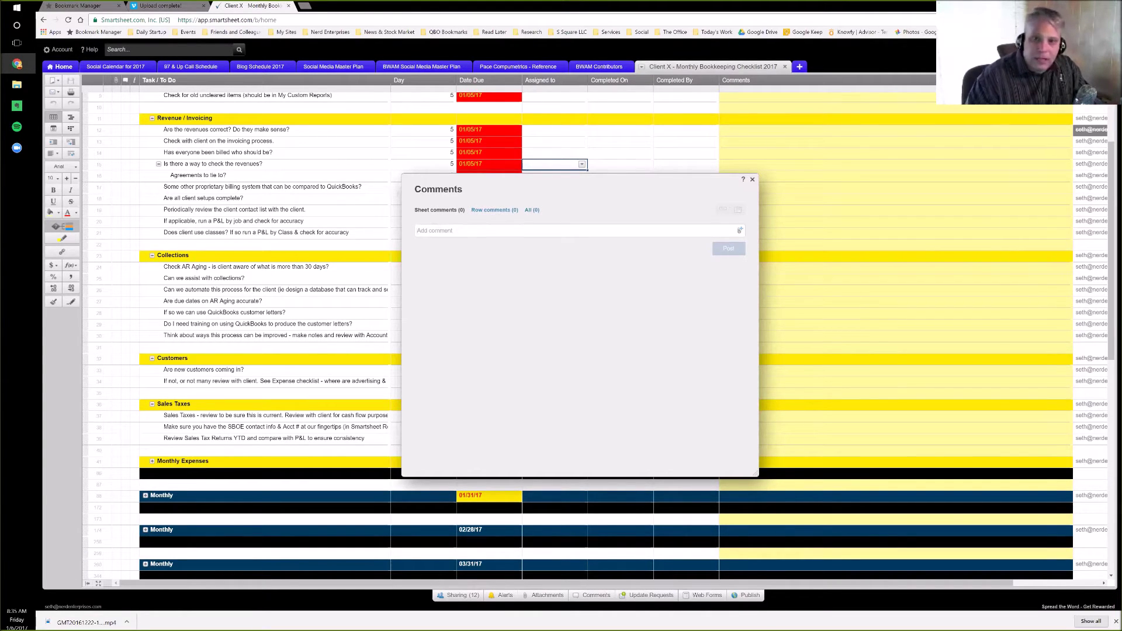
{"action": "left_click", "coordinate": [490, 211]}
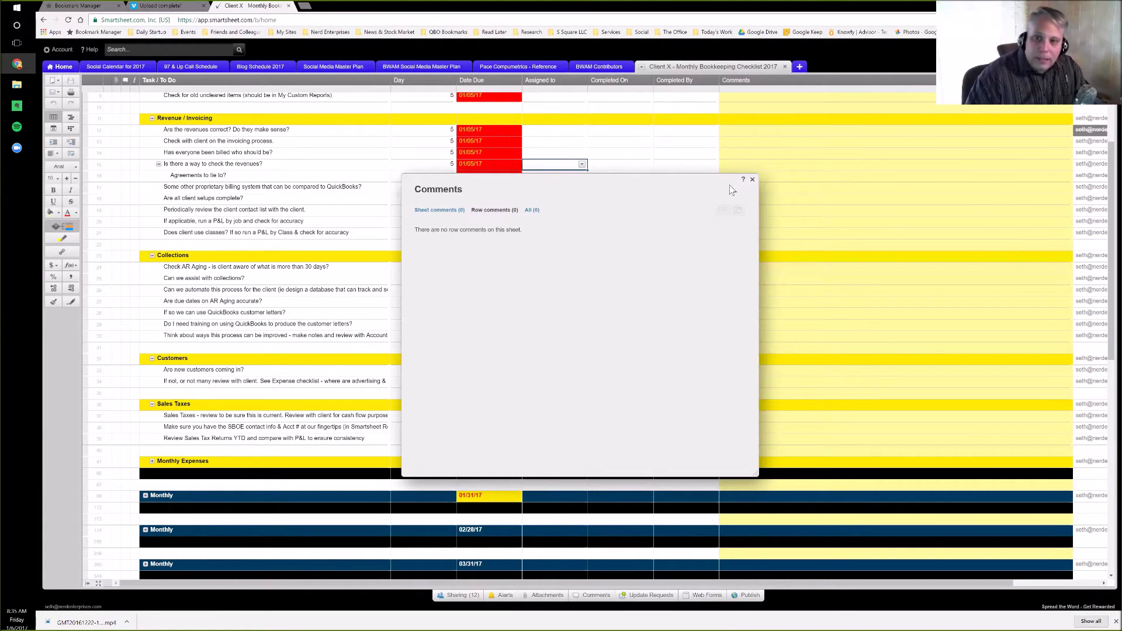
{"action": "left_click", "coordinate": [753, 180]}
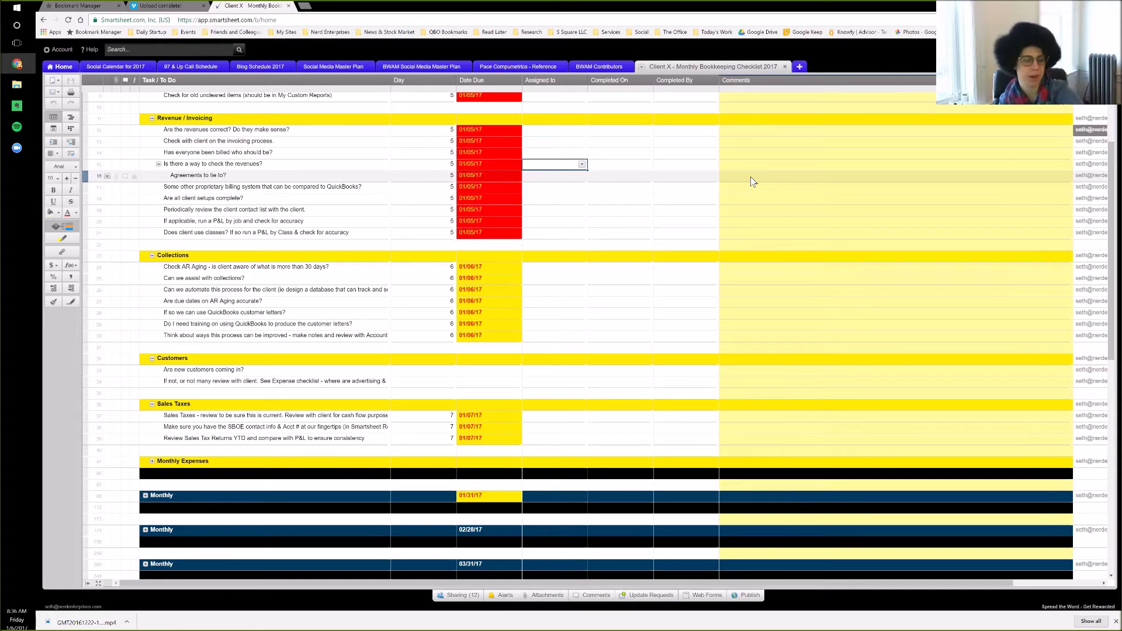
Step: Review the "Agreements to tie to?" task and view the comments window of the "Some other proprietary billing system that can be compared to QuickBooks?" row
{"action": "left_click", "coordinate": [206, 180]}
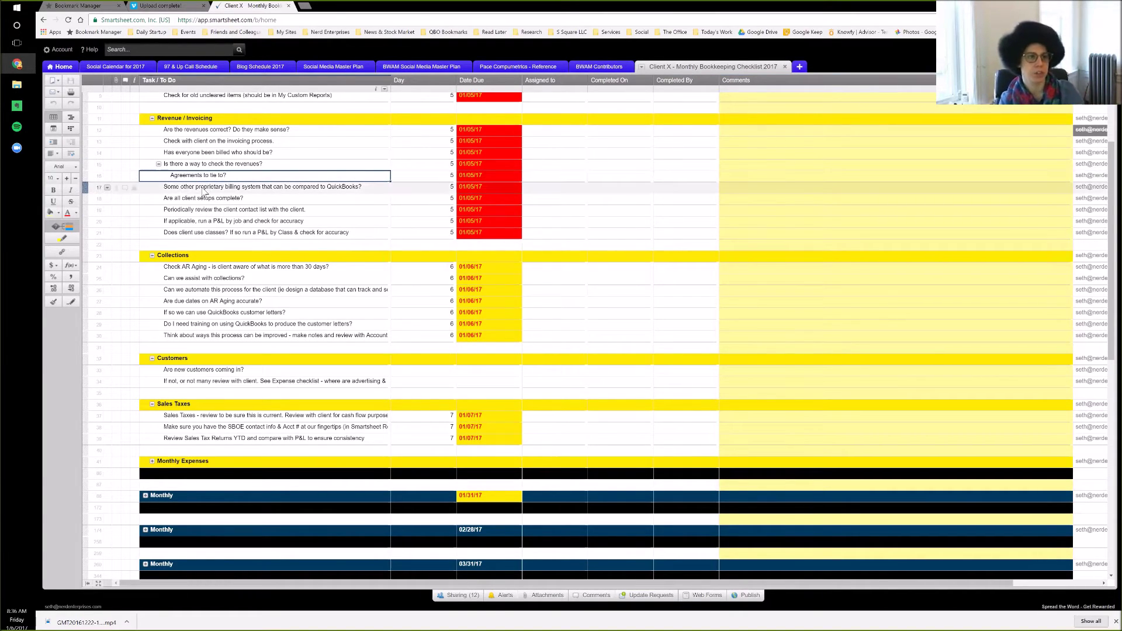
{"action": "left_click", "coordinate": [209, 191]}
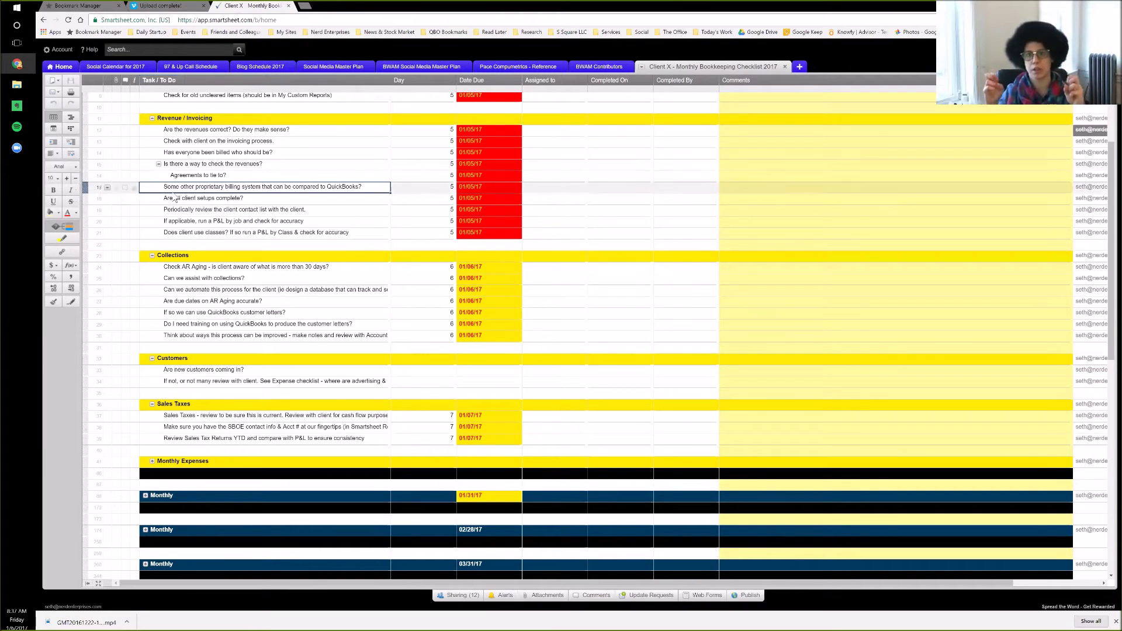
{"action": "left_click", "coordinate": [125, 188]}
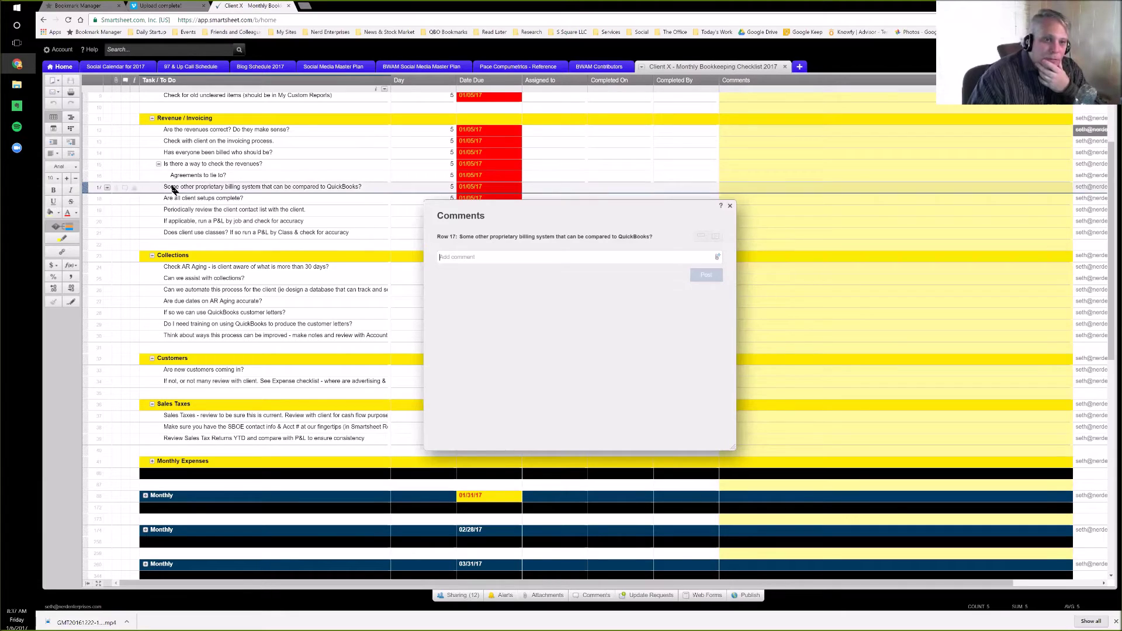
{"action": "left_click", "coordinate": [729, 206]}
{"action": "left_click", "coordinate": [175, 189]}
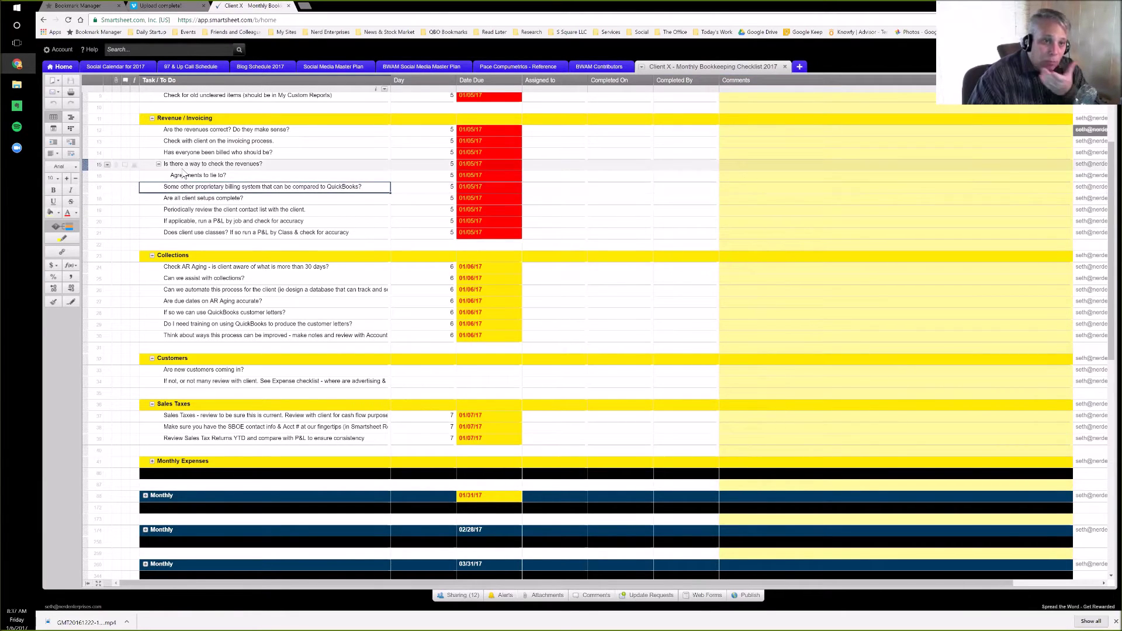
Step: View the row comments of the Revenue / Invoicing section heading, and the comments of the whole sheet
{"action": "left_click", "coordinate": [177, 120]}
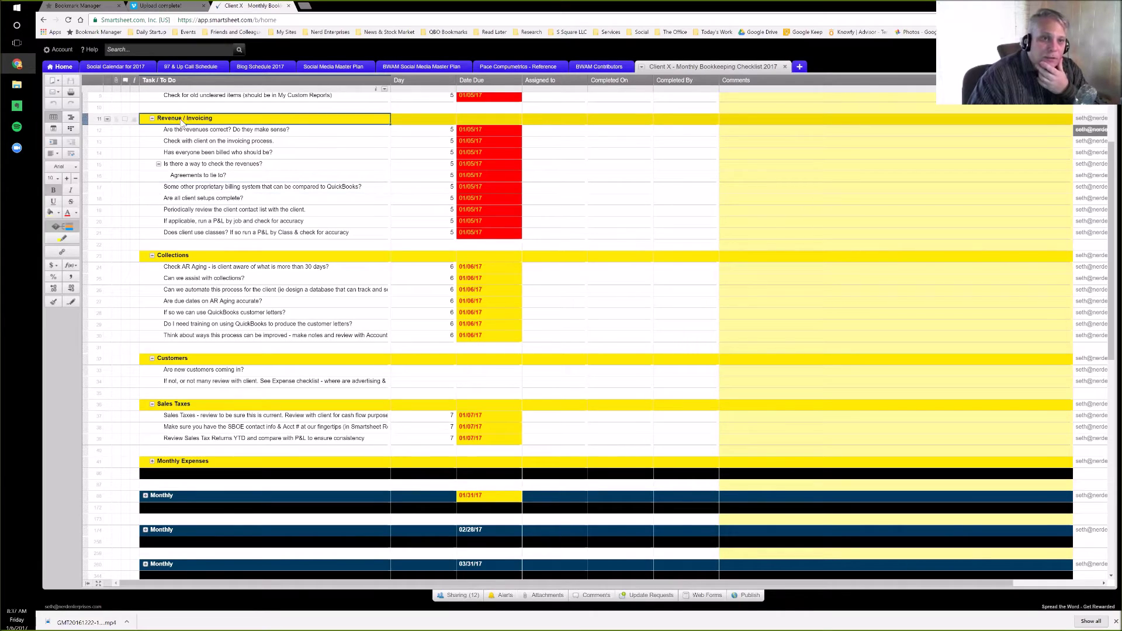
{"action": "left_click", "coordinate": [125, 120]}
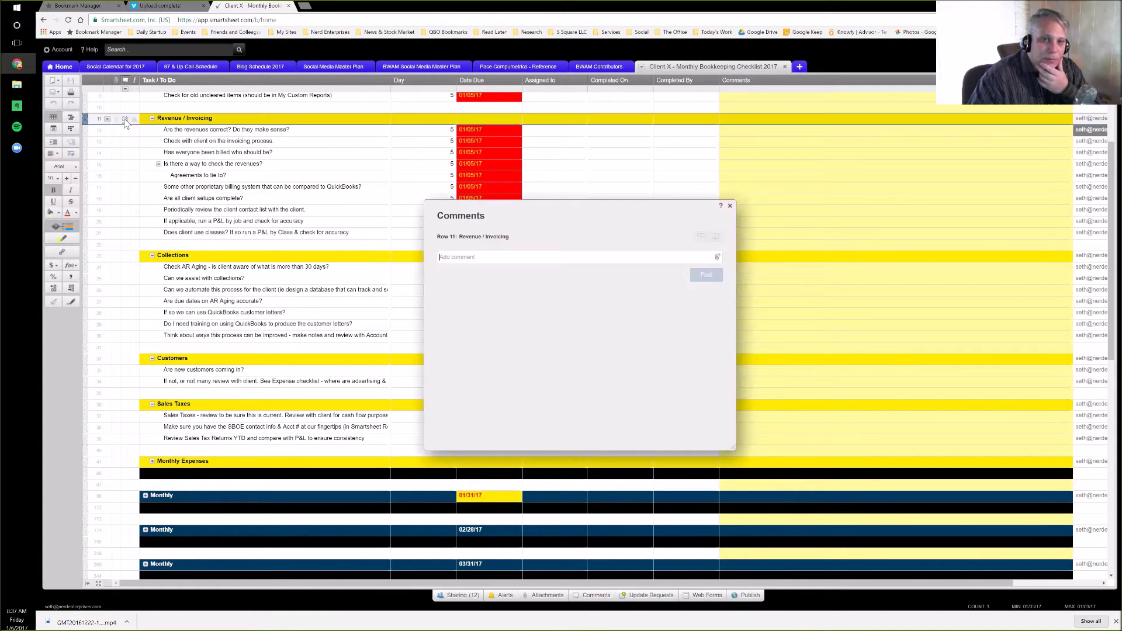
{"action": "left_click", "coordinate": [731, 206]}
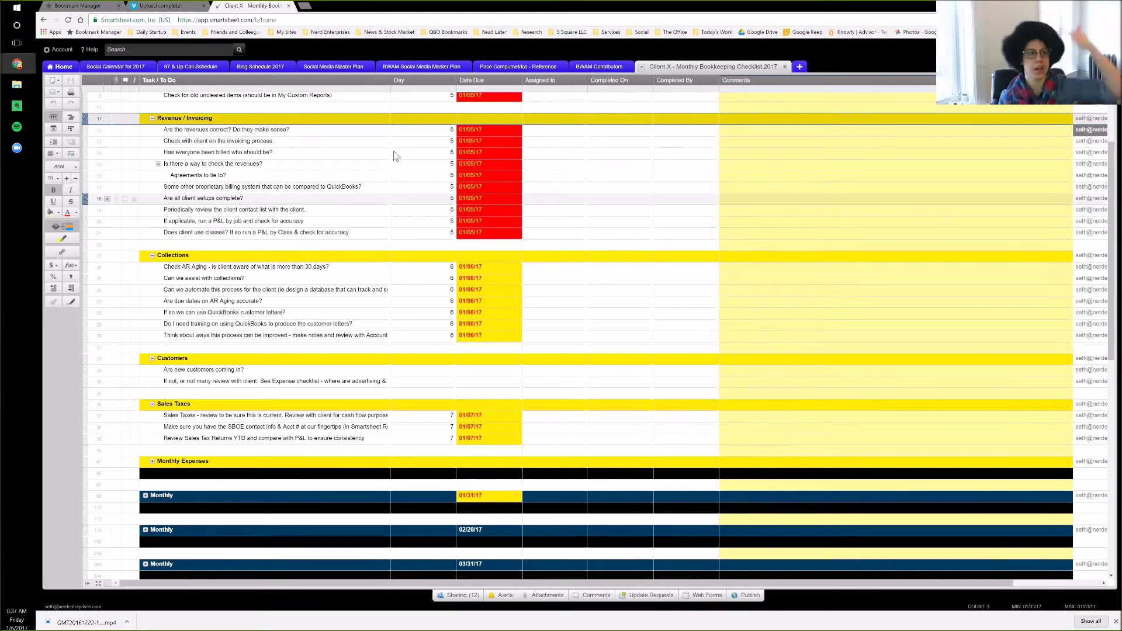
{"action": "left_click", "coordinate": [208, 122]}
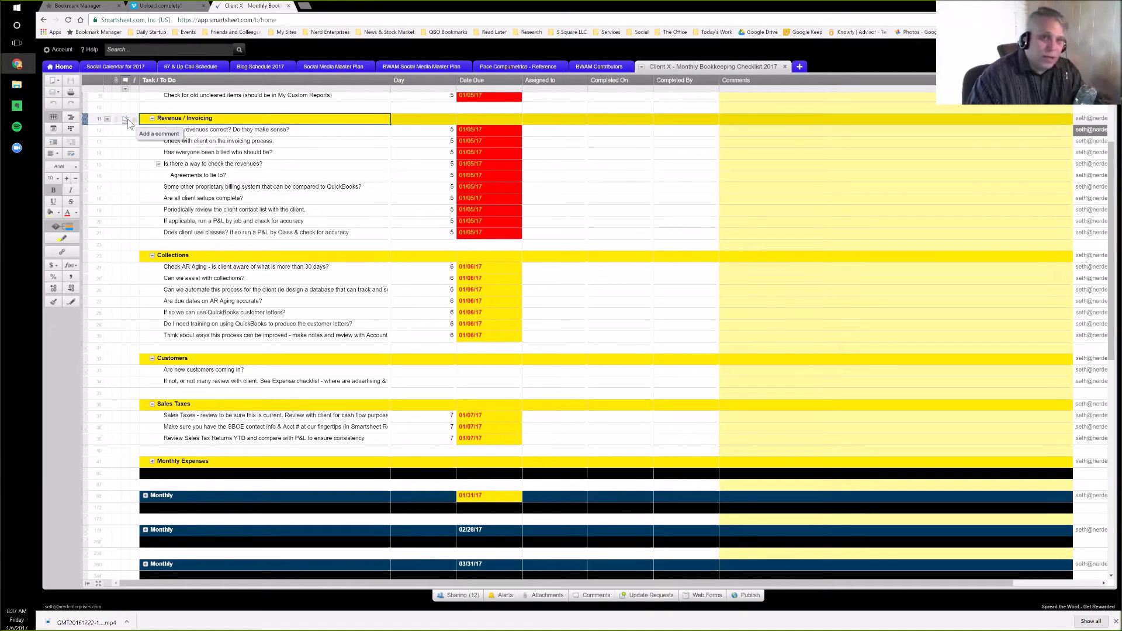
{"action": "left_click", "coordinate": [592, 595]}
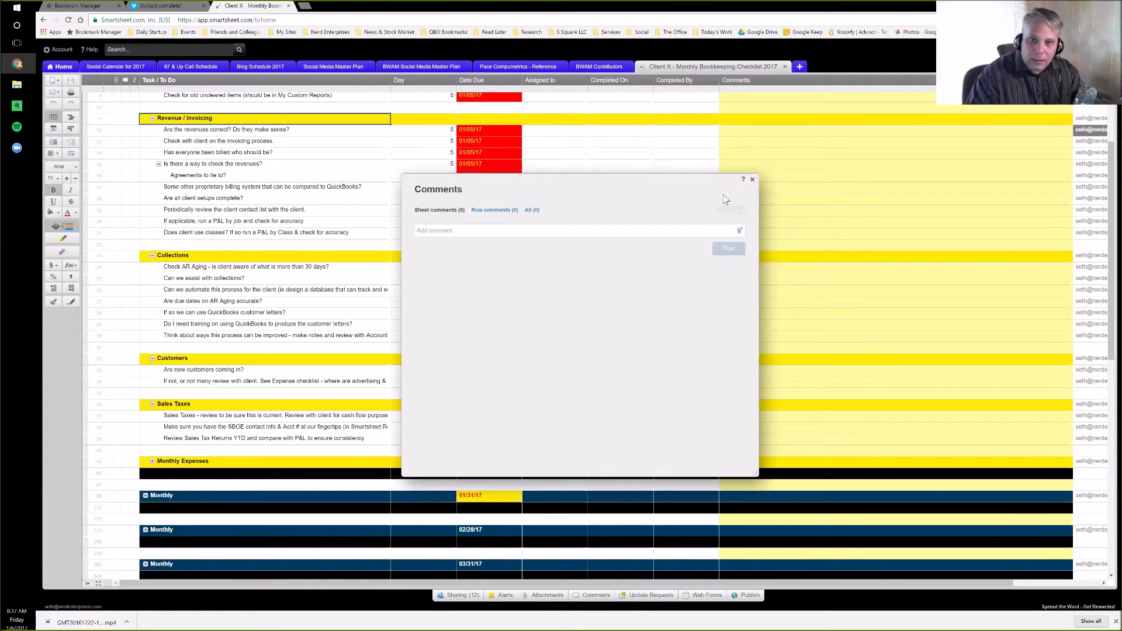
{"action": "left_click", "coordinate": [752, 180]}
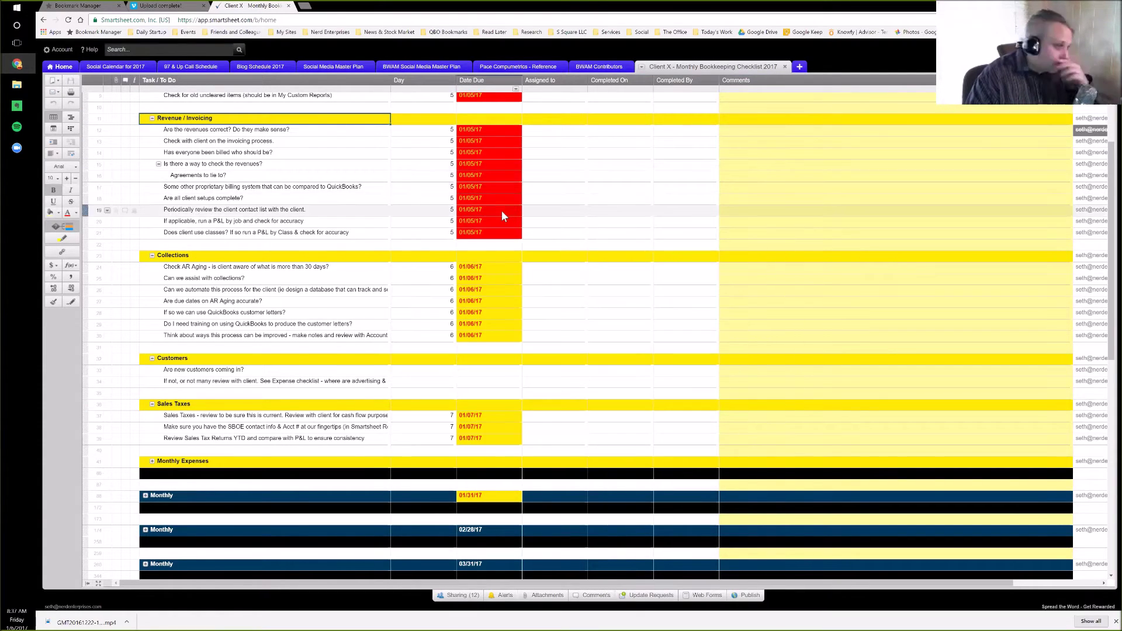
Step: Expand all rows of the Task / To Do column and return to the Revenue / Invoicing heading
{"action": "right_click", "coordinate": [196, 85]}
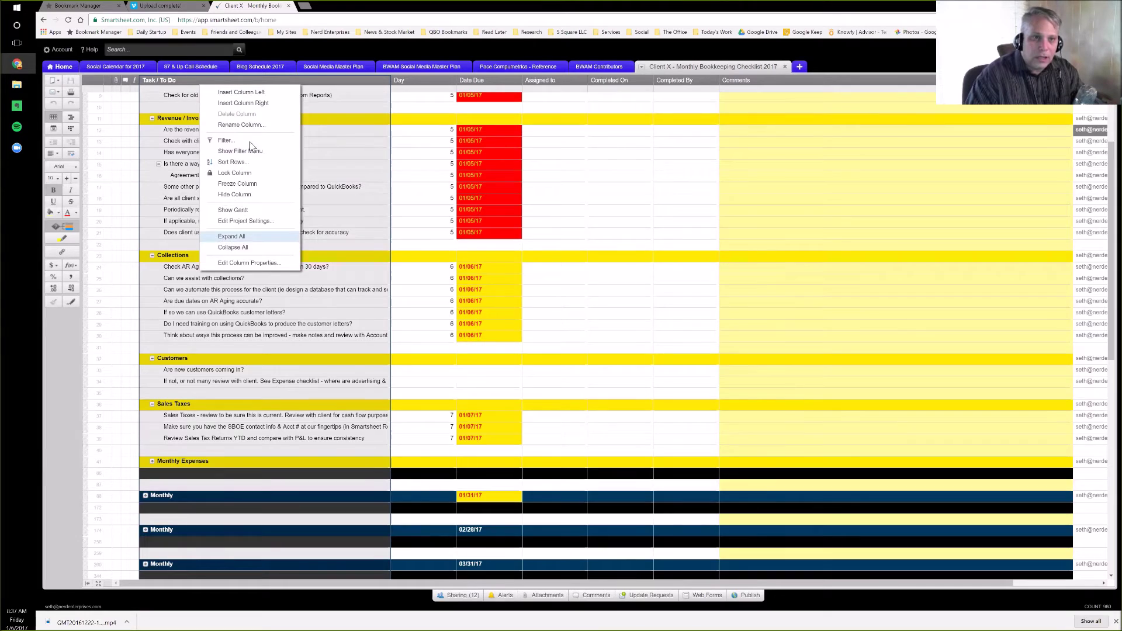
{"action": "left_click", "coordinate": [232, 236]}
{"action": "left_click", "coordinate": [167, 118]}
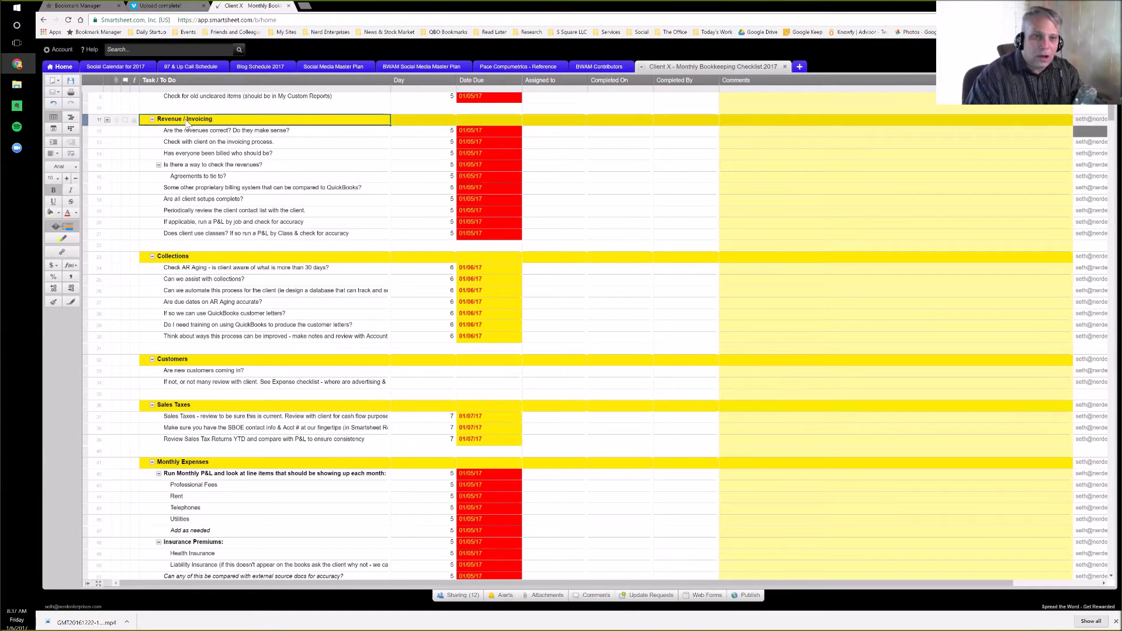
Step: Apply a new filter showing rows where Task / To Do is not equal to Revenue, and check the filtered checklist
{"action": "left_click", "coordinate": [384, 89]}
{"action": "left_click", "coordinate": [441, 230]}
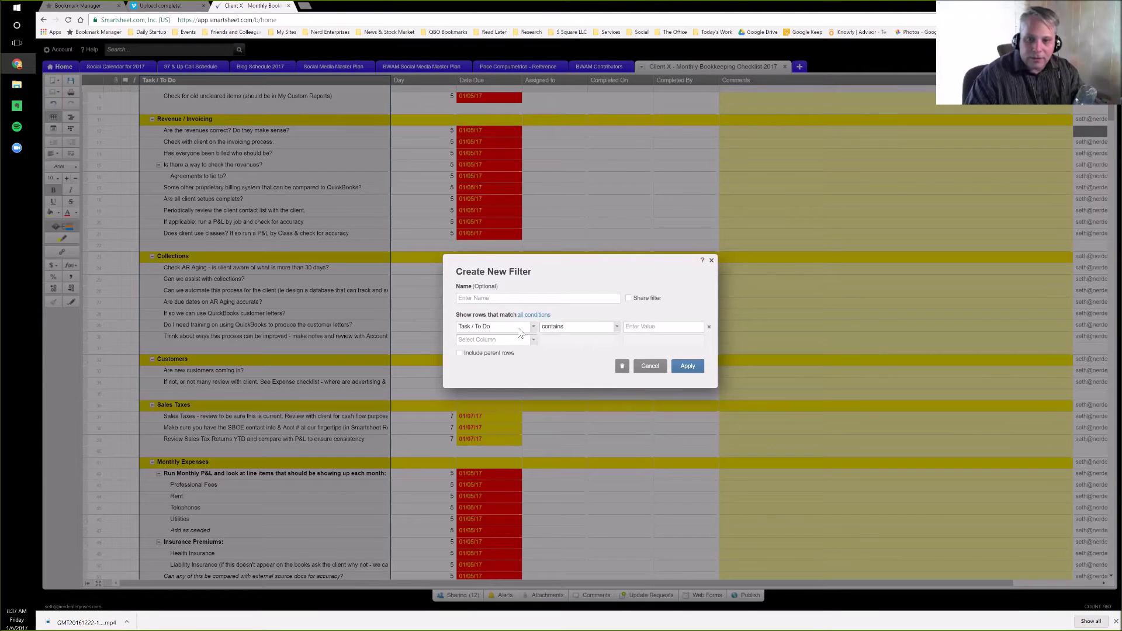
{"action": "left_click", "coordinate": [619, 327]}
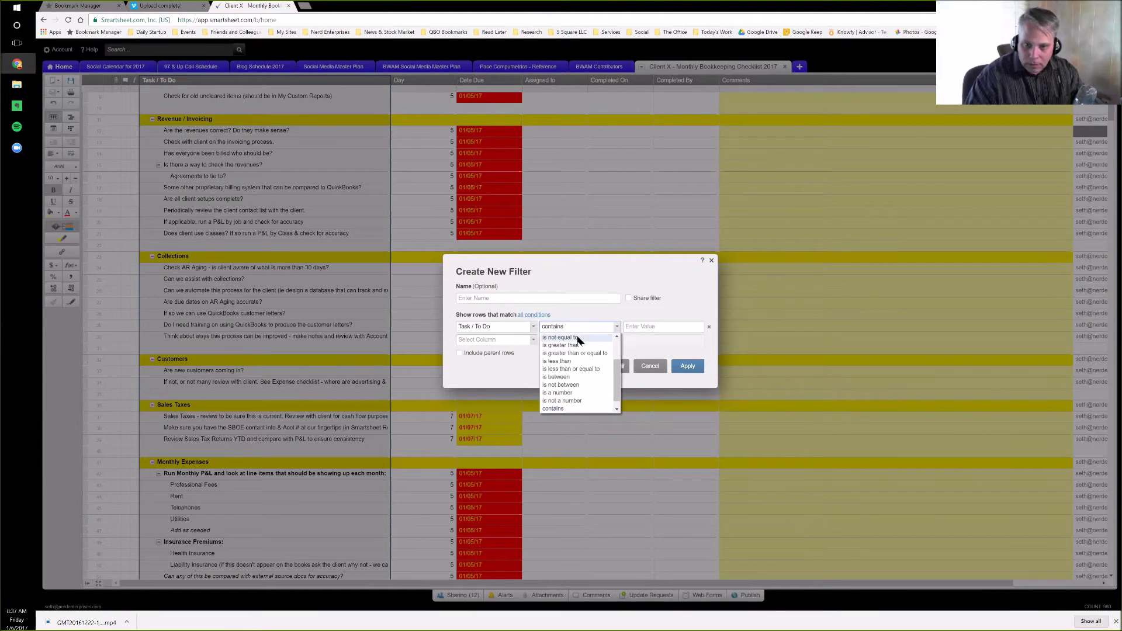
{"action": "left_click", "coordinate": [582, 350]}
{"action": "type", "text": "Revenue"}
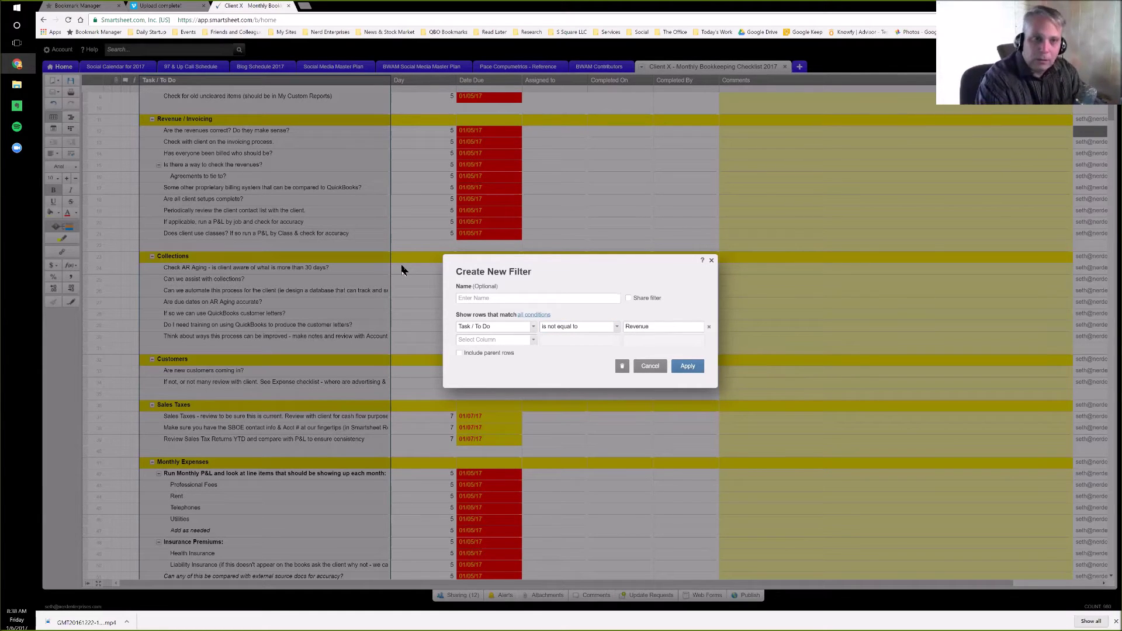
{"action": "left_click", "coordinate": [688, 366]}
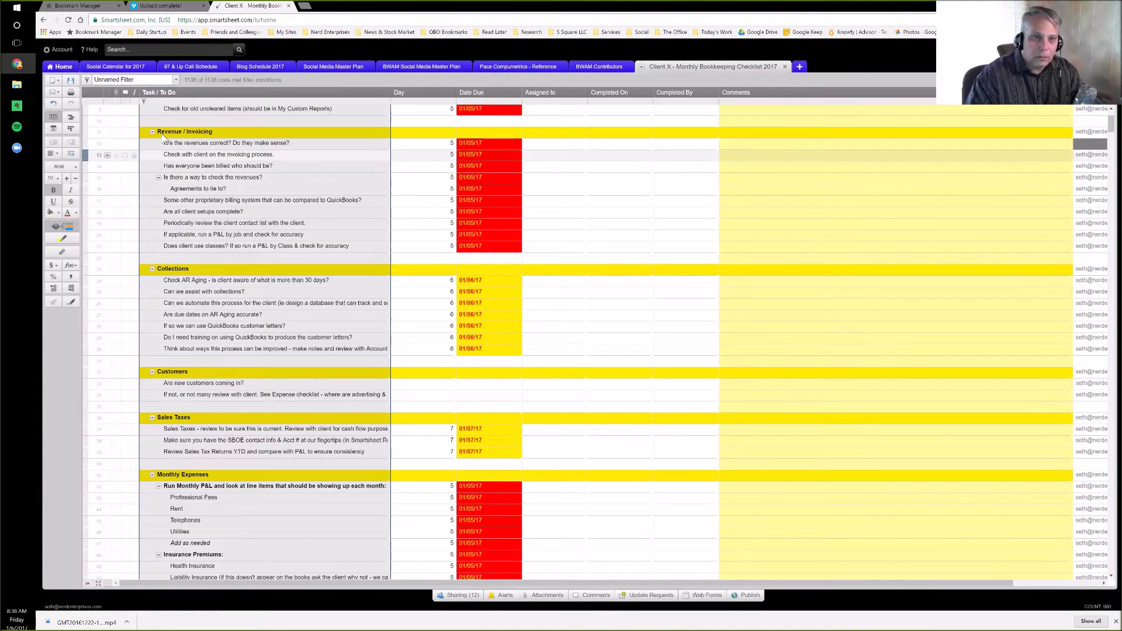
{"action": "left_click", "coordinate": [246, 131]}
{"action": "scroll", "coordinate": [246, 228], "scroll_direction": "up", "scroll_amount": 3}
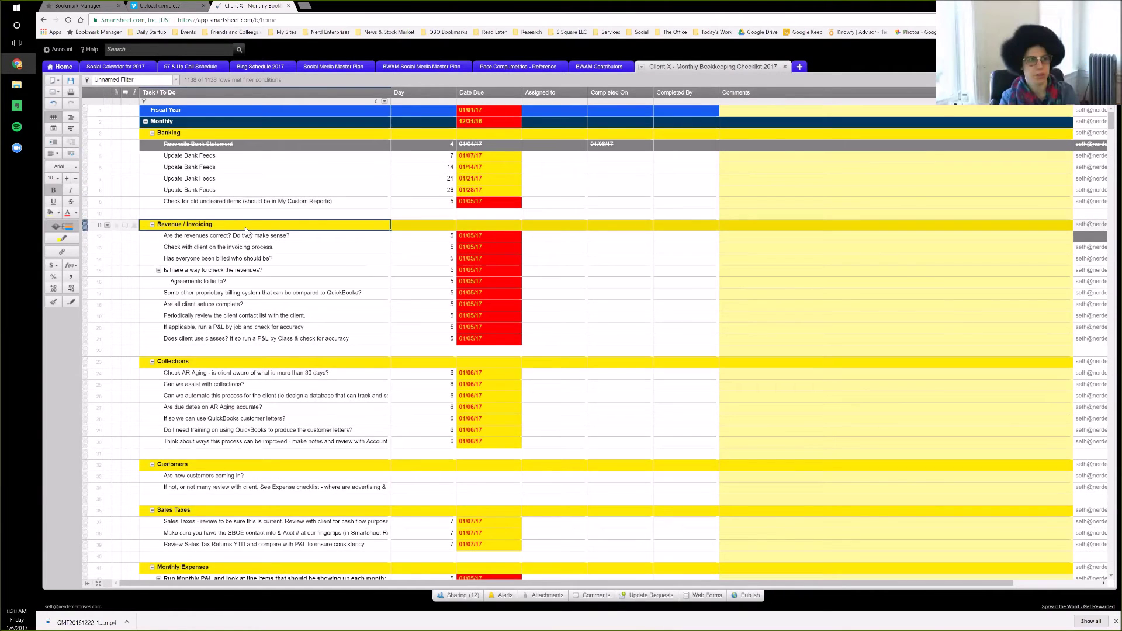
Step: Open the current filter for editing and change its Task / To Do condition to "is equal to"
{"action": "left_click", "coordinate": [176, 80]}
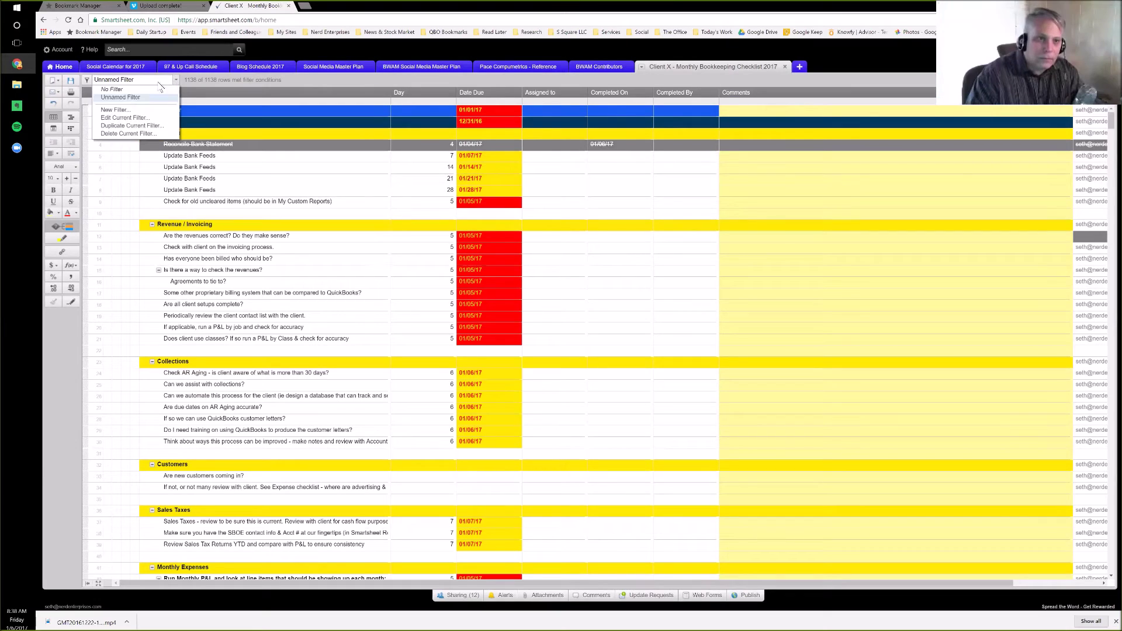
{"action": "left_click", "coordinate": [121, 118]}
{"action": "left_click", "coordinate": [617, 328]}
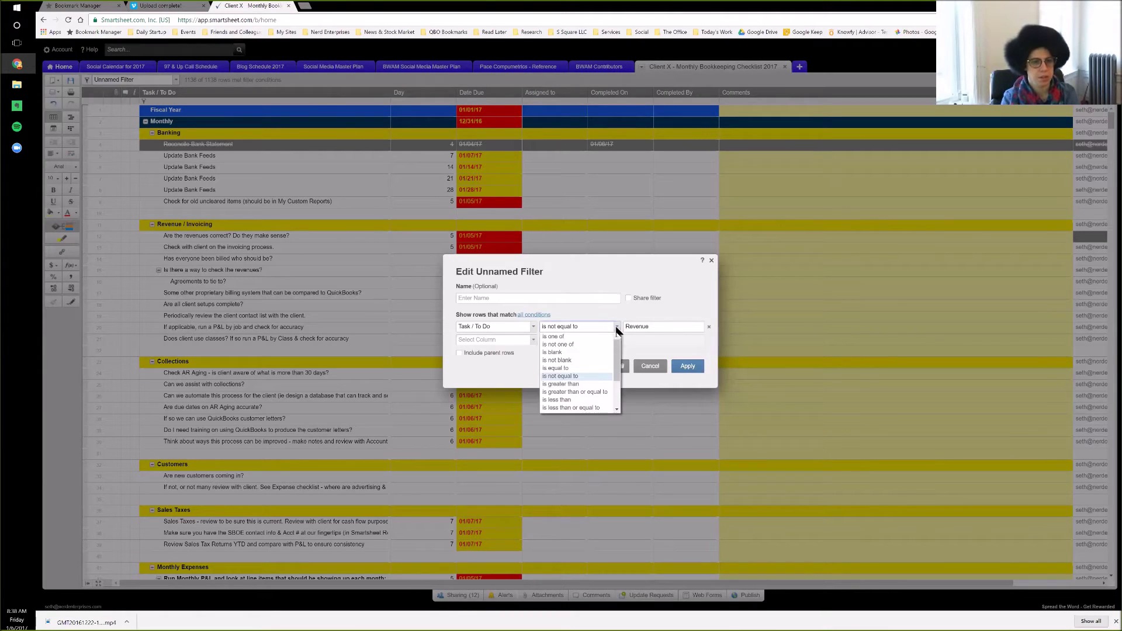
{"action": "left_click", "coordinate": [560, 368]}
{"action": "left_click", "coordinate": [693, 367]}
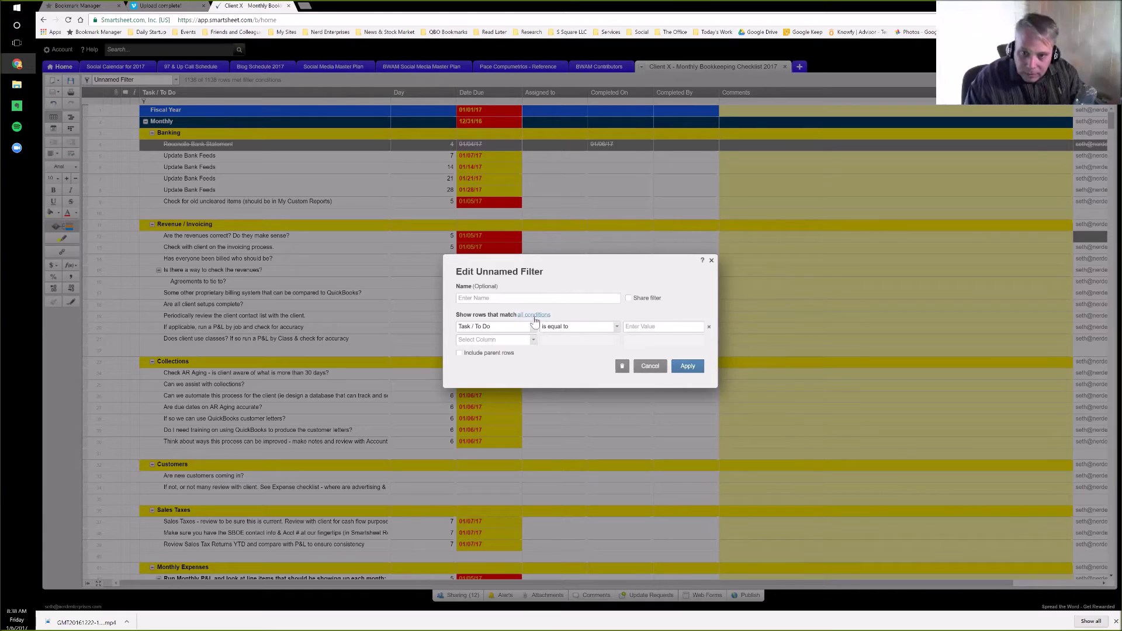
Step: Change the filter's Task / To Do condition to "is one of" with the value Revenue / Invoicing, and apply it
{"action": "left_click", "coordinate": [617, 327]}
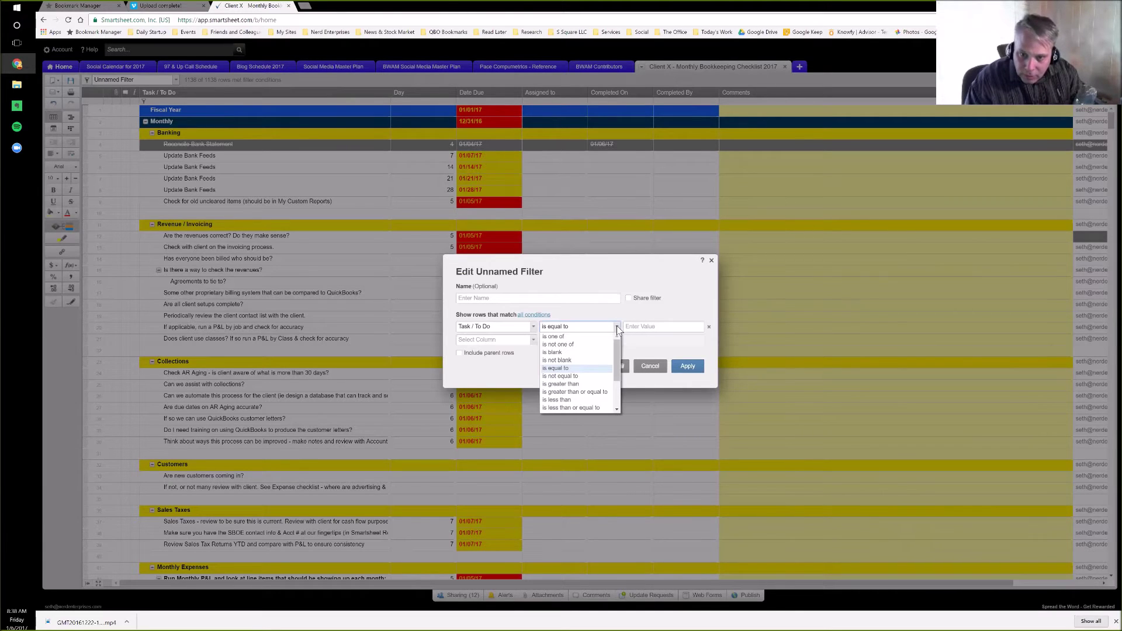
{"action": "left_click", "coordinate": [558, 336]}
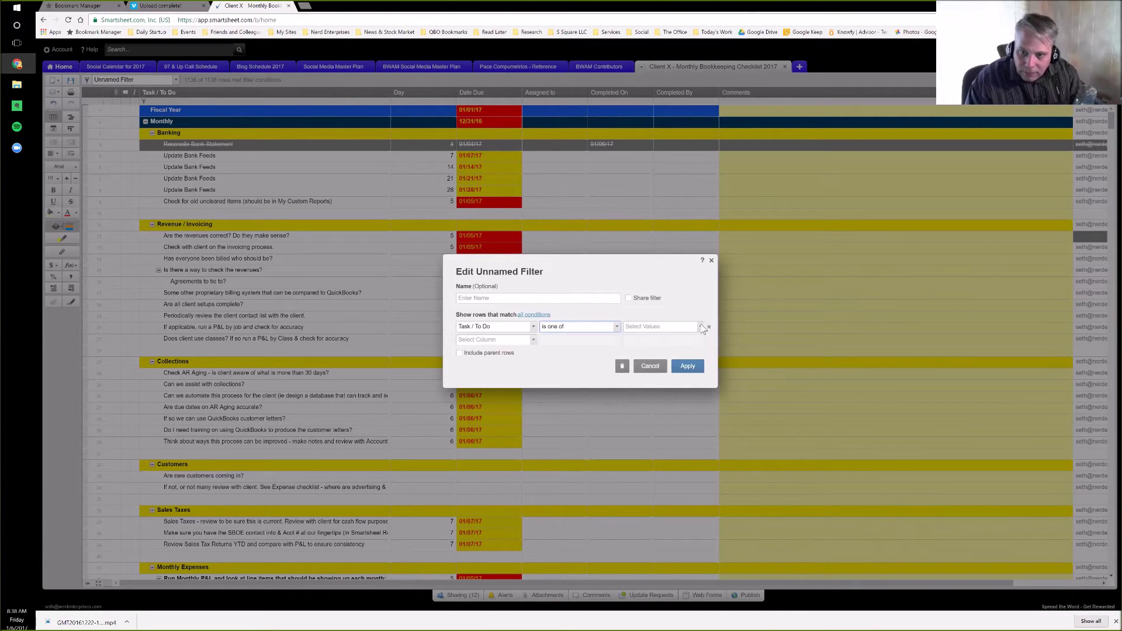
{"action": "left_click", "coordinate": [700, 327]}
{"action": "scroll", "coordinate": [696, 363], "scroll_direction": "down", "scroll_amount": 5}
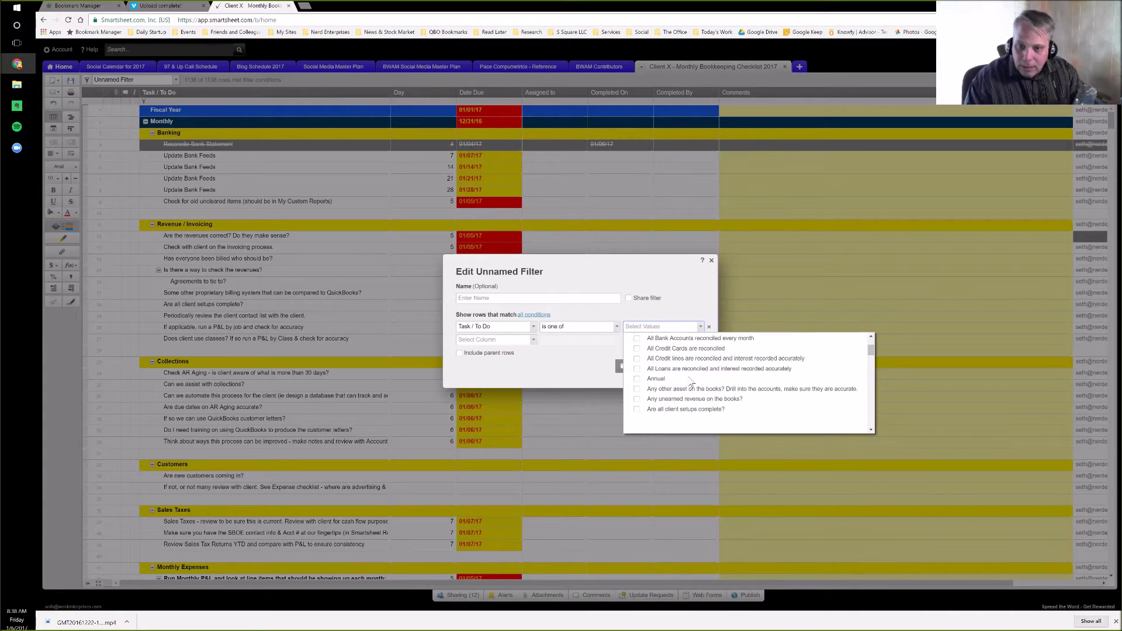
{"action": "scroll", "coordinate": [691, 383], "scroll_direction": "up", "scroll_amount": 3}
{"action": "scroll", "coordinate": [689, 384], "scroll_direction": "down", "scroll_amount": 2}
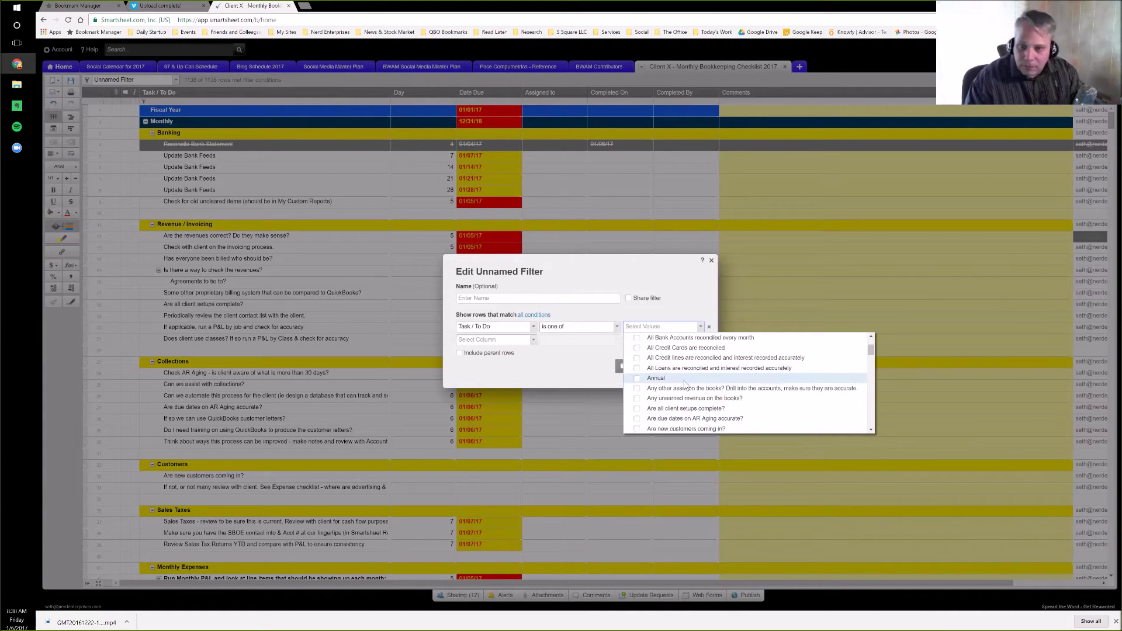
{"action": "scroll", "coordinate": [660, 377], "scroll_direction": "down", "scroll_amount": 8}
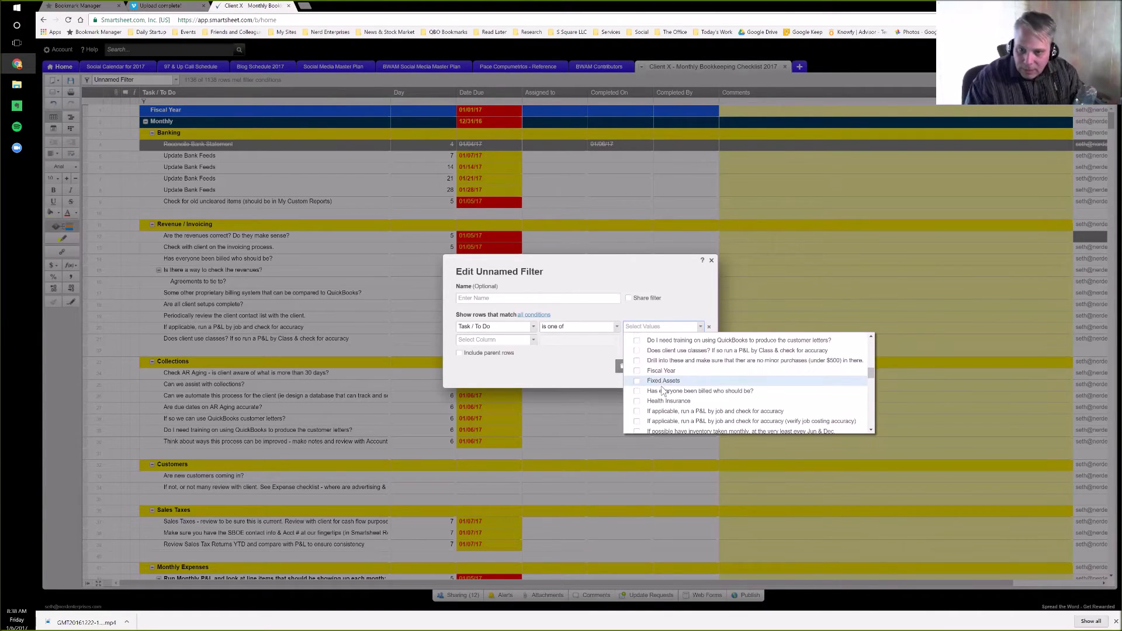
{"action": "scroll", "coordinate": [657, 382], "scroll_direction": "down", "scroll_amount": 10}
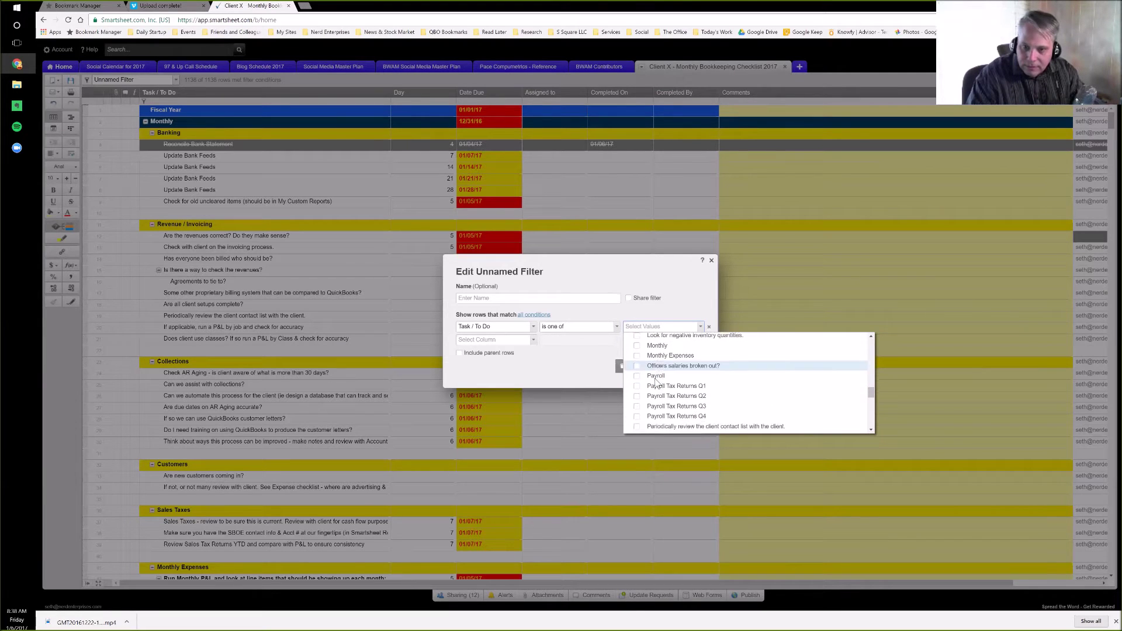
{"action": "scroll", "coordinate": [657, 385], "scroll_direction": "up", "scroll_amount": 2}
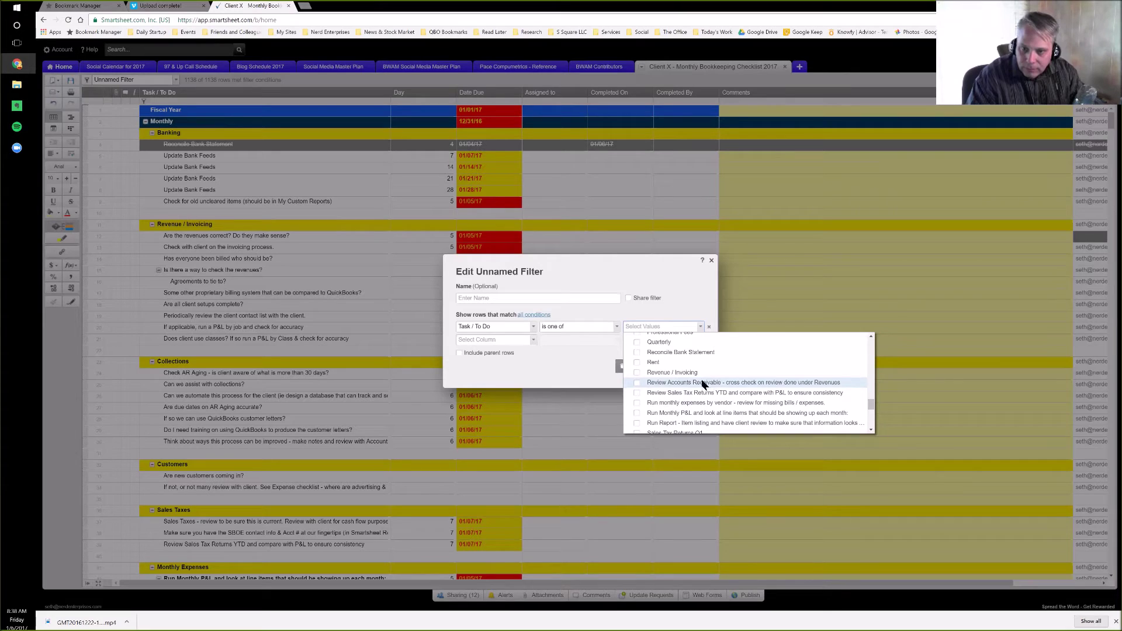
{"action": "left_click", "coordinate": [636, 373]}
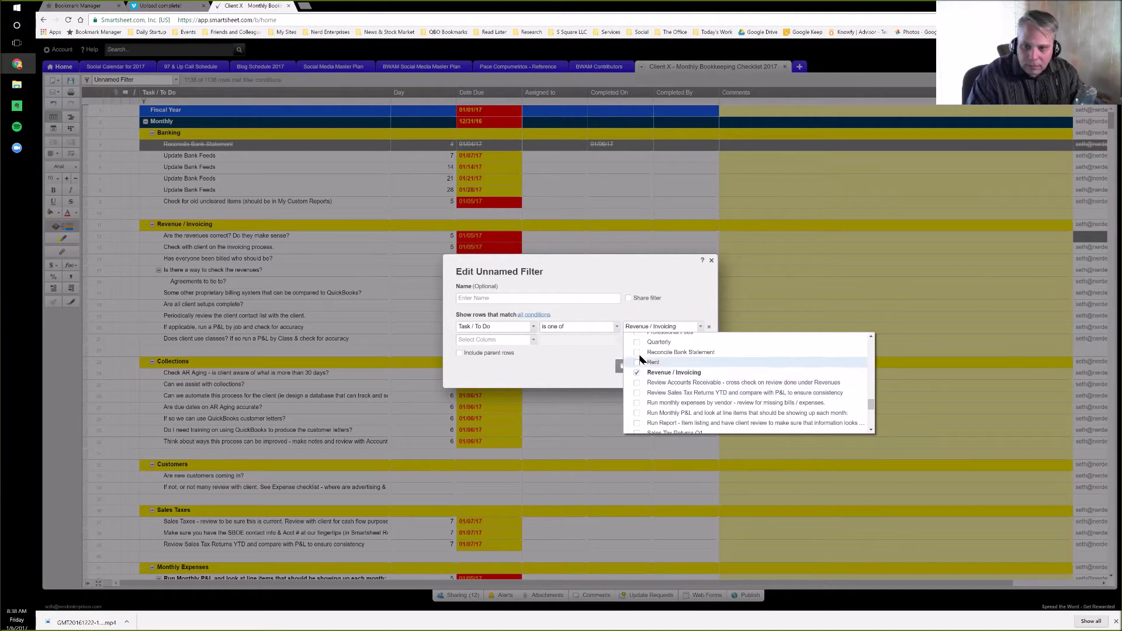
{"action": "left_click", "coordinate": [678, 313]}
{"action": "left_click", "coordinate": [687, 367]}
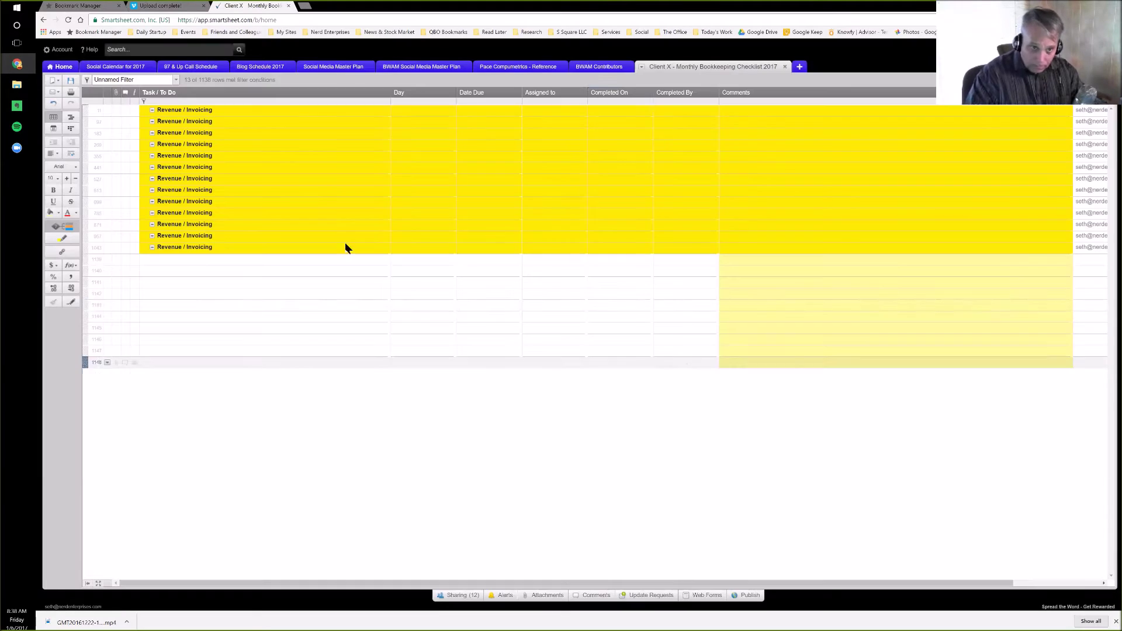
{"action": "left_click", "coordinate": [217, 110]}
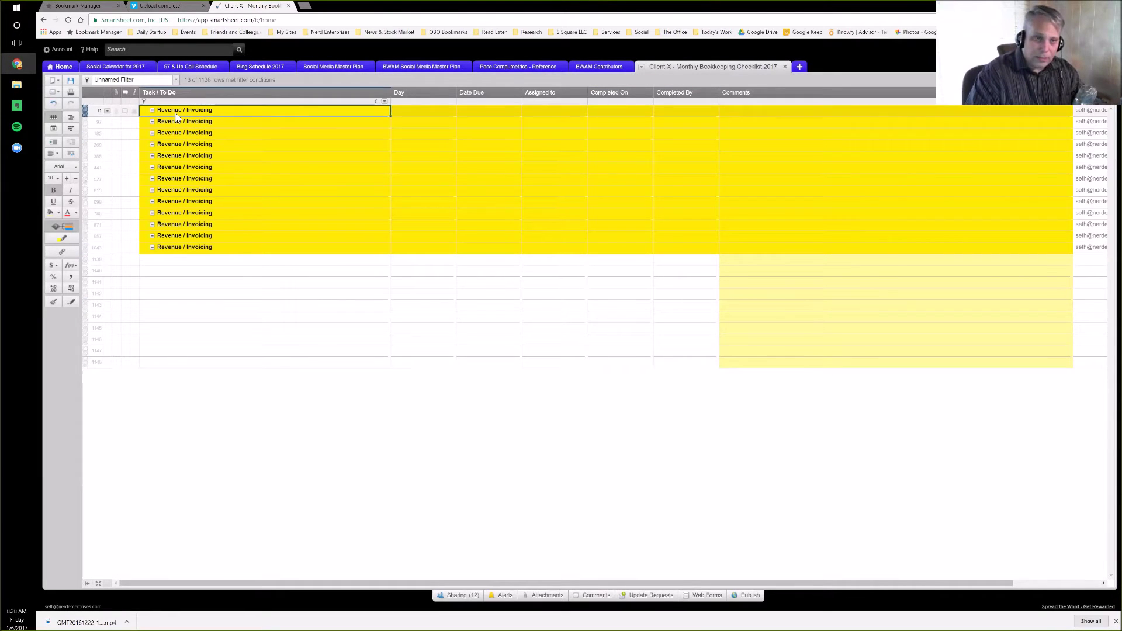
Step: Open the current filter for editing and name it Revenue Testing Log
{"action": "left_click", "coordinate": [177, 80]}
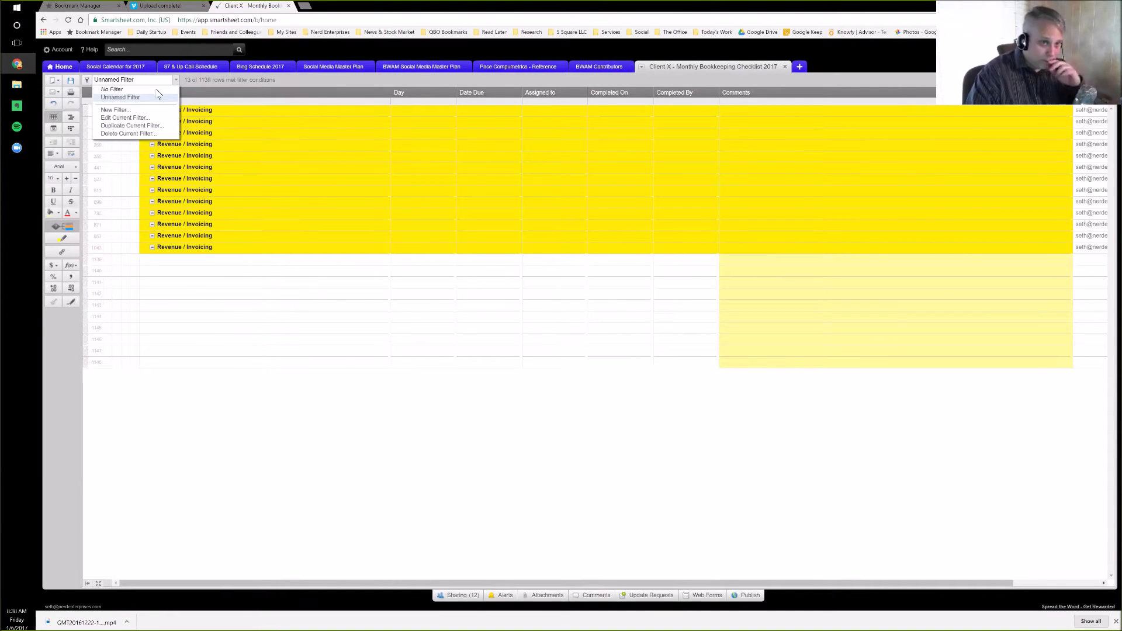
{"action": "left_click", "coordinate": [121, 118]}
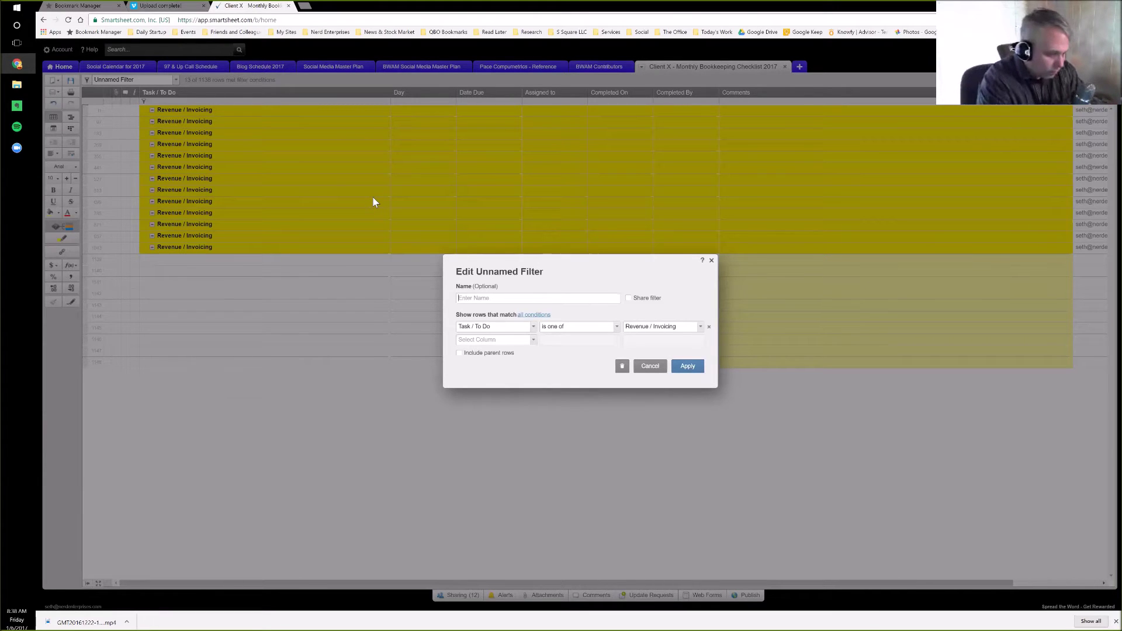
{"action": "type", "text": "Revenue "}
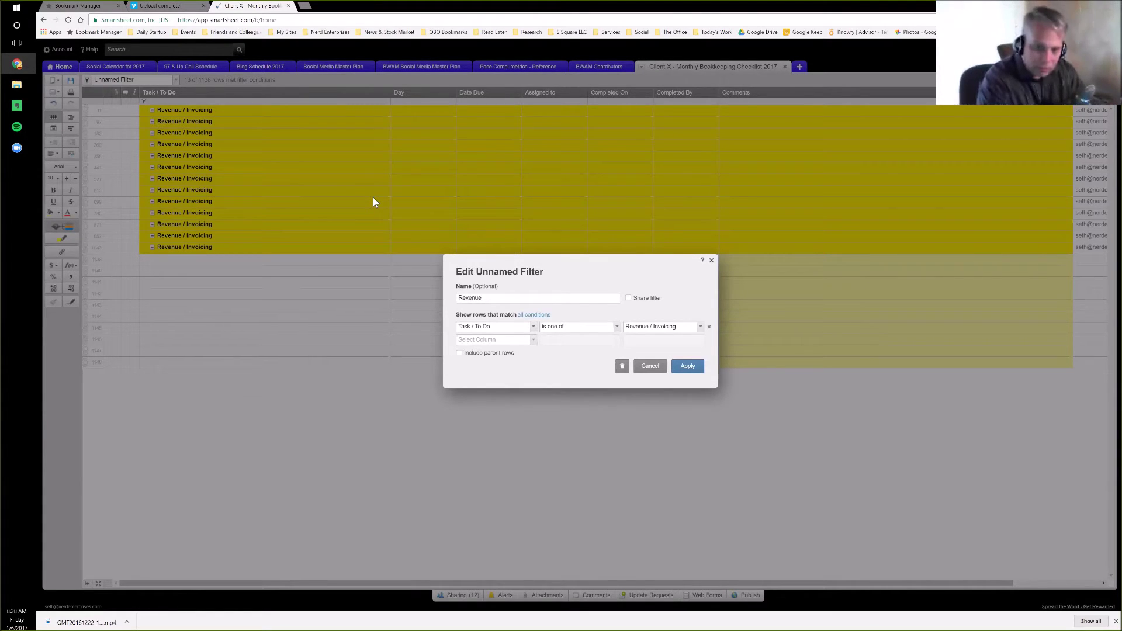
{"action": "type", "text": "Testing Log"}
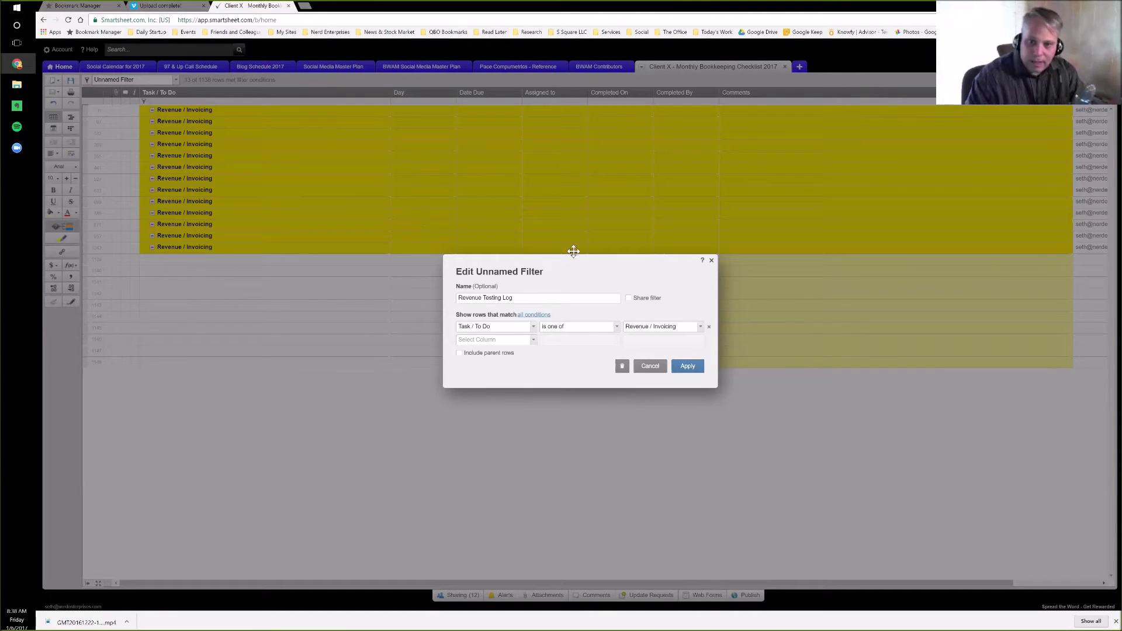
Step: Replace the filter's condition with Task / To Do contains Revenue, and apply the filter
{"action": "left_click", "coordinate": [700, 327]}
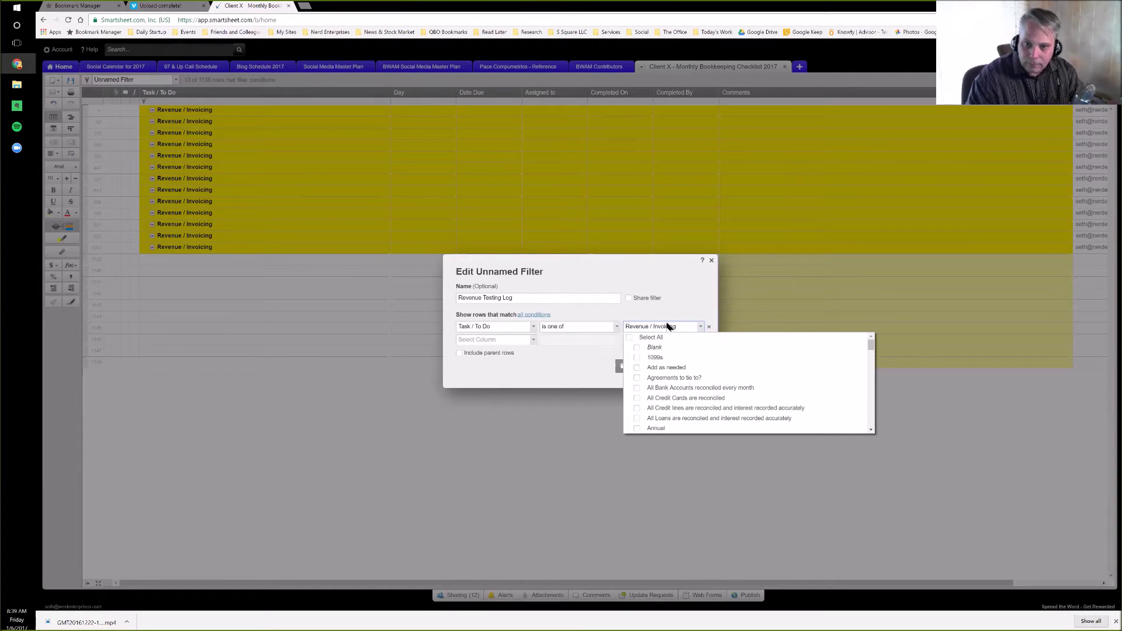
{"action": "left_click", "coordinate": [710, 329]}
{"action": "left_click", "coordinate": [685, 353]}
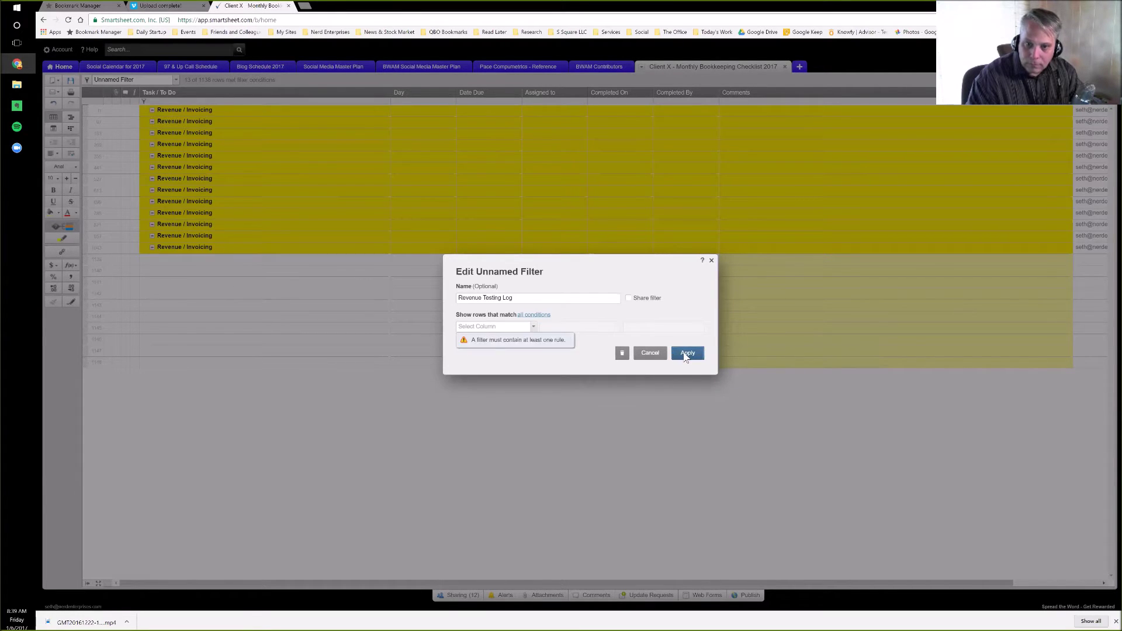
{"action": "left_click", "coordinate": [509, 327]}
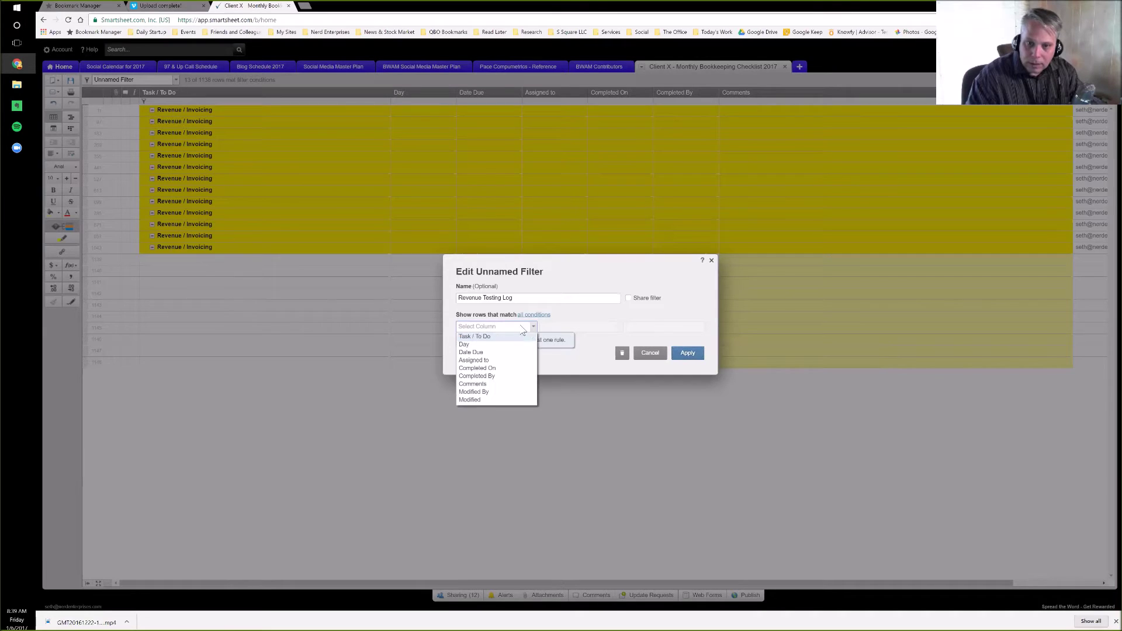
{"action": "left_click", "coordinate": [476, 337]}
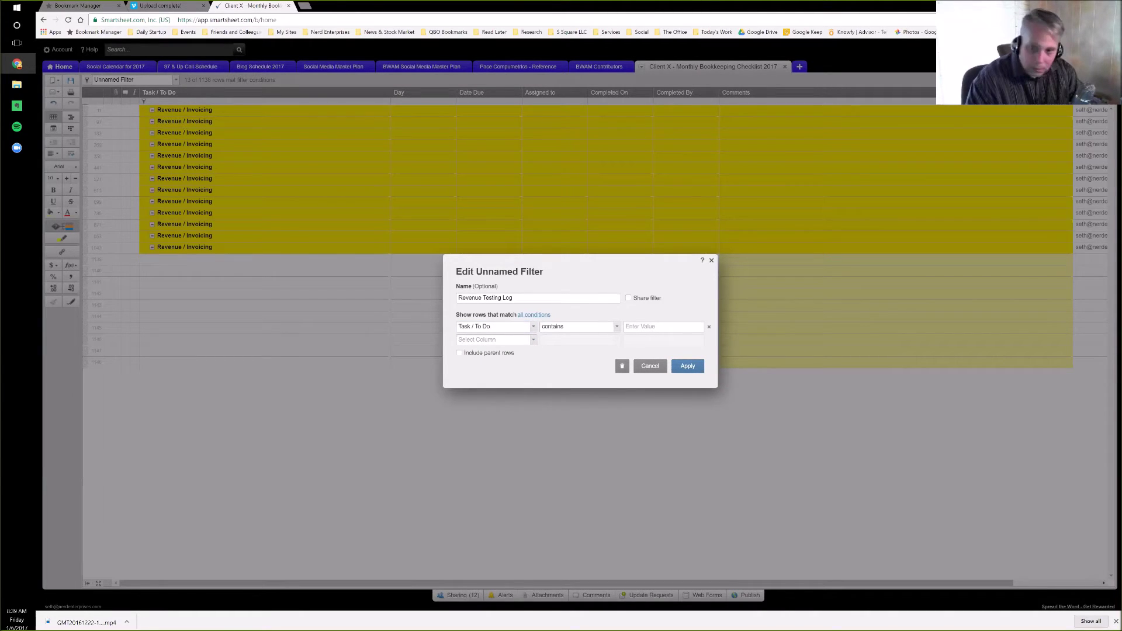
{"action": "type", "text": "Reve"}
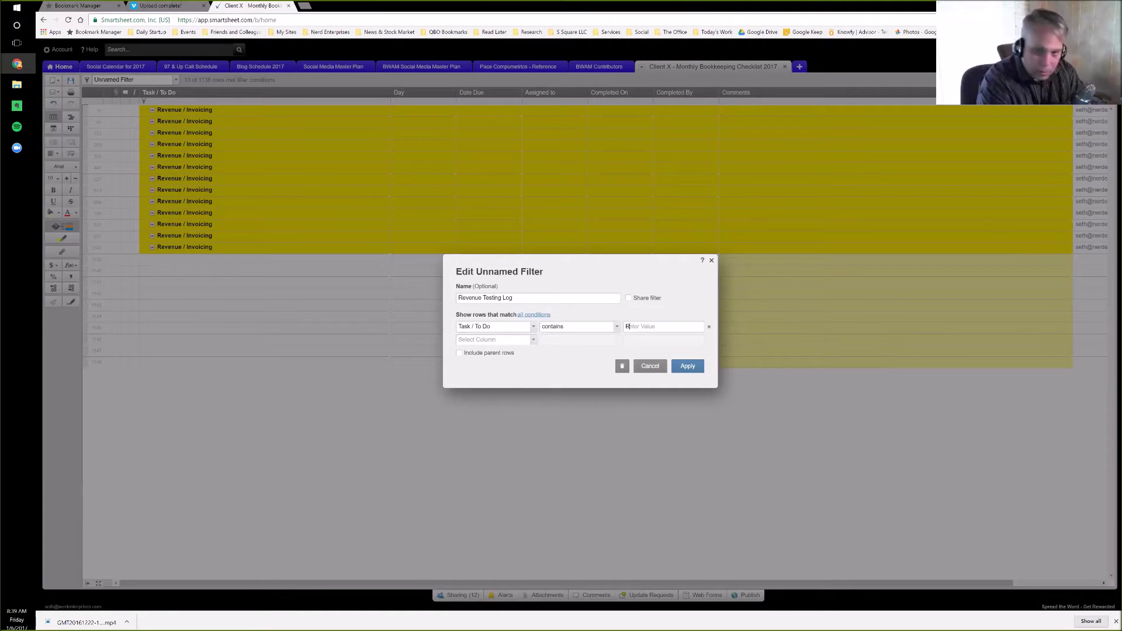
{"action": "type", "text": "nue"}
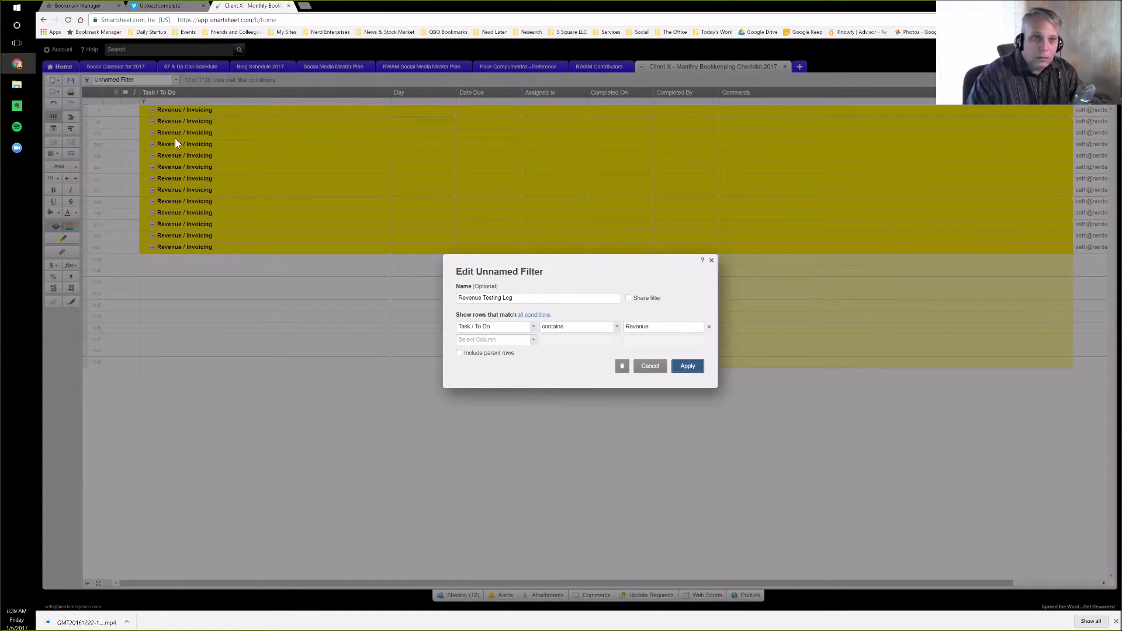
{"action": "key", "text": "Return"}
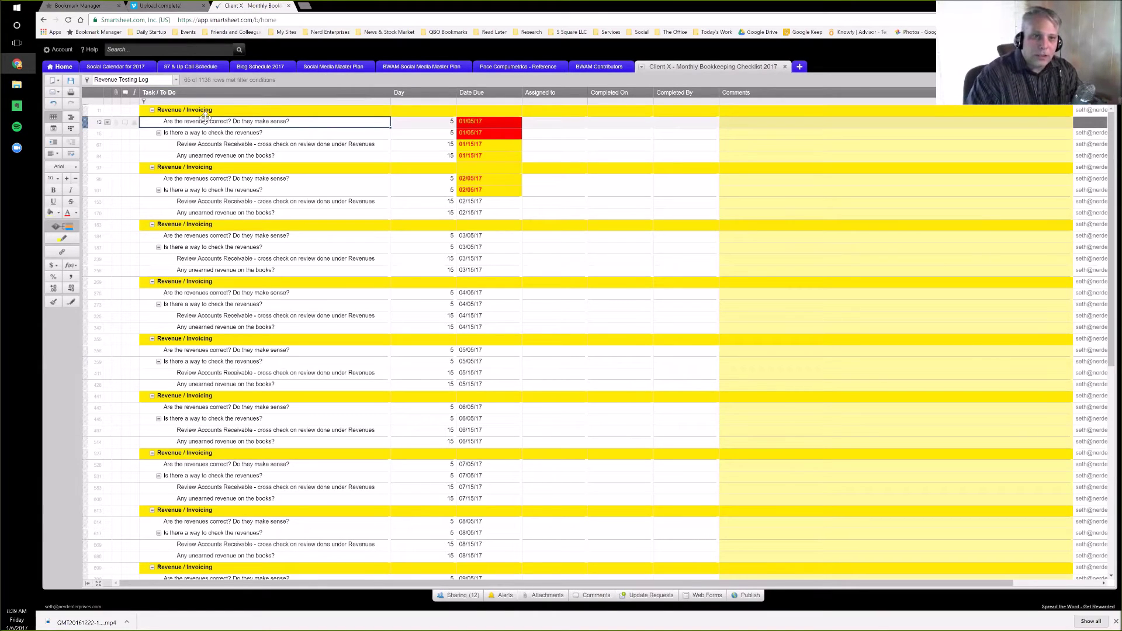
{"action": "left_click", "coordinate": [190, 156]}
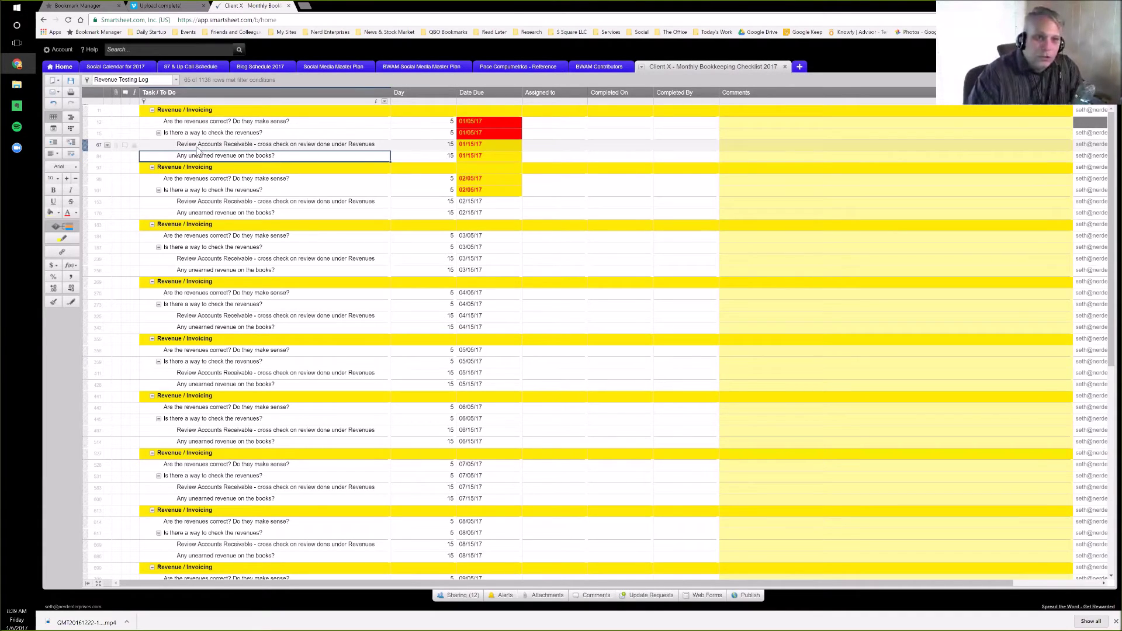
Step: Remove the filter from the checklist and copy the first Revenue / Invoicing task's text, "Are the revenues correct? Do they make sense?"
{"action": "left_click", "coordinate": [176, 80]}
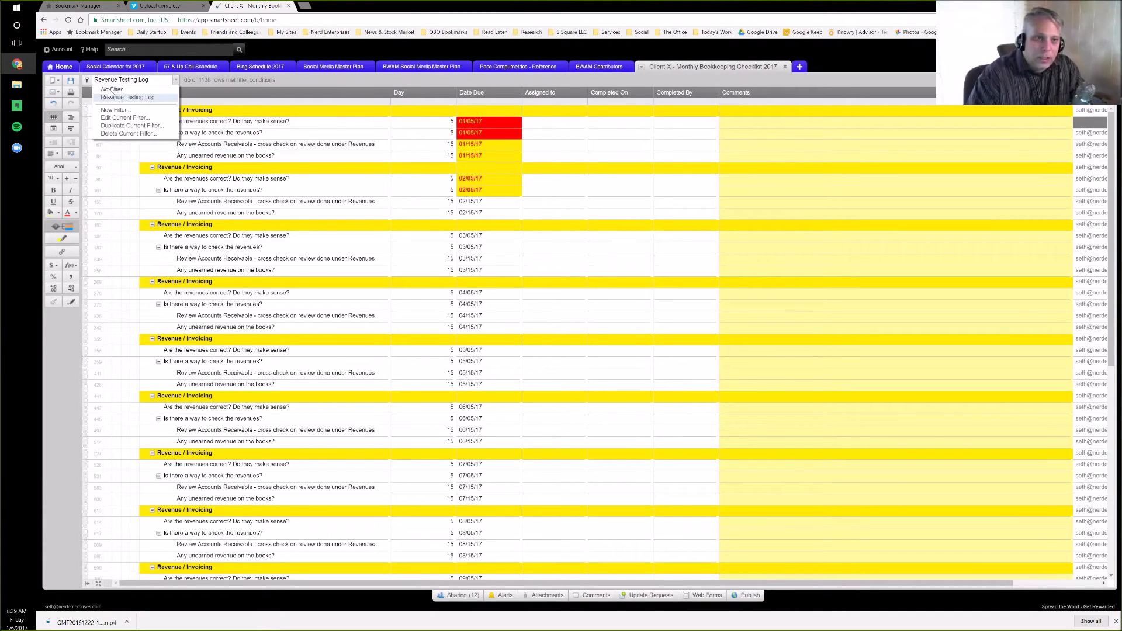
{"action": "left_click", "coordinate": [111, 89]}
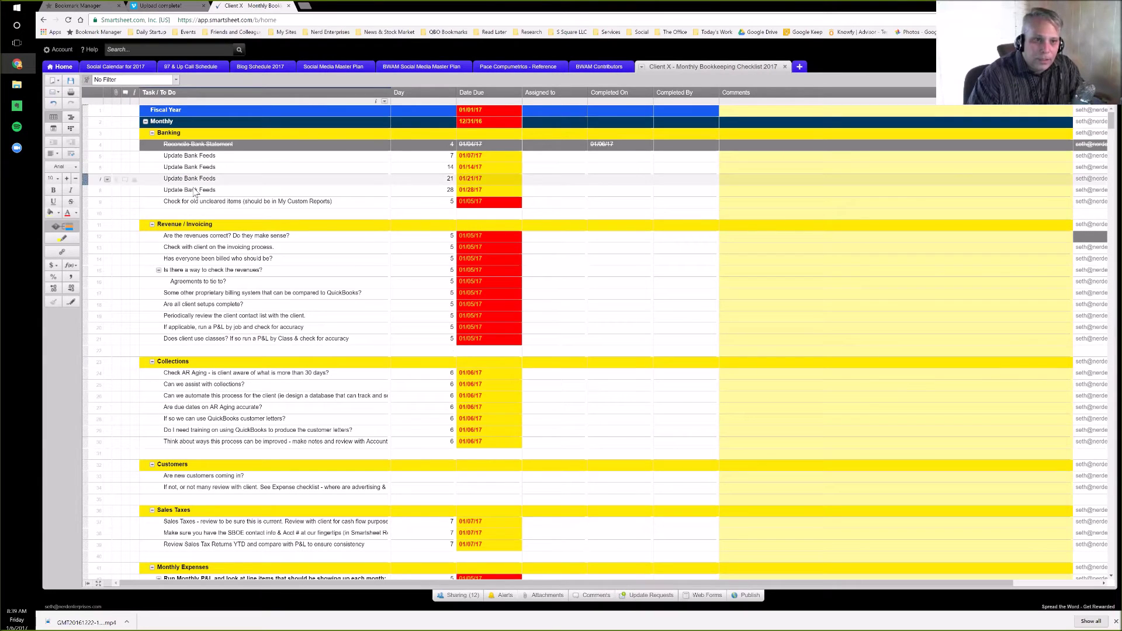
{"action": "left_click", "coordinate": [220, 238]}
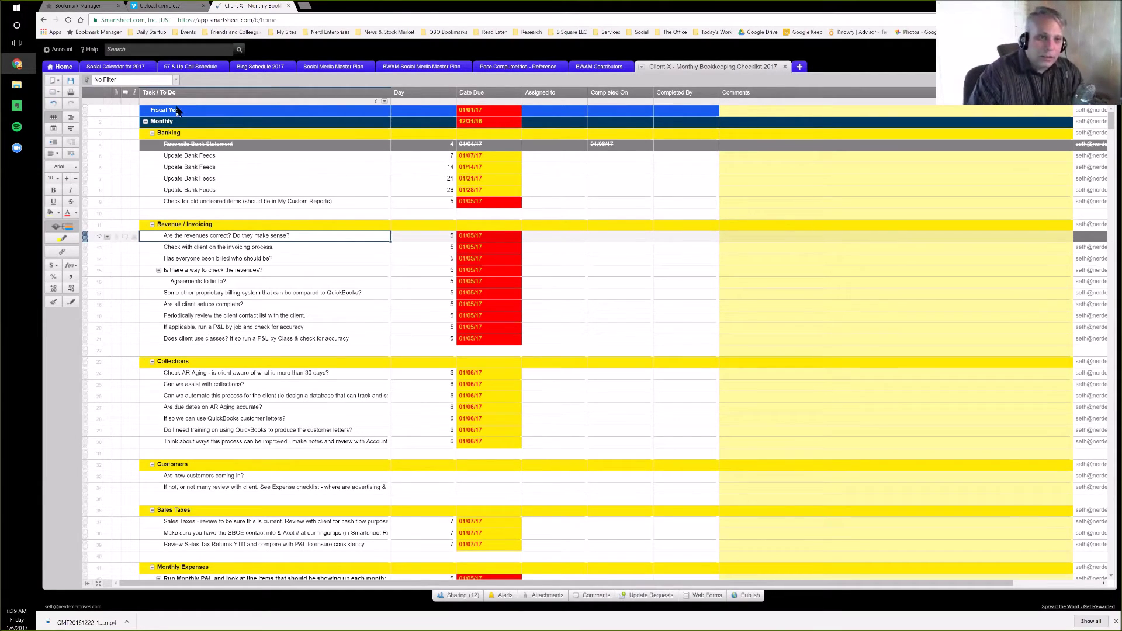
{"action": "double_click", "coordinate": [303, 237]}
{"action": "key", "text": "ctrl+a"}
{"action": "key", "text": "Escape"}
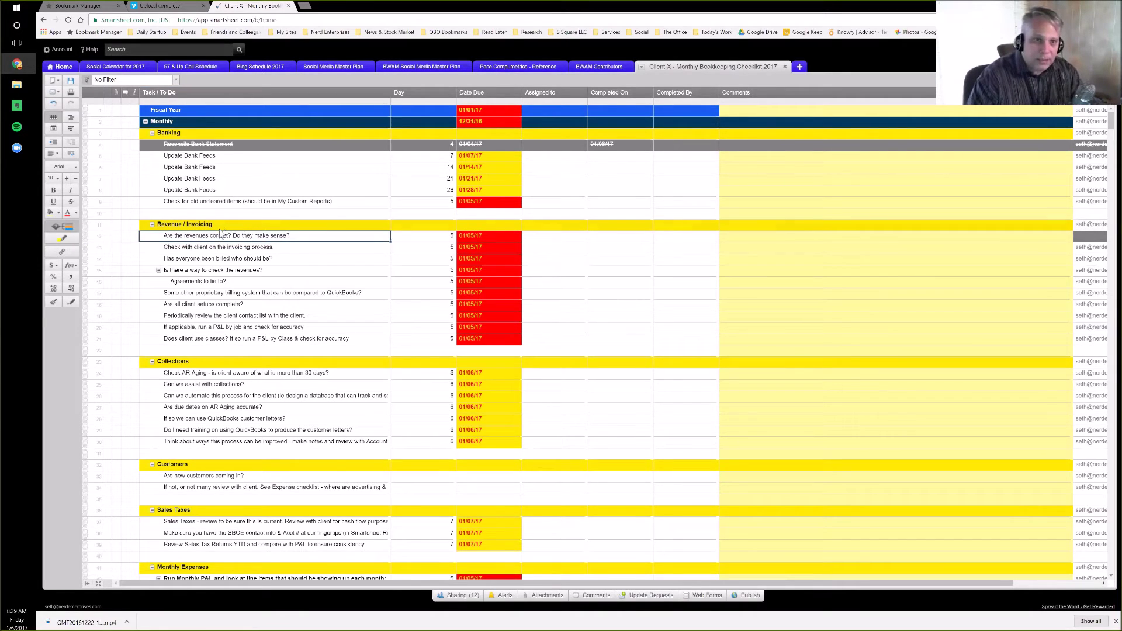
Step: Create and apply a filter named Revenue test where Task / To Do contains the copied task text, with parent rows included
{"action": "left_click", "coordinate": [176, 80]}
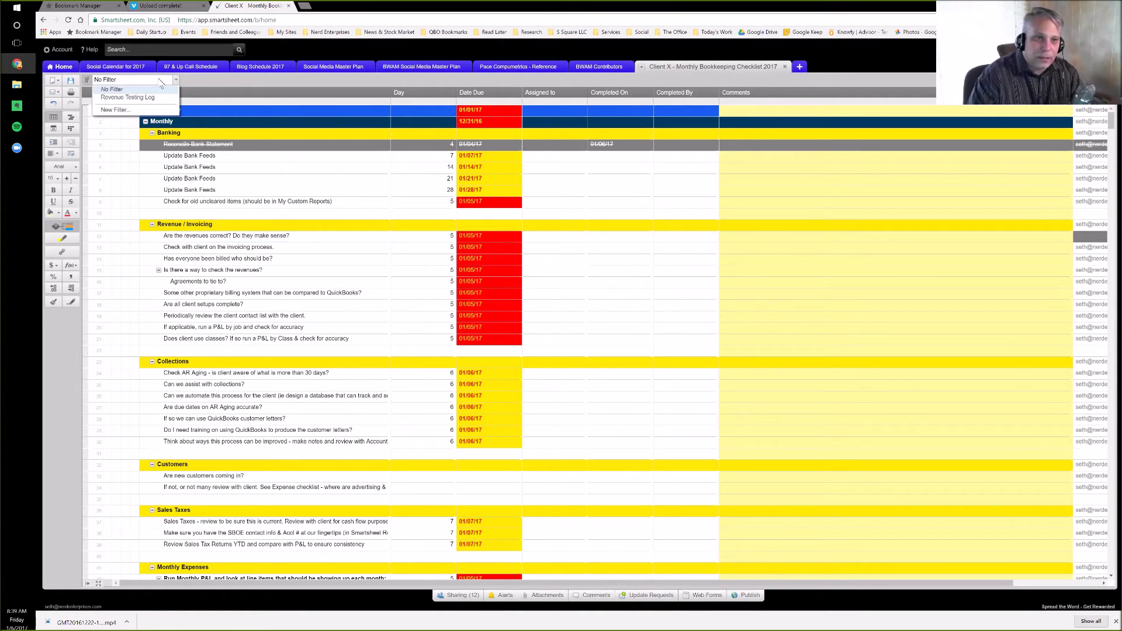
{"action": "left_click", "coordinate": [115, 110]}
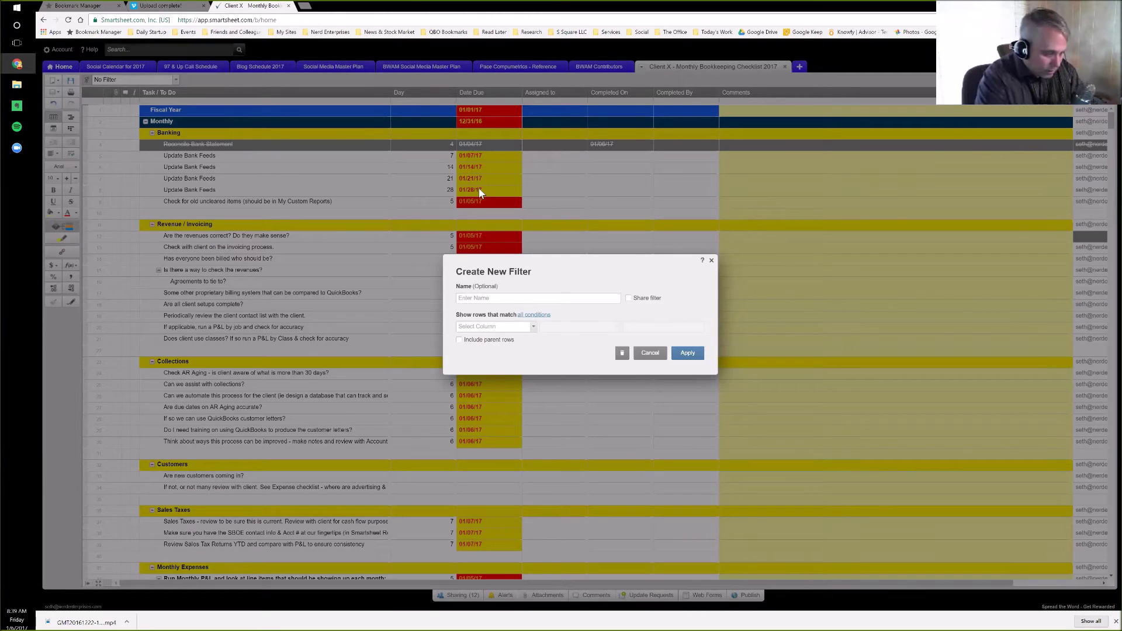
{"action": "type", "text": "Rvene"}
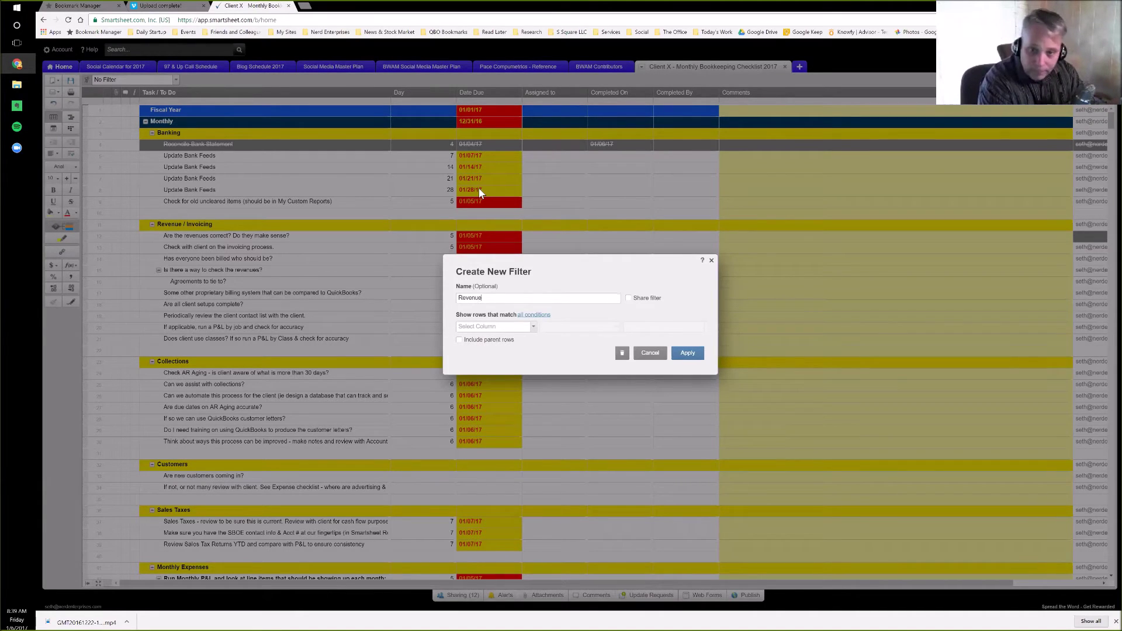
{"action": "type", "text": "ue test"}
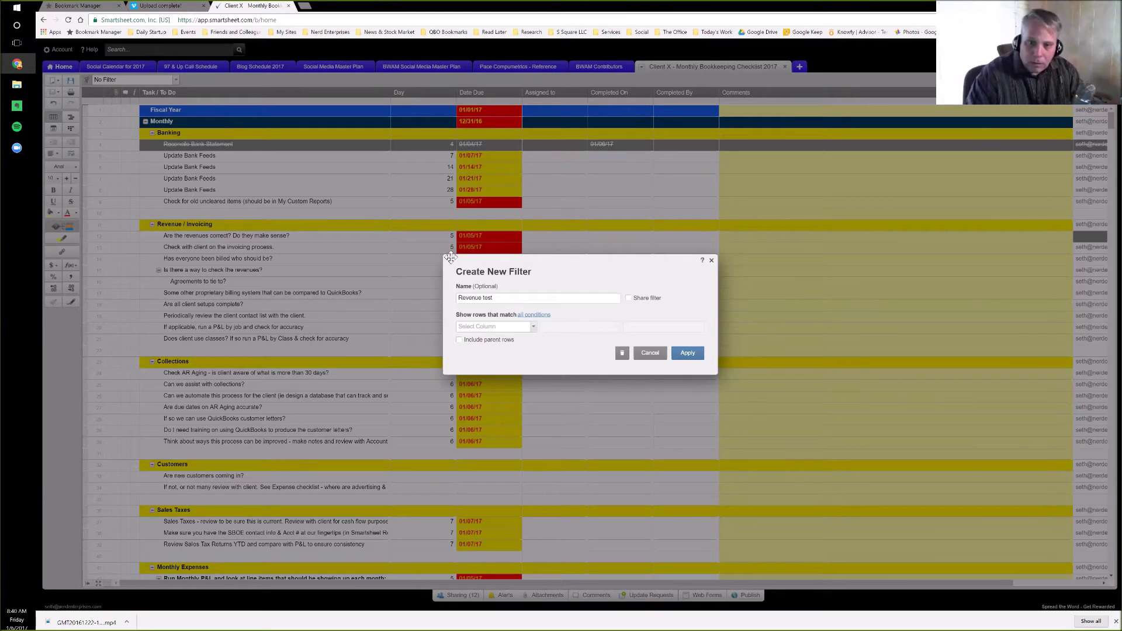
{"action": "left_click", "coordinate": [533, 327]}
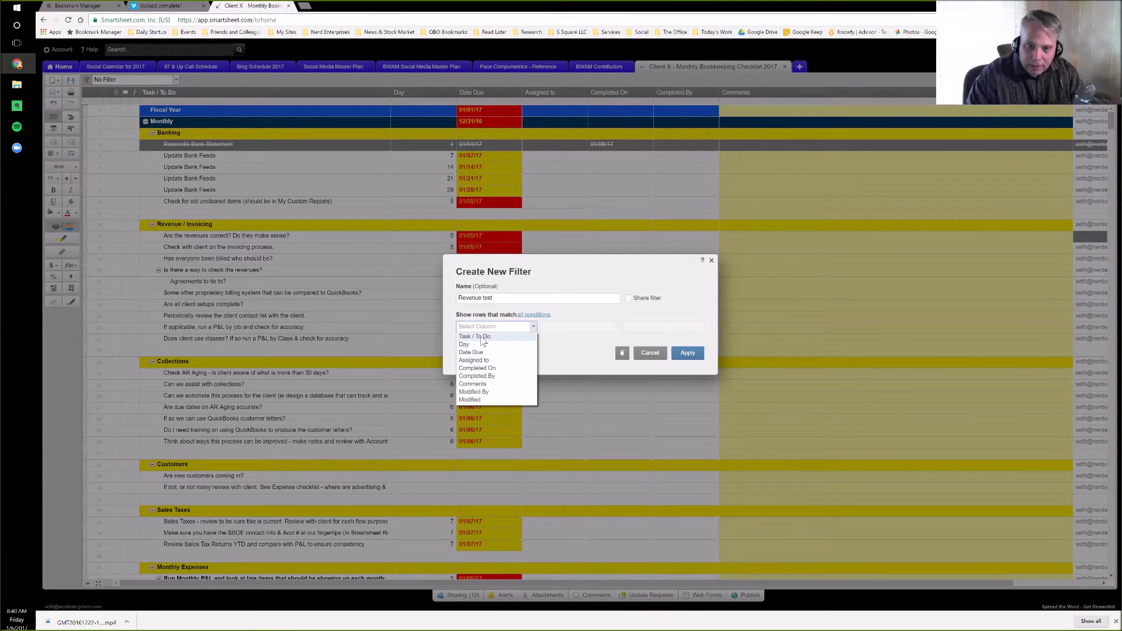
{"action": "left_click", "coordinate": [482, 337]}
{"action": "key", "text": "ctrl+v"}
{"action": "left_click", "coordinate": [459, 354]}
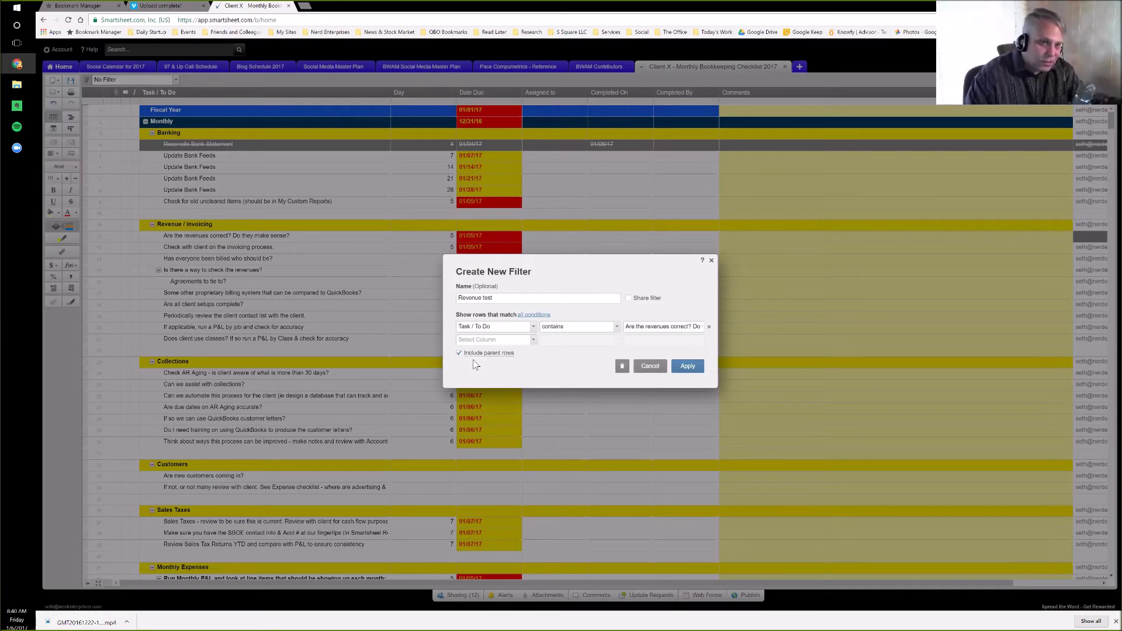
{"action": "left_click", "coordinate": [690, 373]}
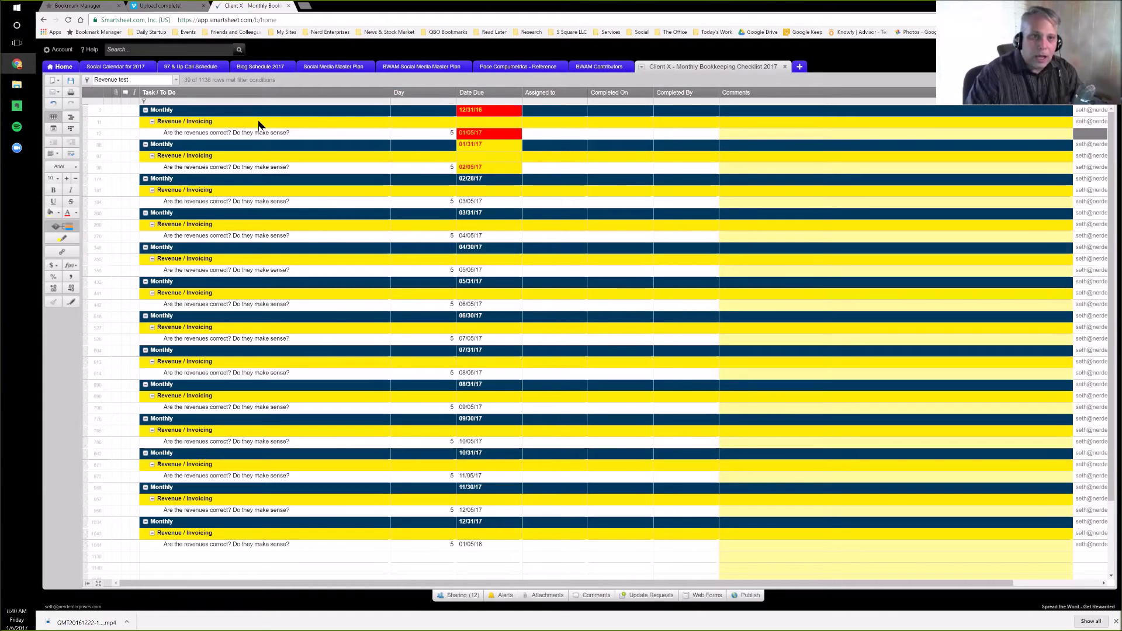
{"action": "left_click", "coordinate": [204, 133]}
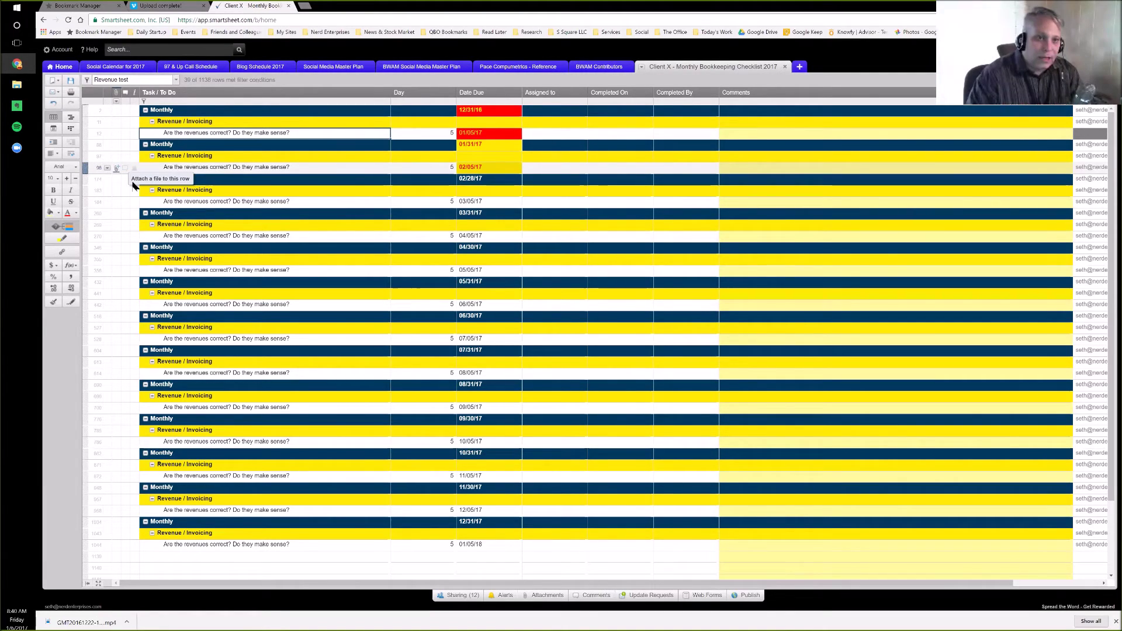
Step: Remove the Revenue test filter from the checklist so that all rows are shown
{"action": "left_click", "coordinate": [175, 79]}
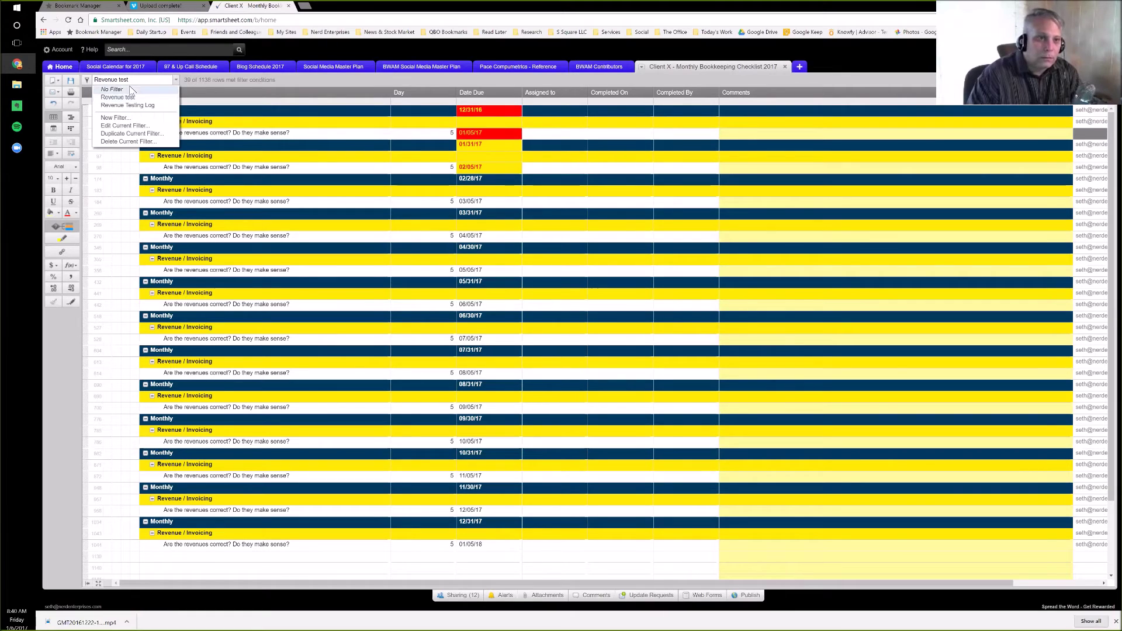
{"action": "left_click", "coordinate": [124, 90]}
{"action": "left_click_drag", "start_coordinate": [224, 247], "coordinate": [227, 258]}
{"action": "left_click", "coordinate": [222, 260]}
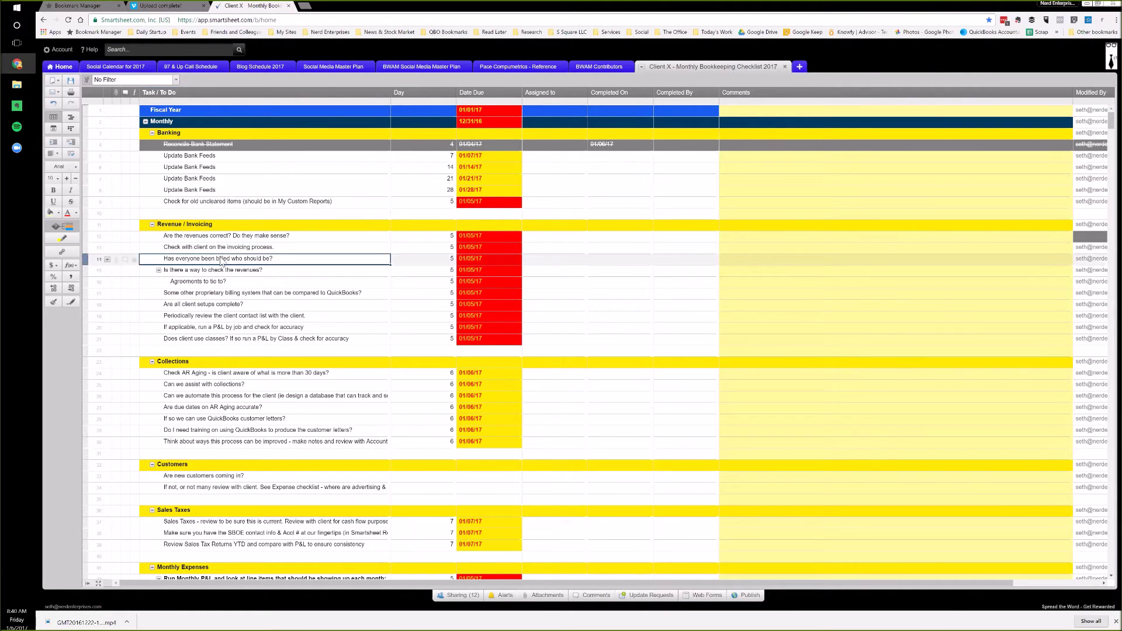
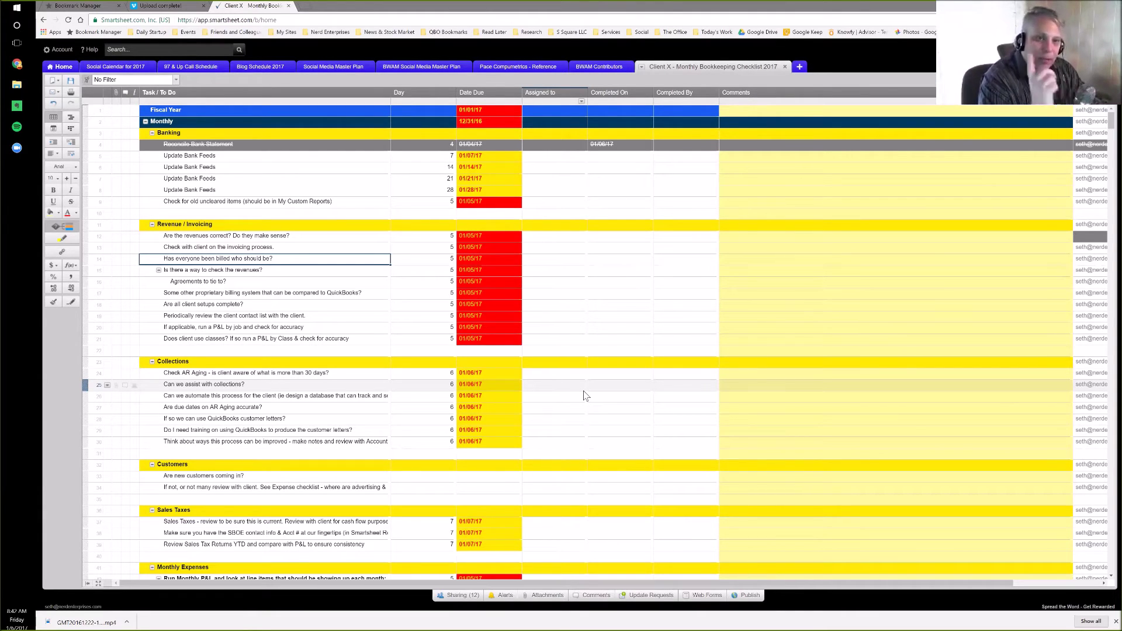
Step: View the sheet-level comments and close them
{"action": "left_click", "coordinate": [588, 602]}
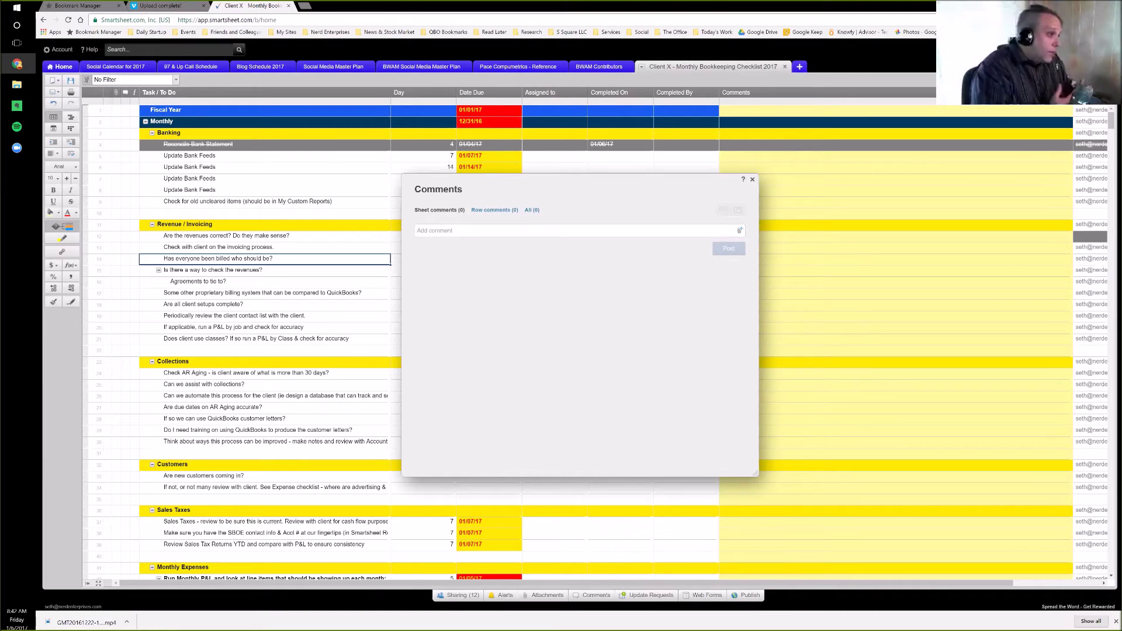
{"action": "left_click", "coordinate": [752, 179]}
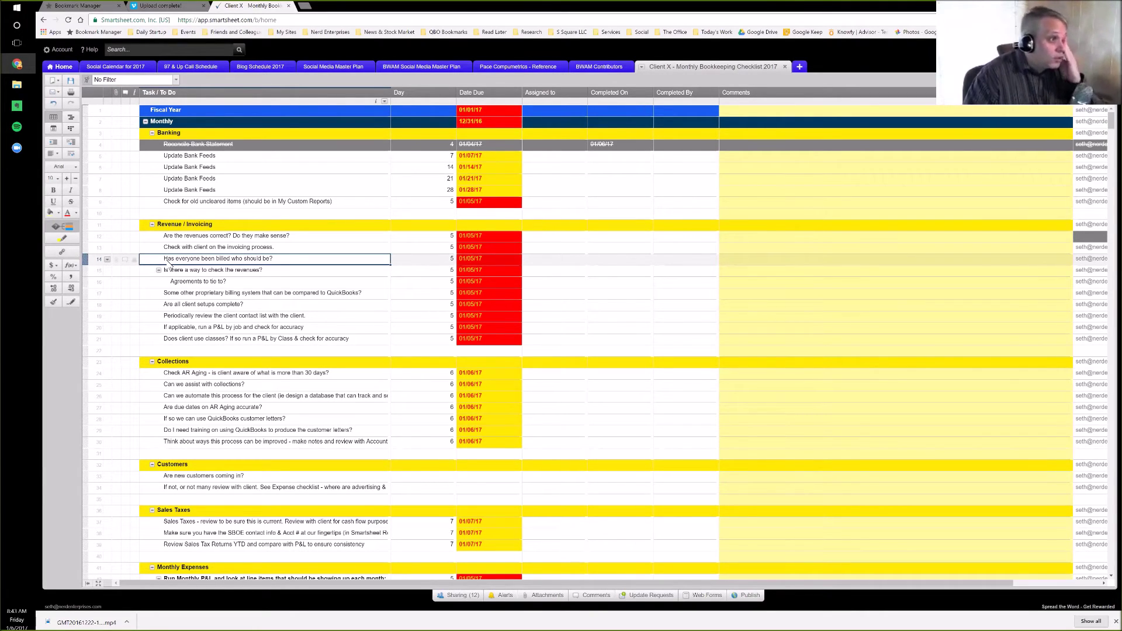
Step: Collapse all row groups in the checklist through the Task / To Do column
{"action": "right_click", "coordinate": [193, 93]}
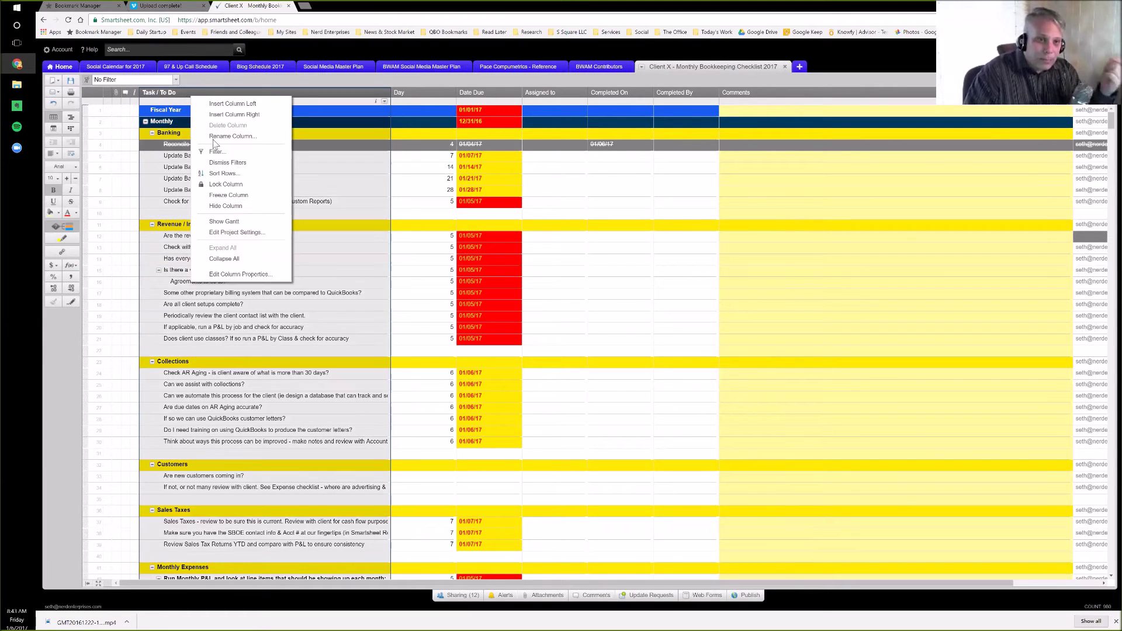
{"action": "left_click", "coordinate": [224, 258]}
{"action": "scroll", "coordinate": [230, 275], "scroll_direction": "down", "scroll_amount": 4}
Step: Expand the Annual section and its 1099s group to examine the yearly tasks
{"action": "left_click", "coordinate": [171, 457]}
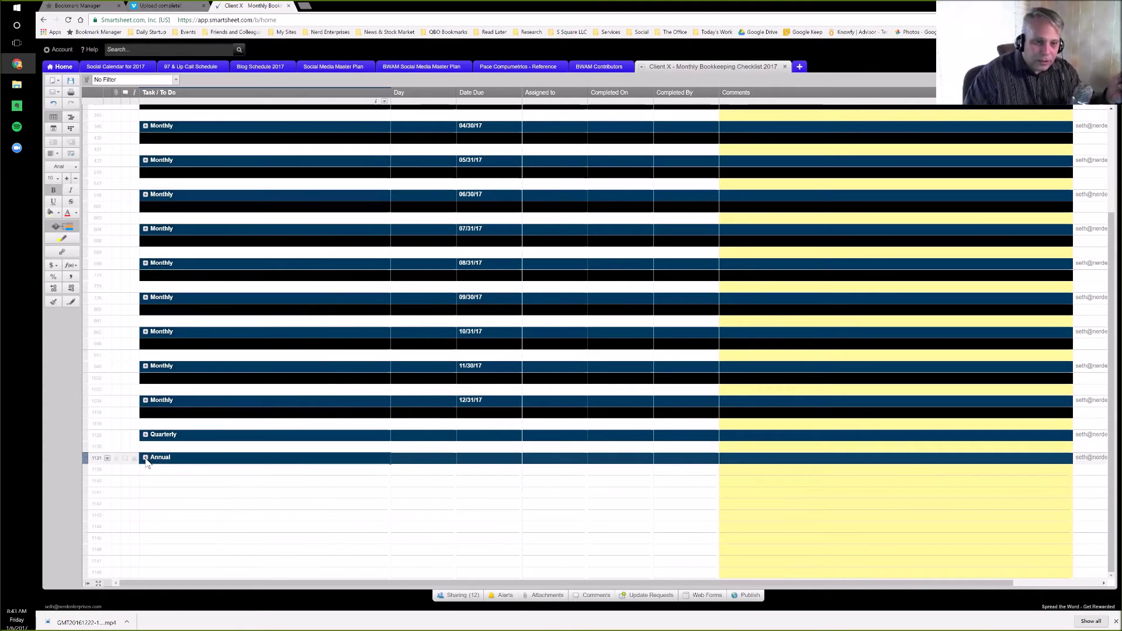
{"action": "right_click", "coordinate": [196, 93]}
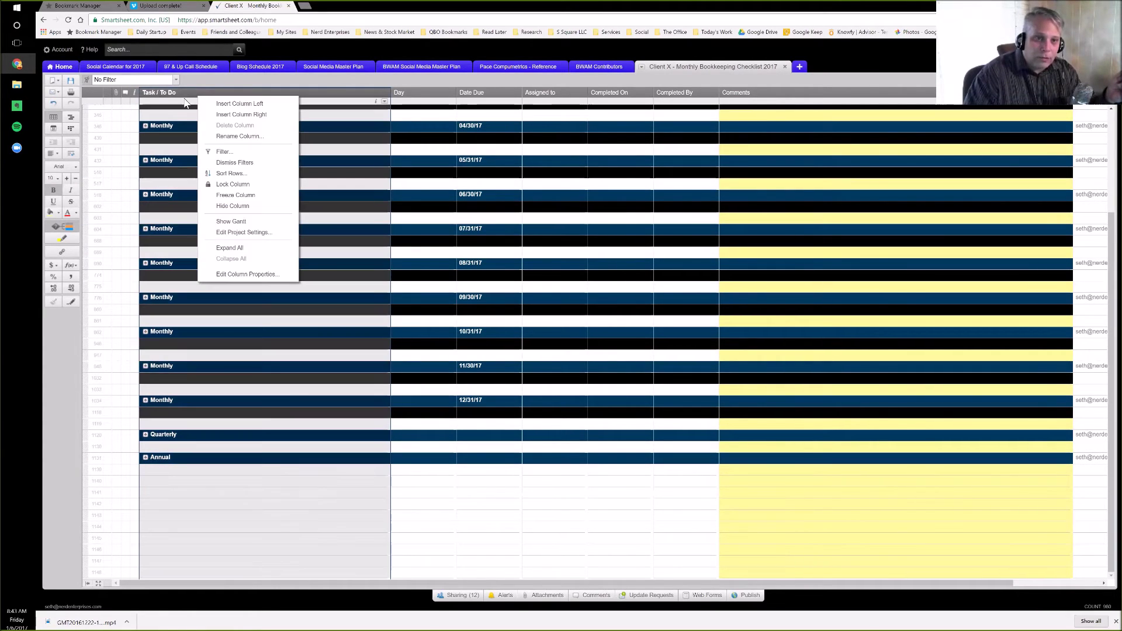
{"action": "left_click", "coordinate": [146, 458]}
{"action": "scroll", "coordinate": [170, 476], "scroll_direction": "down", "scroll_amount": 2}
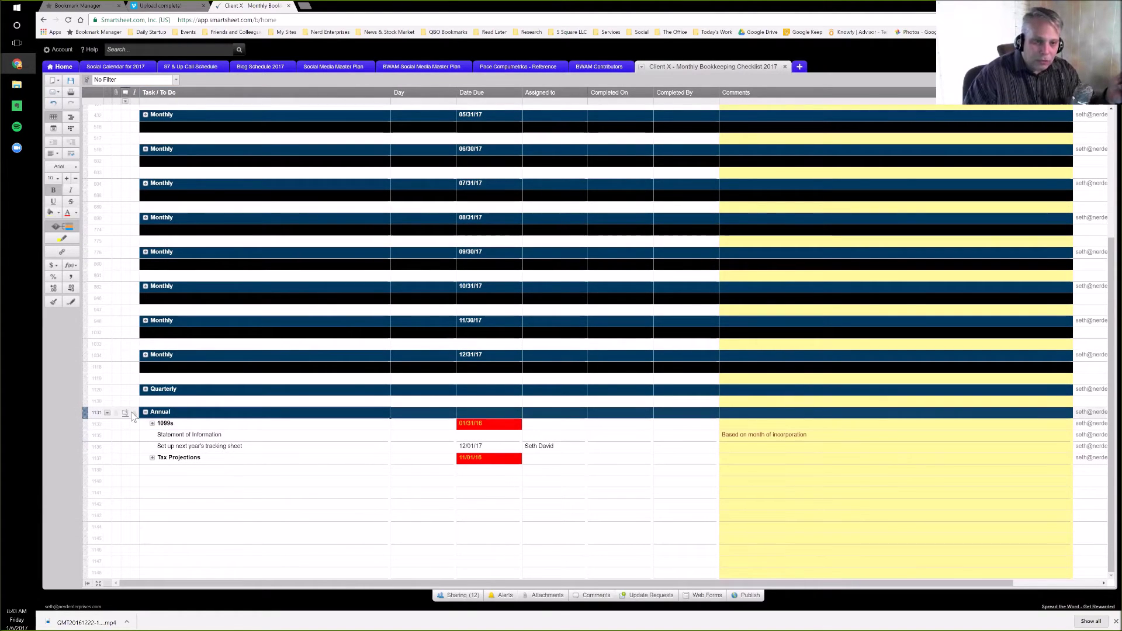
{"action": "left_click", "coordinate": [176, 436]}
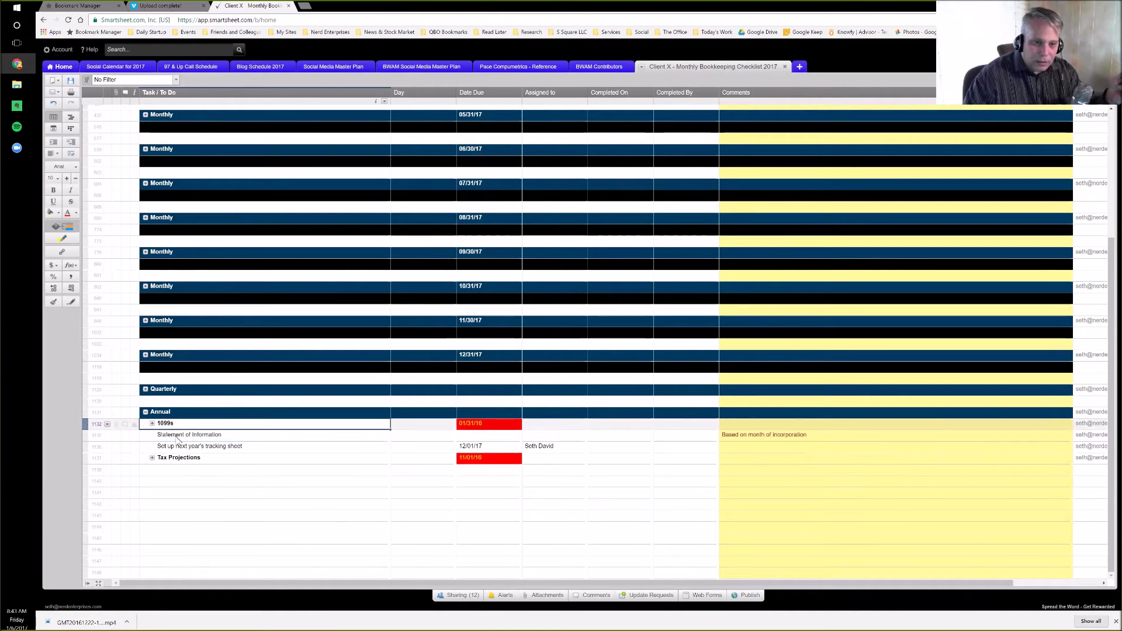
{"action": "left_click", "coordinate": [152, 424]}
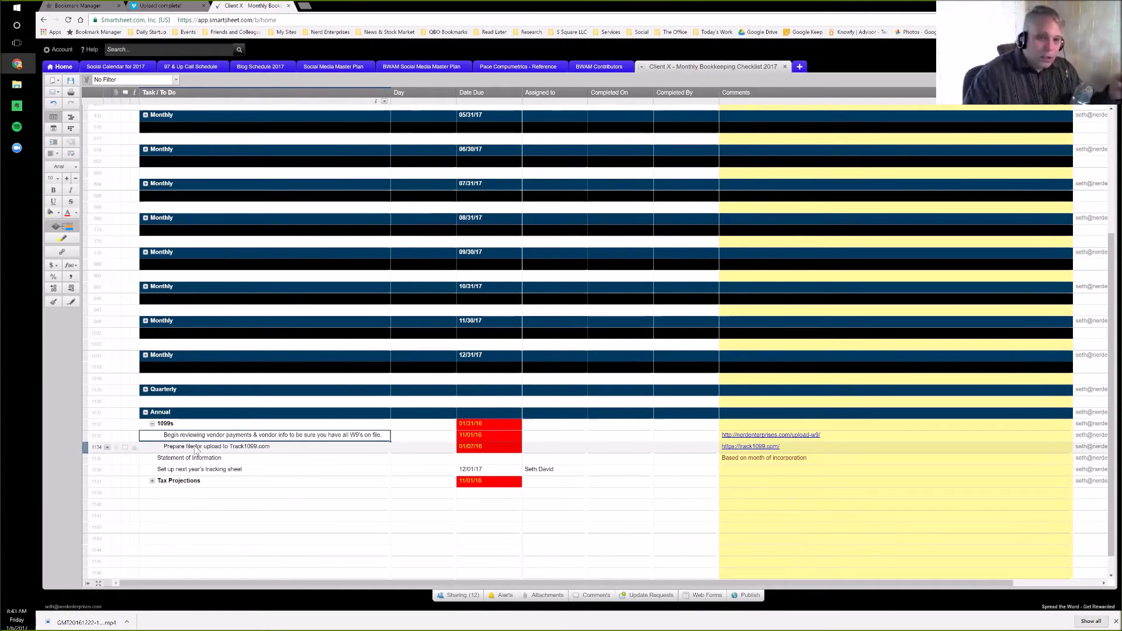
Step: Expand the Quarterly section to review its payroll and sales tax return tasks, and collapse the Quarterly and Annual sections
{"action": "left_click", "coordinate": [172, 395]}
{"action": "left_click", "coordinate": [146, 389]}
{"action": "left_click", "coordinate": [175, 402]}
{"action": "left_click", "coordinate": [180, 452]}
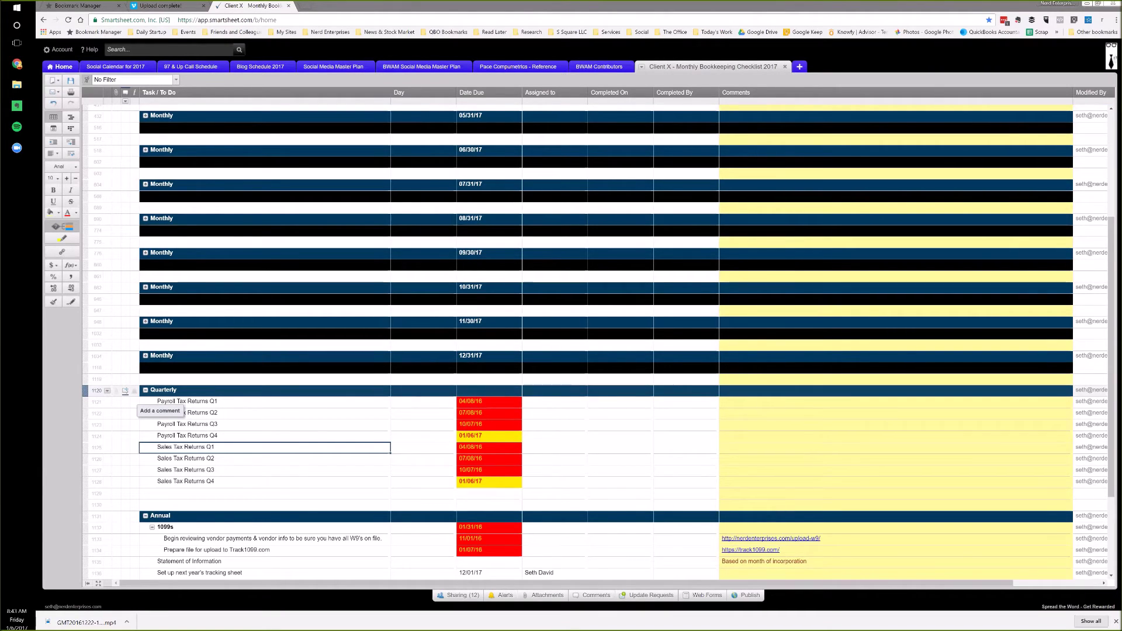
{"action": "left_click", "coordinate": [209, 404]}
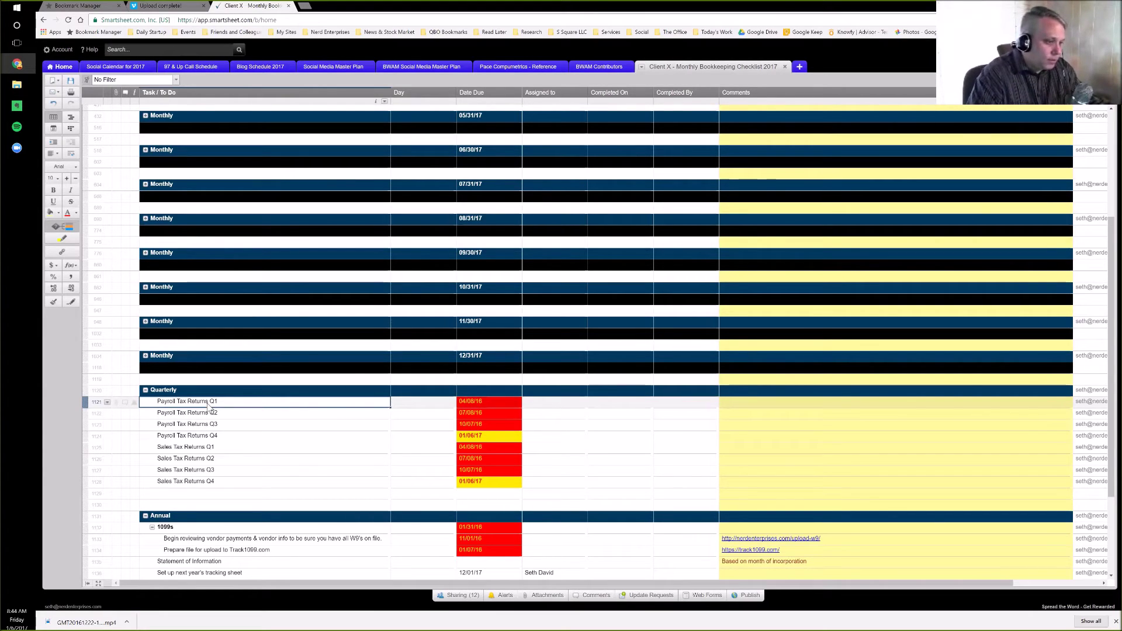
{"action": "left_click", "coordinate": [188, 440]}
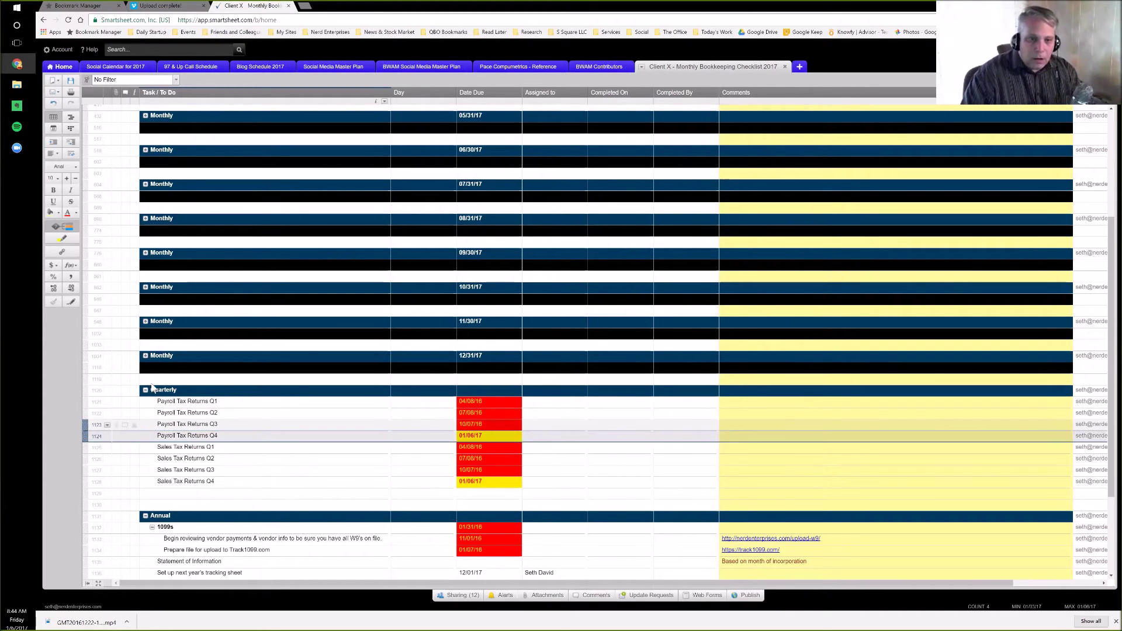
{"action": "left_click", "coordinate": [184, 403]}
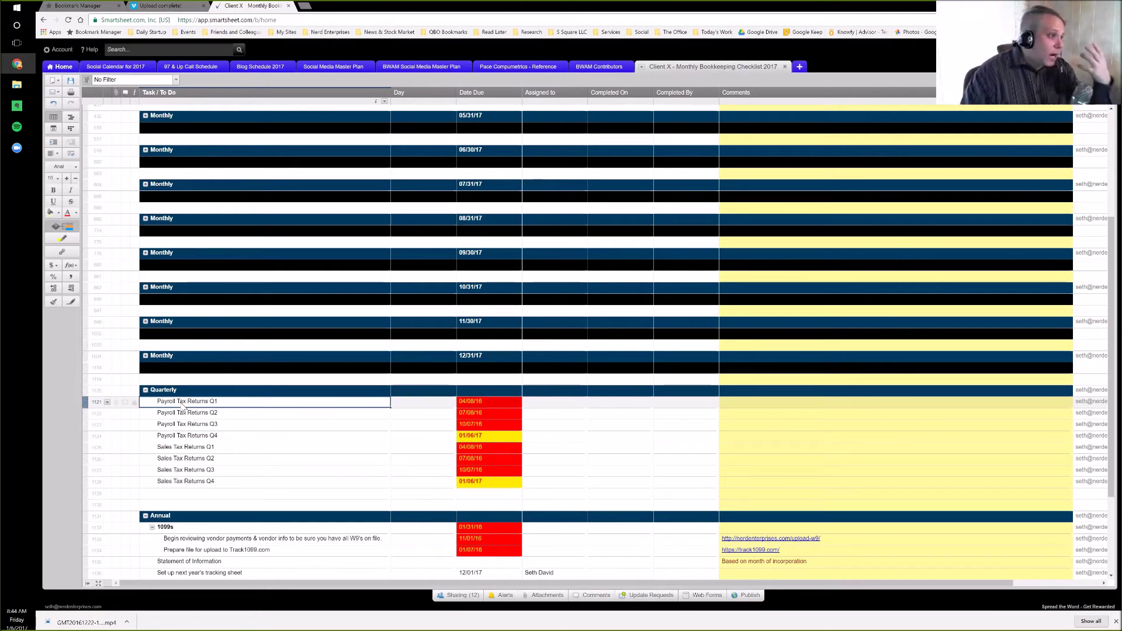
{"action": "left_click", "coordinate": [143, 390]}
{"action": "left_click", "coordinate": [146, 412]}
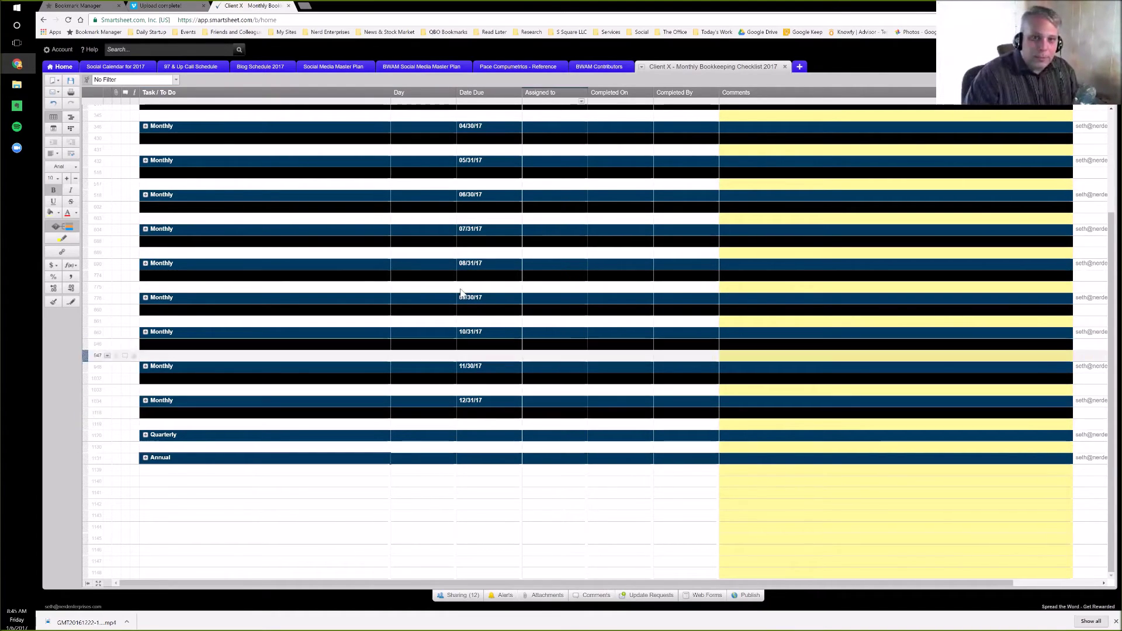
Step: Expand the 04/30/17 Monthly section and its Banking group to check the task due dates, and collapse the section
{"action": "scroll", "coordinate": [310, 216], "scroll_direction": "up", "scroll_amount": 3}
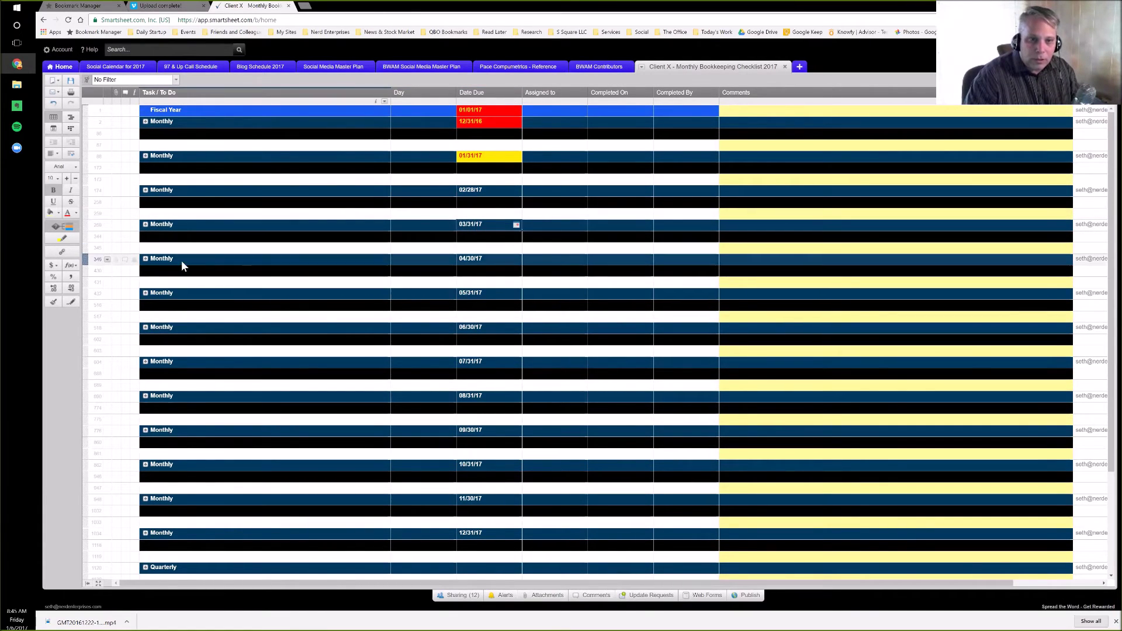
{"action": "left_click", "coordinate": [145, 259]}
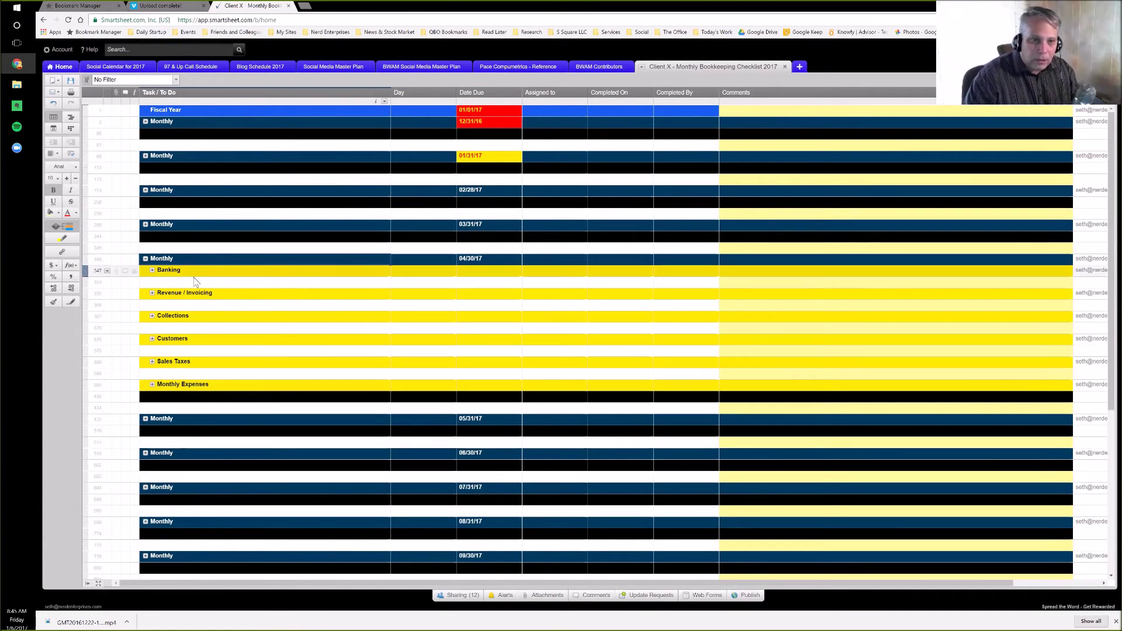
{"action": "left_click", "coordinate": [152, 271]}
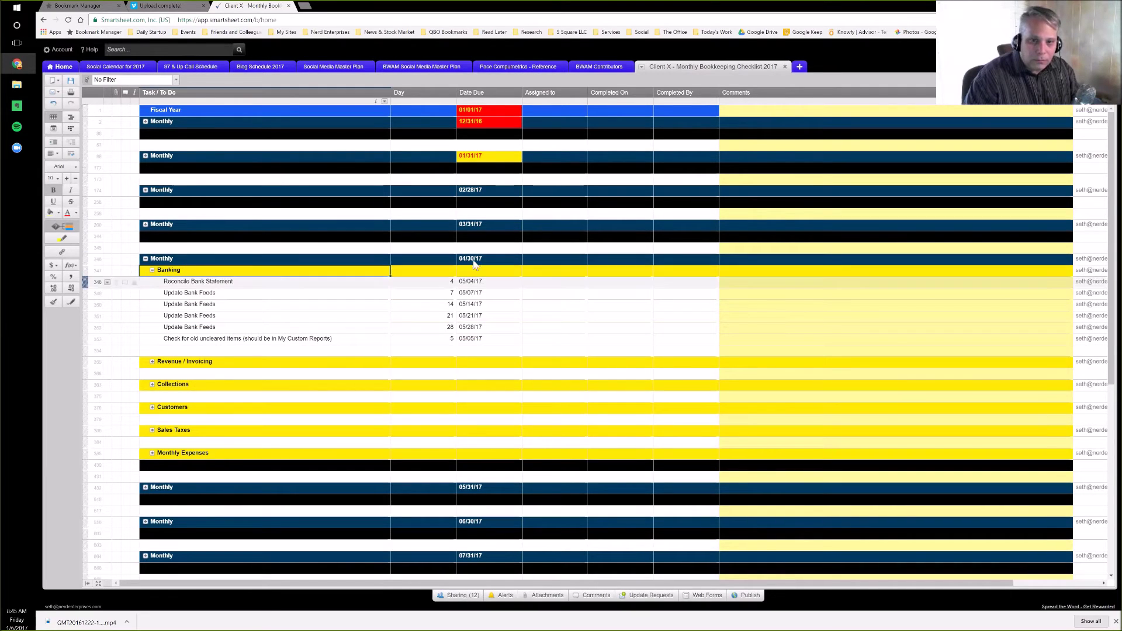
{"action": "left_click", "coordinate": [185, 282]}
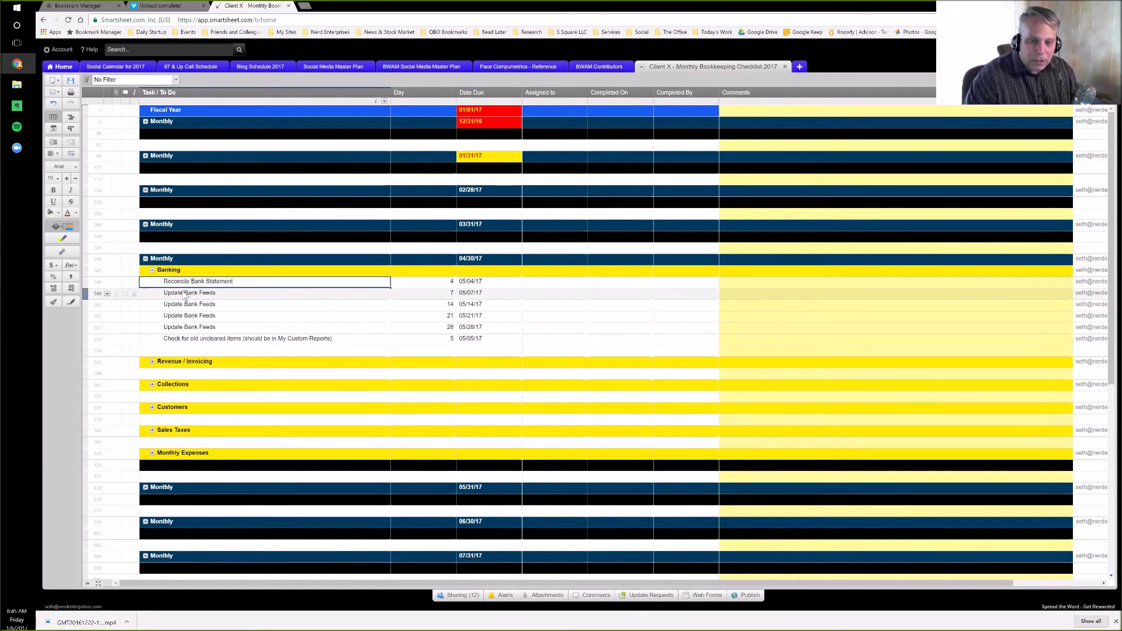
{"action": "left_click", "coordinate": [145, 258]}
Step: Expand the 03/31/17 Monthly section and its Banking group, check the Reconcile Bank Statement due date, and collapse the section
{"action": "left_click", "coordinate": [145, 223]}
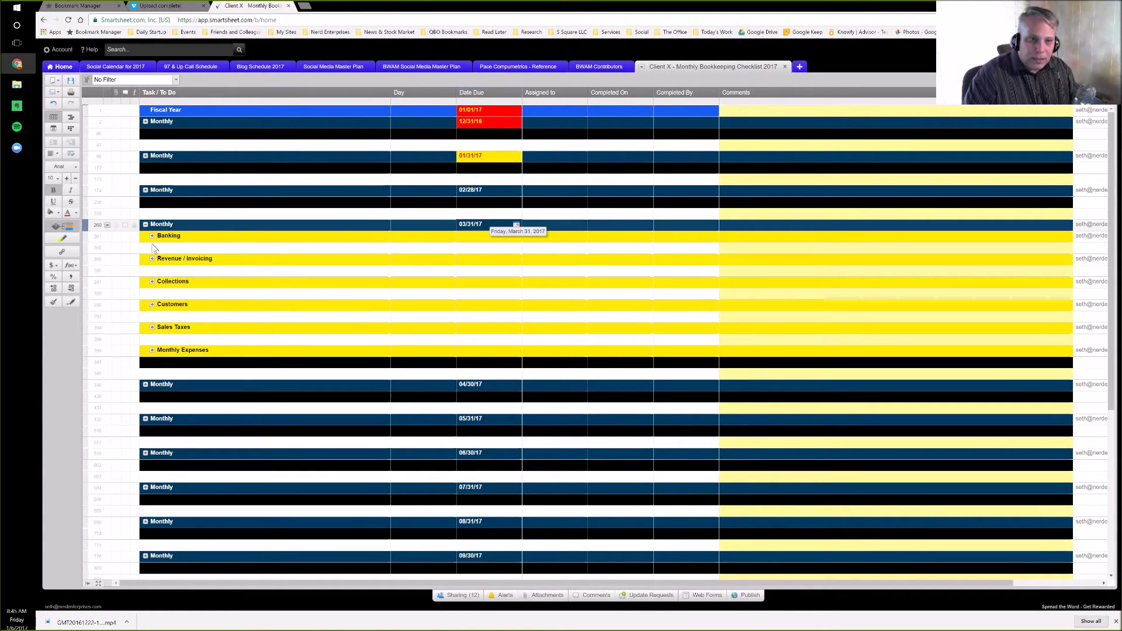
{"action": "left_click", "coordinate": [152, 236]}
{"action": "left_click", "coordinate": [467, 247]}
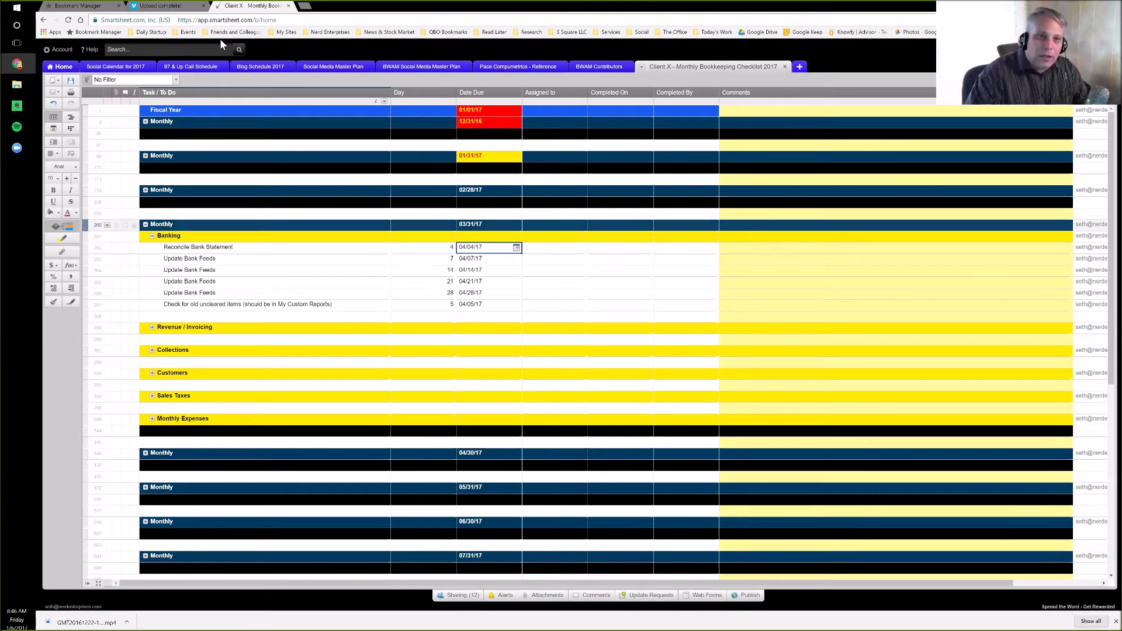
{"action": "left_click", "coordinate": [188, 109]}
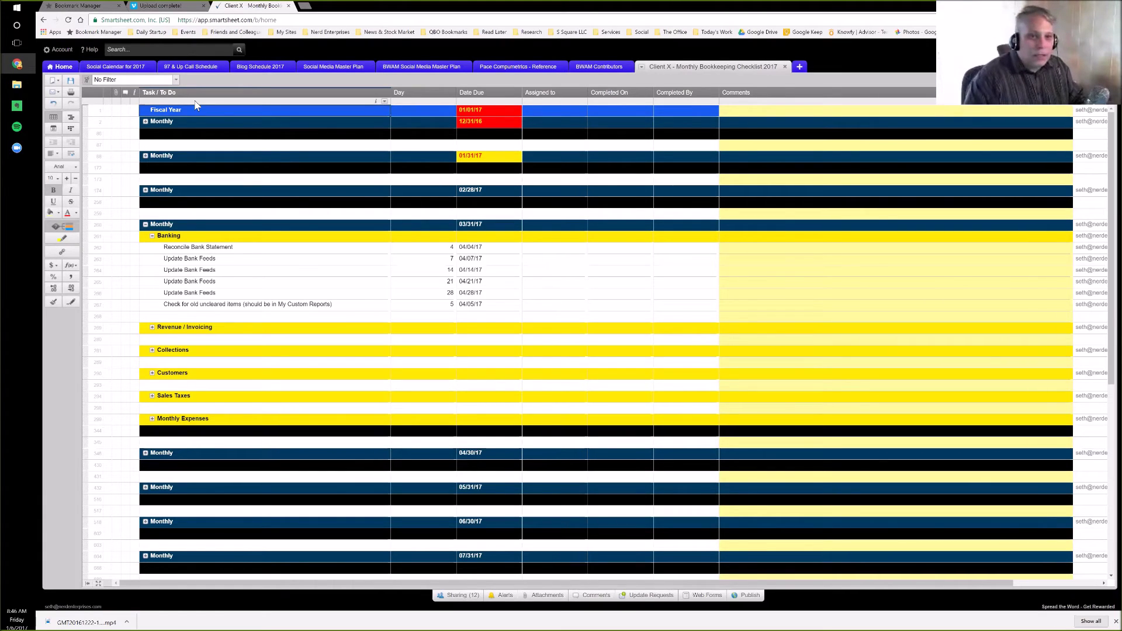
{"action": "left_click", "coordinate": [145, 224]}
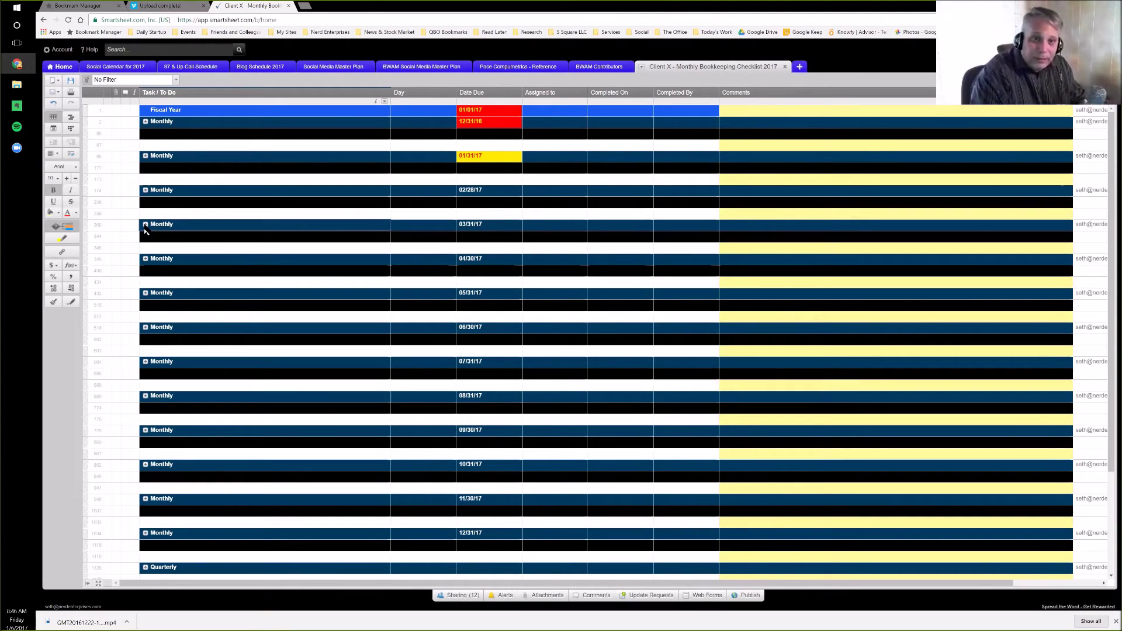
{"action": "left_click", "coordinate": [193, 178]}
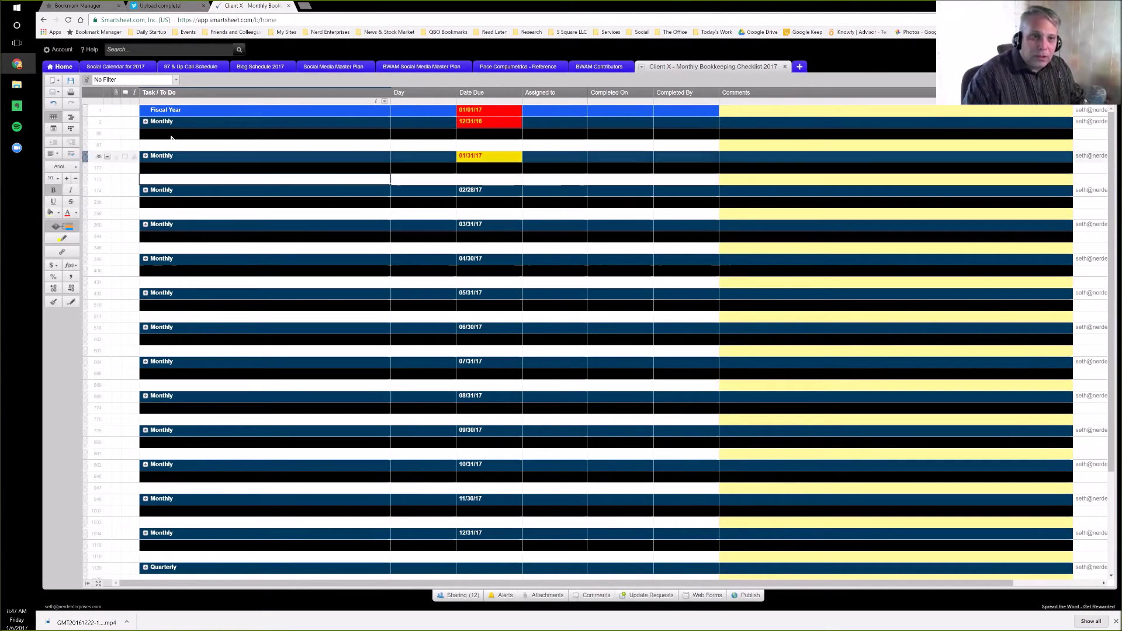
Step: Expand every row group in the checklist through the Task / To Do column
{"action": "left_click", "coordinate": [145, 122]}
{"action": "left_click", "coordinate": [146, 121]}
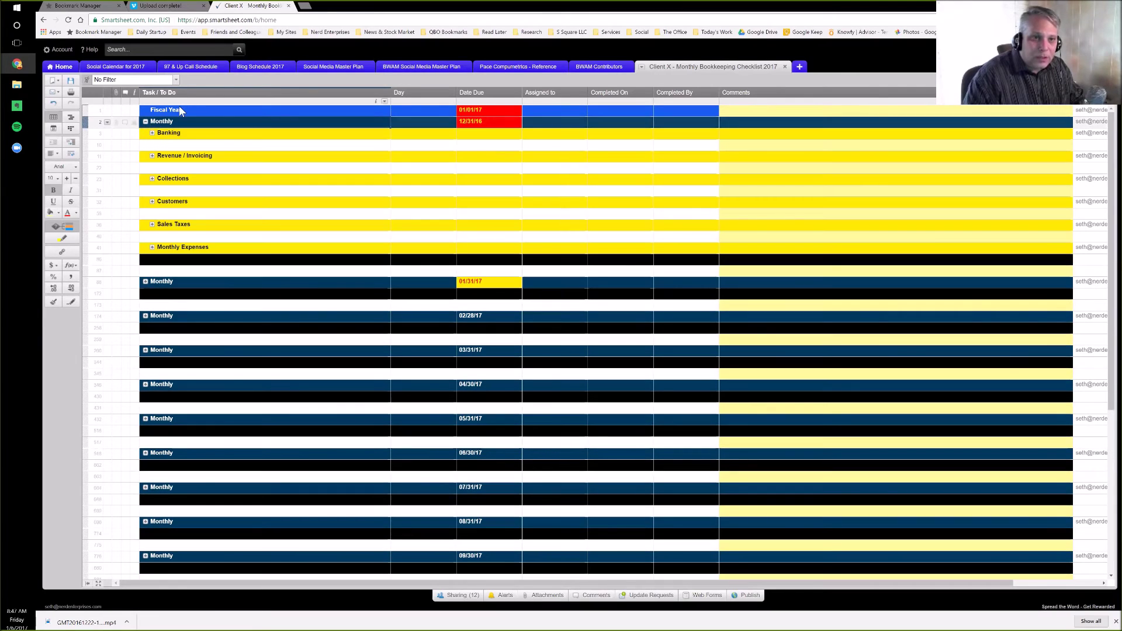
{"action": "right_click", "coordinate": [193, 97]}
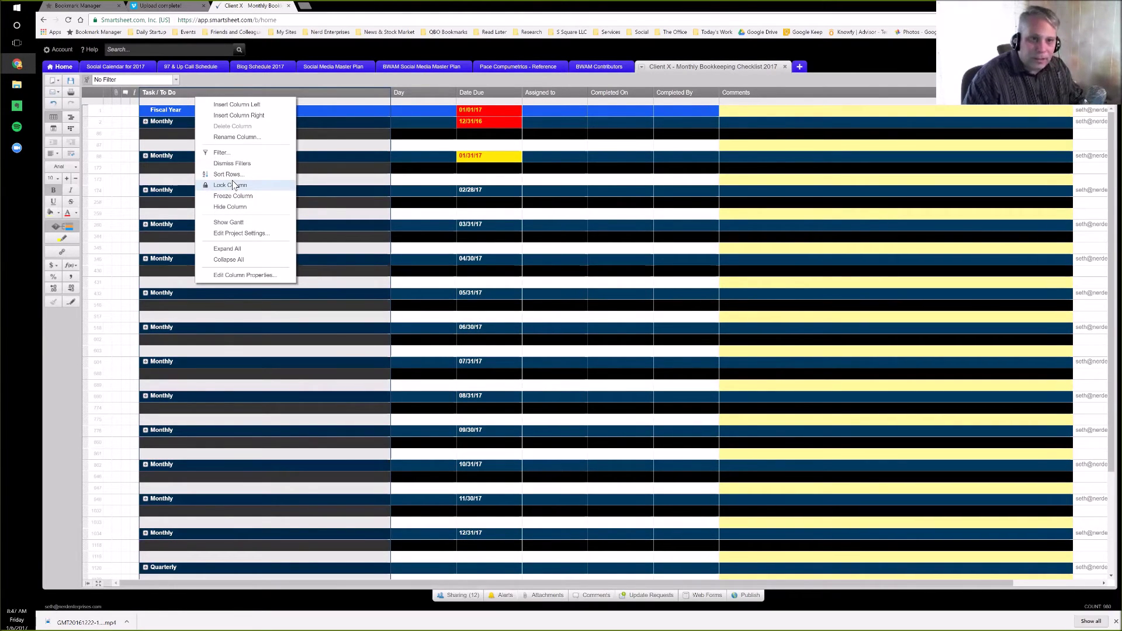
{"action": "left_click", "coordinate": [228, 249]}
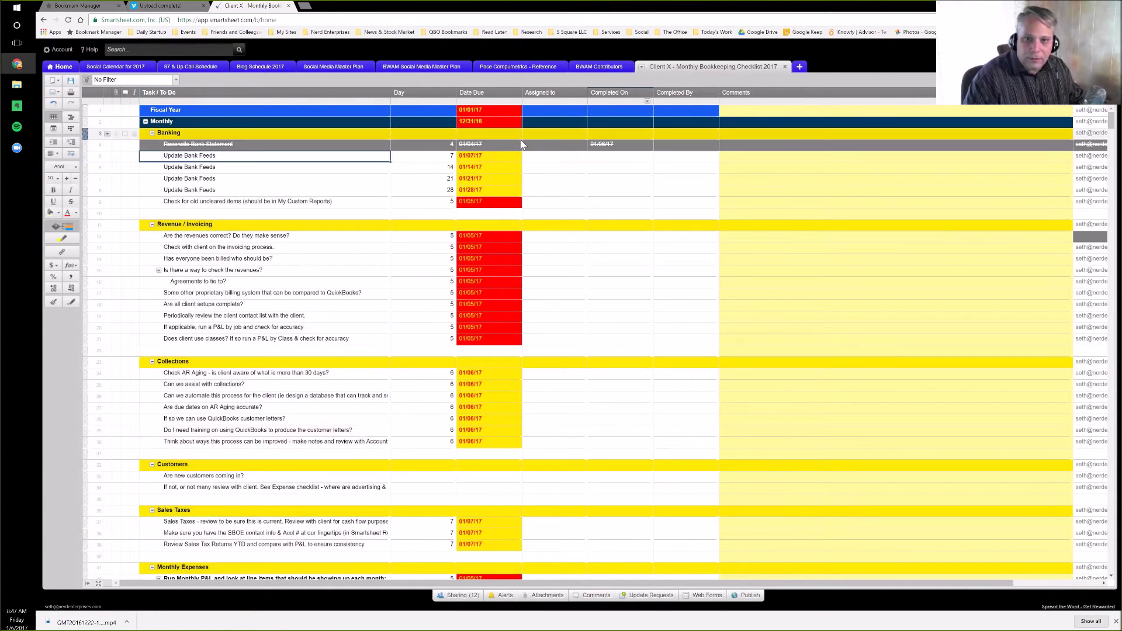
Step: Clear the Completed On date of the Reconcile Bank Statement task in the 12/31/16 Monthly section
{"action": "left_click", "coordinate": [608, 145]}
{"action": "key", "text": "Delete"}
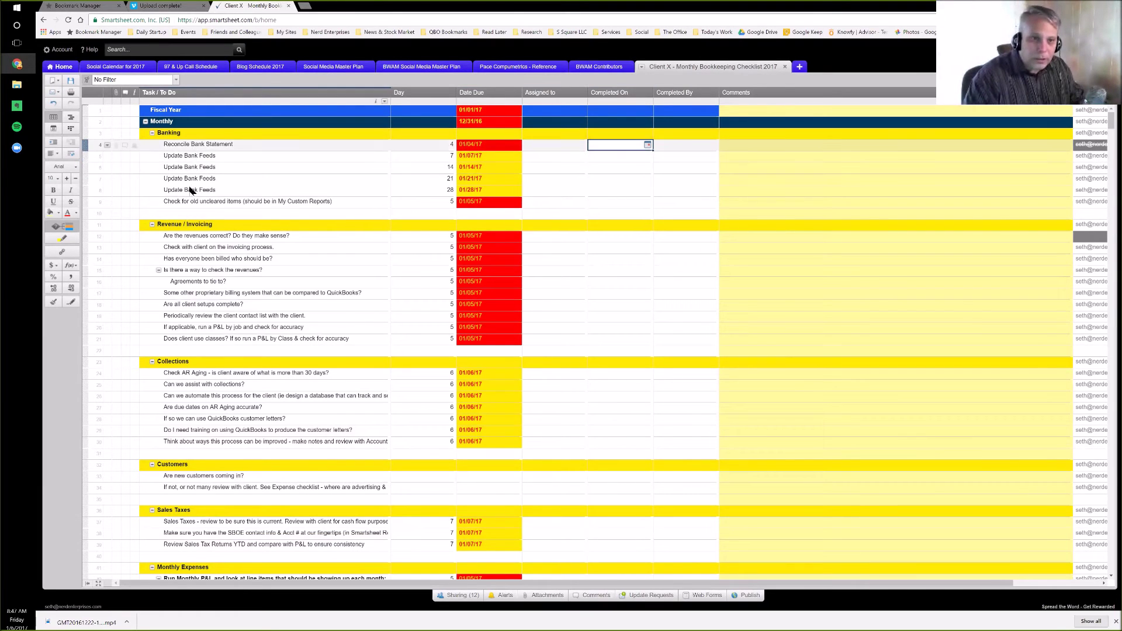
Step: Go through the Revenue / Invoicing tasks in the 12/31/16 Monthly section one by one, down to the P&L by Class check
{"action": "left_click", "coordinate": [201, 225]}
{"action": "scroll", "coordinate": [204, 240], "scroll_direction": "down", "scroll_amount": 1}
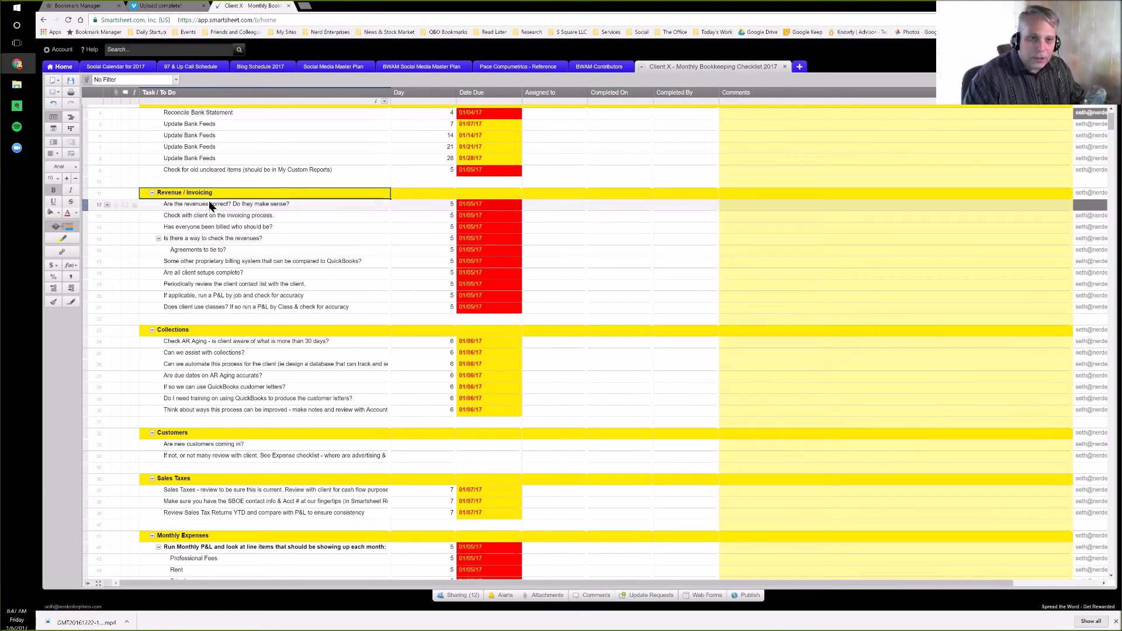
{"action": "left_click", "coordinate": [210, 205]}
{"action": "left_click", "coordinate": [221, 217]}
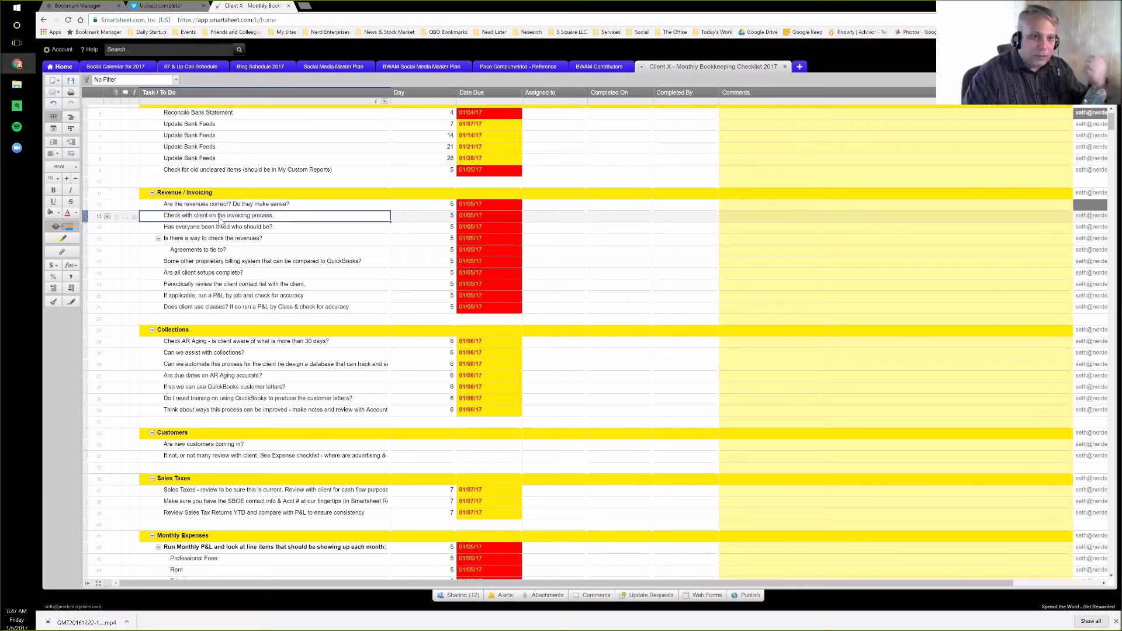
{"action": "left_click", "coordinate": [219, 227]}
{"action": "left_click", "coordinate": [218, 239]}
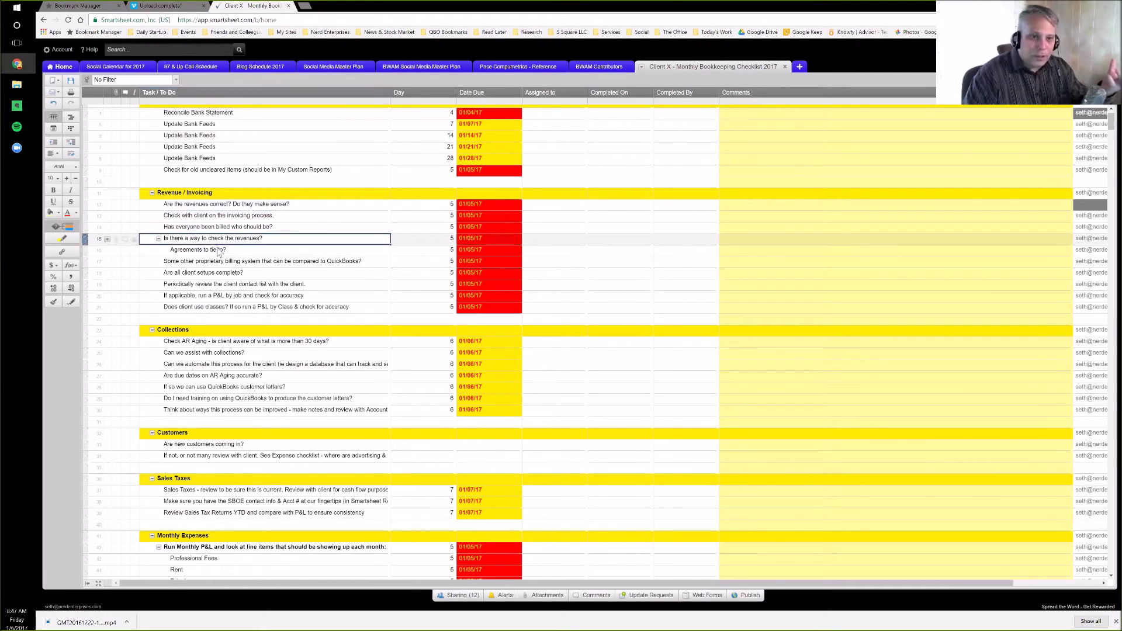
{"action": "left_click", "coordinate": [218, 251]}
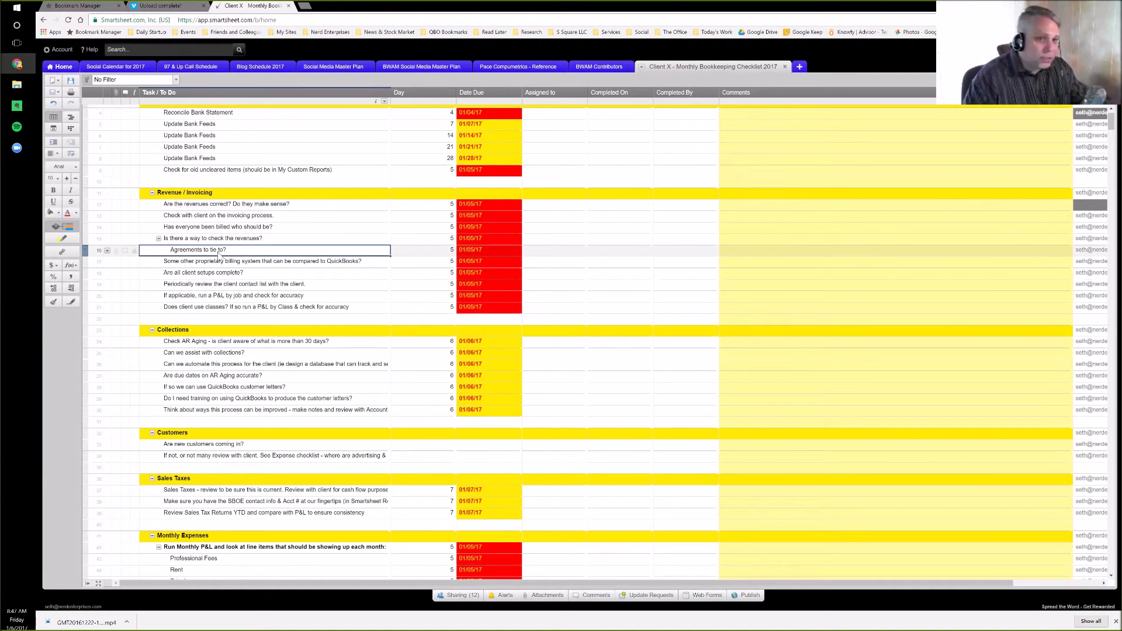
{"action": "left_click", "coordinate": [220, 262]}
{"action": "scroll", "coordinate": [222, 266], "scroll_direction": "down", "scroll_amount": 1}
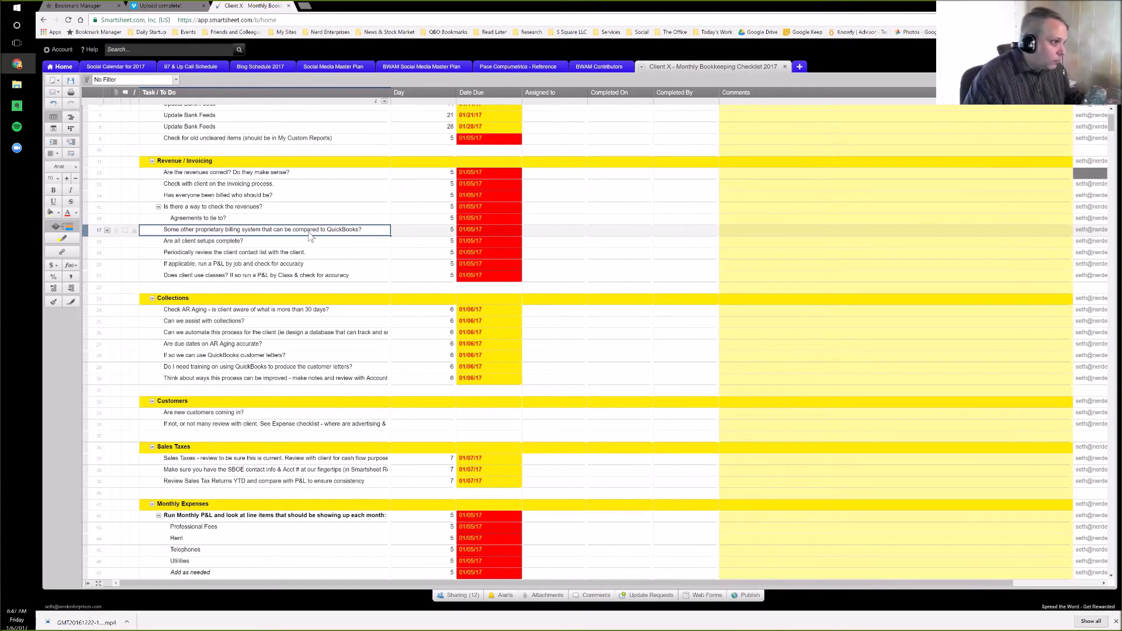
{"action": "left_click", "coordinate": [225, 242]}
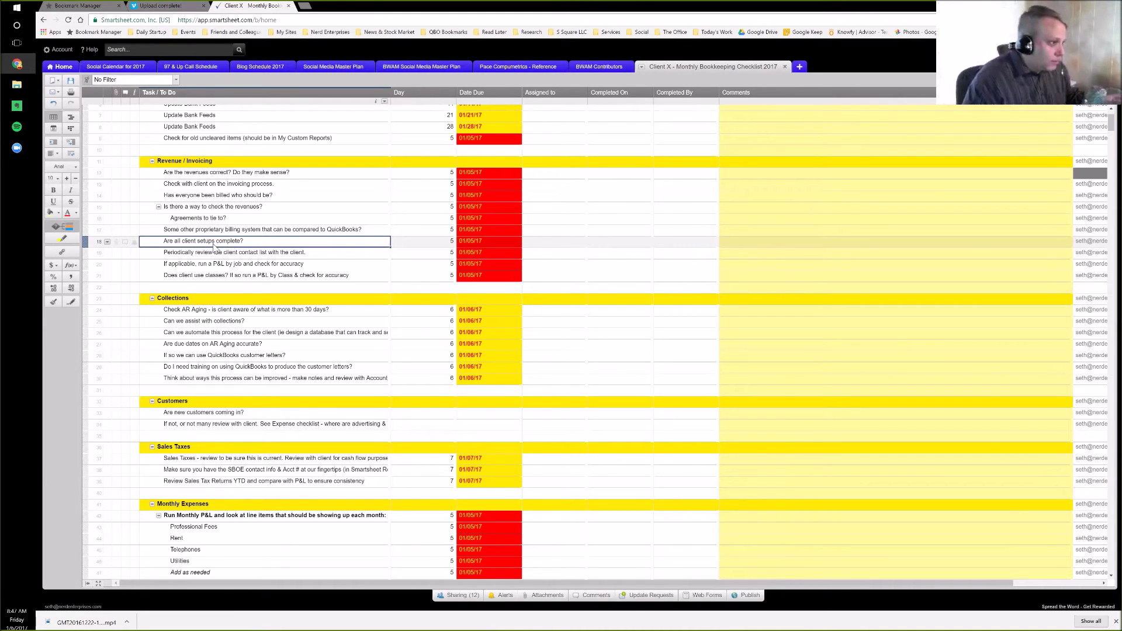
{"action": "left_click", "coordinate": [212, 255]}
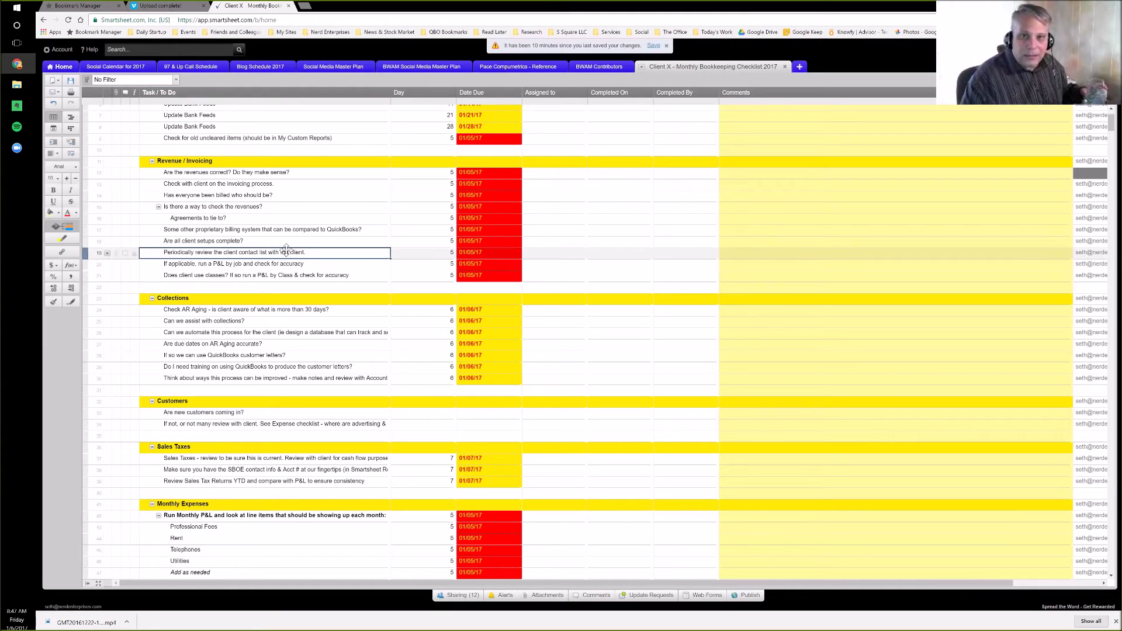
{"action": "left_click", "coordinate": [224, 264]}
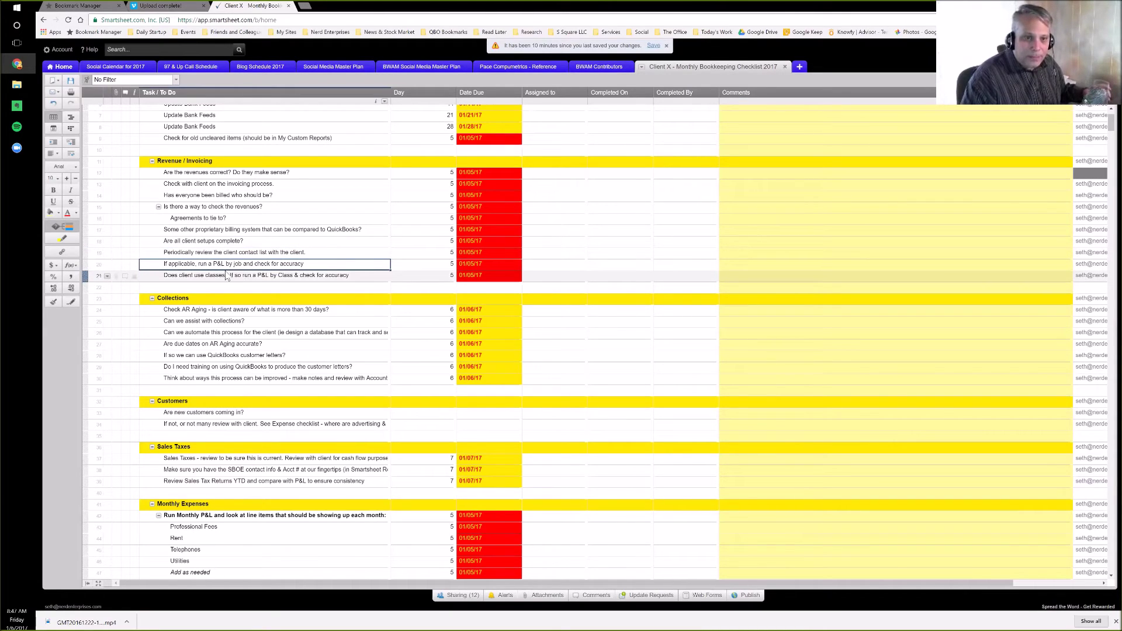
{"action": "left_click", "coordinate": [251, 277]}
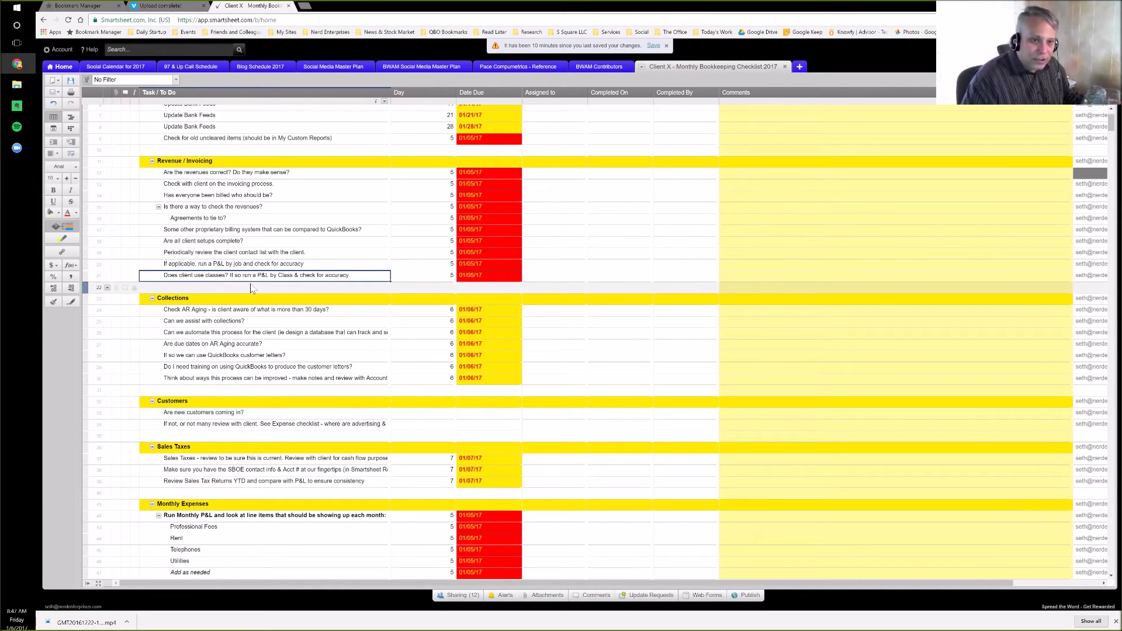
Step: Go through the Collections tasks one by one, from the AR Aging check to the process improvement notes
{"action": "scroll", "coordinate": [248, 268], "scroll_direction": "down", "scroll_amount": 2}
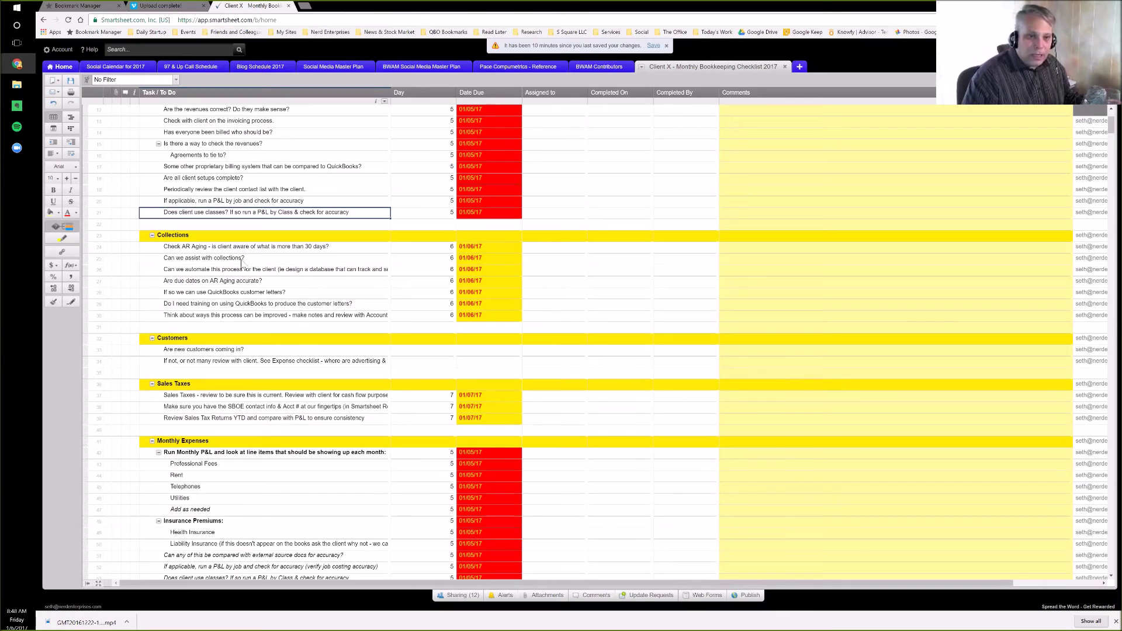
{"action": "left_click", "coordinate": [192, 248]}
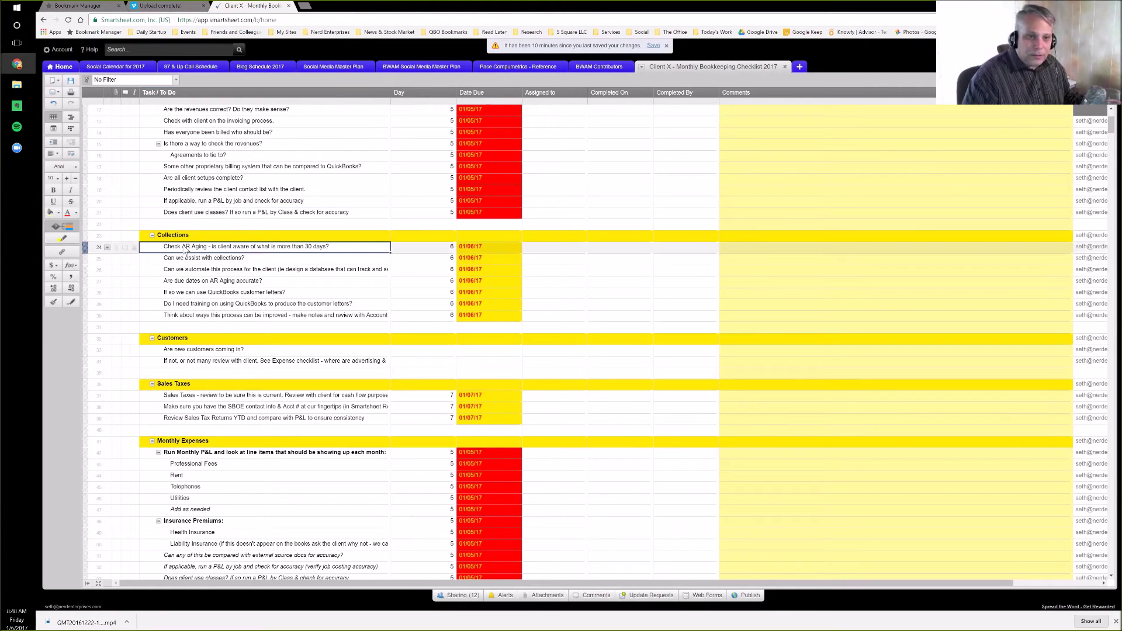
{"action": "left_click", "coordinate": [224, 261]}
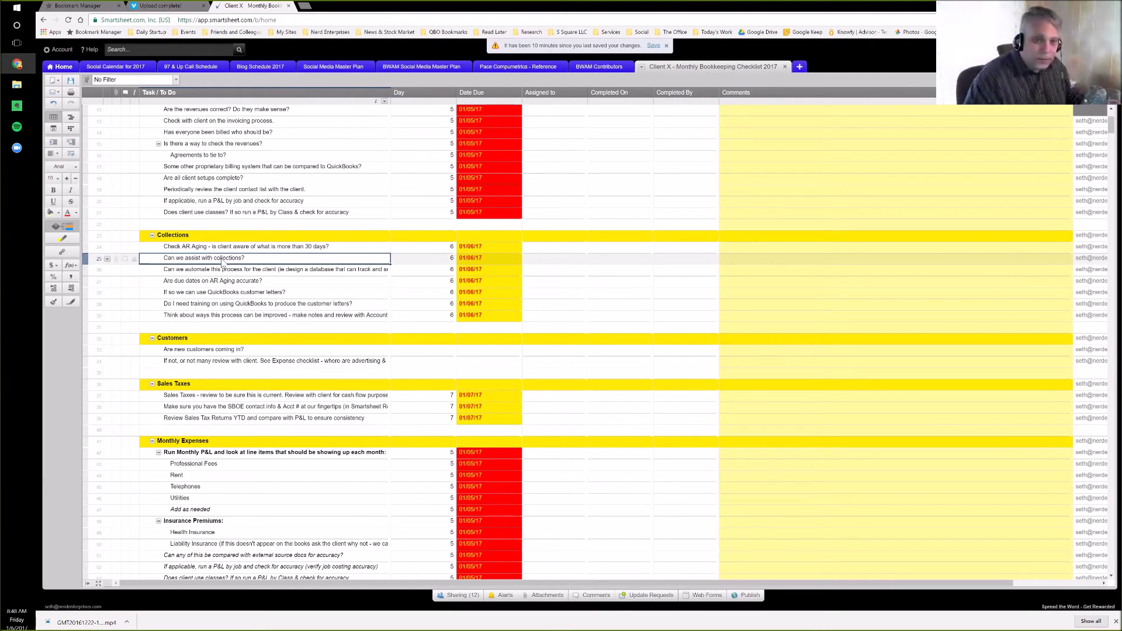
{"action": "left_click", "coordinate": [222, 271]}
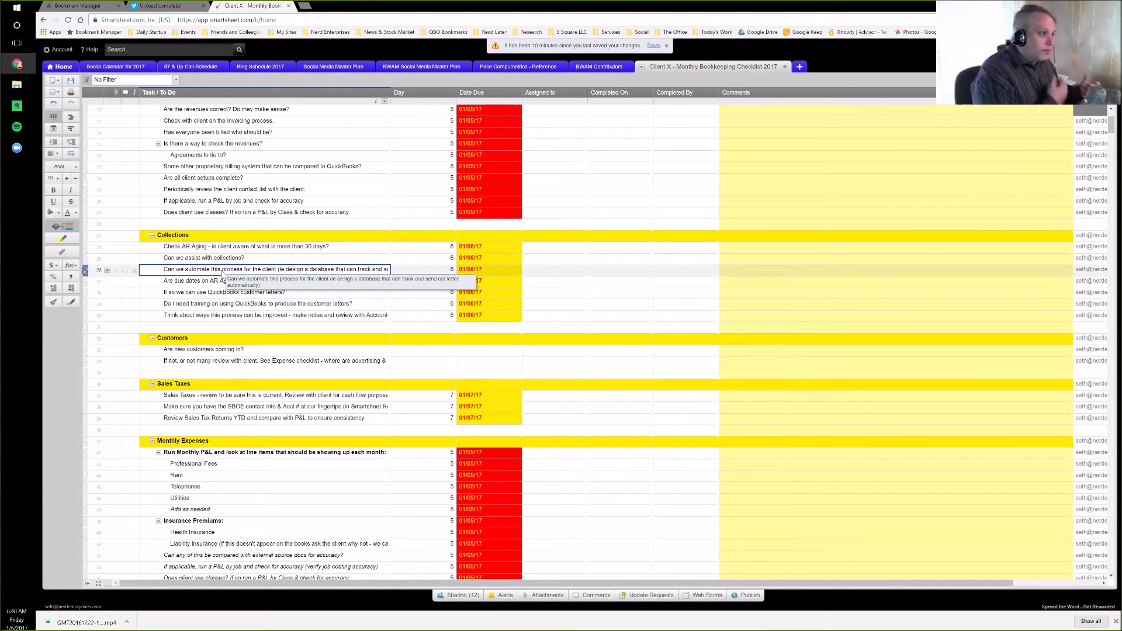
{"action": "left_click", "coordinate": [191, 284]}
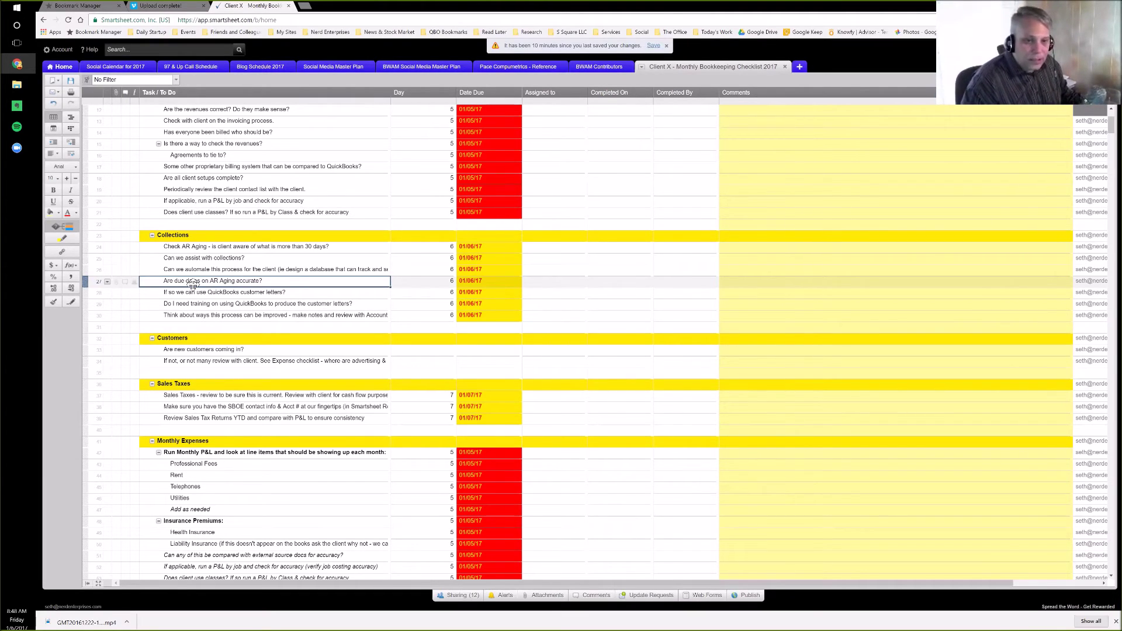
{"action": "left_click", "coordinate": [201, 295]}
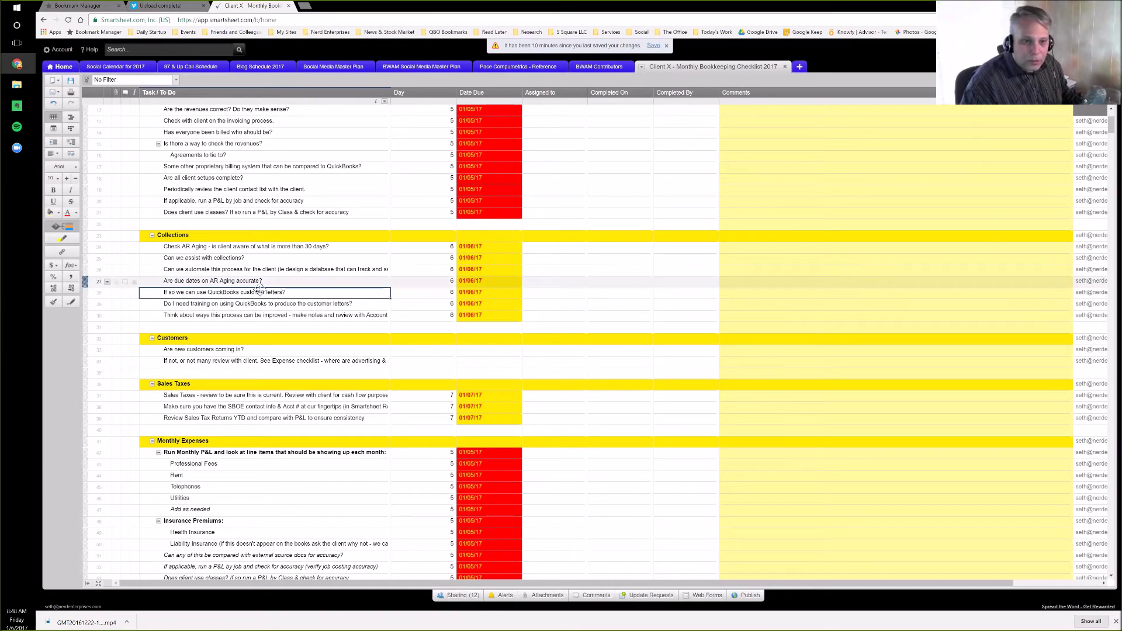
{"action": "left_click", "coordinate": [213, 306]}
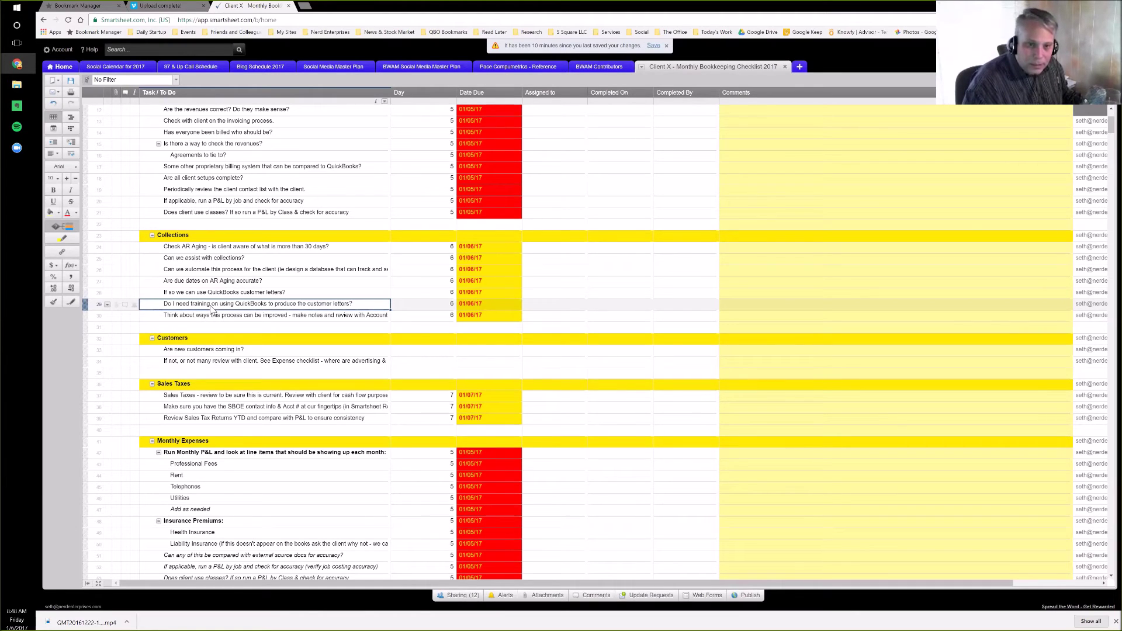
{"action": "left_click", "coordinate": [244, 316]}
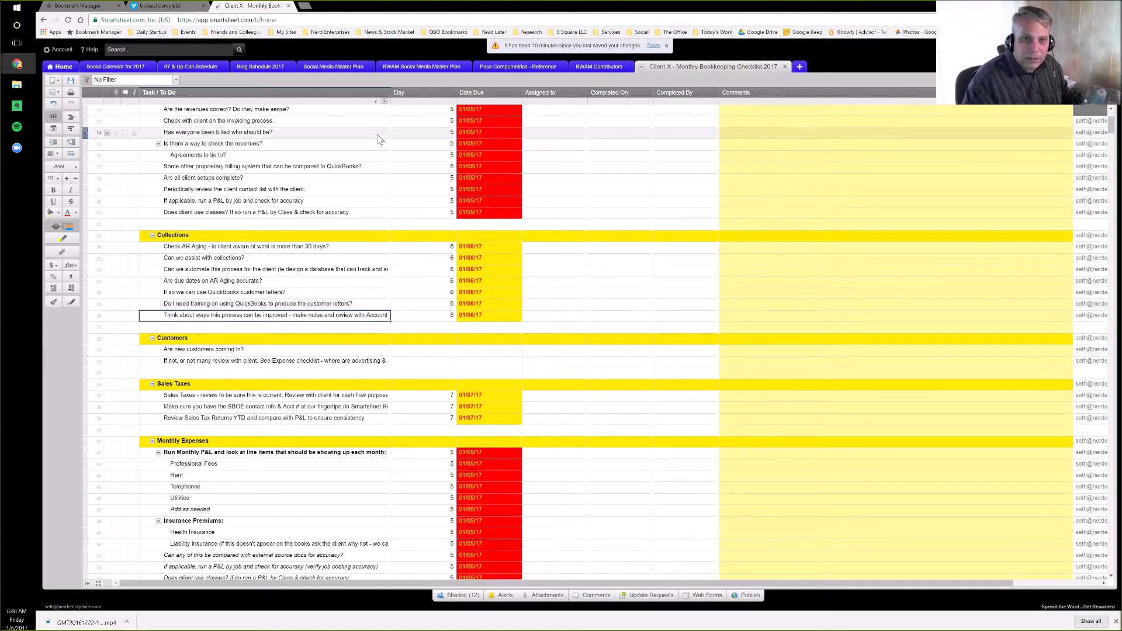
Step: Widen the Task / To Do column to fit its longest task text
{"action": "double_click", "coordinate": [381, 318]}
{"action": "left_click", "coordinate": [395, 328]}
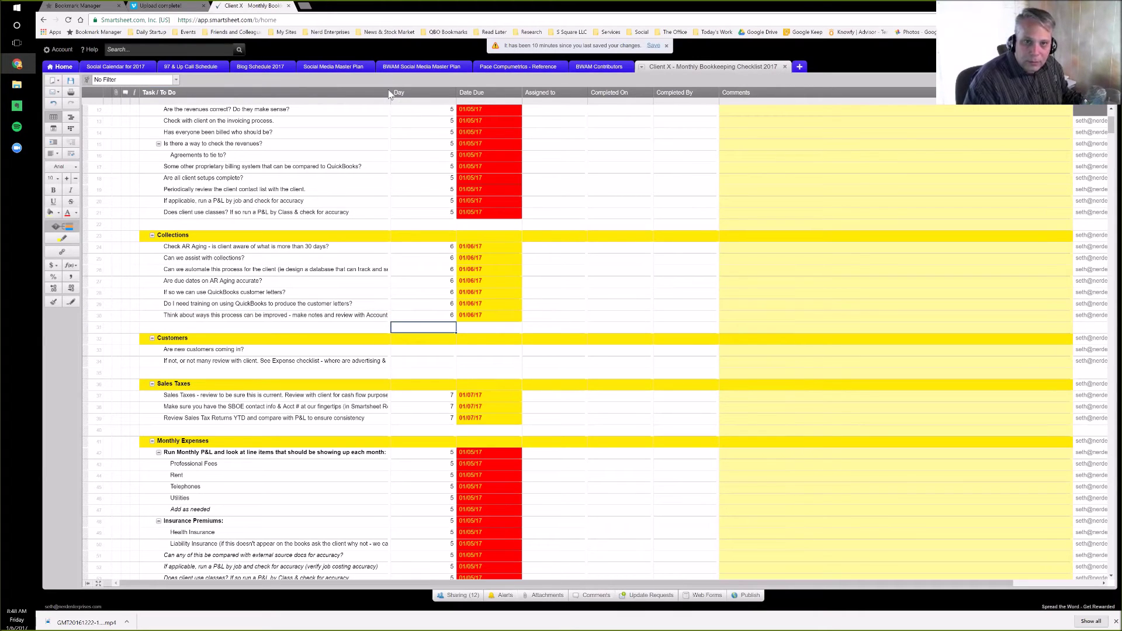
{"action": "double_click", "coordinate": [388, 95]}
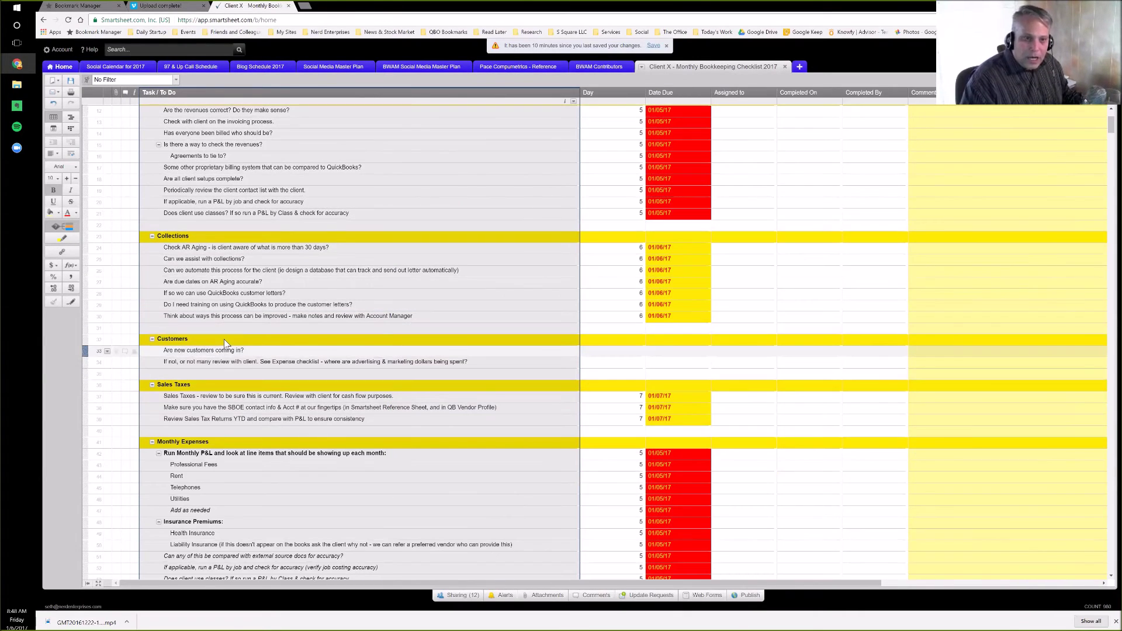
Step: Review the Customers tasks on new customers and advertising spend, and the first Sales Taxes task
{"action": "left_click", "coordinate": [223, 349]}
{"action": "scroll", "coordinate": [216, 316], "scroll_direction": "down", "scroll_amount": 1}
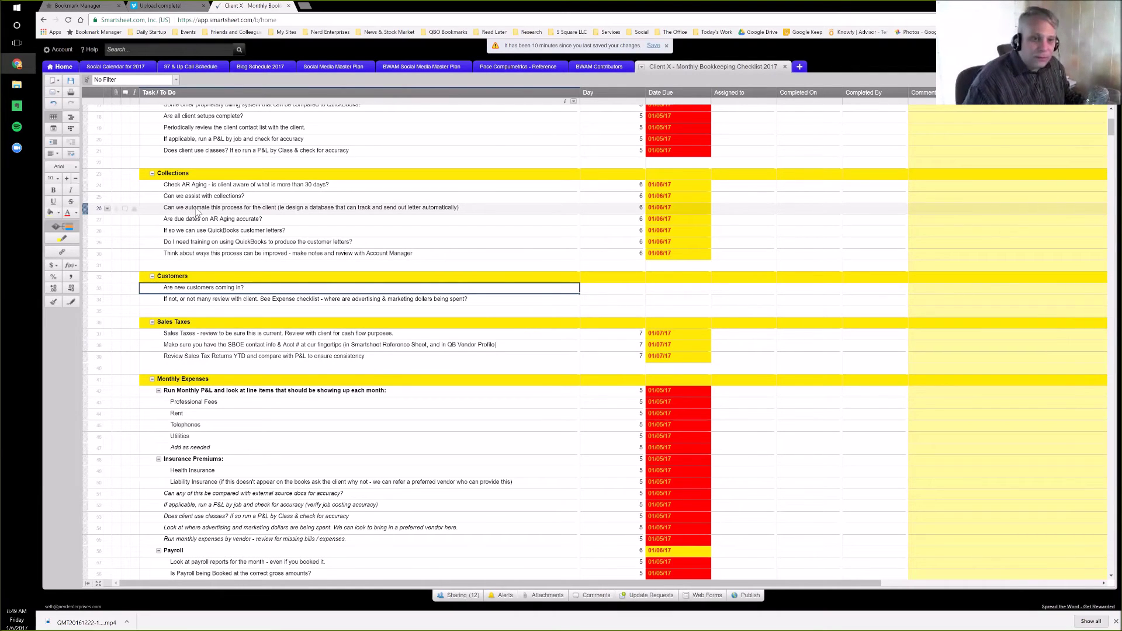
{"action": "left_click", "coordinate": [212, 301]}
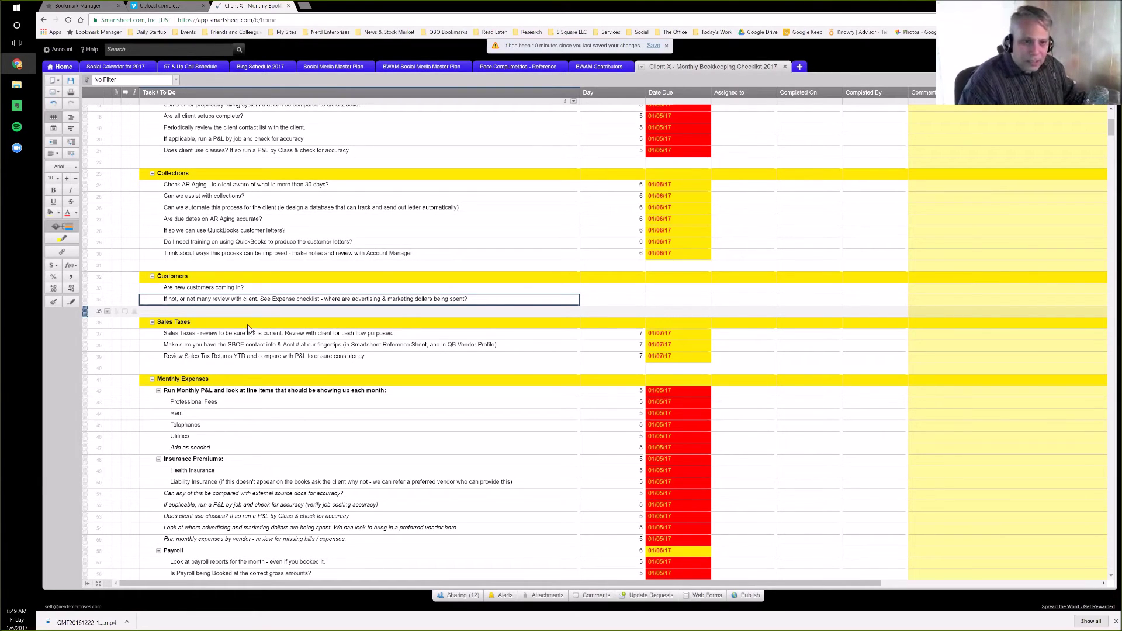
{"action": "left_click", "coordinate": [226, 335]}
{"action": "left_click", "coordinate": [196, 300]}
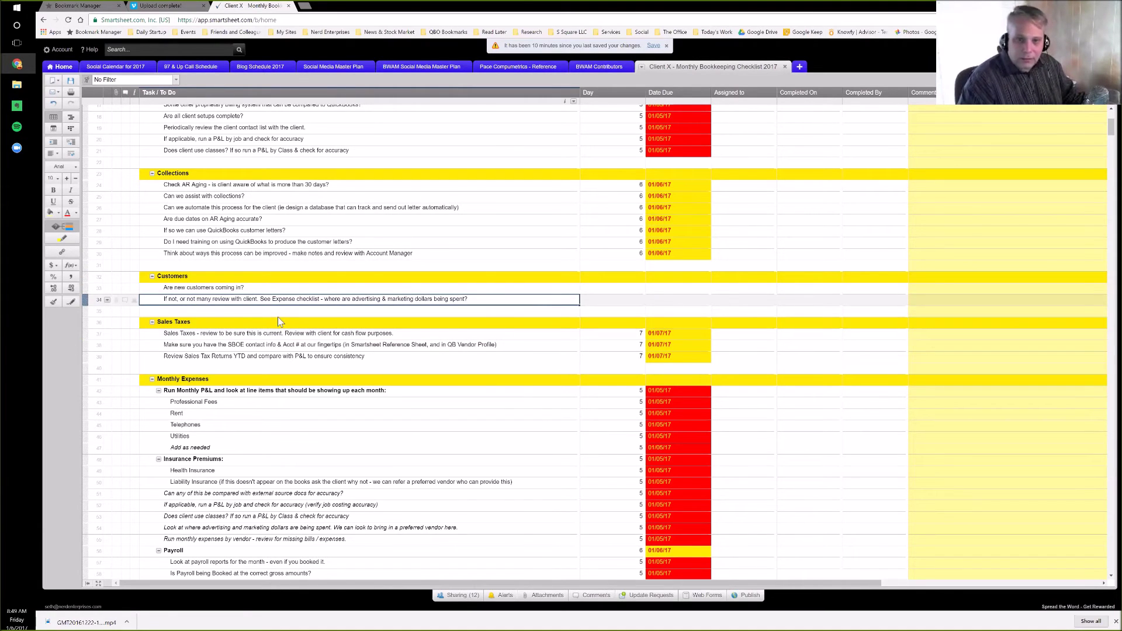
{"action": "scroll", "coordinate": [271, 314], "scroll_direction": "down", "scroll_amount": 3}
{"action": "left_click", "coordinate": [226, 273]}
{"action": "scroll", "coordinate": [229, 286], "scroll_direction": "down", "scroll_amount": 2}
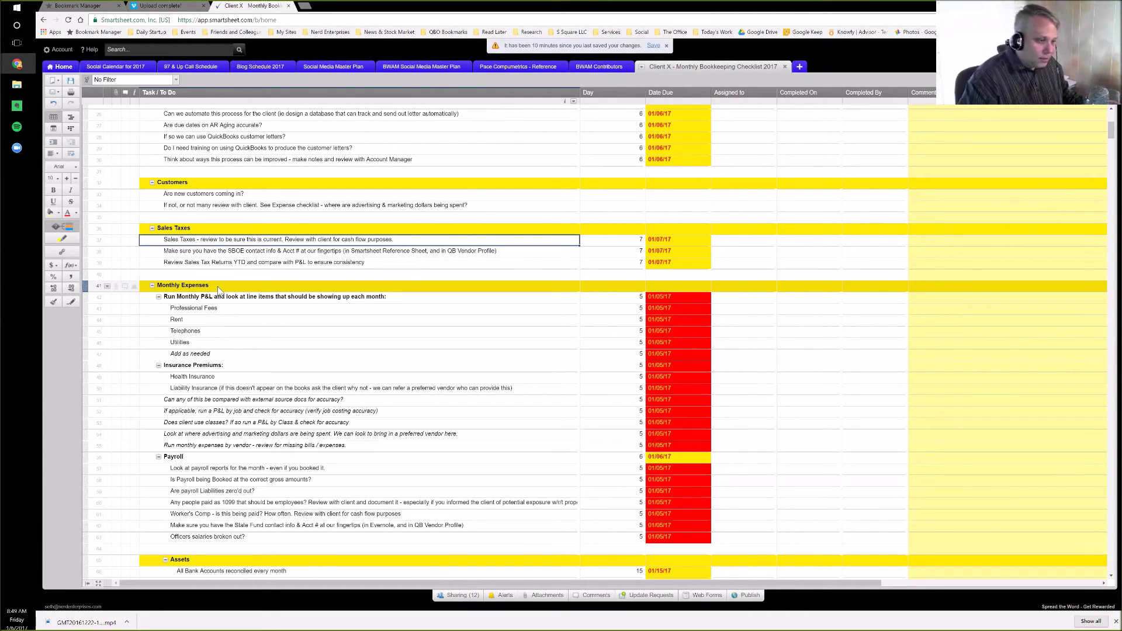
Step: Insert four blank rows above Professional Fees under the monthly P&L review task in Monthly Expenses
{"action": "left_click", "coordinate": [203, 299]}
{"action": "scroll", "coordinate": [207, 306], "scroll_direction": "down", "scroll_amount": 3}
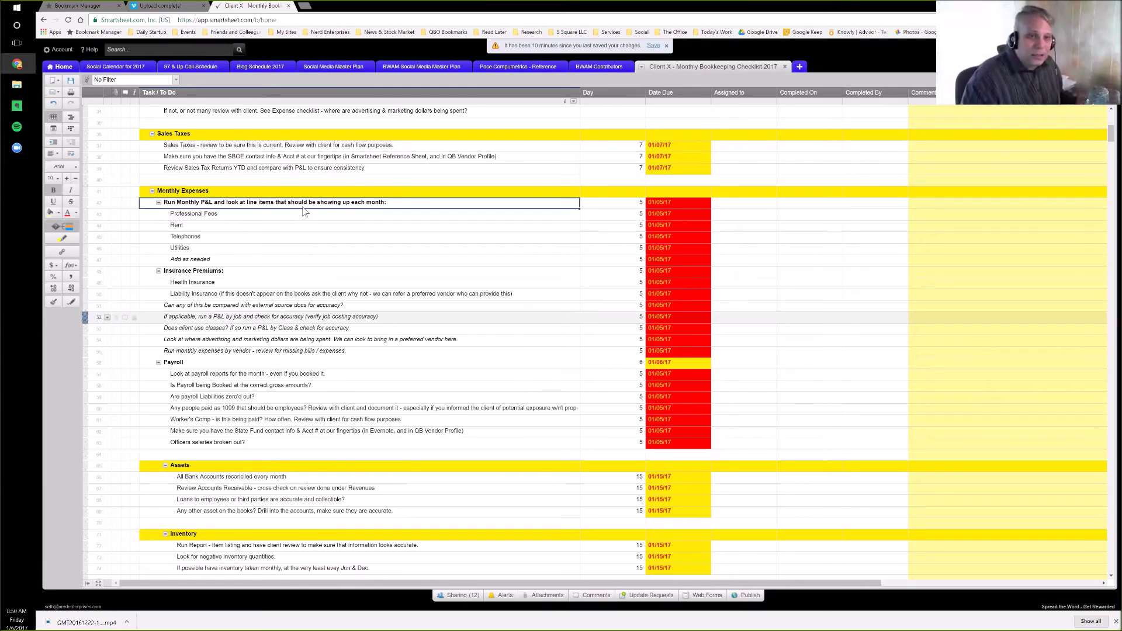
{"action": "left_click", "coordinate": [228, 214]}
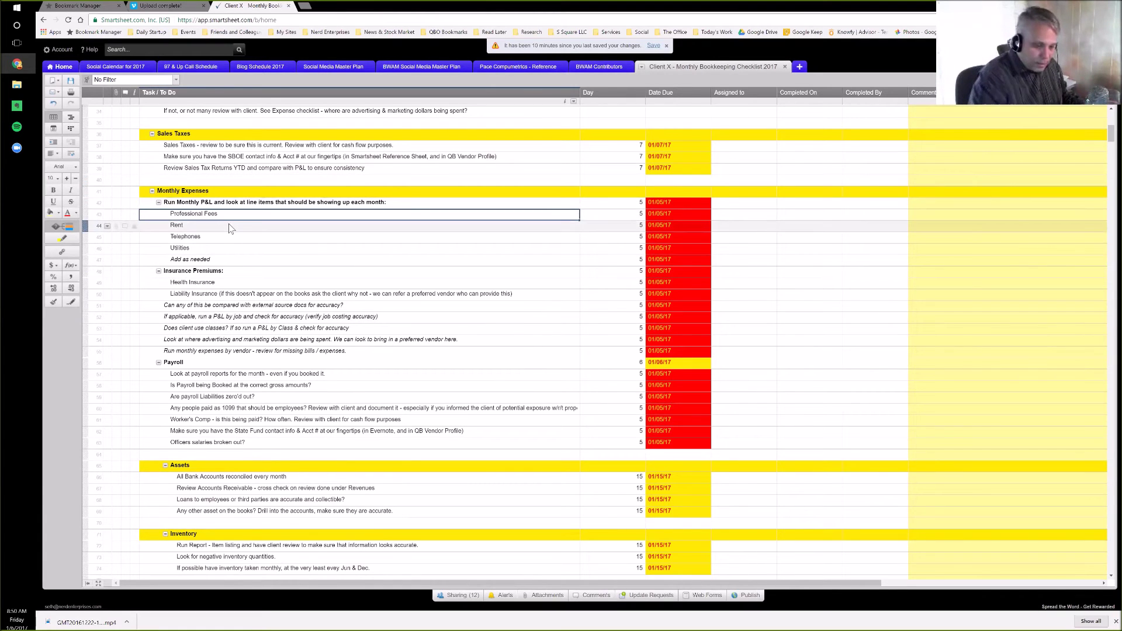
{"action": "key", "text": "Insert"}
{"action": "key", "text": "Insert"}
{"action": "key", "text": "Insert"}
{"action": "key", "text": "Insert"}
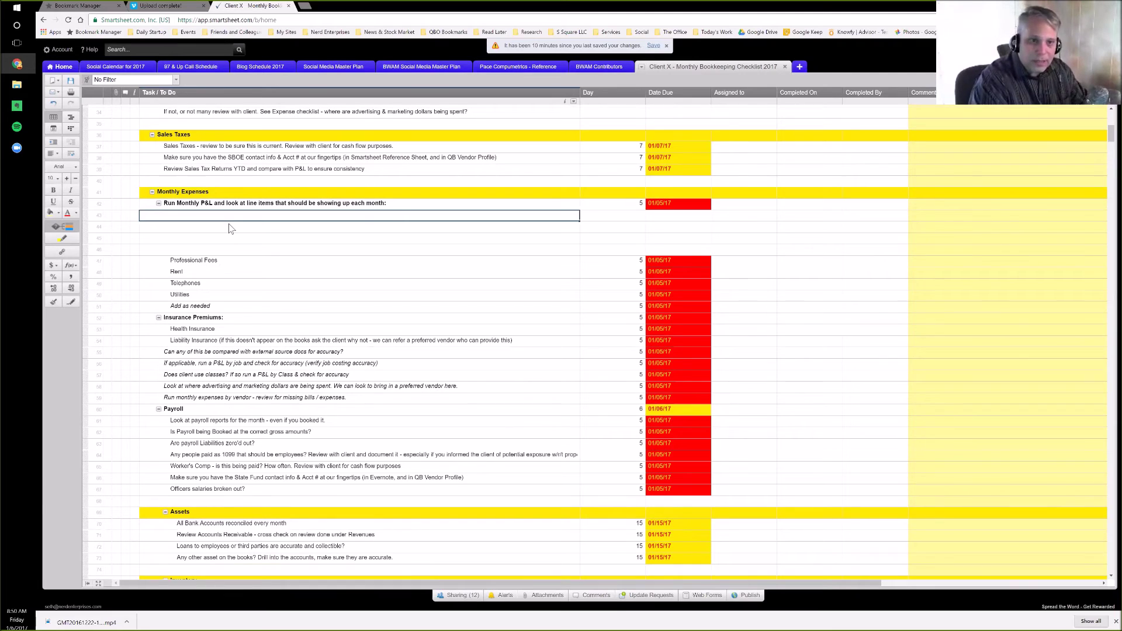
Step: Delete the four blank rows above Professional Fees in the Monthly Expenses group
{"action": "key", "text": "shift+space"}
{"action": "key", "text": "shift+Down"}
{"action": "key", "text": "shift+Down"}
{"action": "key", "text": "shift+Down"}
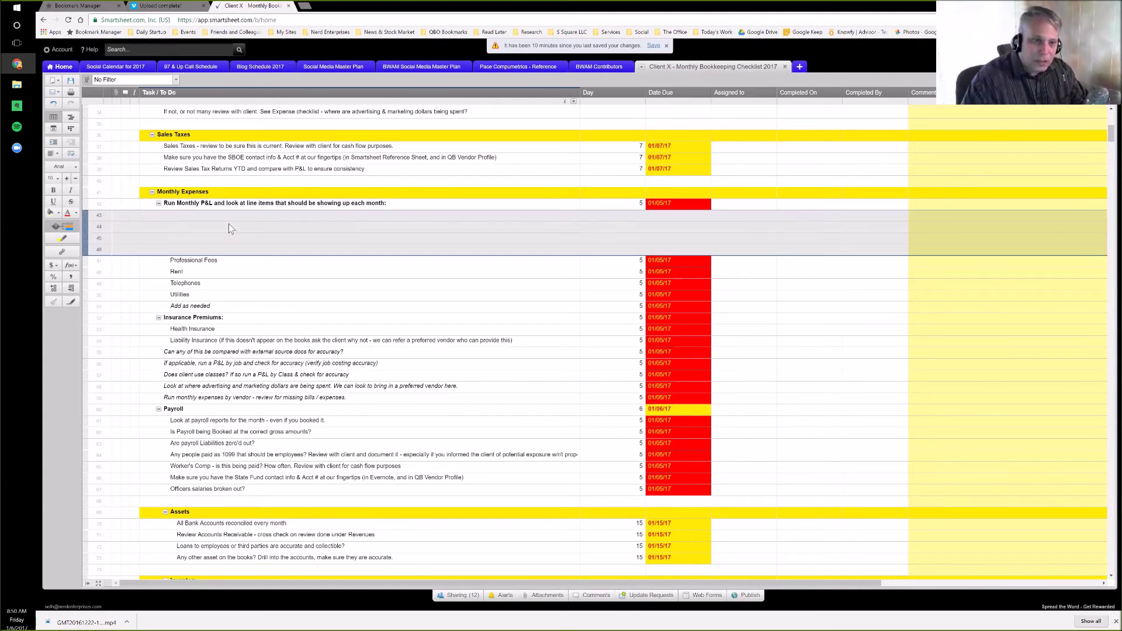
{"action": "right_click", "coordinate": [84, 216]}
{"action": "left_click", "coordinate": [126, 289]}
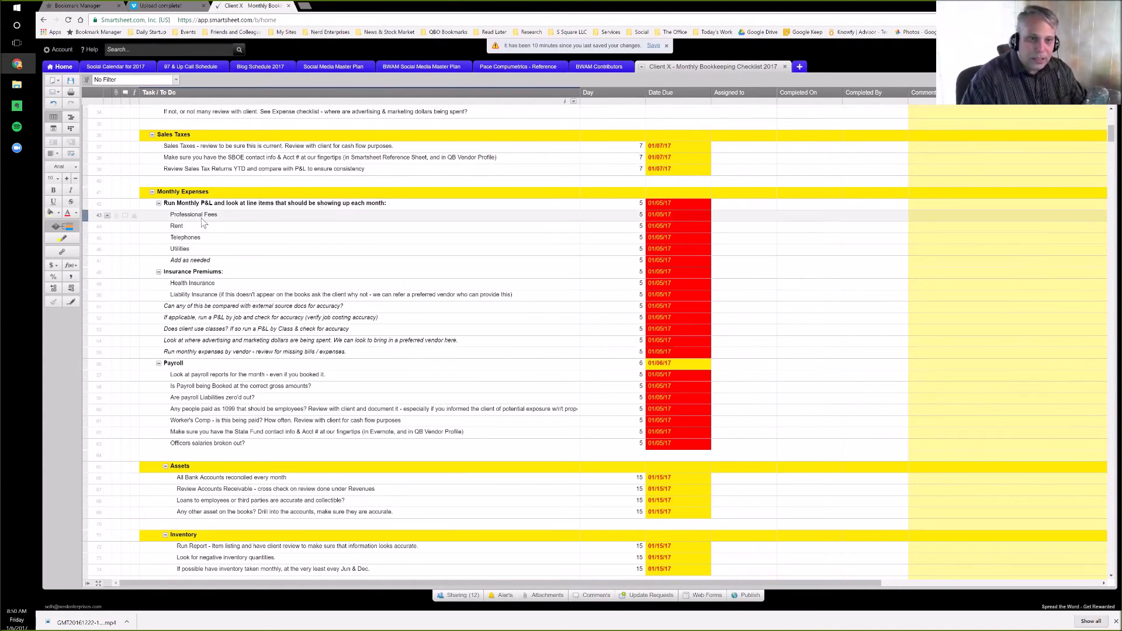
Step: Review the Professional Fees, Rent, Telephones and Utilities items, including their day, due date, assignment and completion cells
{"action": "left_click", "coordinate": [202, 217]}
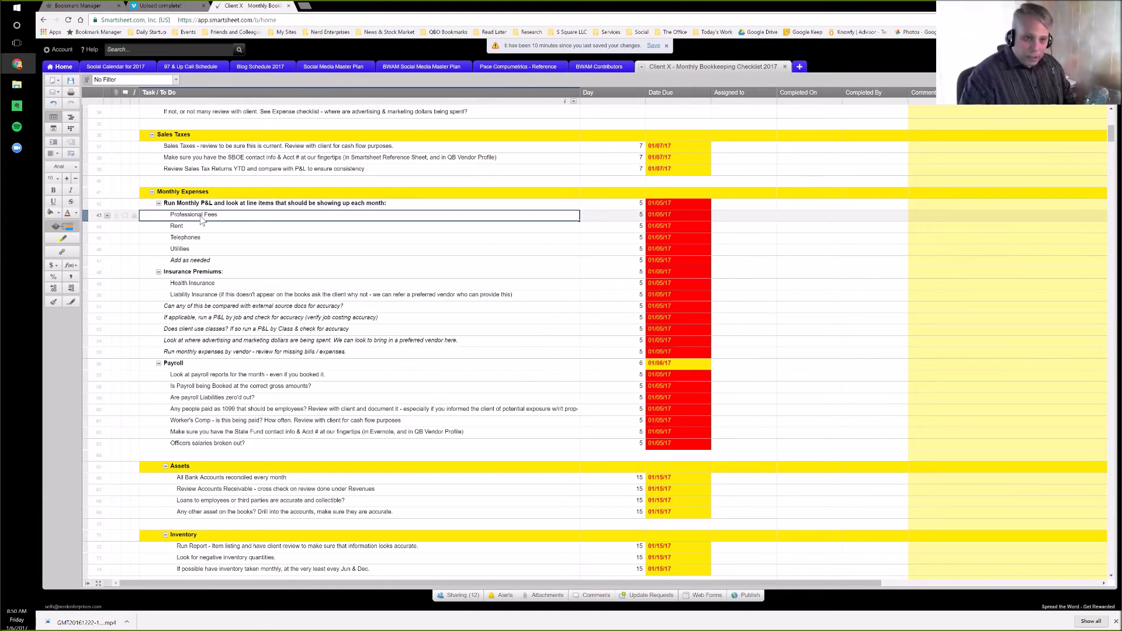
{"action": "left_click", "coordinate": [196, 230]}
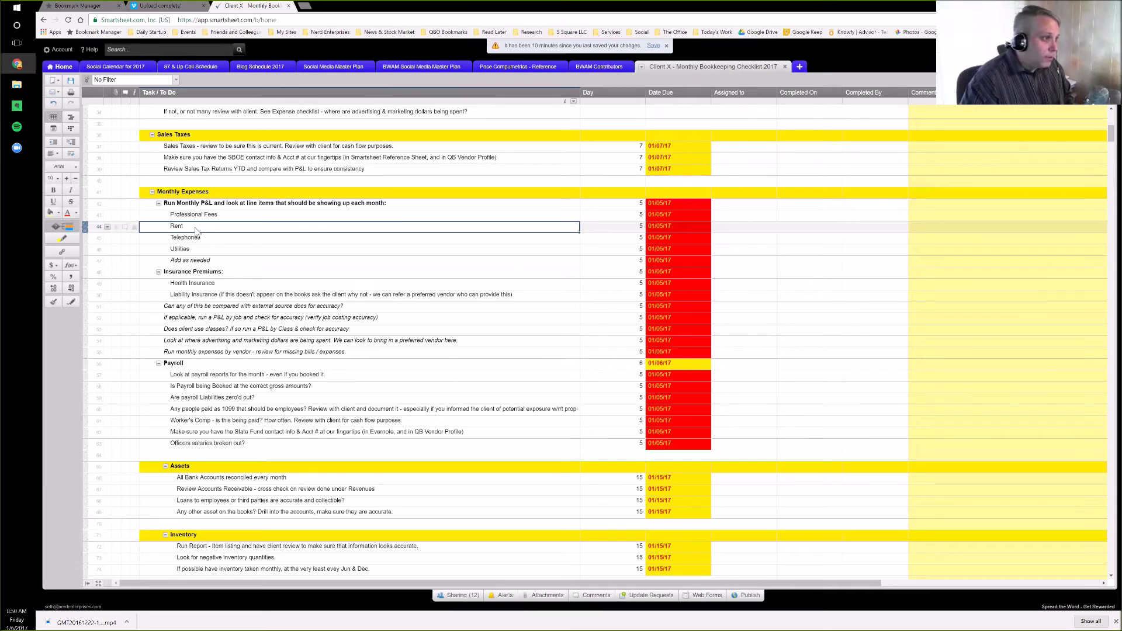
{"action": "left_click", "coordinate": [195, 238]}
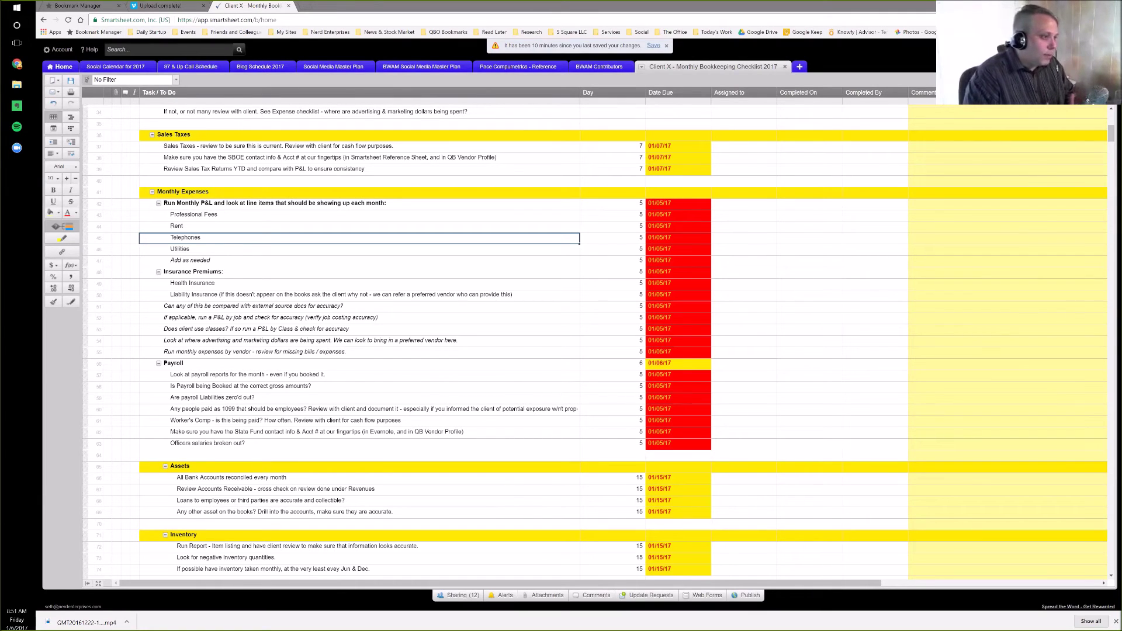
{"action": "left_click", "coordinate": [199, 228]}
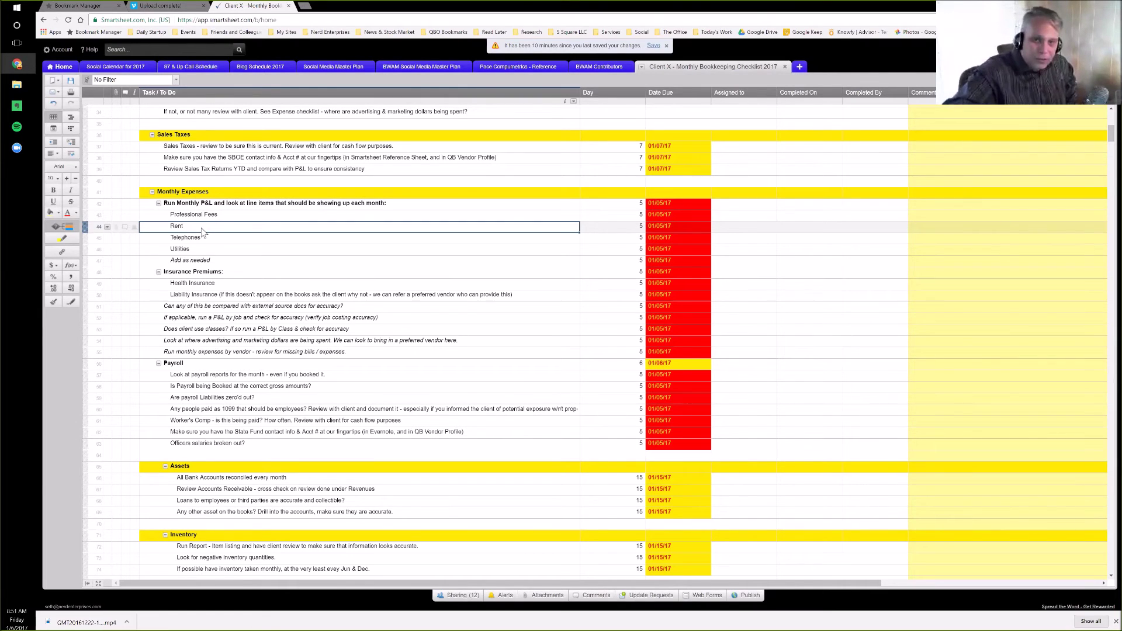
{"action": "left_click", "coordinate": [654, 250]}
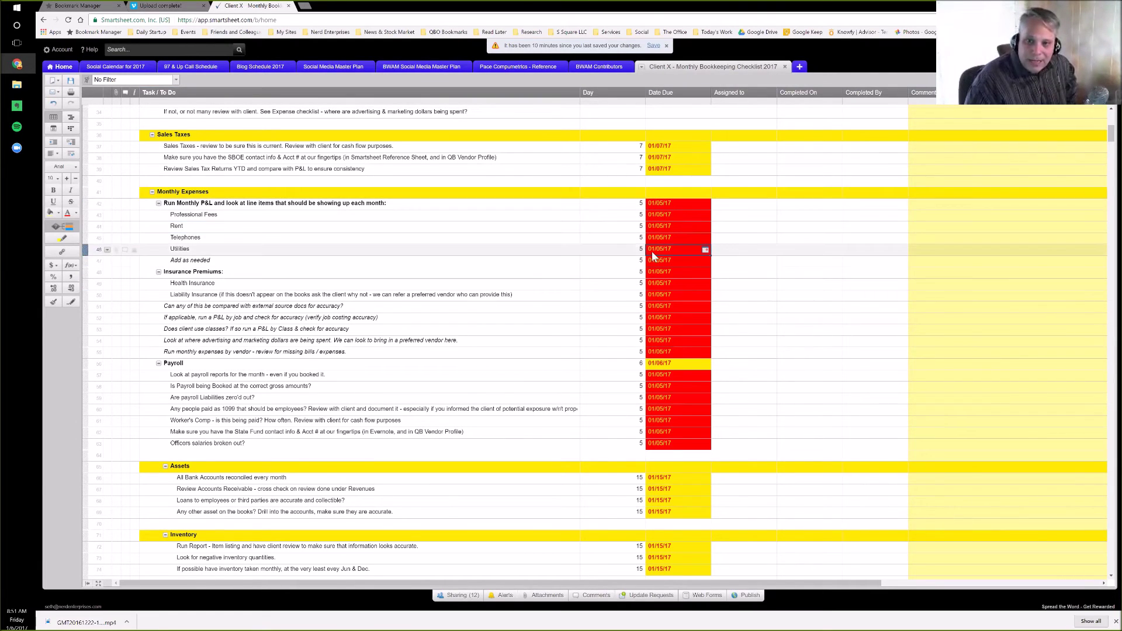
{"action": "left_click", "coordinate": [635, 251]}
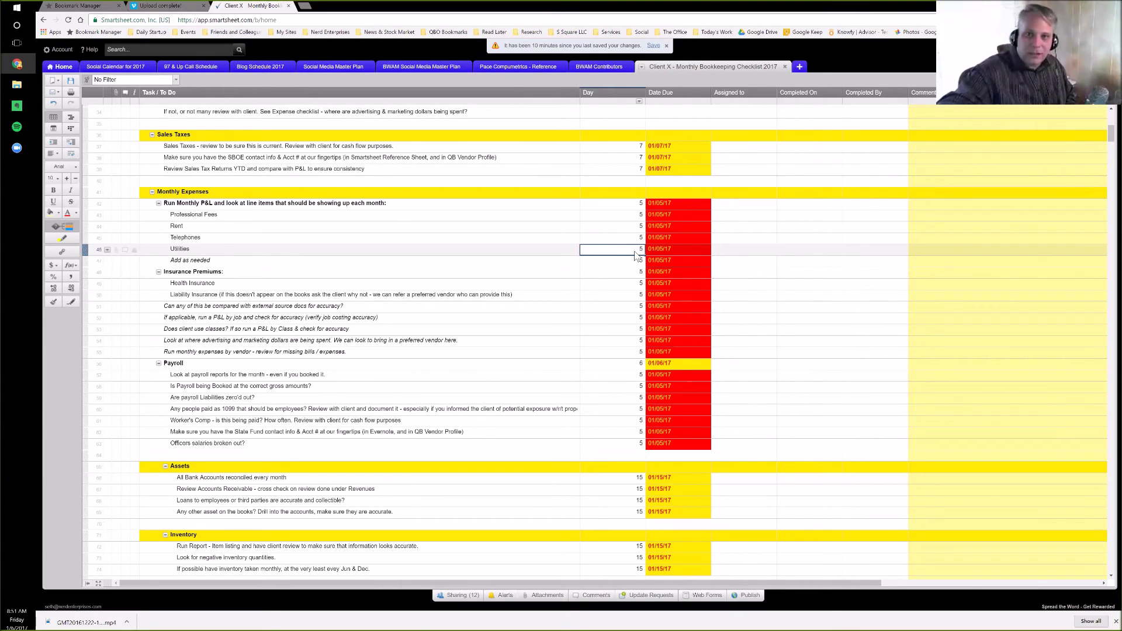
{"action": "left_click", "coordinate": [751, 239]}
{"action": "left_click", "coordinate": [817, 238]}
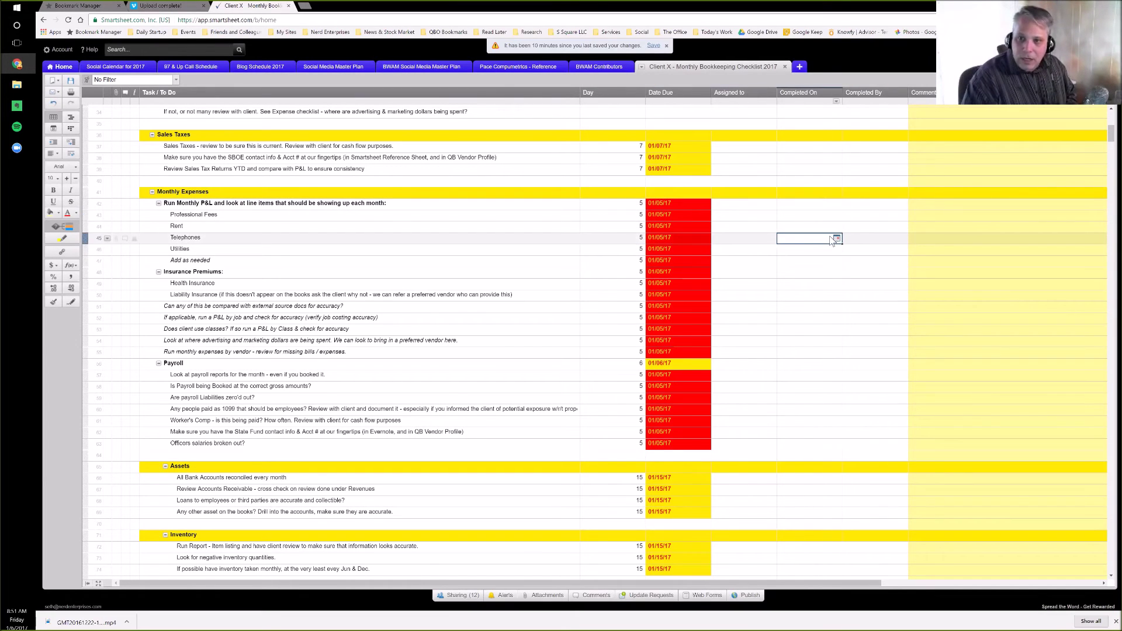
Step: Check the Telephones item's Completed By and comment cells and the Health Insurance item, and save the sheet
{"action": "left_click", "coordinate": [872, 244]}
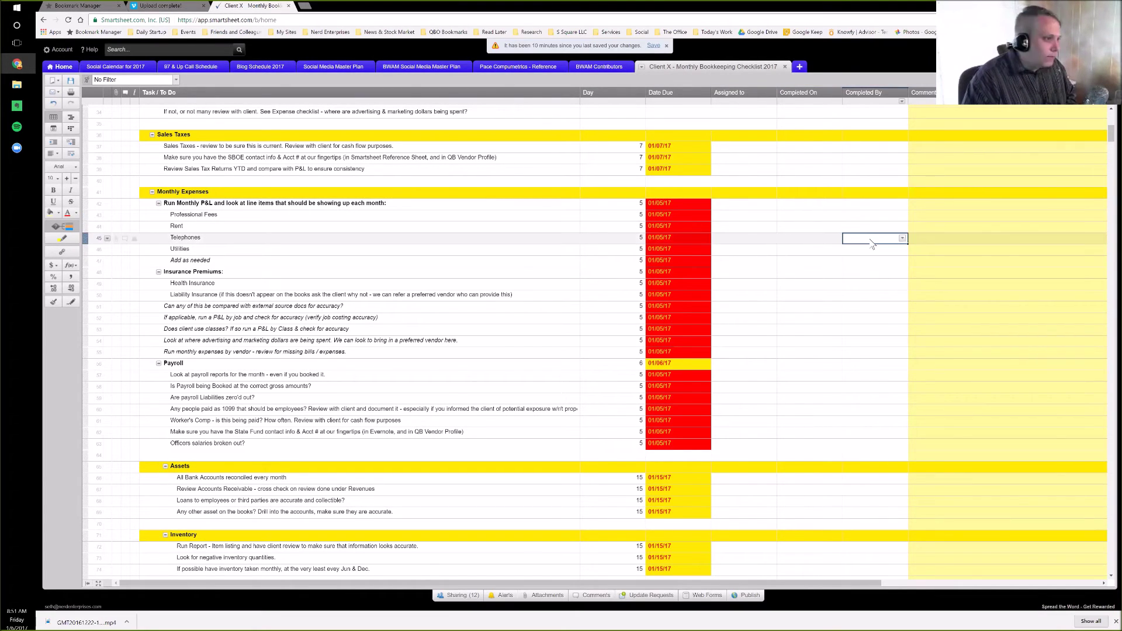
{"action": "left_click", "coordinate": [937, 243]}
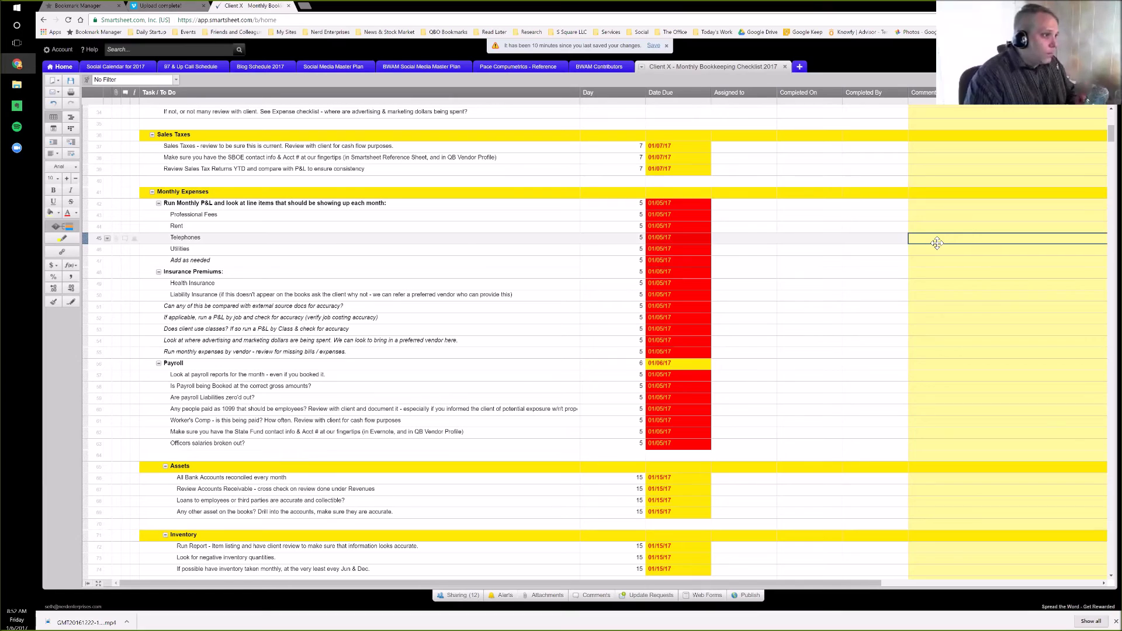
{"action": "left_click", "coordinate": [170, 241]}
{"action": "left_click", "coordinate": [179, 284]}
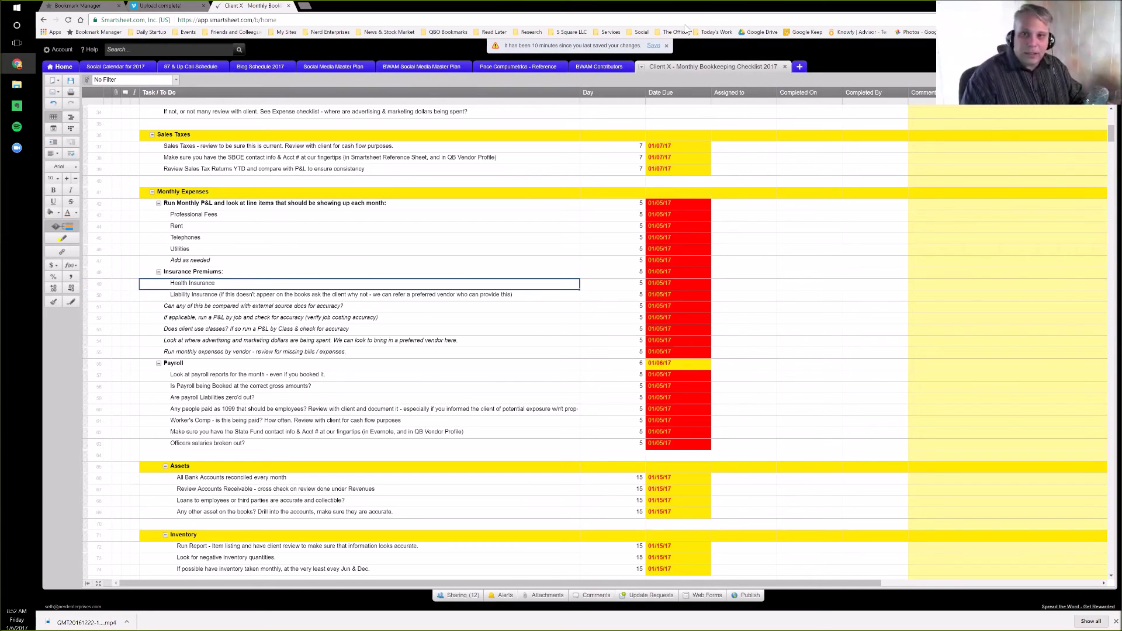
{"action": "left_click", "coordinate": [654, 46]}
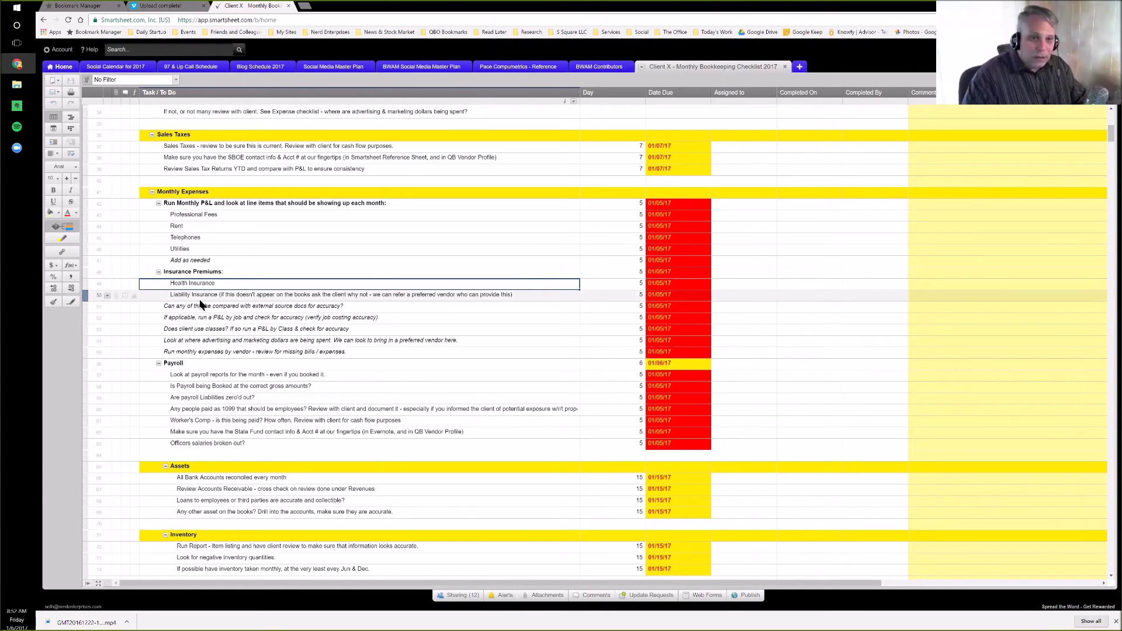
Step: Review the Insurance Premiums items and the italic expense tasks on source documents, job and class P&Ls, and expenses by vendor
{"action": "left_click", "coordinate": [197, 306]}
{"action": "left_click", "coordinate": [195, 283]}
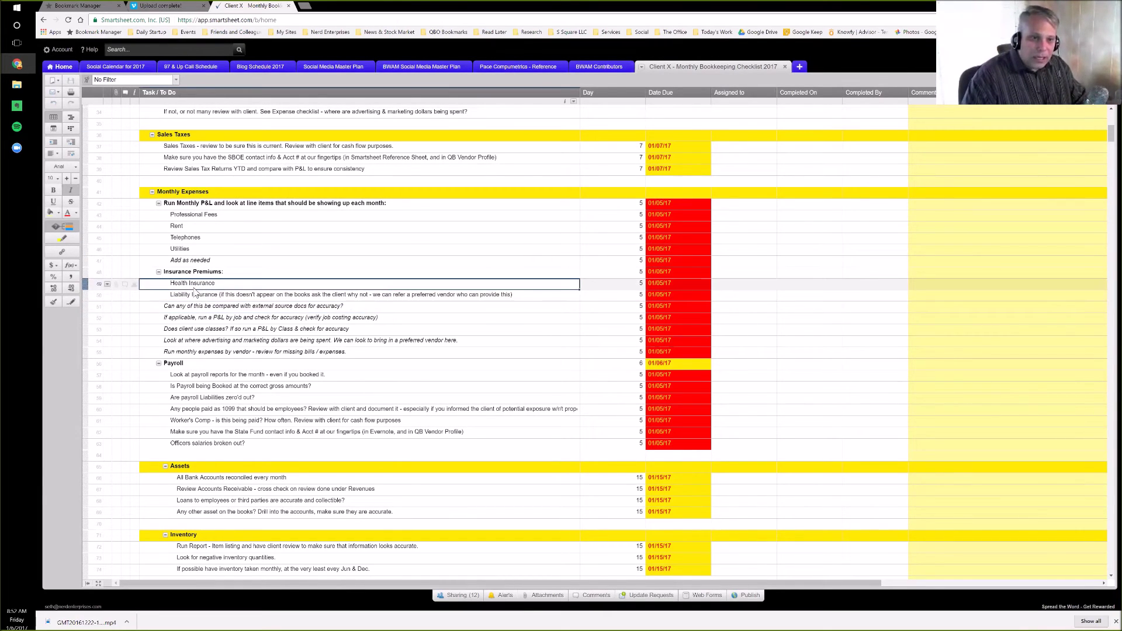
{"action": "left_click", "coordinate": [194, 294]}
{"action": "left_click", "coordinate": [195, 284]}
{"action": "left_click", "coordinate": [189, 305]}
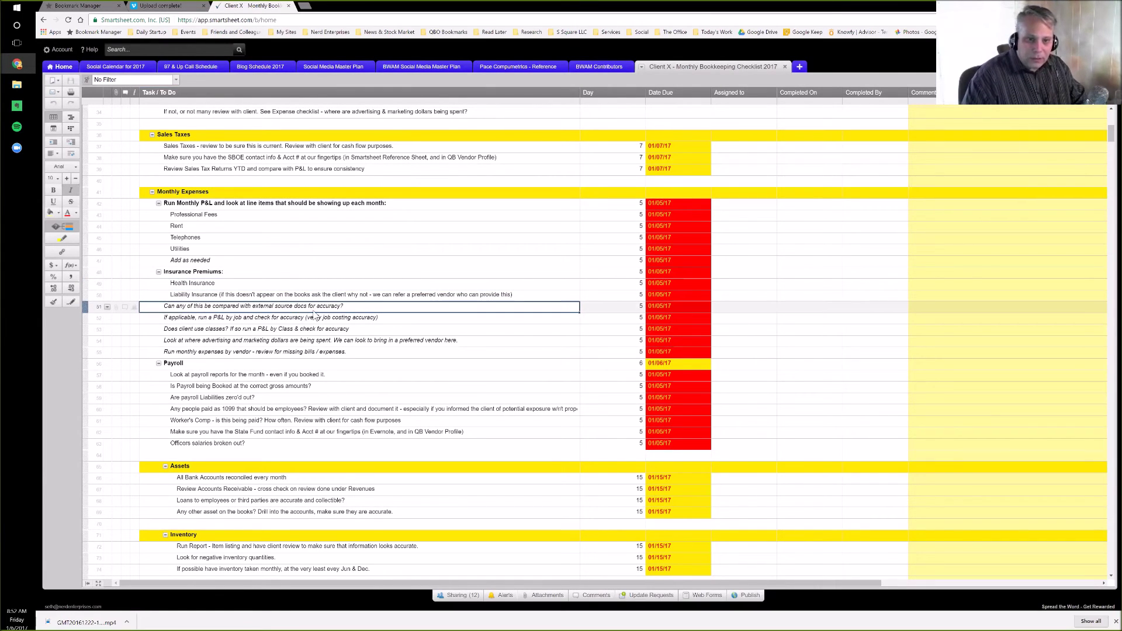
{"action": "left_click", "coordinate": [199, 319]}
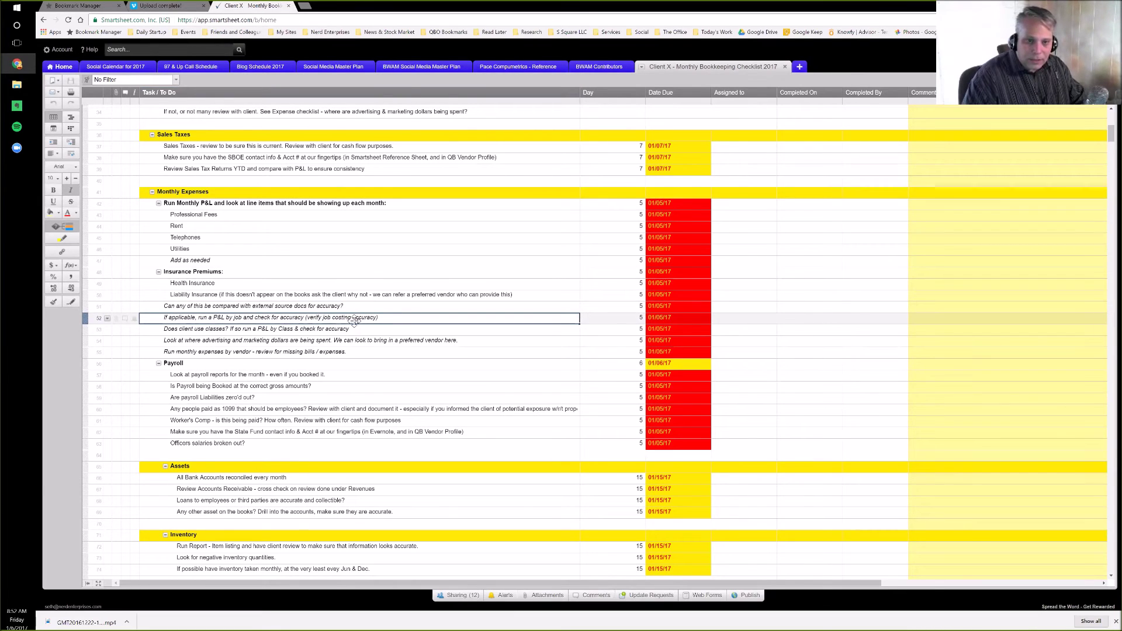
{"action": "key", "text": "Down"}
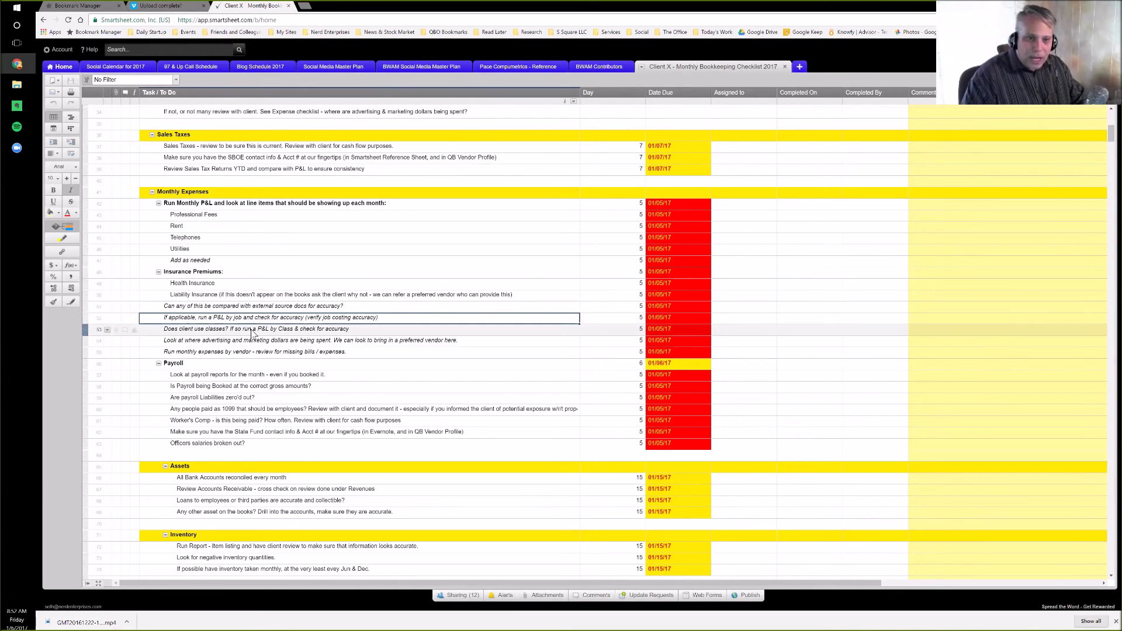
{"action": "left_click", "coordinate": [197, 354]}
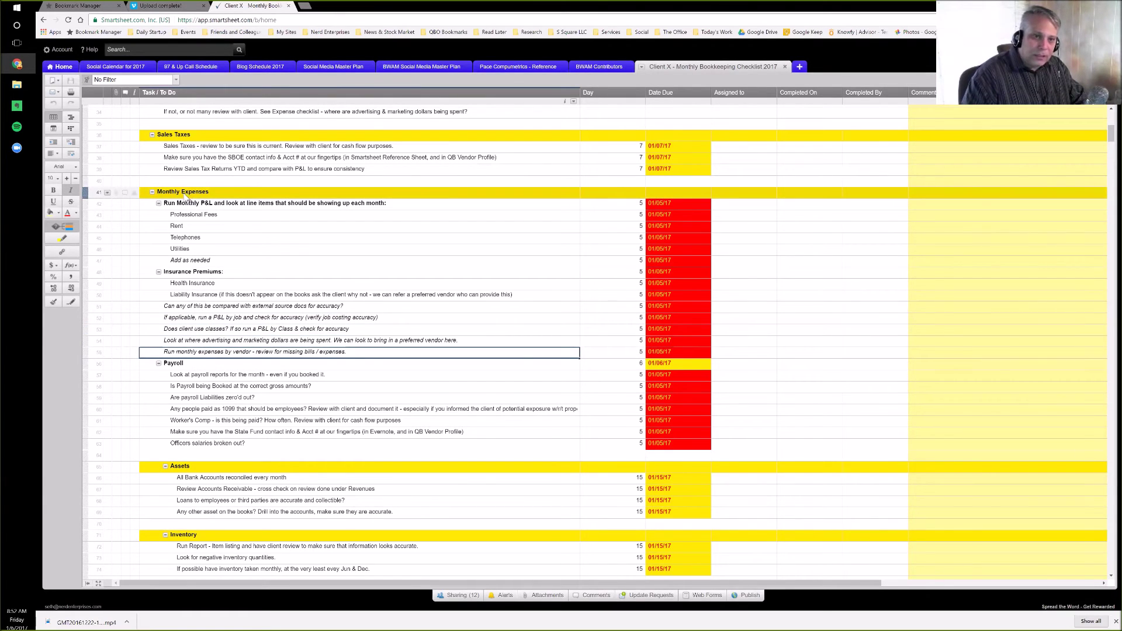
Step: Review the Payroll tasks, from the monthly payroll reports and liabilities to 1099 workers, Worker's Comp and officers' salaries
{"action": "scroll", "coordinate": [193, 202], "scroll_direction": "up", "scroll_amount": 1}
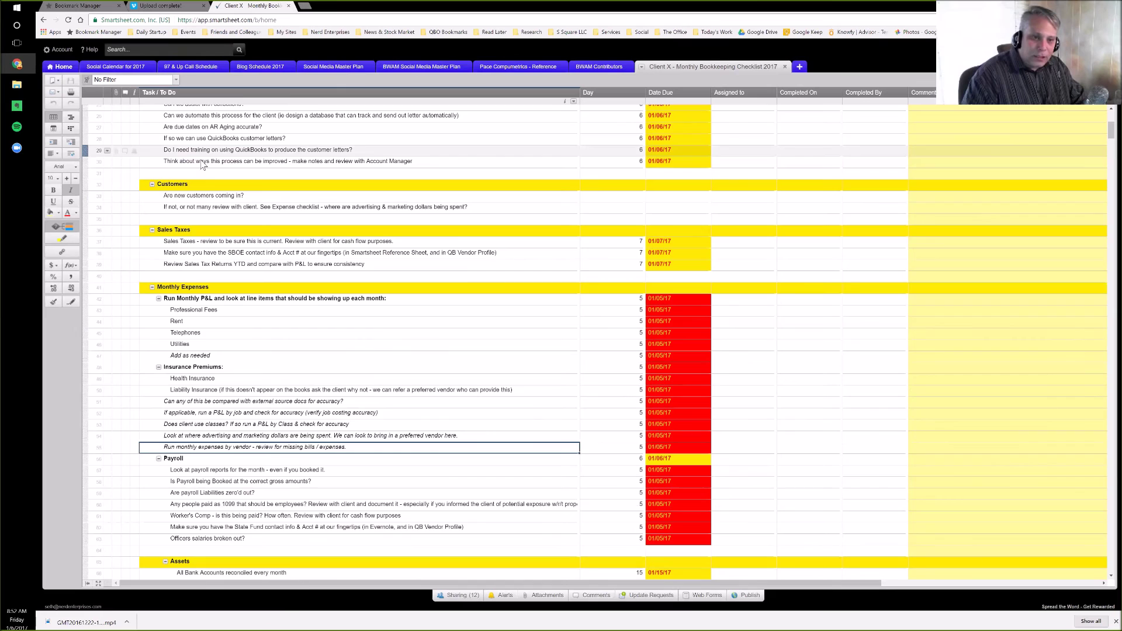
{"action": "scroll", "coordinate": [202, 164], "scroll_direction": "down", "scroll_amount": 1}
{"action": "scroll", "coordinate": [210, 294], "scroll_direction": "down", "scroll_amount": 1}
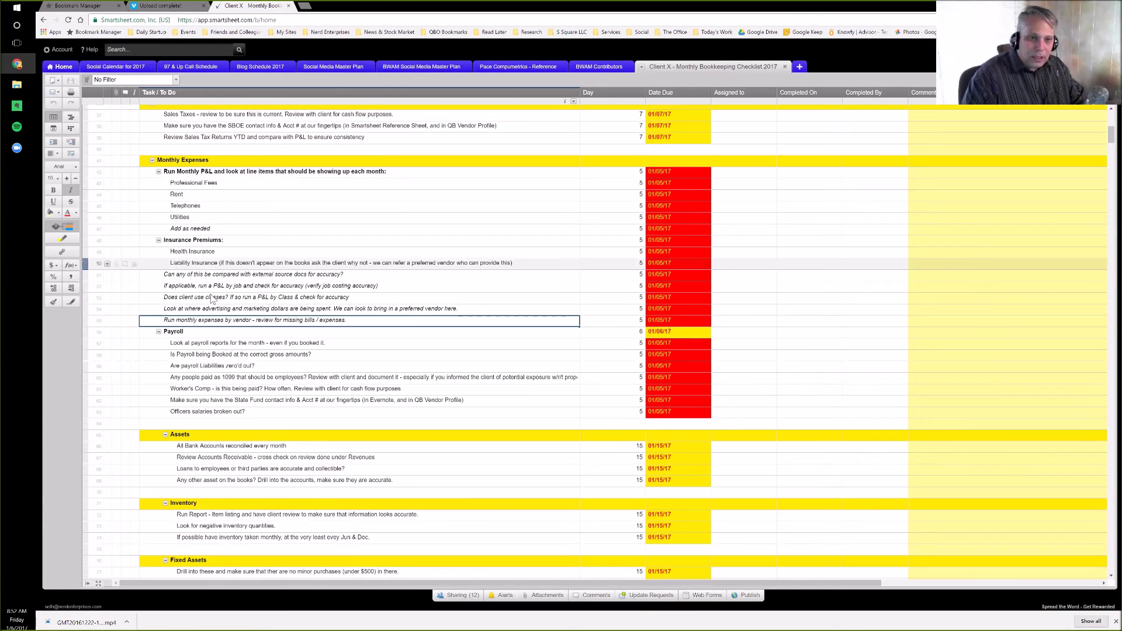
{"action": "scroll", "coordinate": [211, 294], "scroll_direction": "down", "scroll_amount": 1}
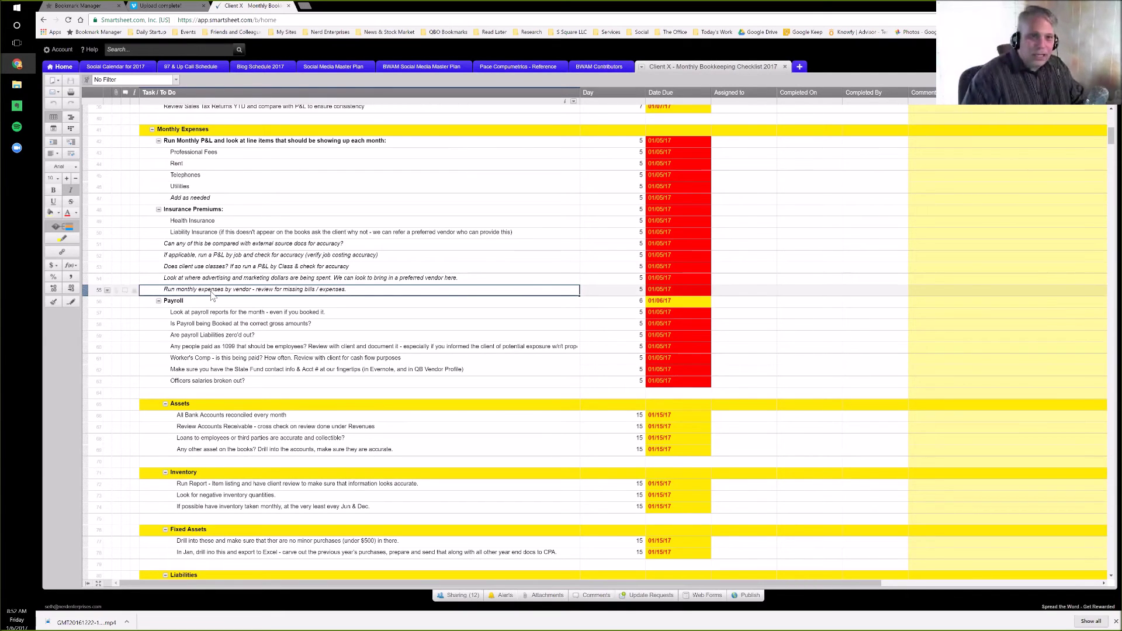
{"action": "scroll", "coordinate": [212, 295], "scroll_direction": "down", "scroll_amount": 2}
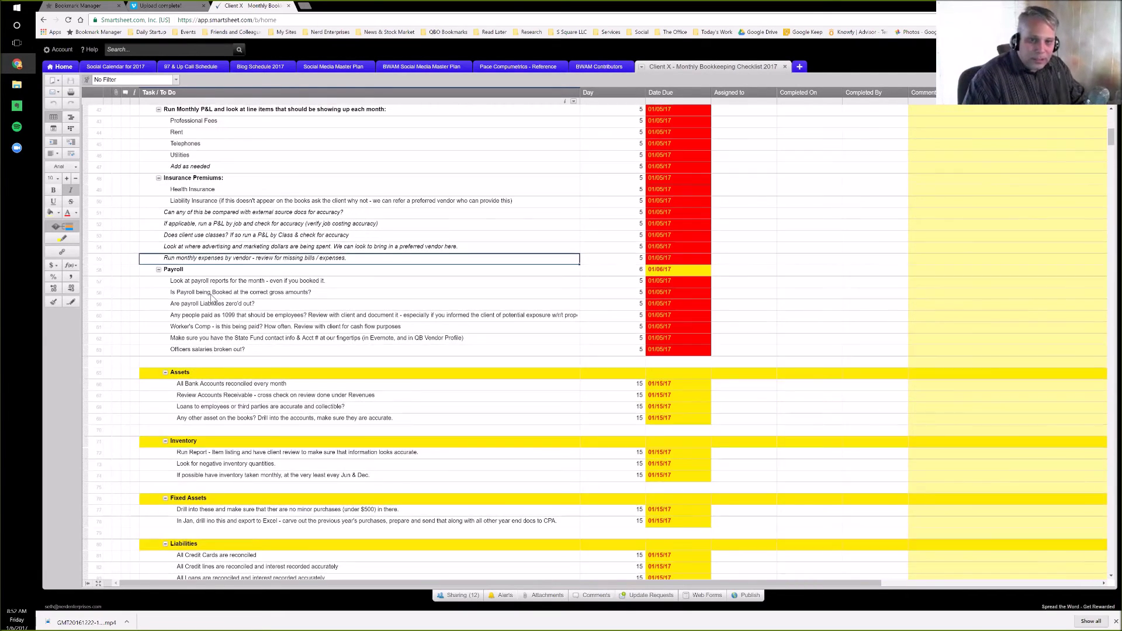
{"action": "left_click", "coordinate": [190, 252]}
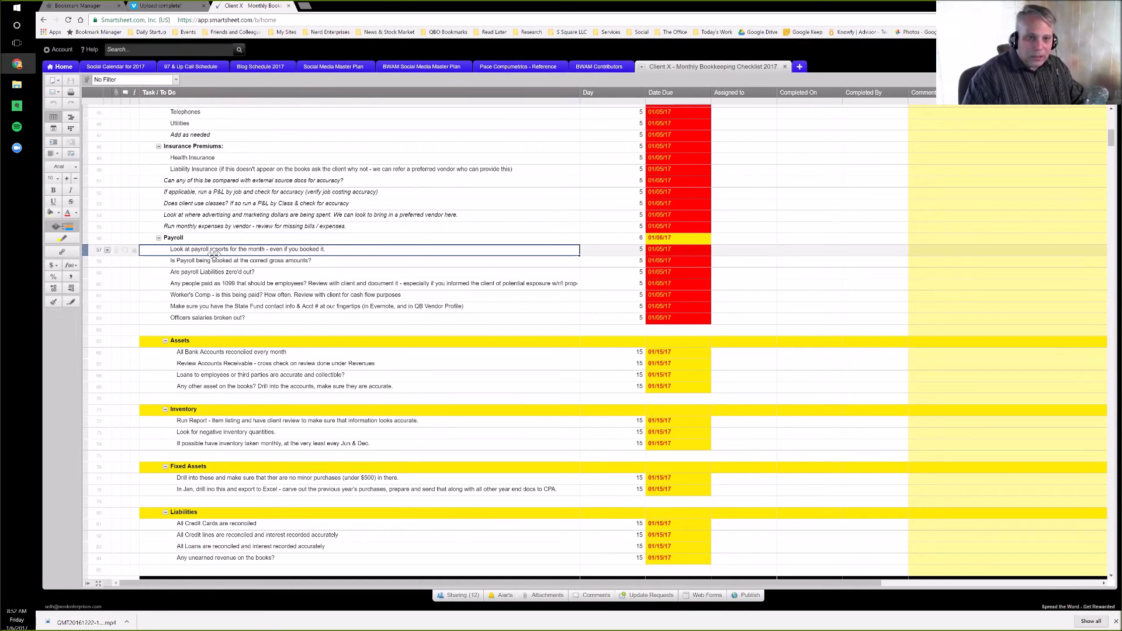
{"action": "scroll", "coordinate": [213, 252], "scroll_direction": "down", "scroll_amount": 1}
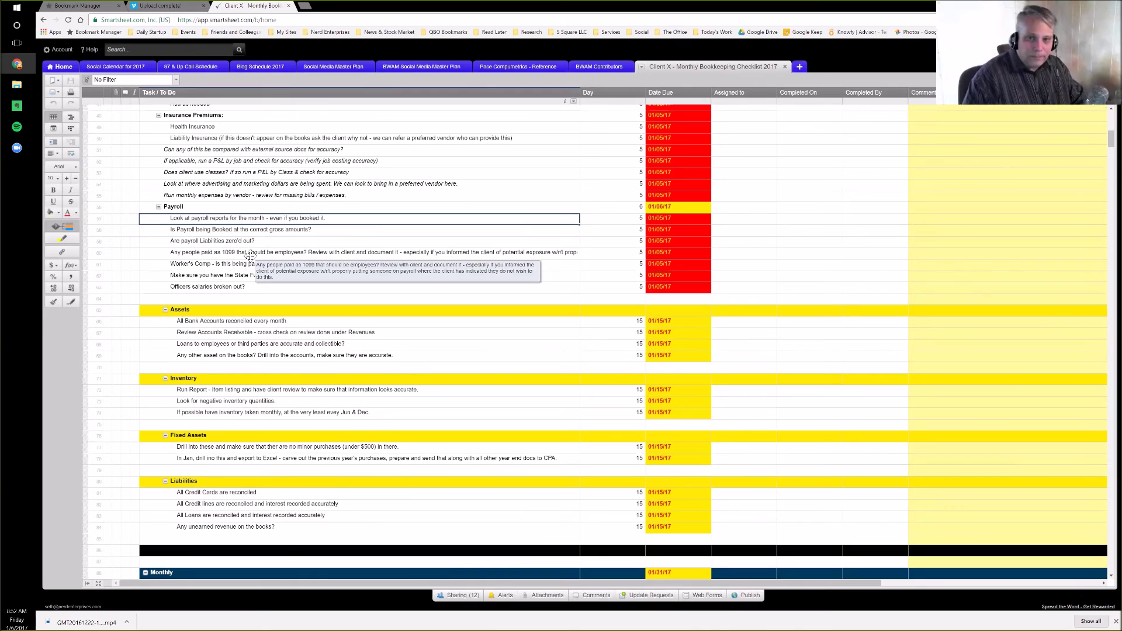
{"action": "scroll", "coordinate": [248, 257], "scroll_direction": "down", "scroll_amount": 2}
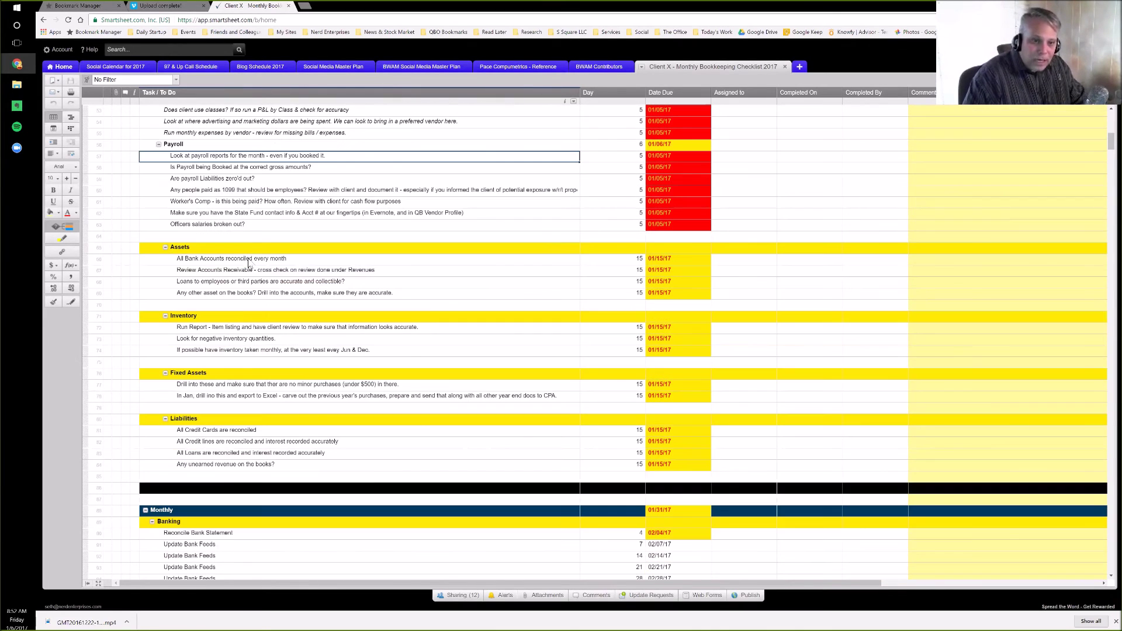
Step: Review the Assets tasks on bank reconciliations, accounts receivable, loans to employees or third parties, and other assets
{"action": "left_click", "coordinate": [227, 261]}
{"action": "scroll", "coordinate": [227, 263], "scroll_direction": "down", "scroll_amount": 2}
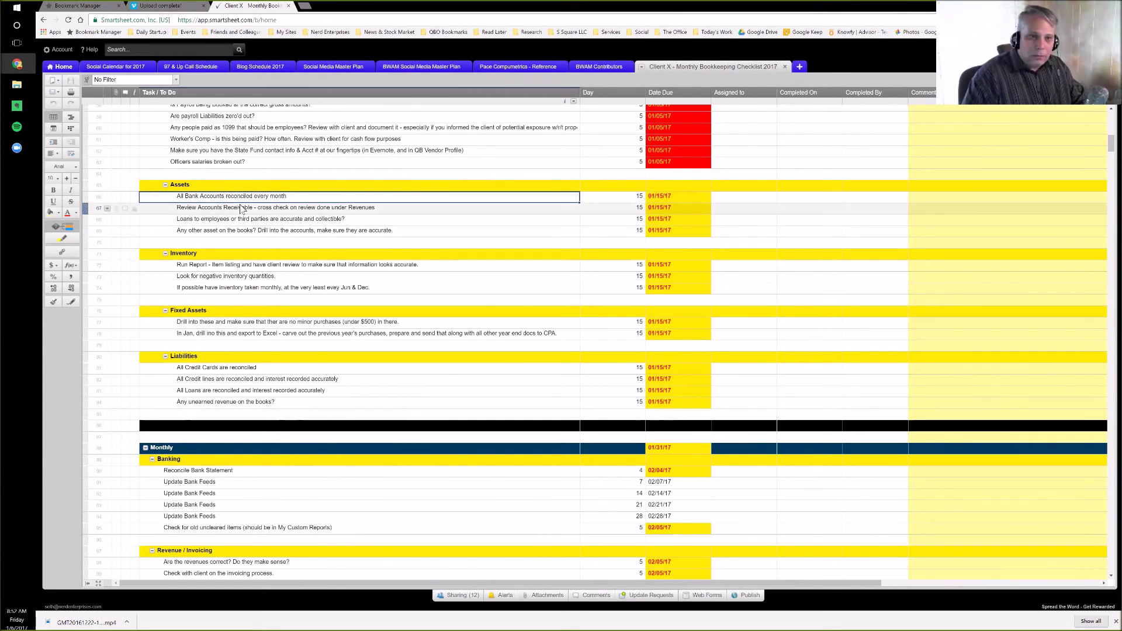
{"action": "scroll", "coordinate": [242, 210], "scroll_direction": "up", "scroll_amount": 3}
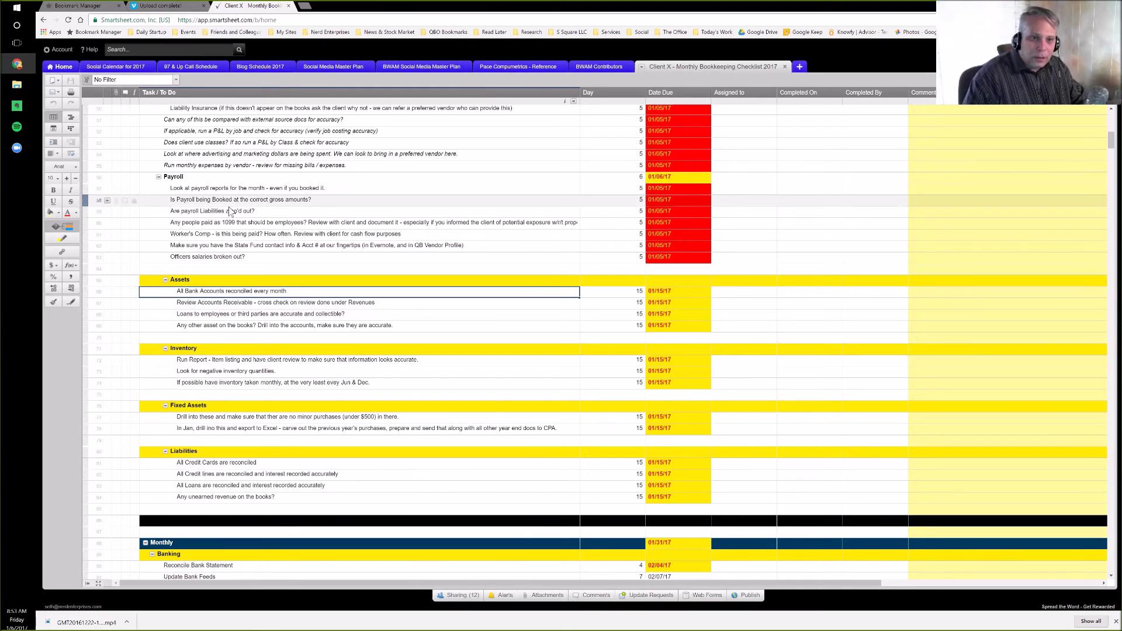
{"action": "scroll", "coordinate": [227, 297], "scroll_direction": "down", "scroll_amount": 1}
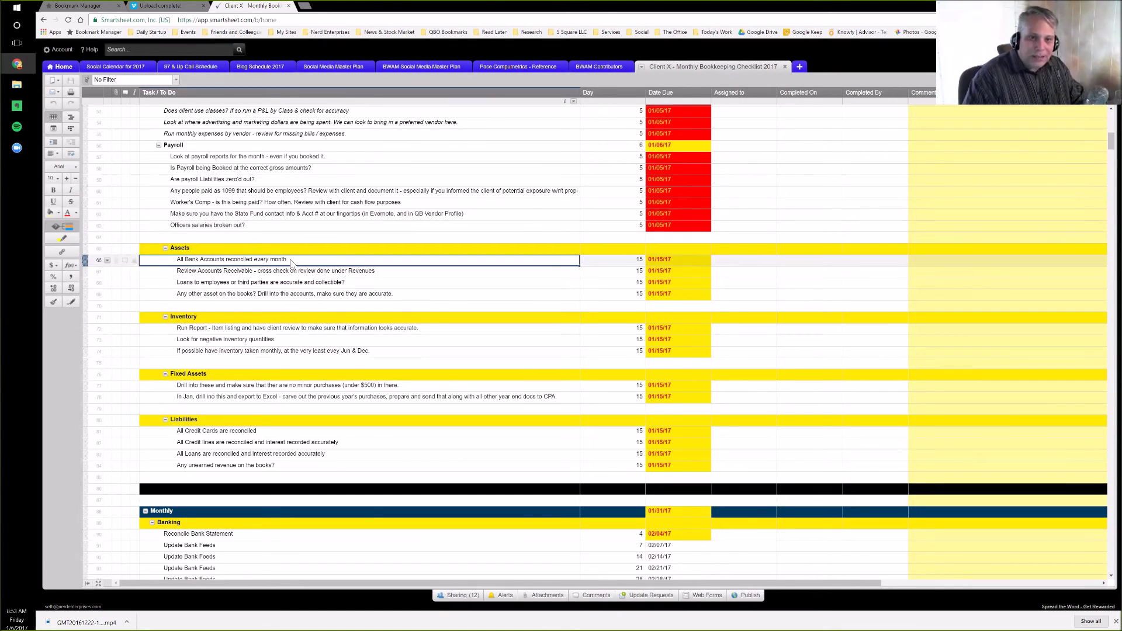
{"action": "left_click", "coordinate": [239, 273]}
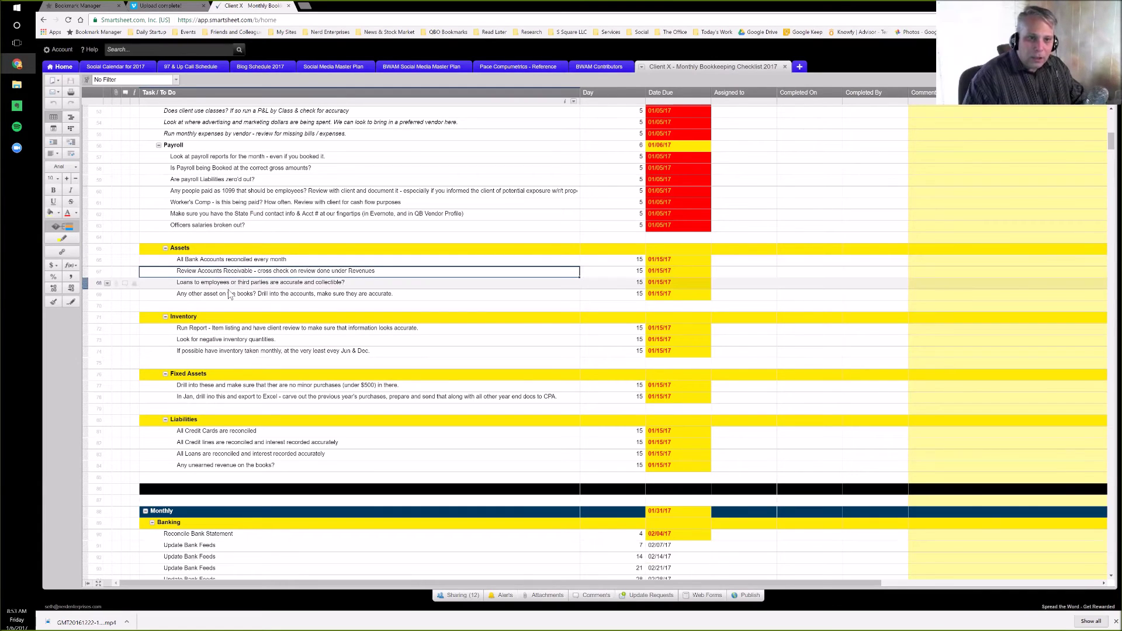
{"action": "left_click", "coordinate": [225, 286]}
{"action": "left_click", "coordinate": [232, 295]}
{"action": "scroll", "coordinate": [333, 297], "scroll_direction": "down", "scroll_amount": 1}
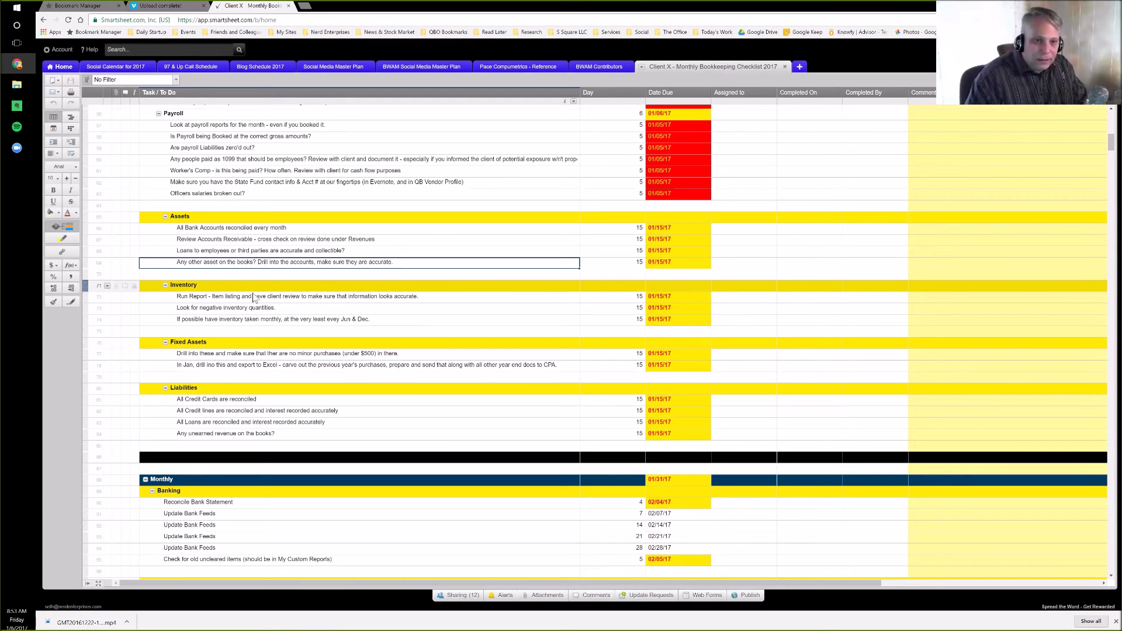
Step: Review the Inventory tasks and the Fixed Assets tasks on minor purchases and the January export to Excel
{"action": "left_click", "coordinate": [227, 295]}
{"action": "scroll", "coordinate": [228, 299], "scroll_direction": "down", "scroll_amount": 1}
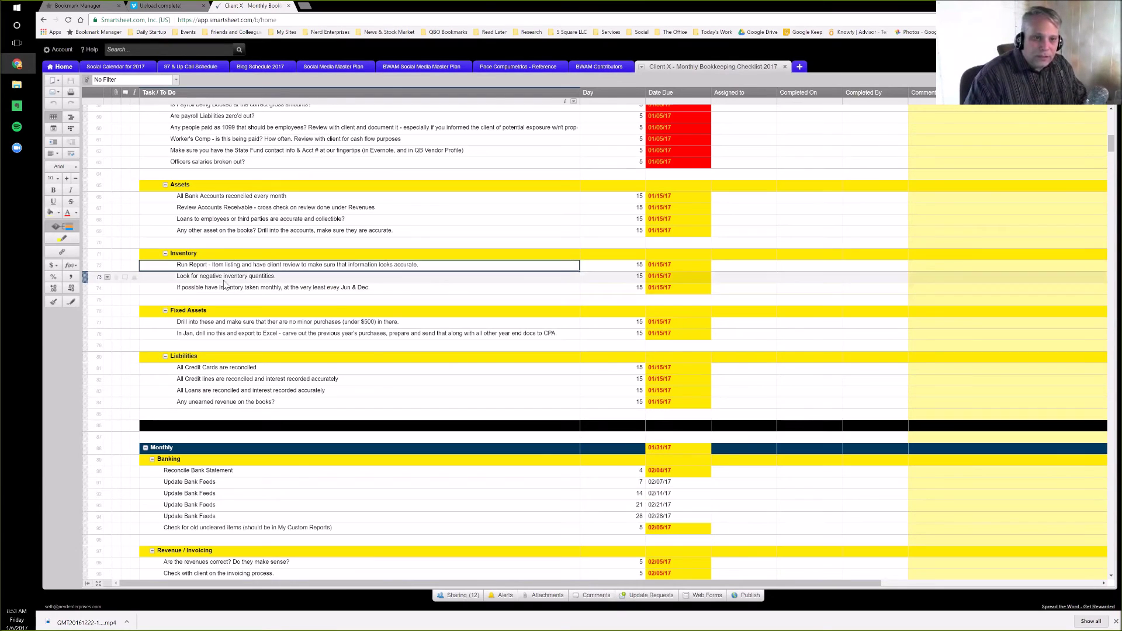
{"action": "scroll", "coordinate": [227, 296], "scroll_direction": "down", "scroll_amount": 1}
{"action": "left_click", "coordinate": [224, 294]}
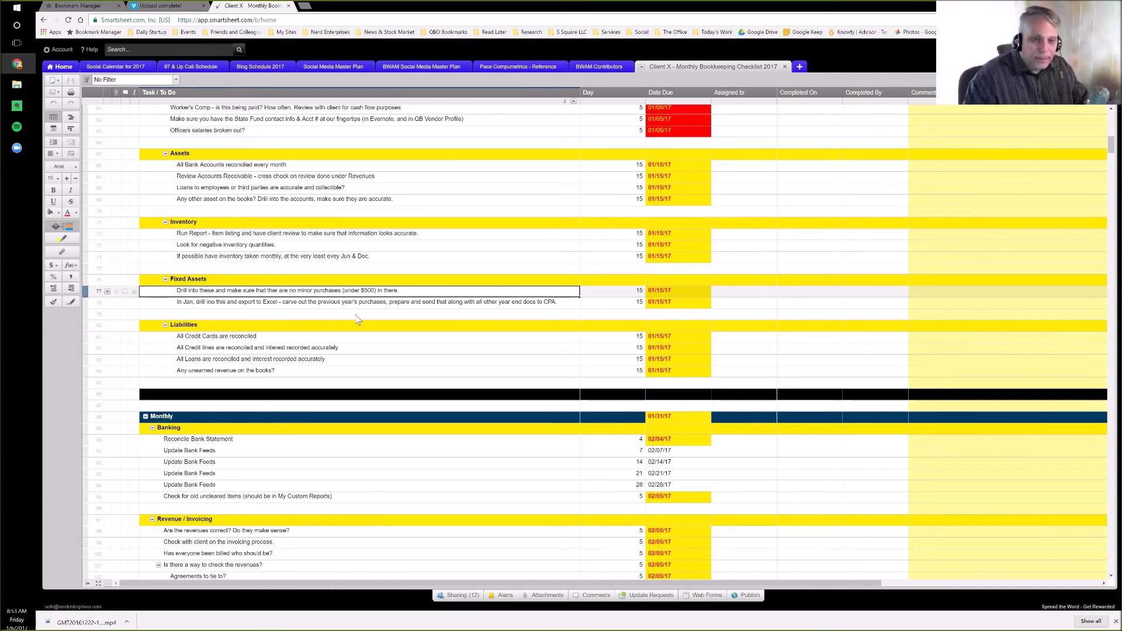
Step: Review the Liabilities tasks on credit cards, credit lines, loans and unearned revenue
{"action": "left_click", "coordinate": [199, 338]}
{"action": "scroll", "coordinate": [199, 344], "scroll_direction": "down", "scroll_amount": 1}
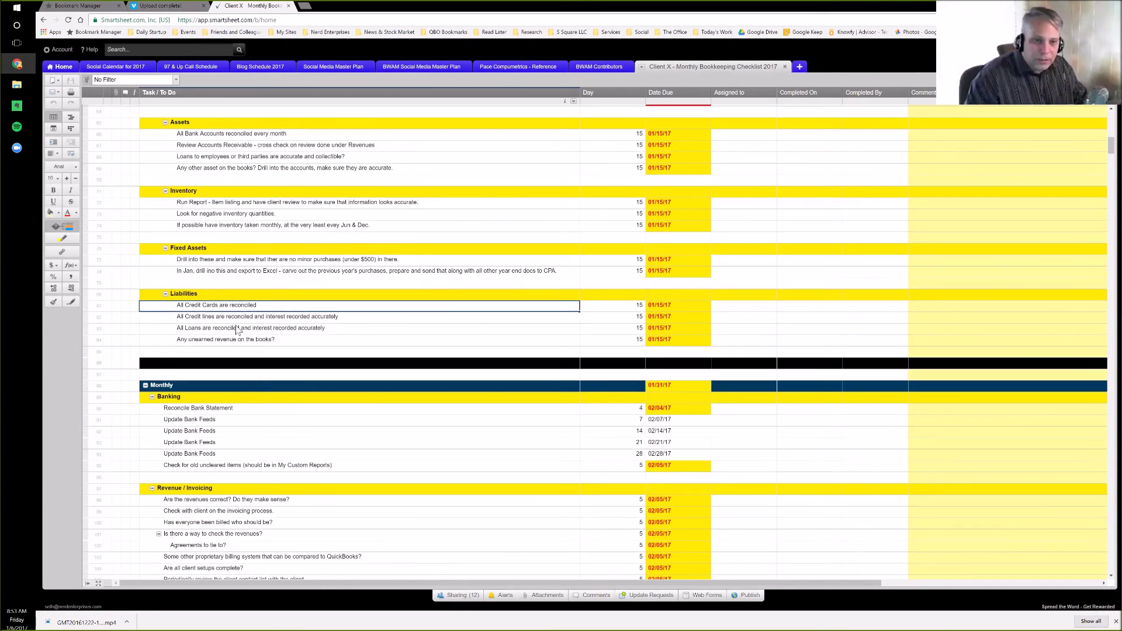
{"action": "left_click", "coordinate": [254, 318]}
{"action": "left_click", "coordinate": [236, 329]}
{"action": "left_click", "coordinate": [275, 340]}
{"action": "scroll", "coordinate": [286, 337], "scroll_direction": "down", "scroll_amount": 1}
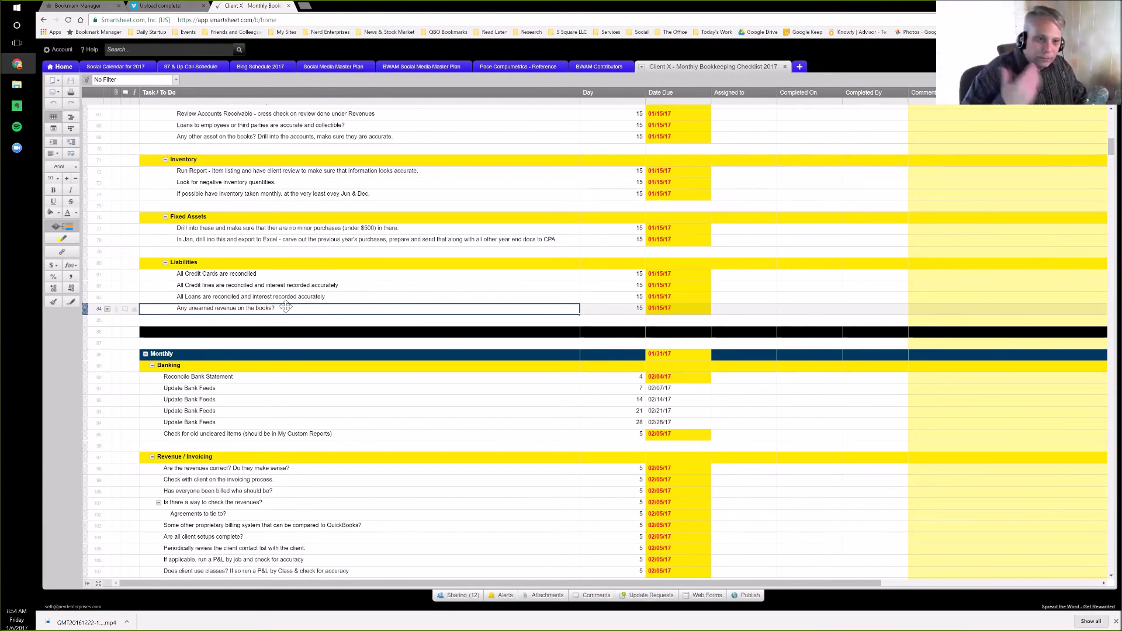
Step: Collapse all rows of the checklist and expand only the Quarterly and Annual groups to show their tasks
{"action": "right_click", "coordinate": [196, 94]}
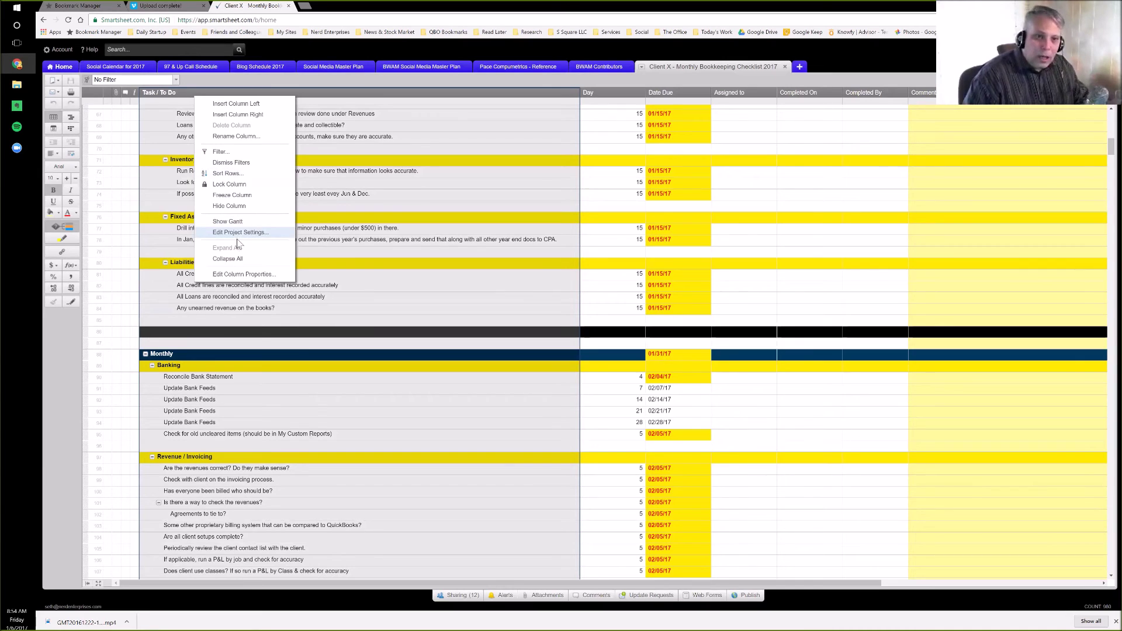
{"action": "left_click", "coordinate": [228, 259]}
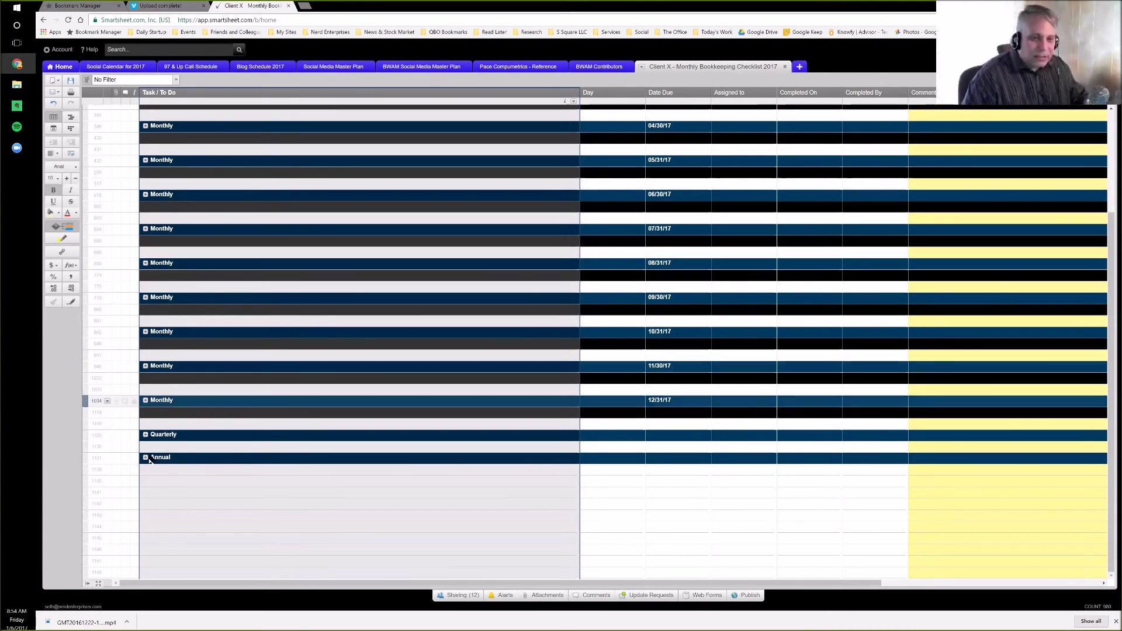
{"action": "left_click", "coordinate": [146, 436]}
{"action": "scroll", "coordinate": [146, 456], "scroll_direction": "down", "scroll_amount": 2}
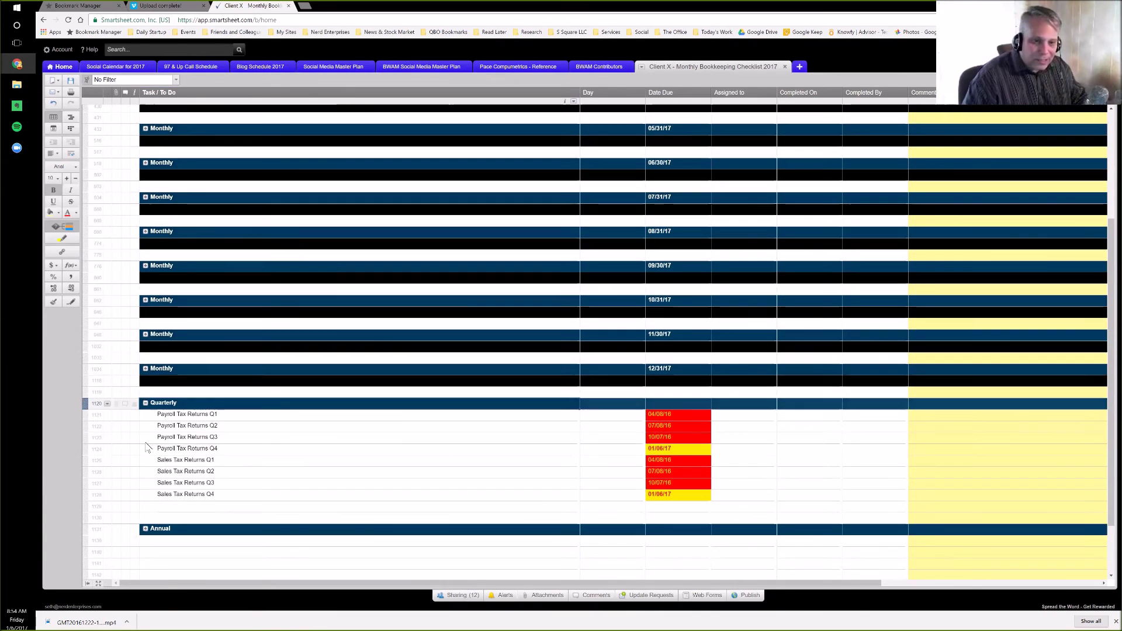
{"action": "left_click", "coordinate": [146, 466]}
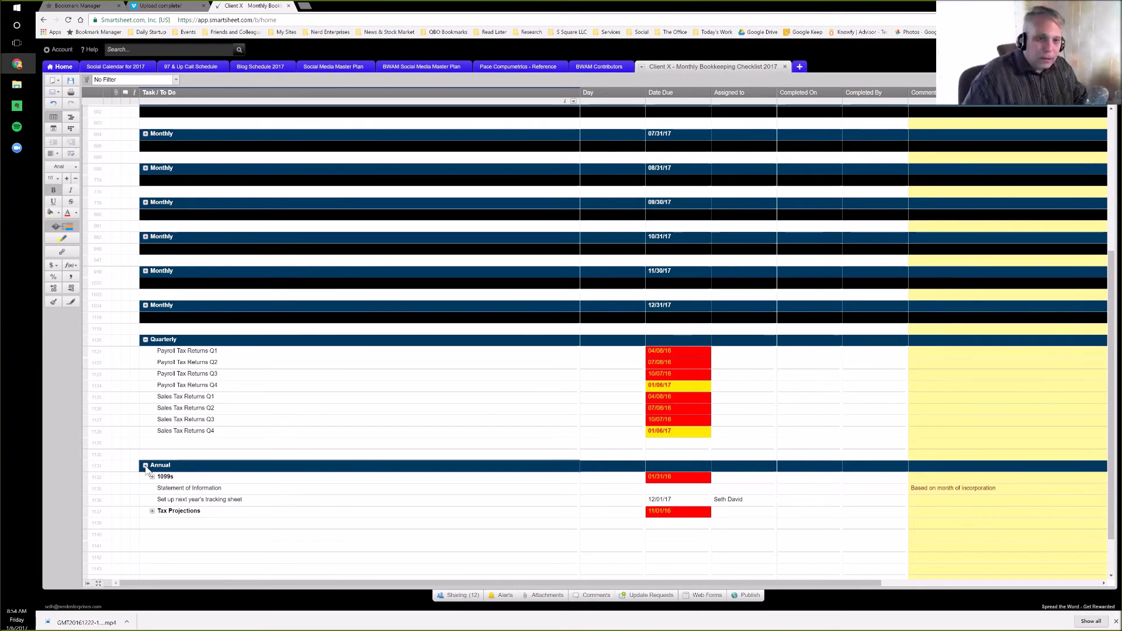
{"action": "left_click", "coordinate": [181, 353]}
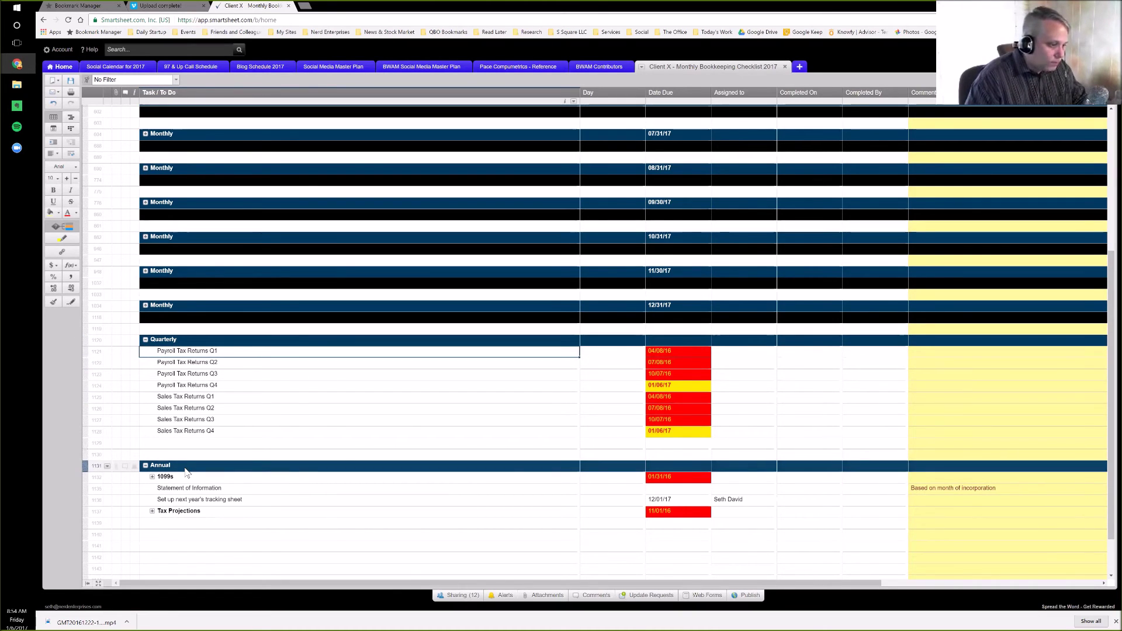
{"action": "right_click", "coordinate": [214, 93]}
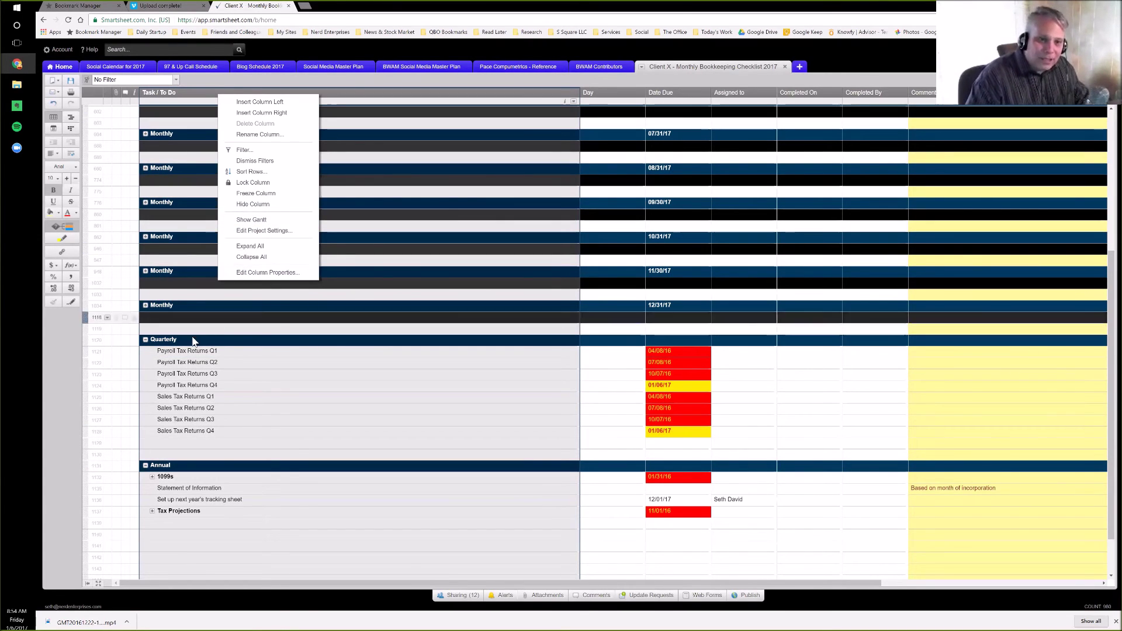
{"action": "left_click", "coordinate": [185, 354]}
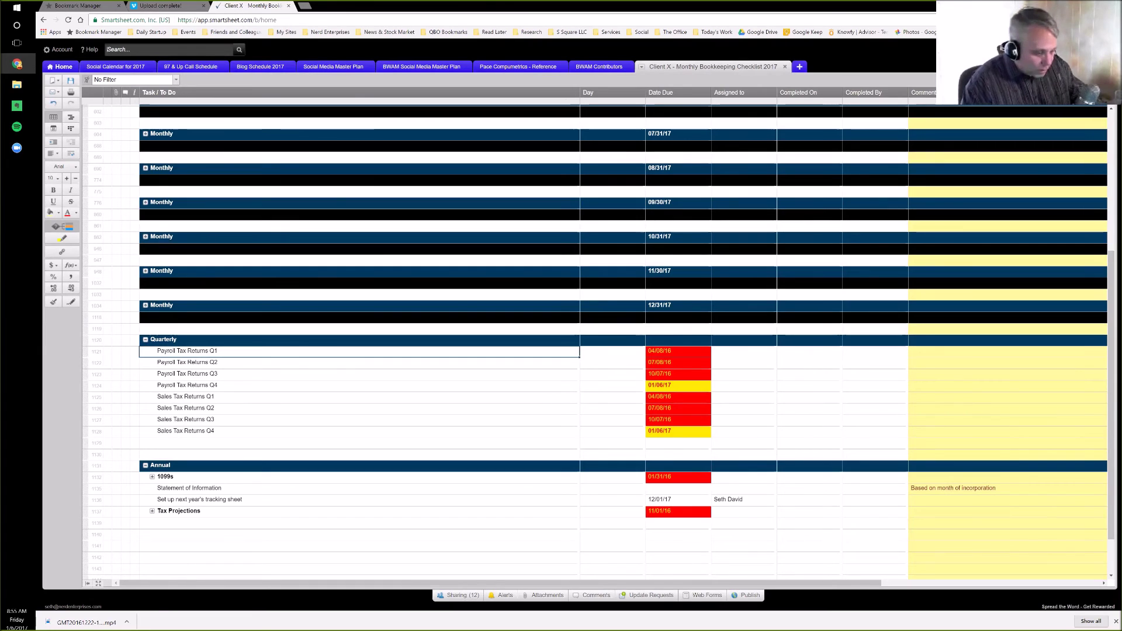
Step: Search for Revenue, limit the search to the current sheet, look through the full list of matches, and close the search
{"action": "type", "text": "evenue"}
{"action": "key", "text": "Return"}
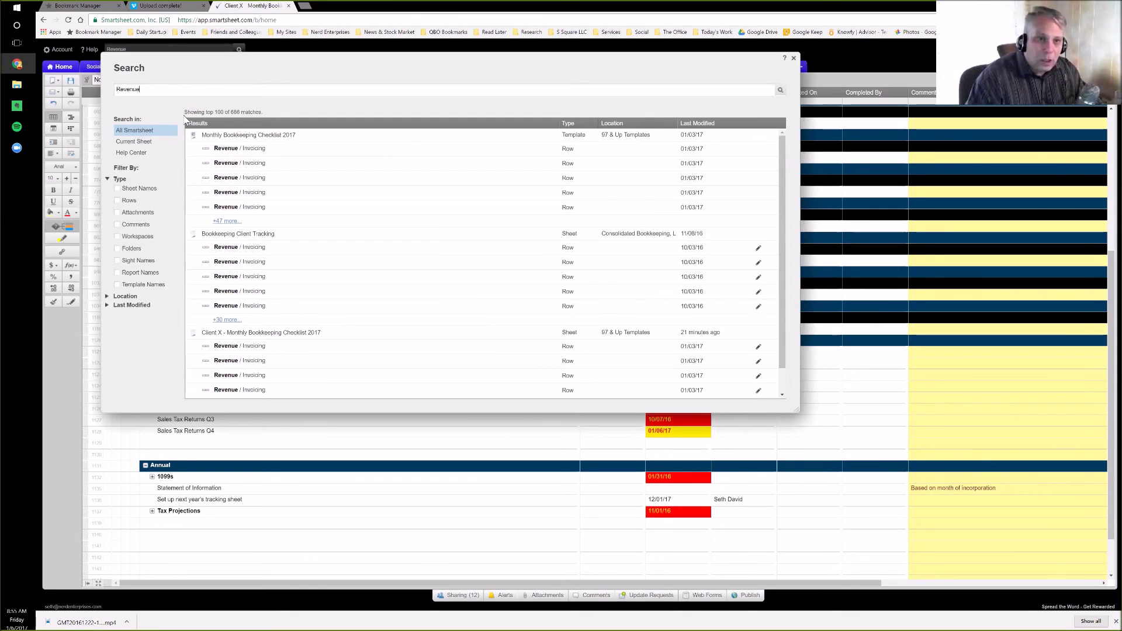
{"action": "left_click", "coordinate": [135, 143]}
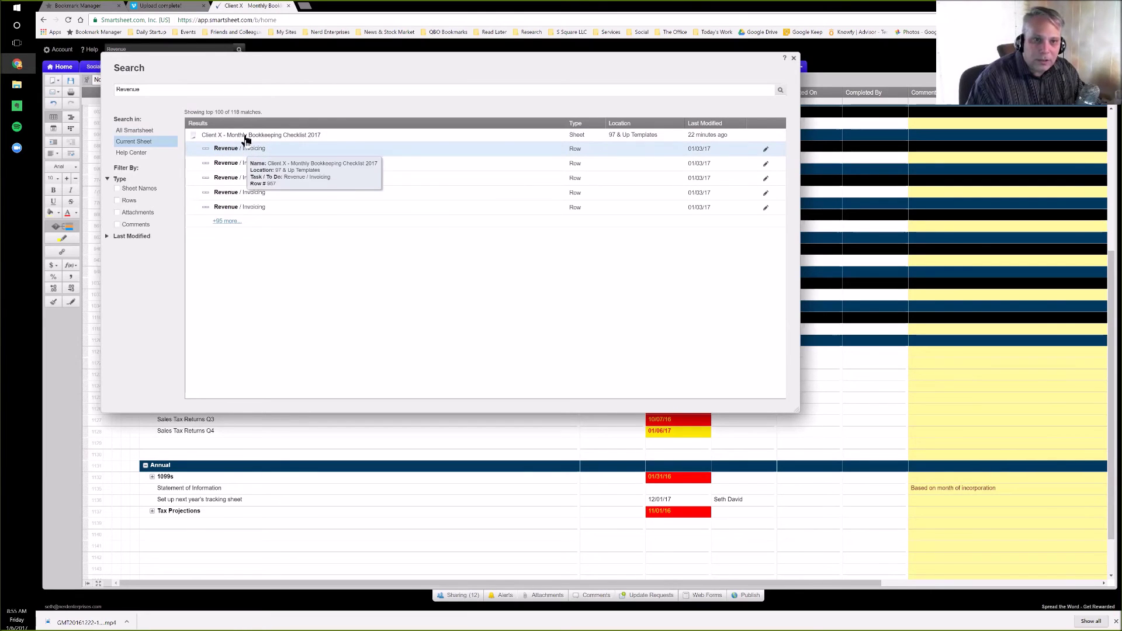
{"action": "left_click", "coordinate": [227, 224]}
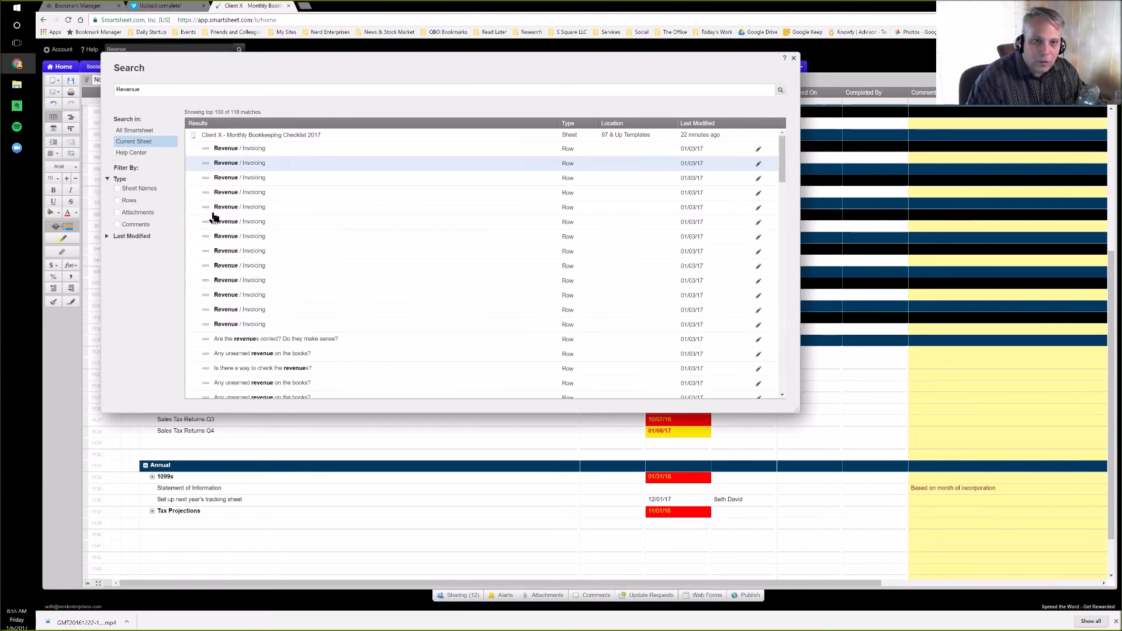
{"action": "scroll", "coordinate": [235, 313], "scroll_direction": "down", "scroll_amount": 5}
{"action": "scroll", "coordinate": [235, 312], "scroll_direction": "down", "scroll_amount": 7}
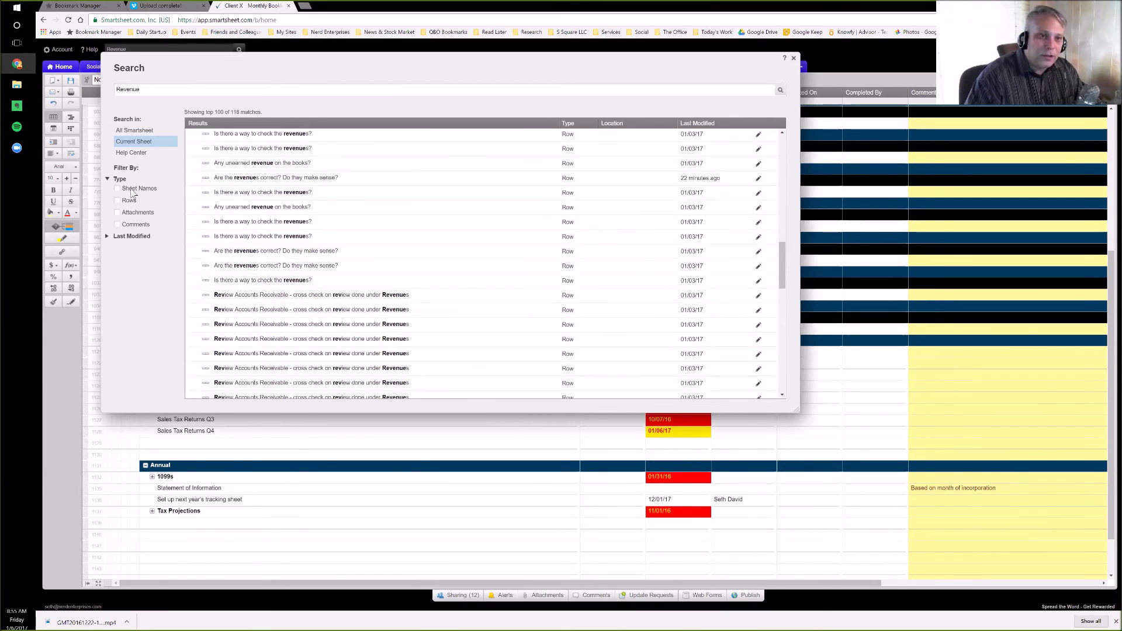
{"action": "left_click", "coordinate": [793, 59]}
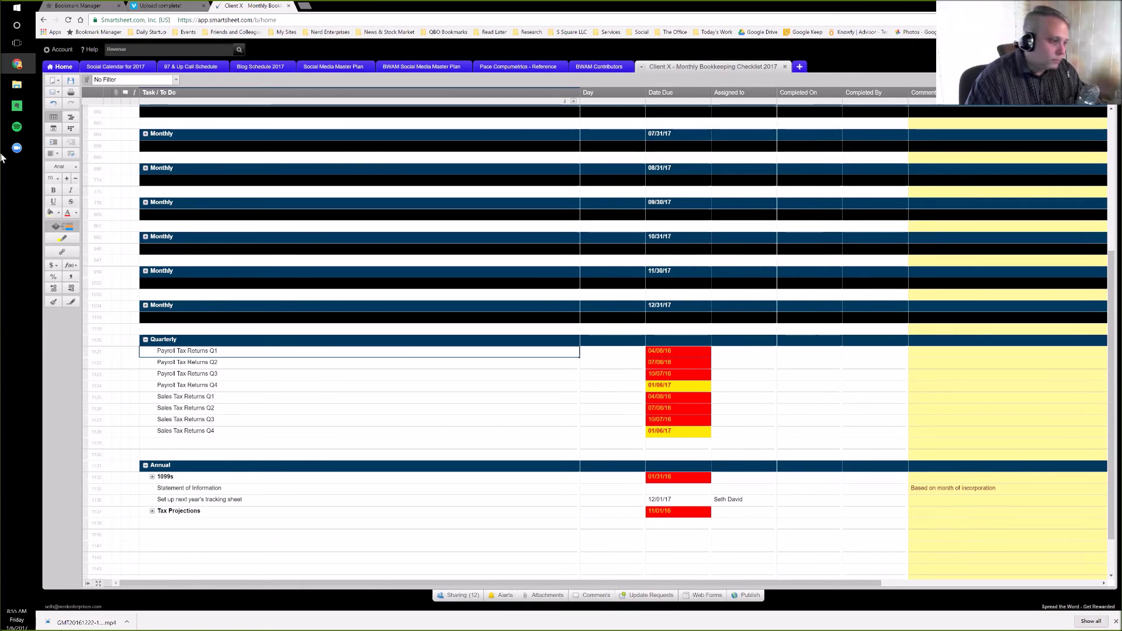